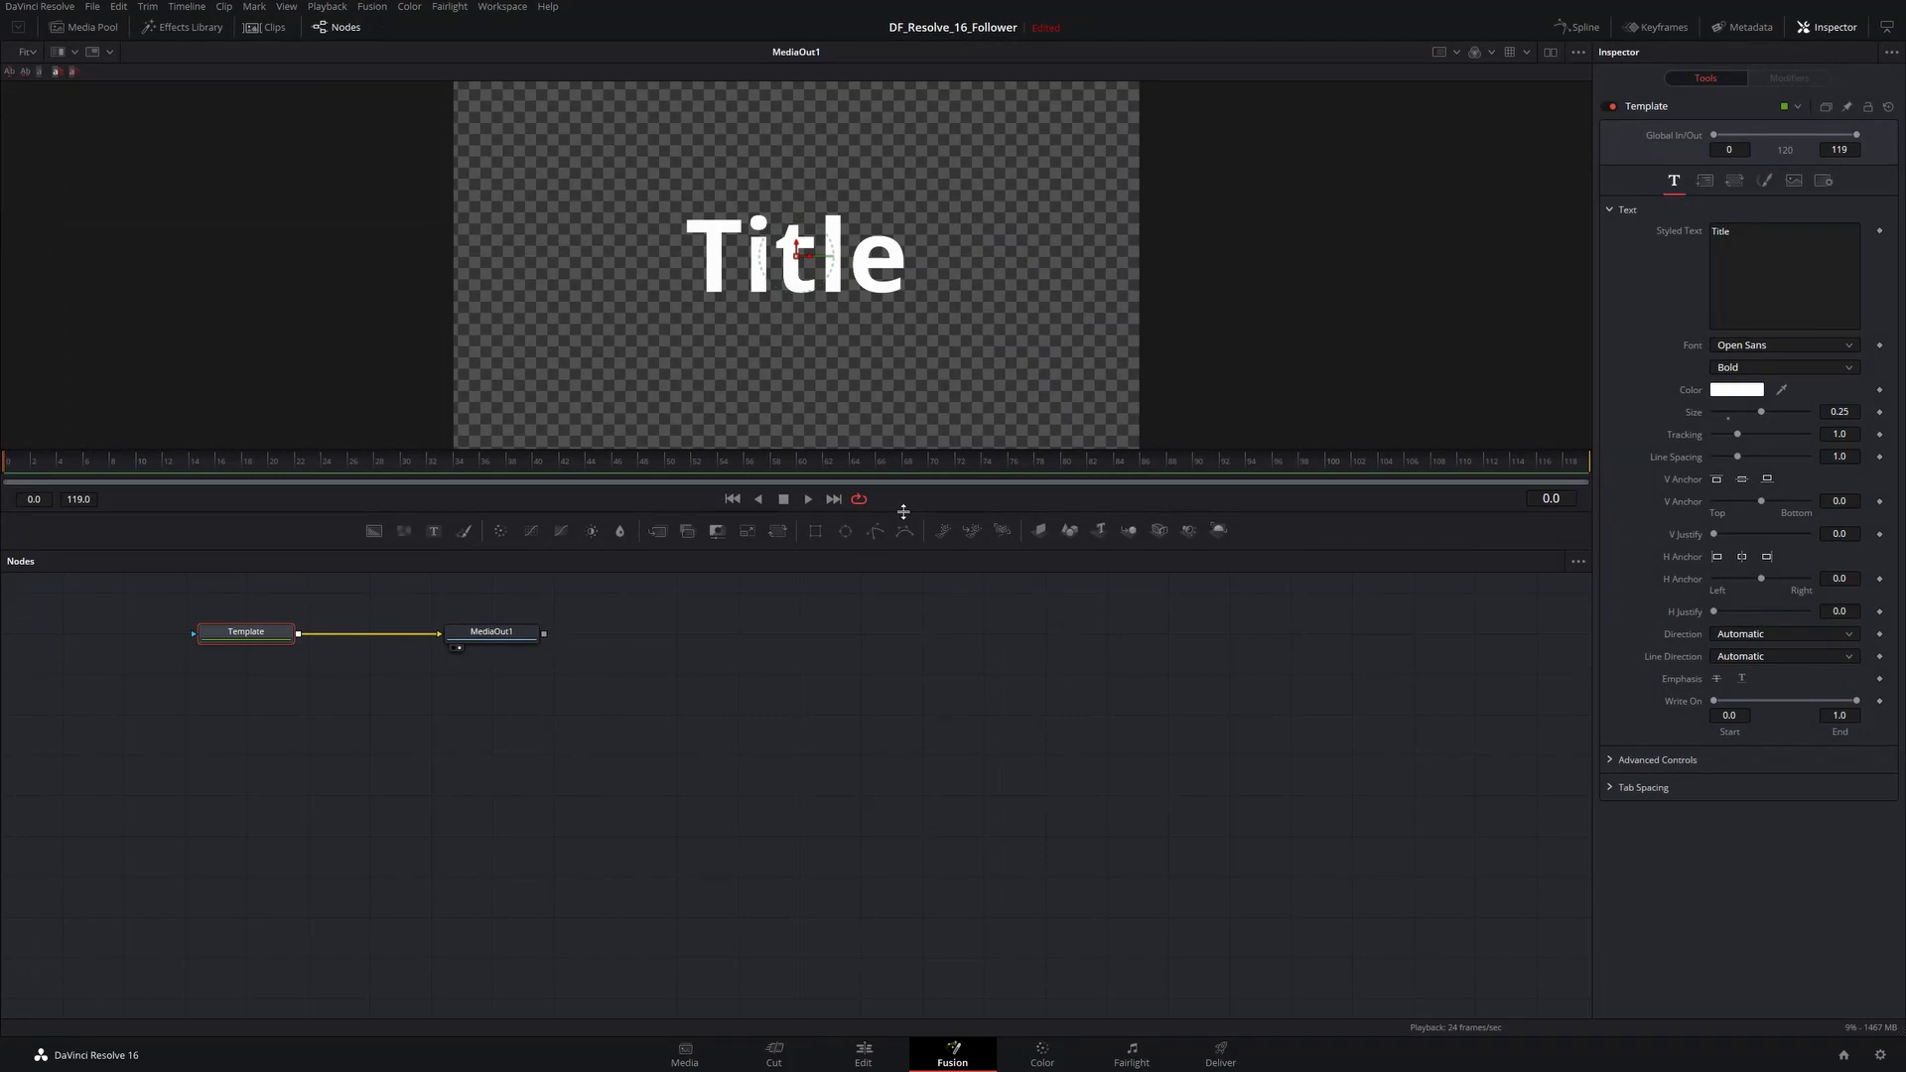
Step: Move the MediaOut1 node off its row and set the node editor to arrange tools to the grid
left_click_drag(492, 635, 501, 636)
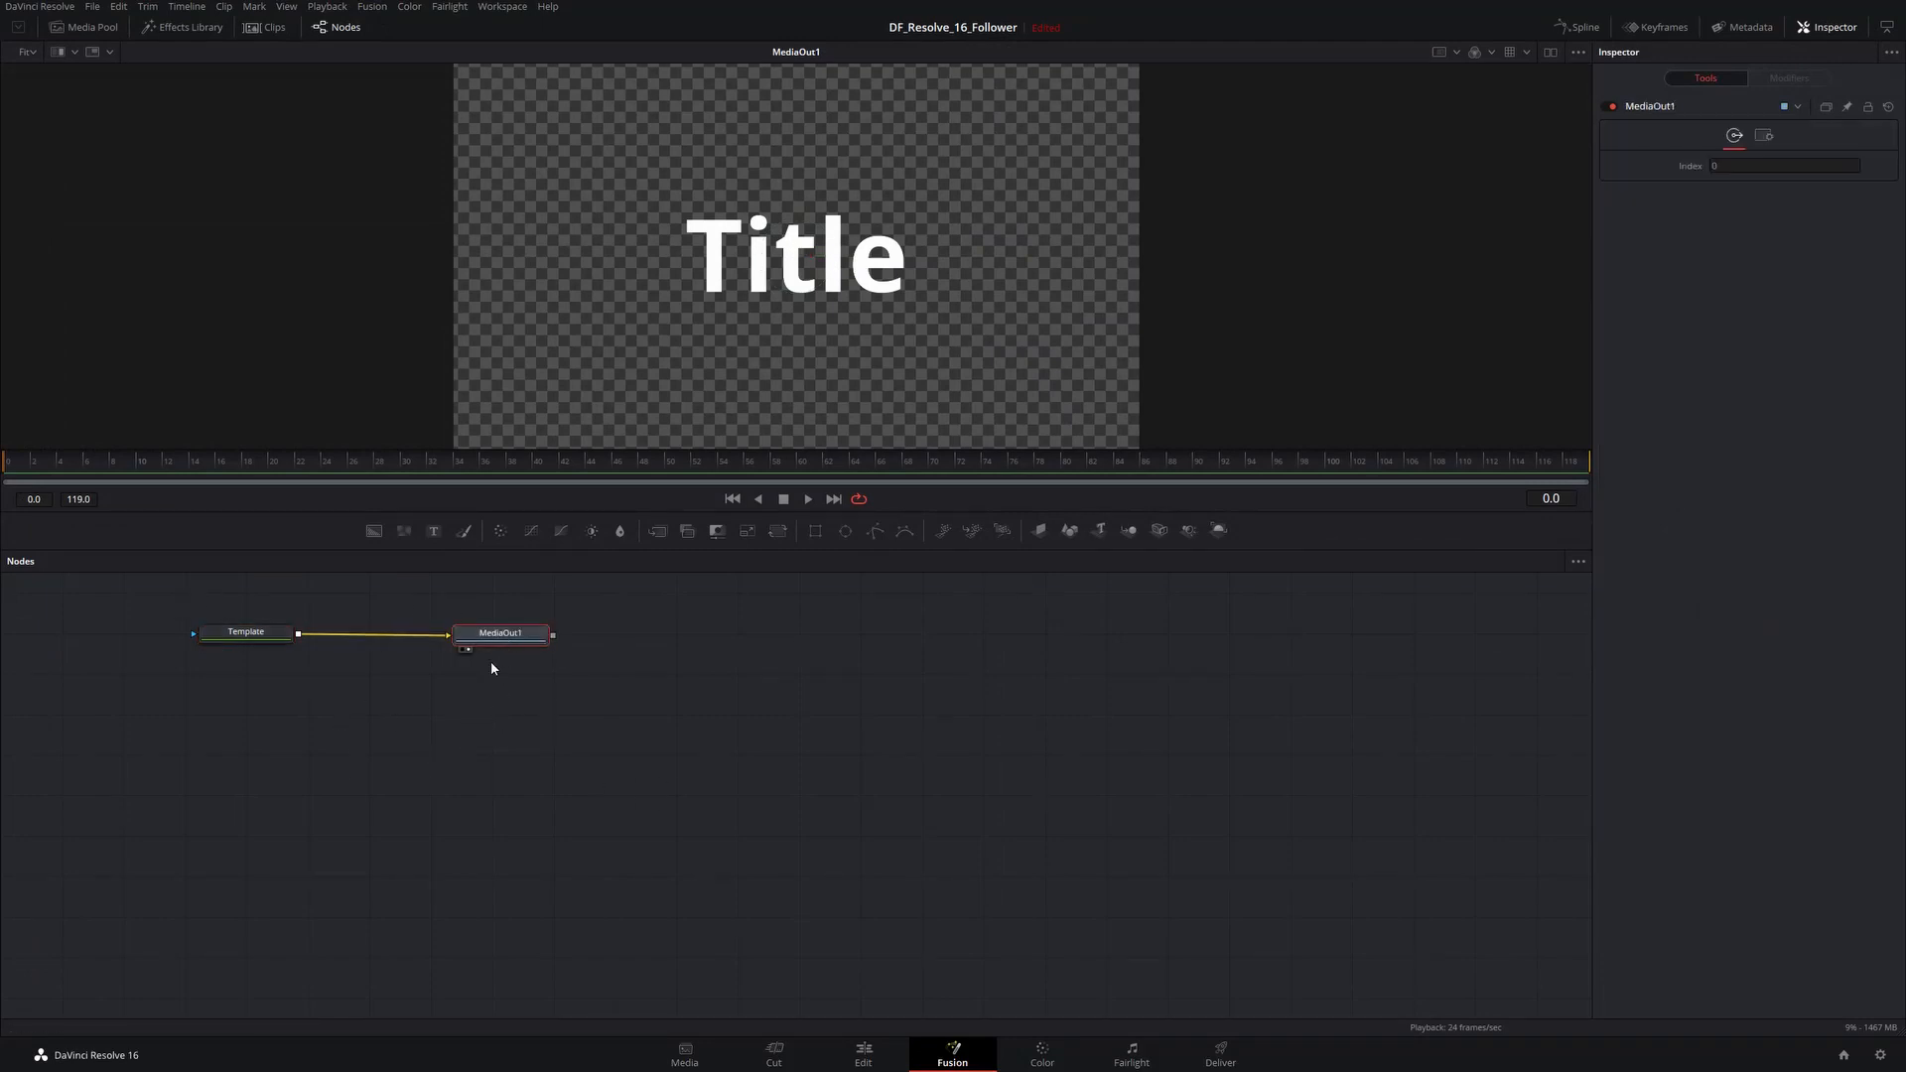
left_click_drag(501, 635, 550, 659)
right_click(715, 672)
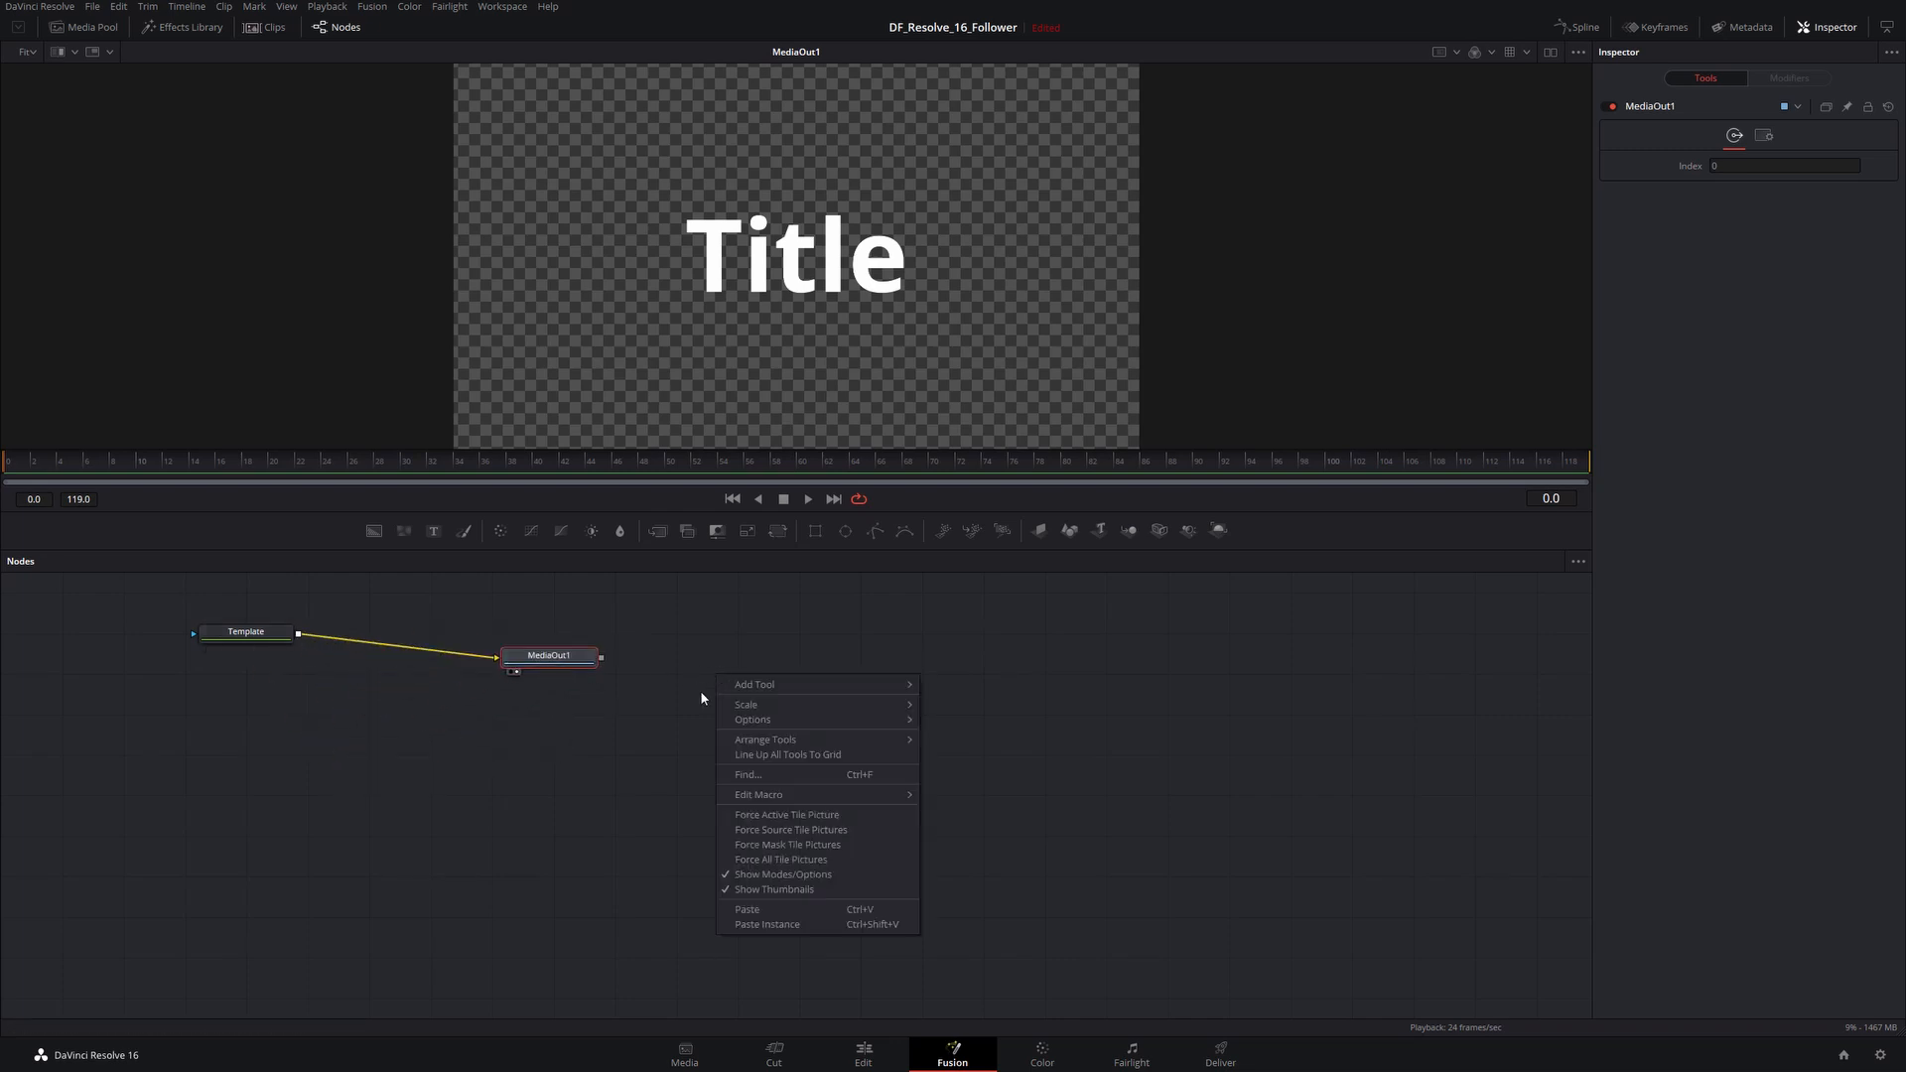
mouse_move(736, 742)
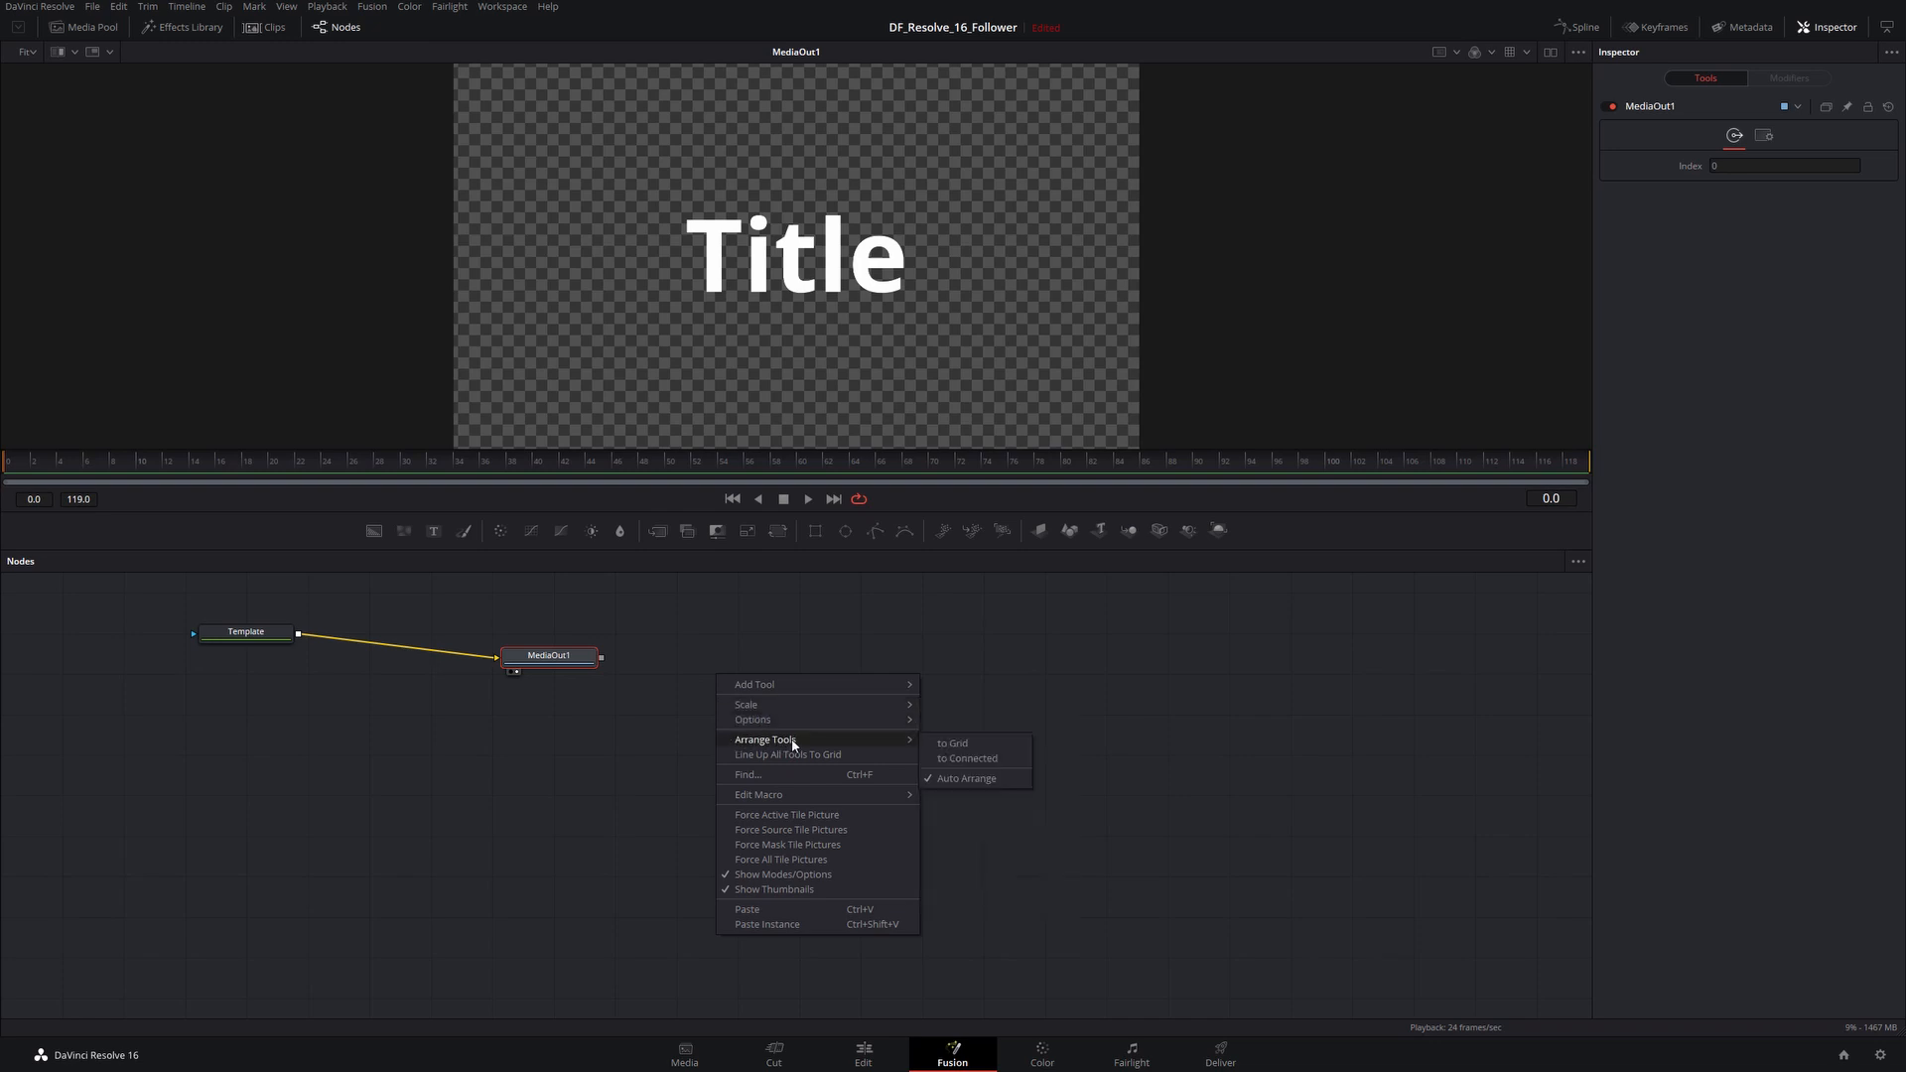
left_click(959, 750)
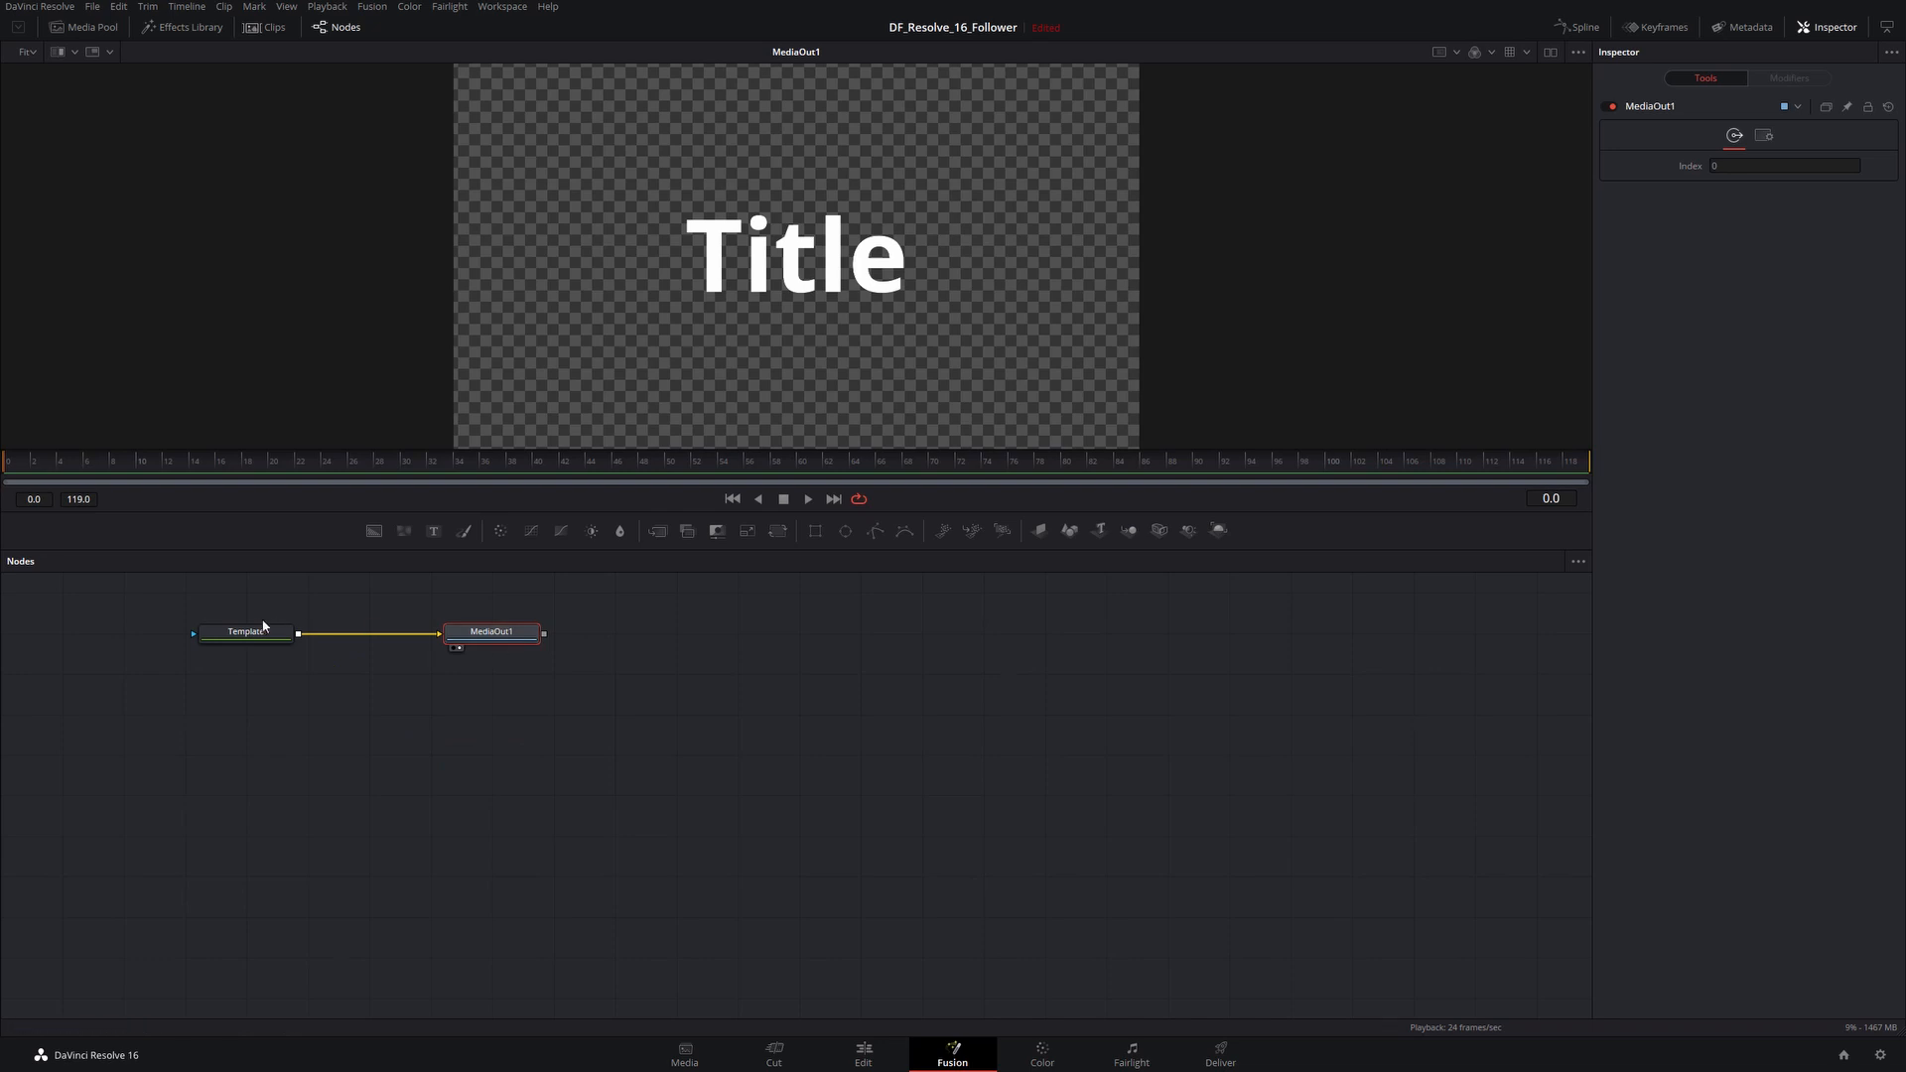
Step: Offset the Template and MediaOut1 nodes on the grid and switch the connection lines to Orthogonal Pipes
left_click_drag(264, 629, 302, 640)
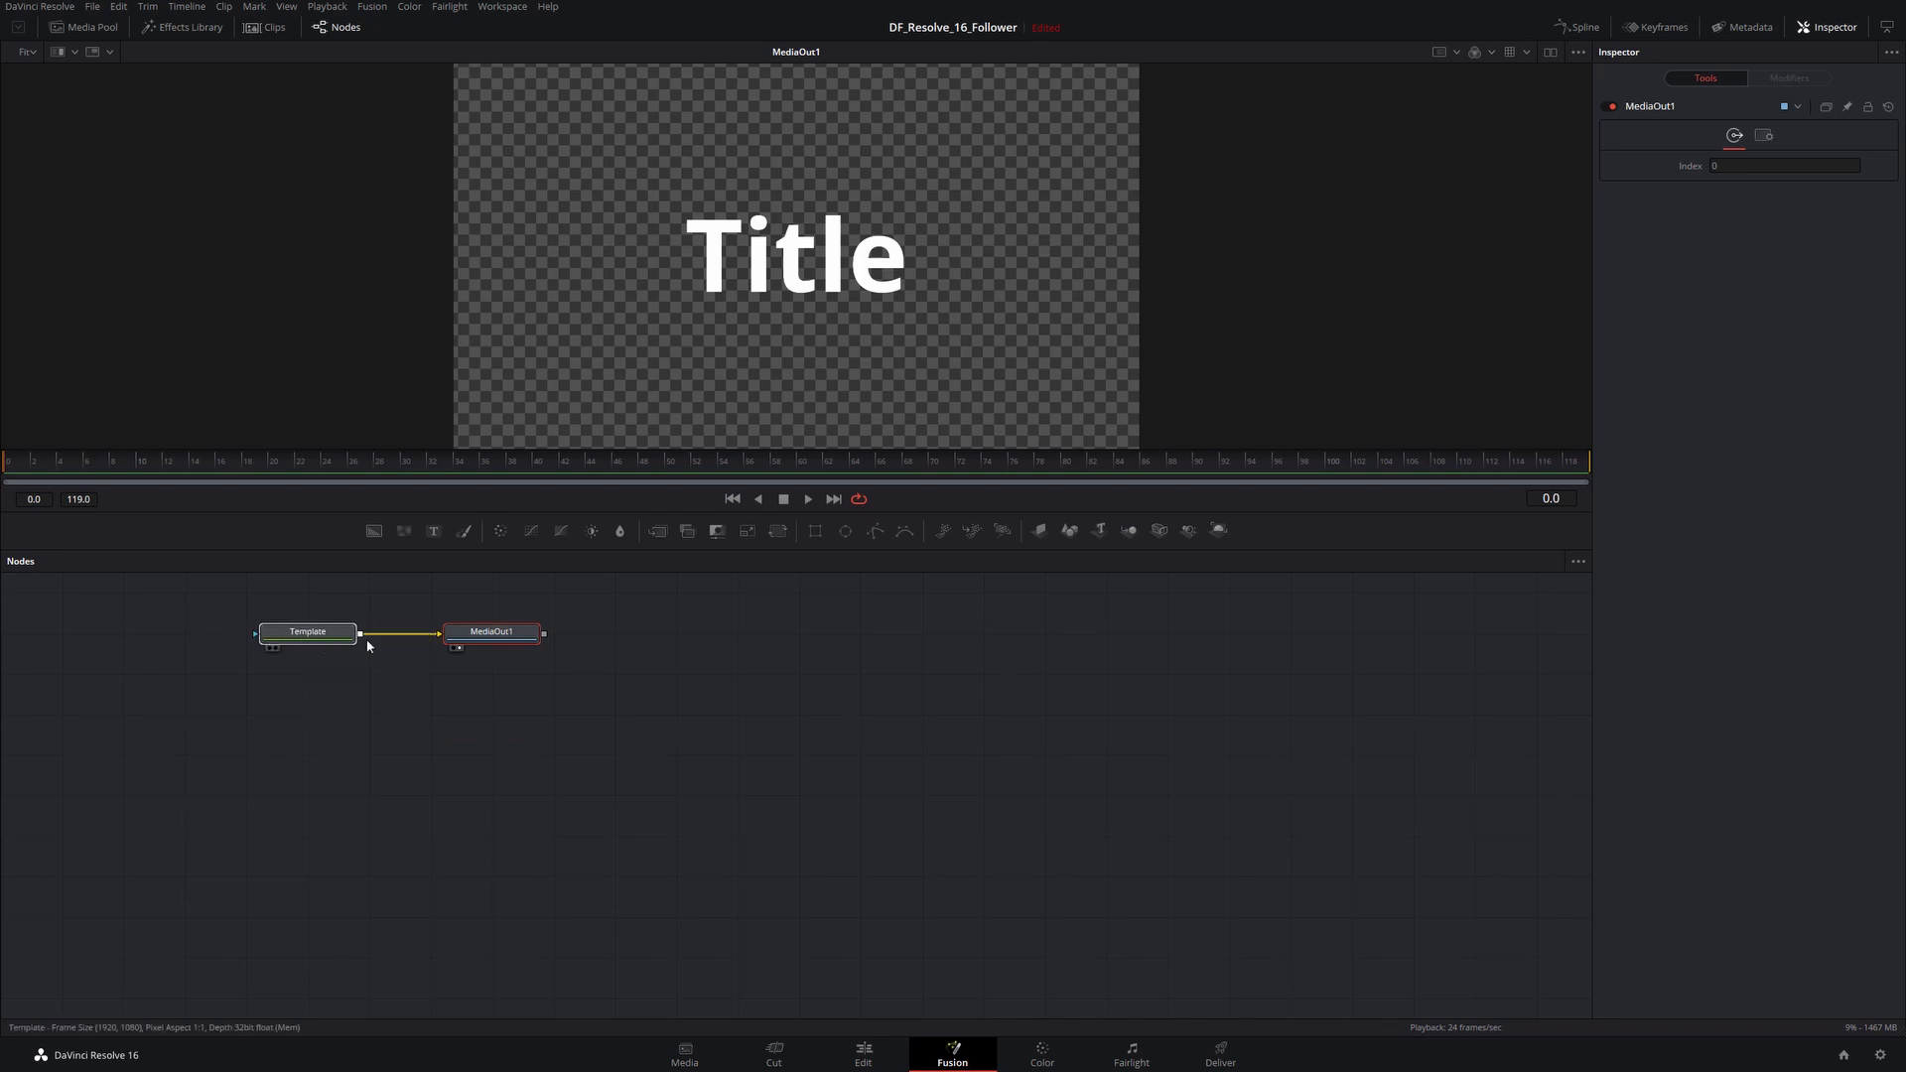
left_click_drag(493, 633, 494, 716)
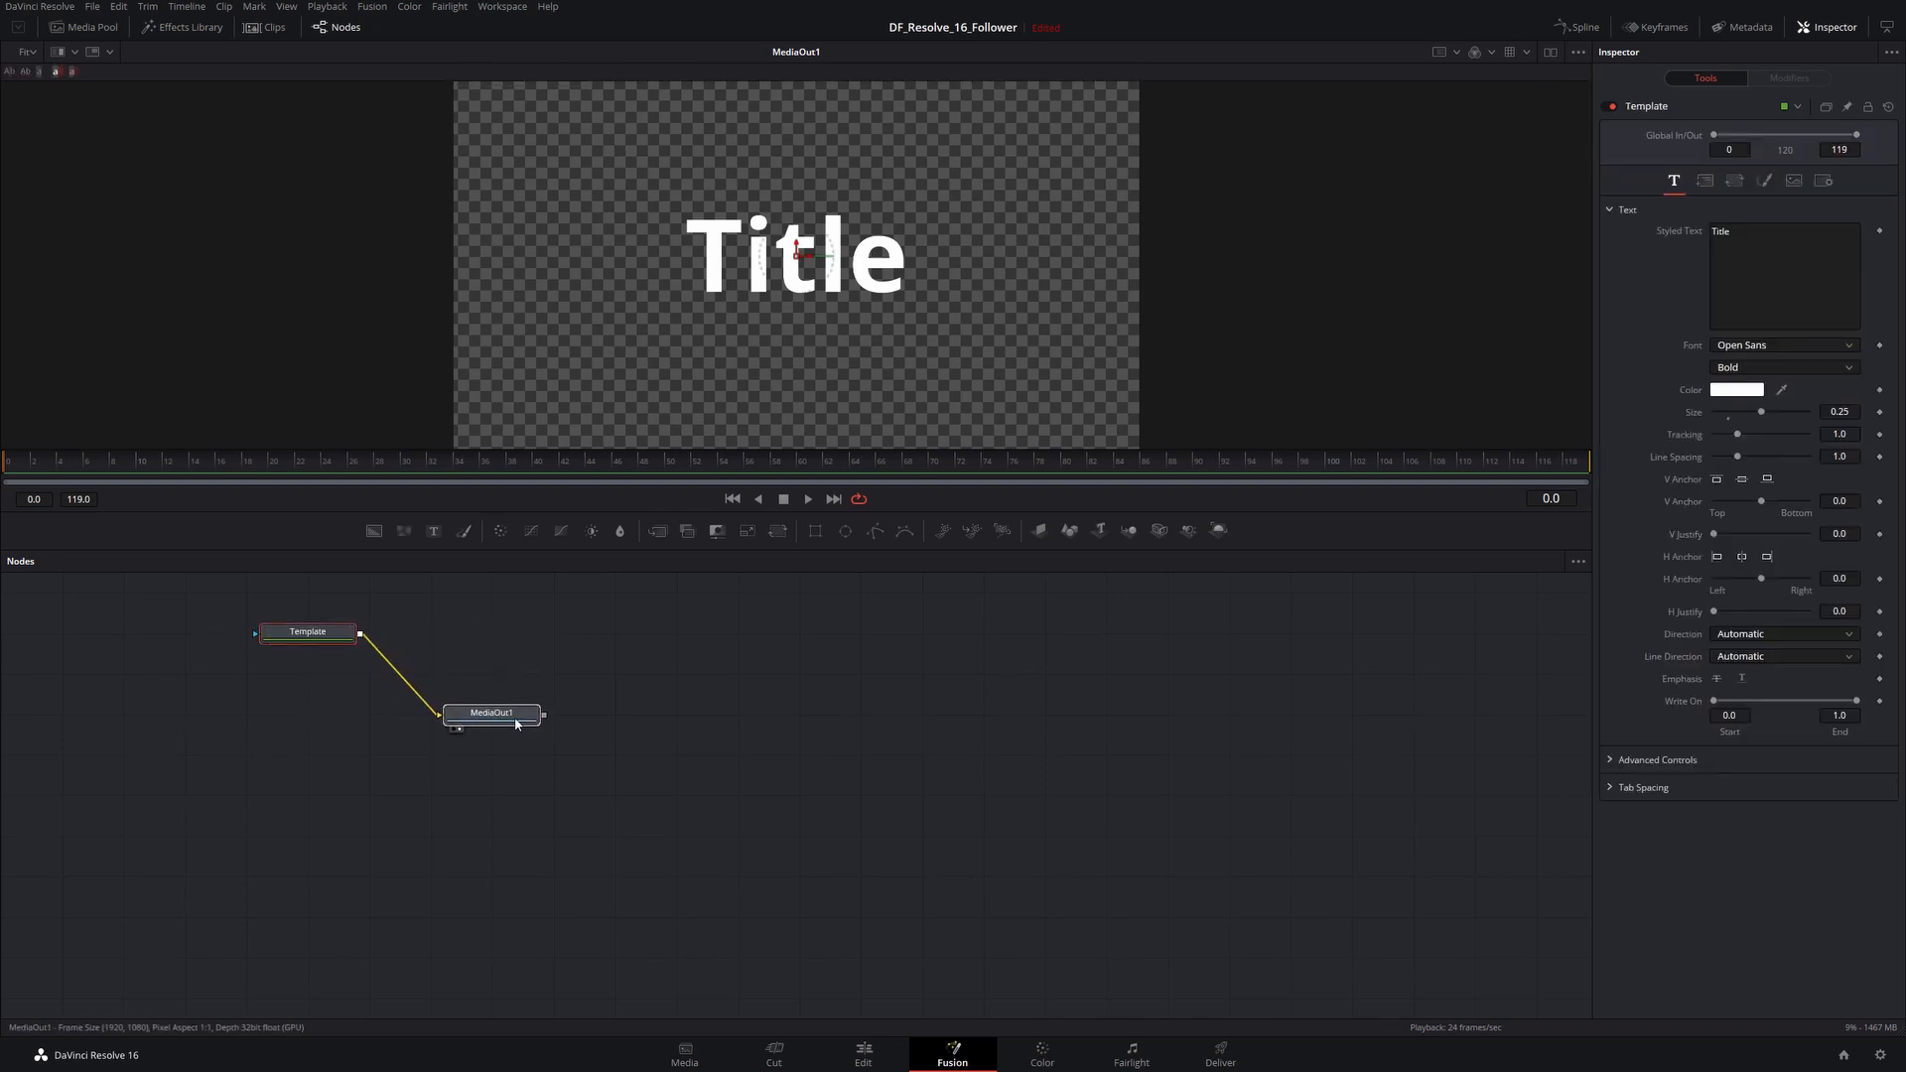
left_click(513, 724)
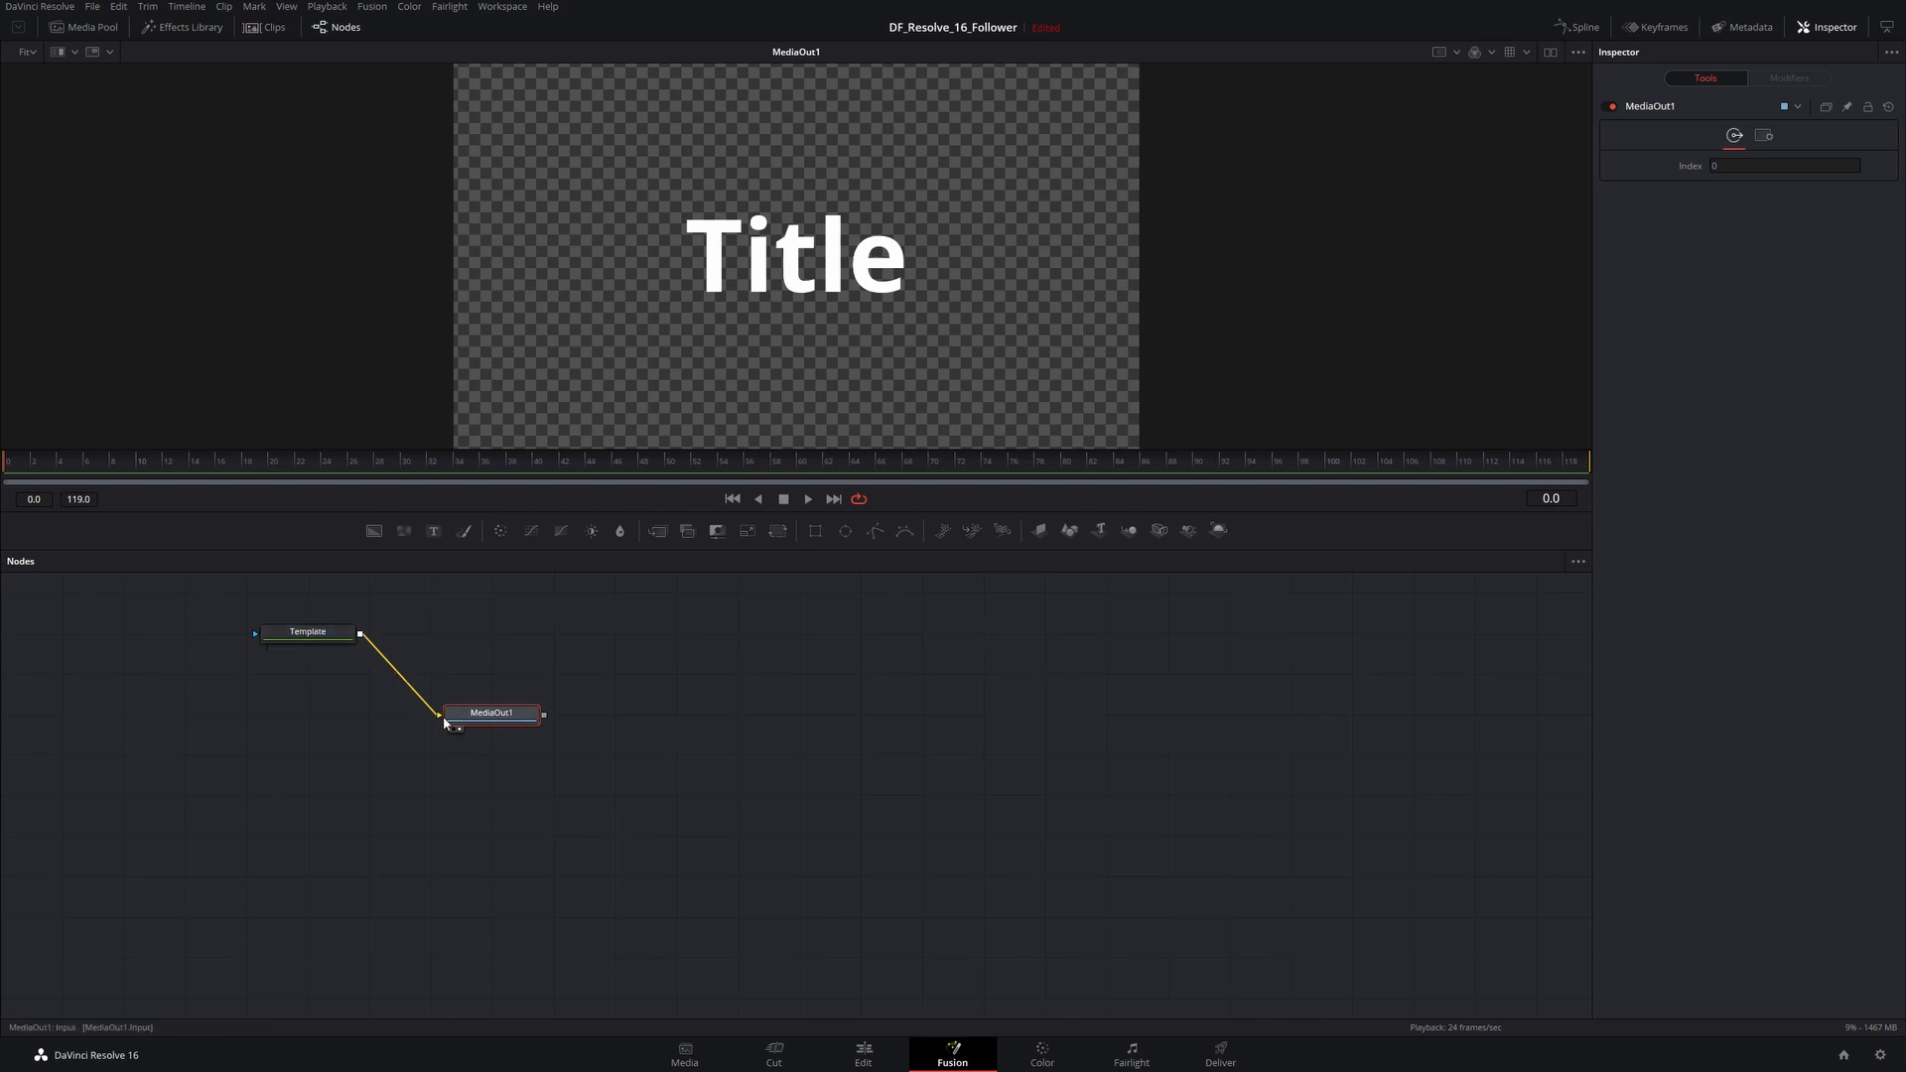
left_click(663, 673)
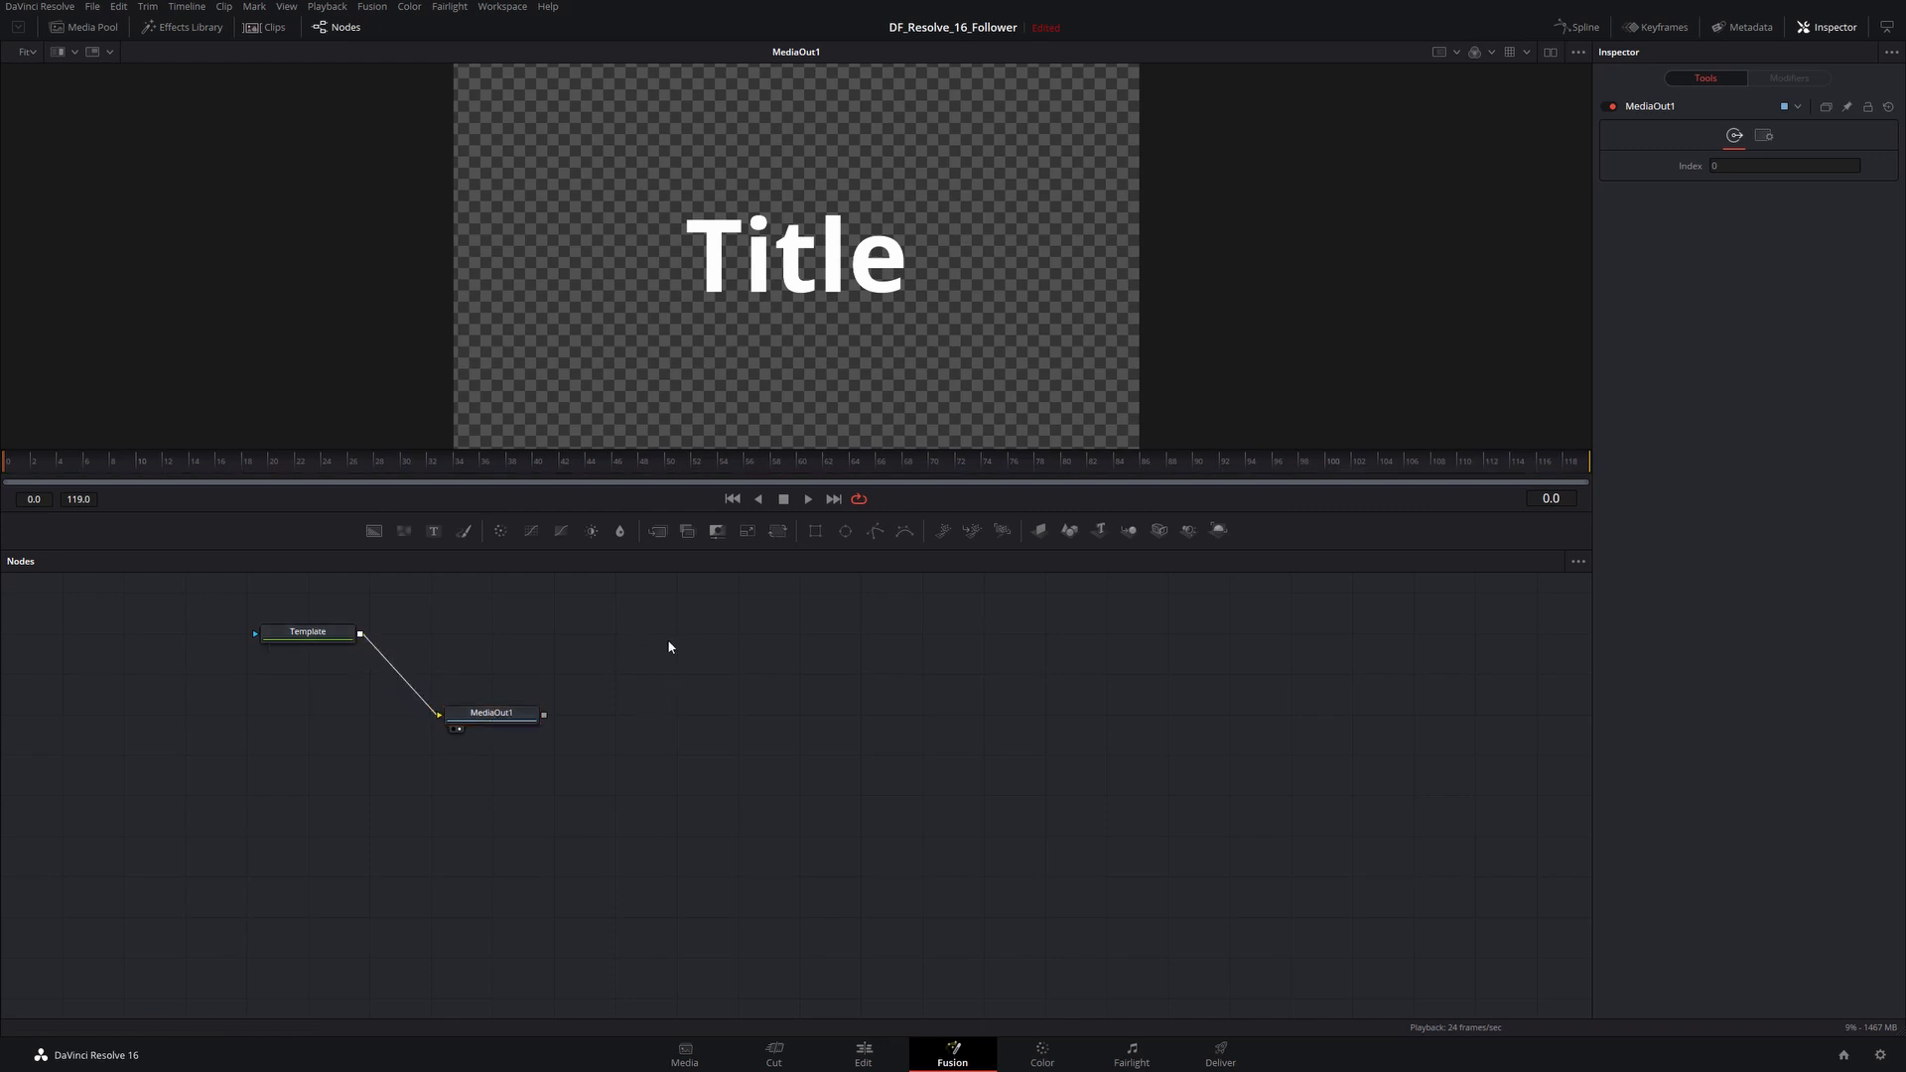
right_click(692, 675)
mouse_move(742, 717)
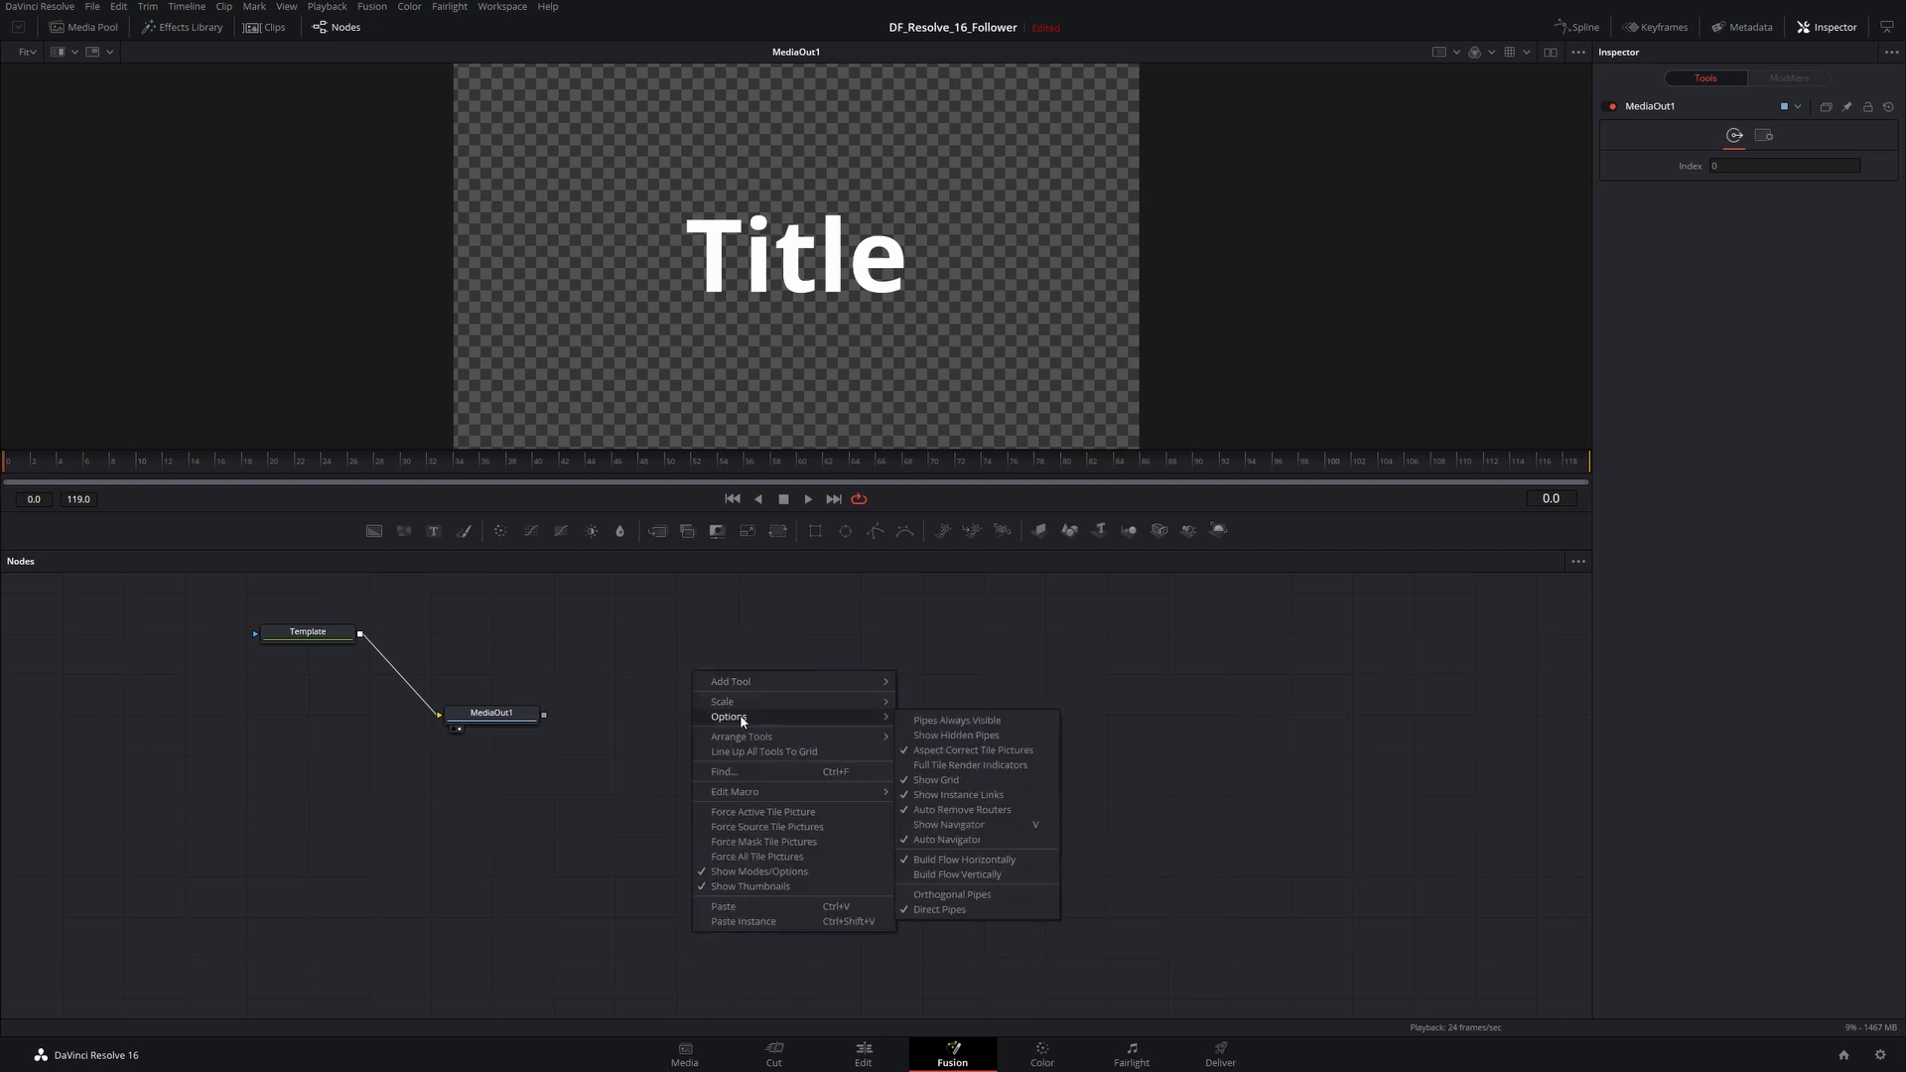
left_click(958, 894)
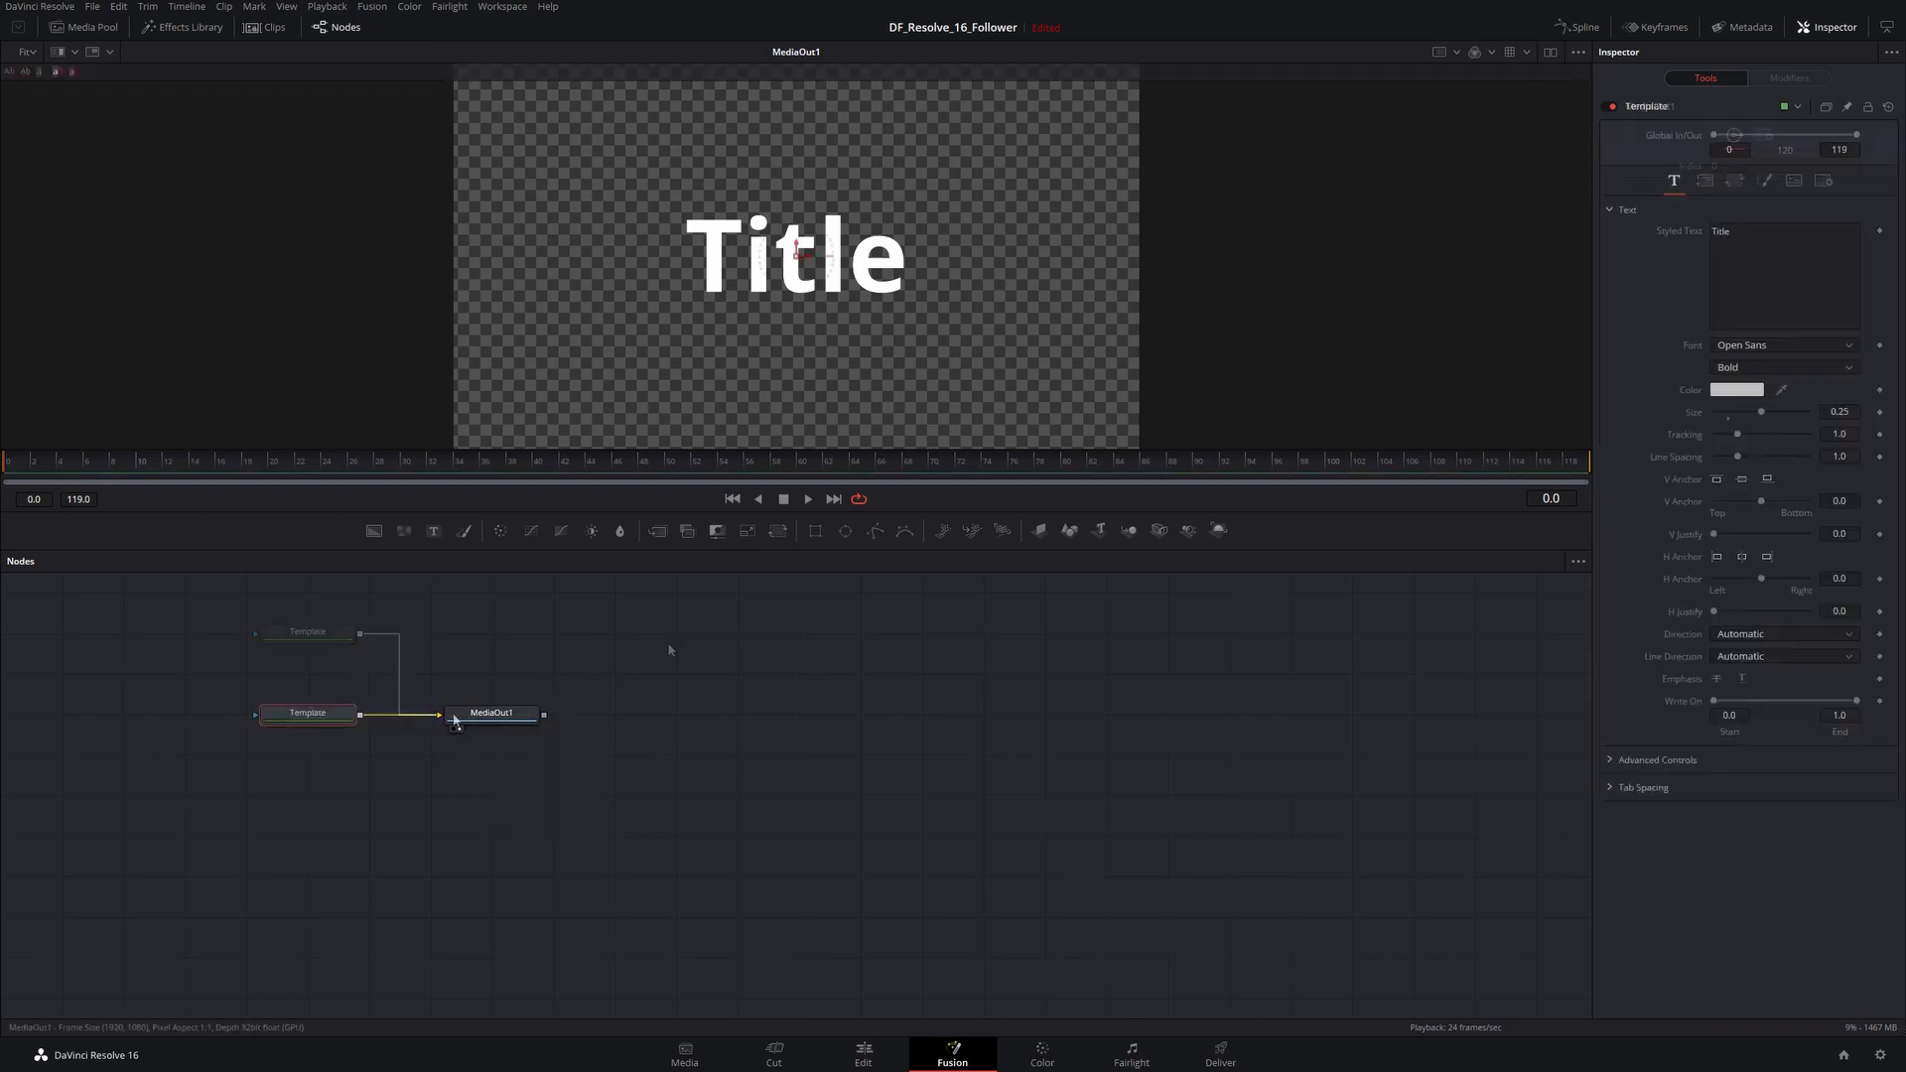
Step: Add a Background node above the Template node, disconnect Template from MediaOut1, and connect the Background output to MediaOut1 instead
left_click_drag(456, 719, 539, 719)
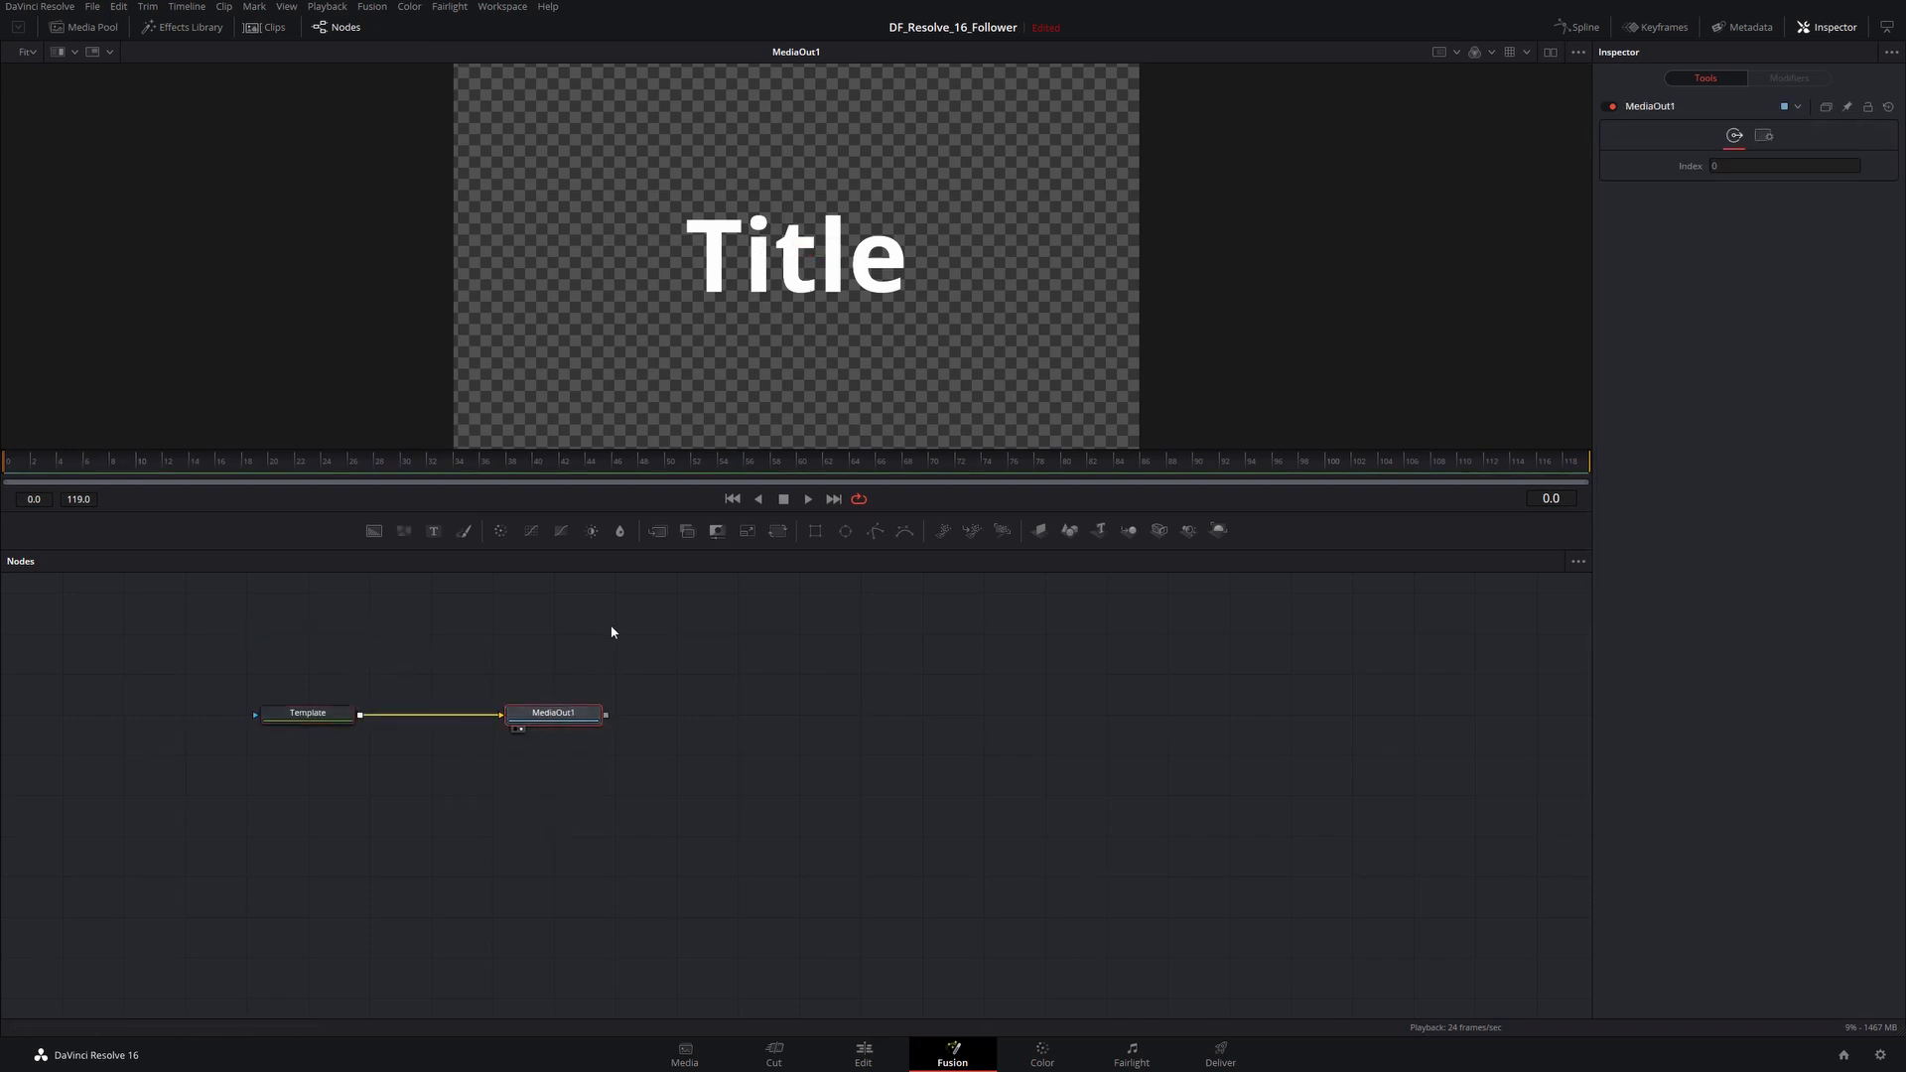
left_click(613, 632)
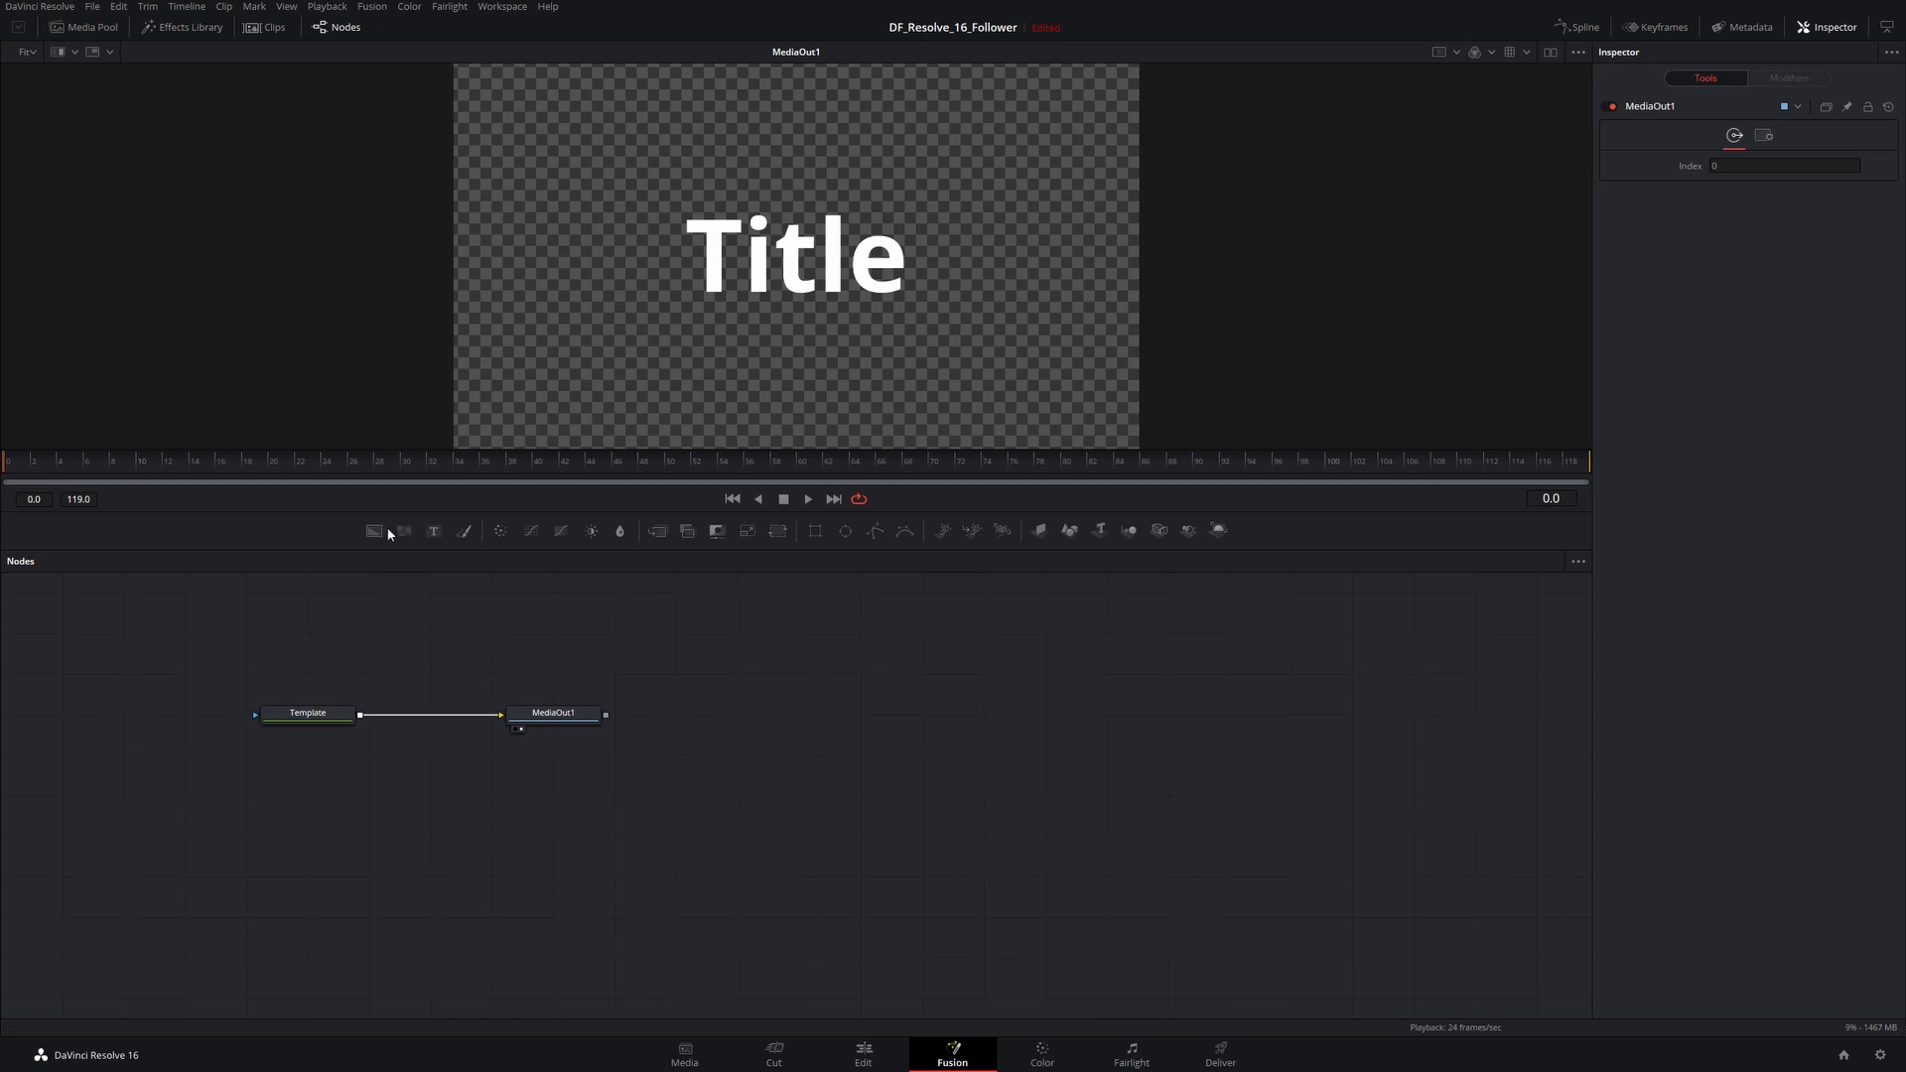
left_click_drag(373, 530, 502, 630)
key("ctrl+z")
left_click_drag(373, 530, 321, 694)
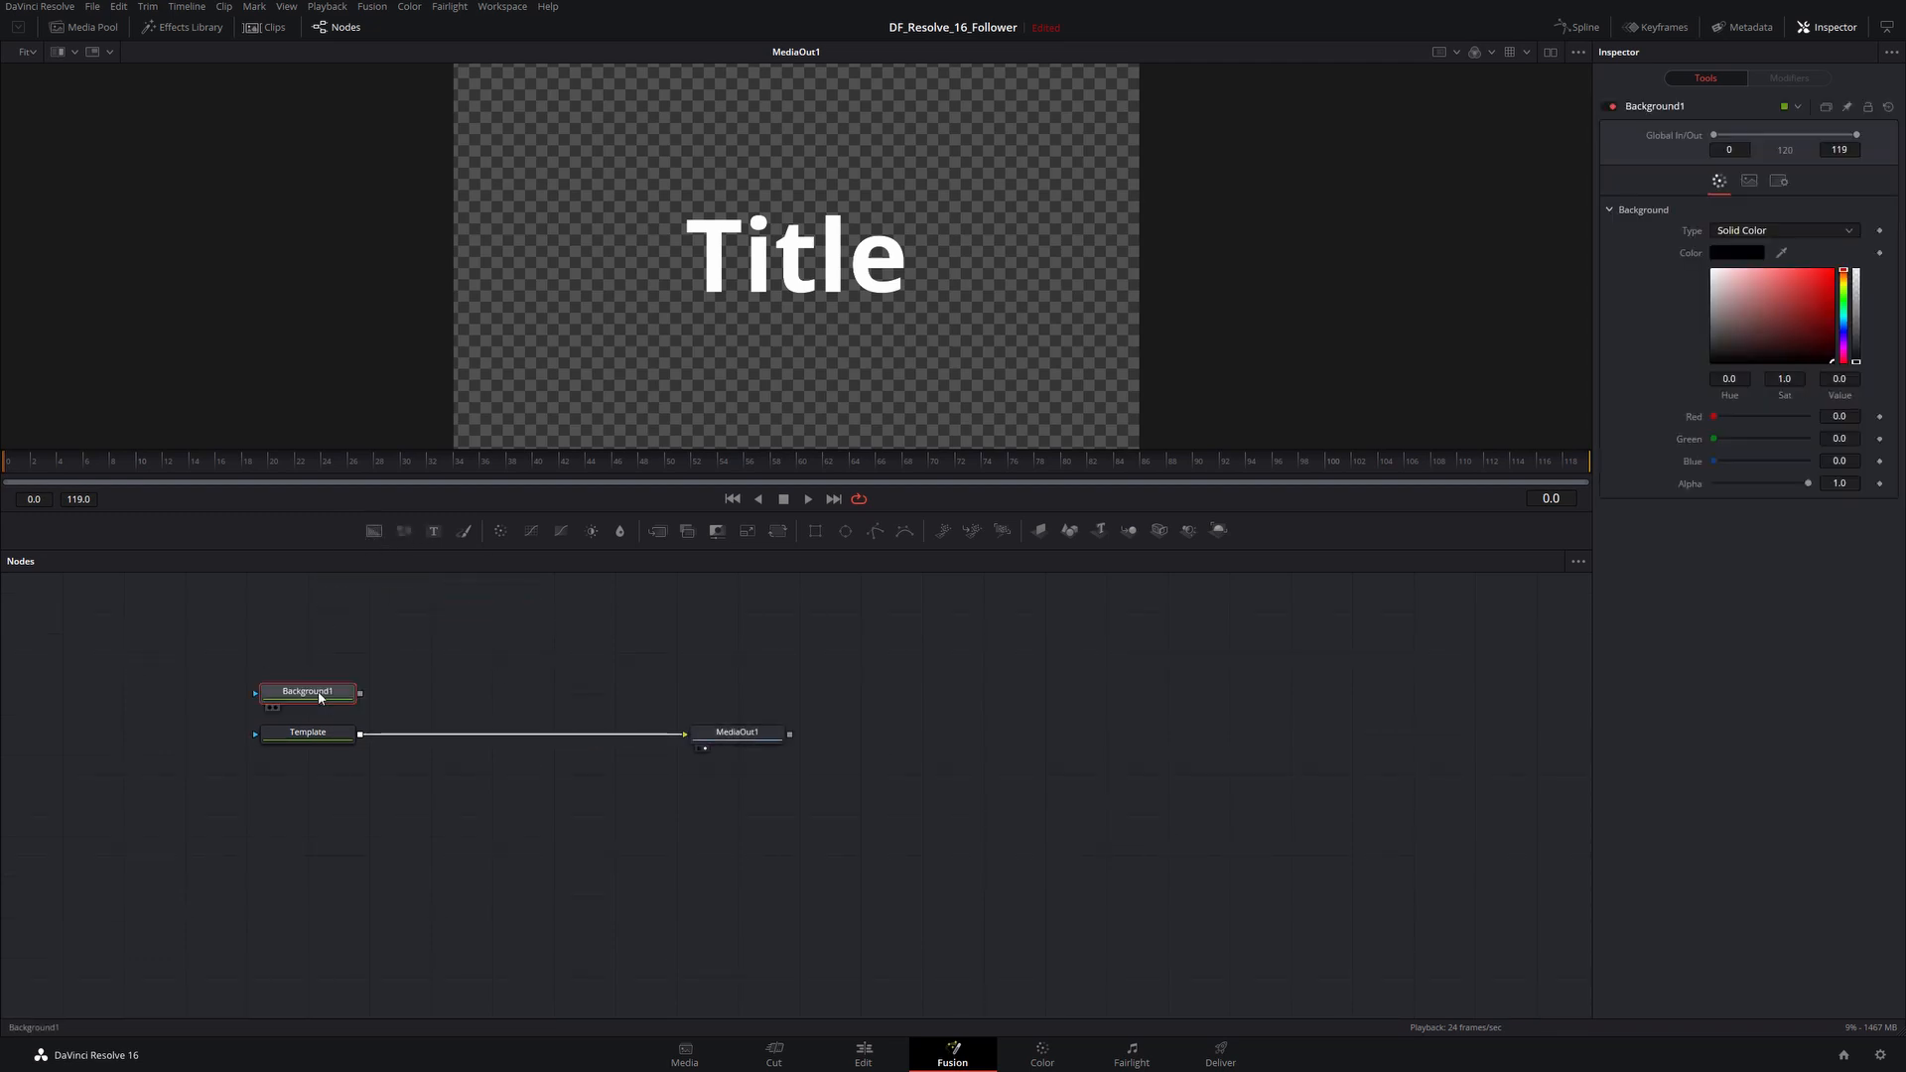
left_click(518, 736)
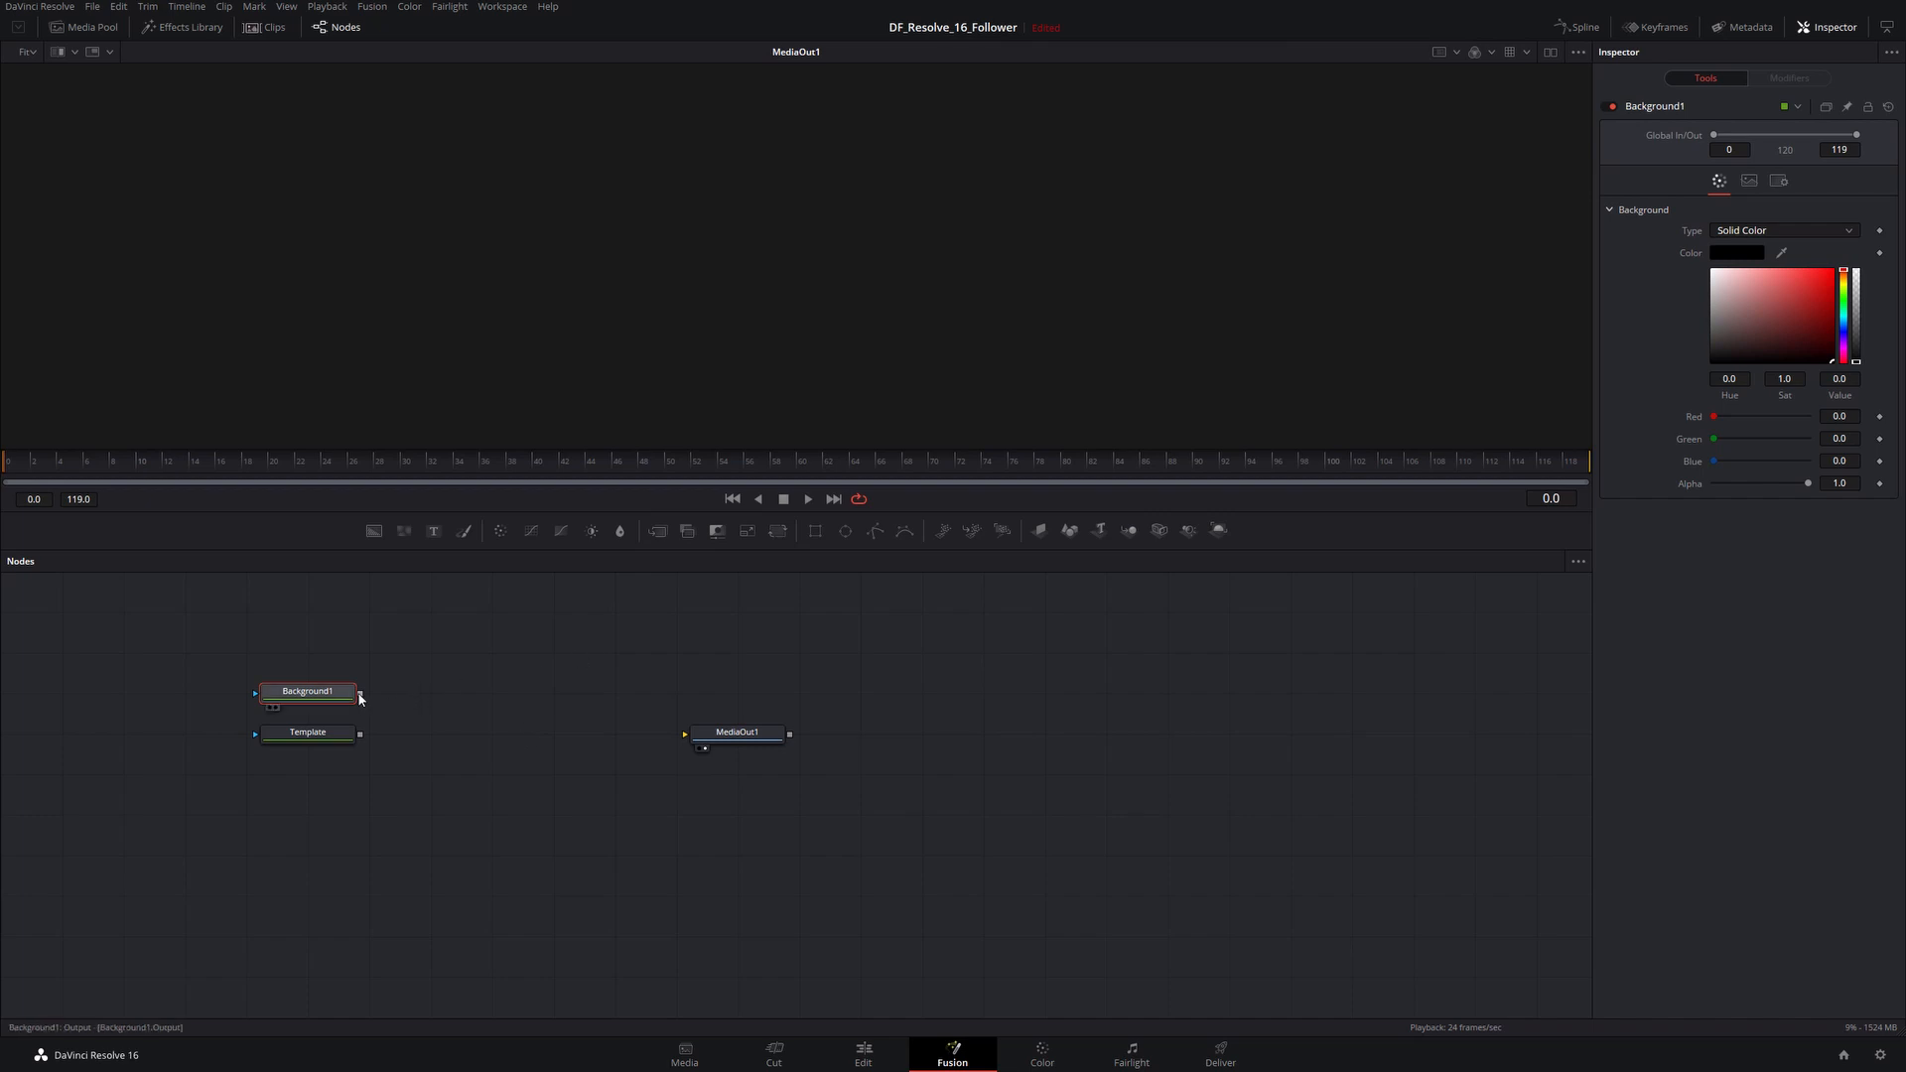
left_click_drag(360, 698, 730, 735)
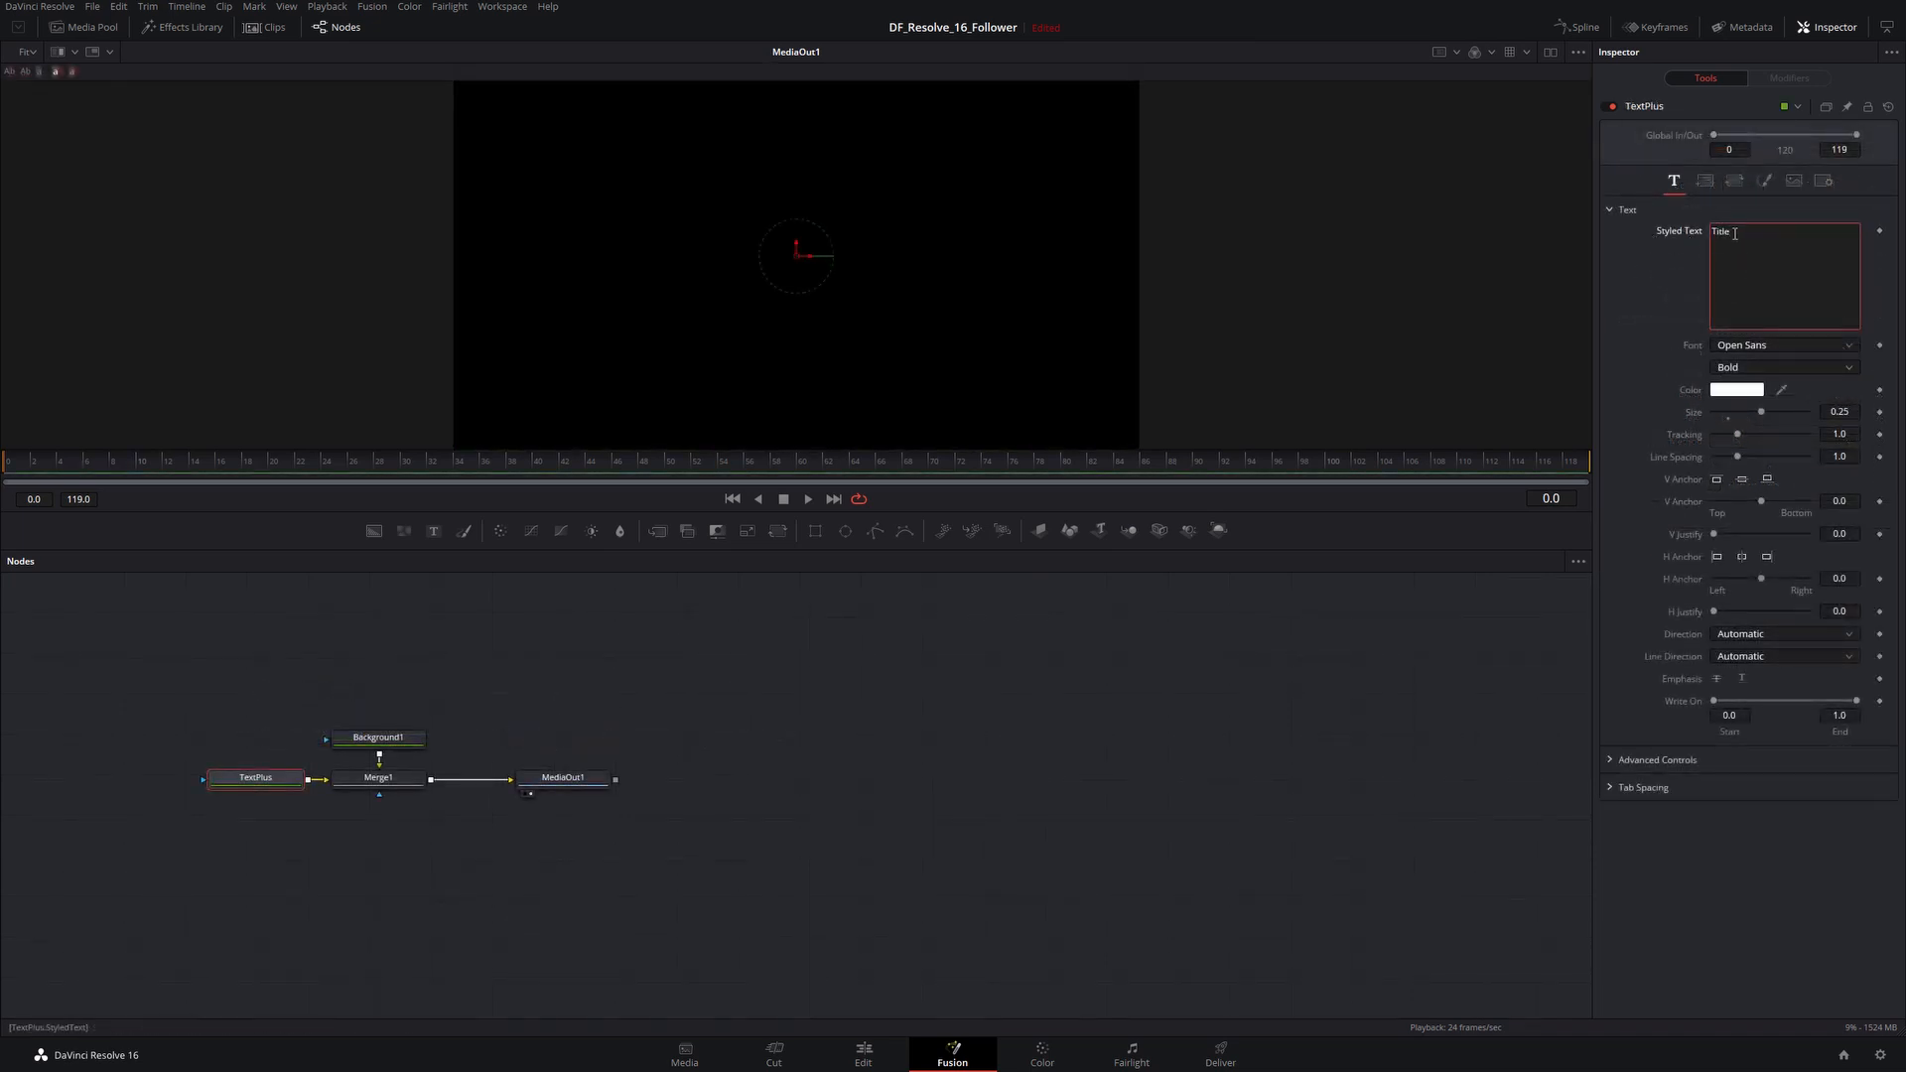
Step: Replace the TextPlus node's styled text with FOLLOW and set its font to Top Secret
key("ctrl+a")
type("FOLL")
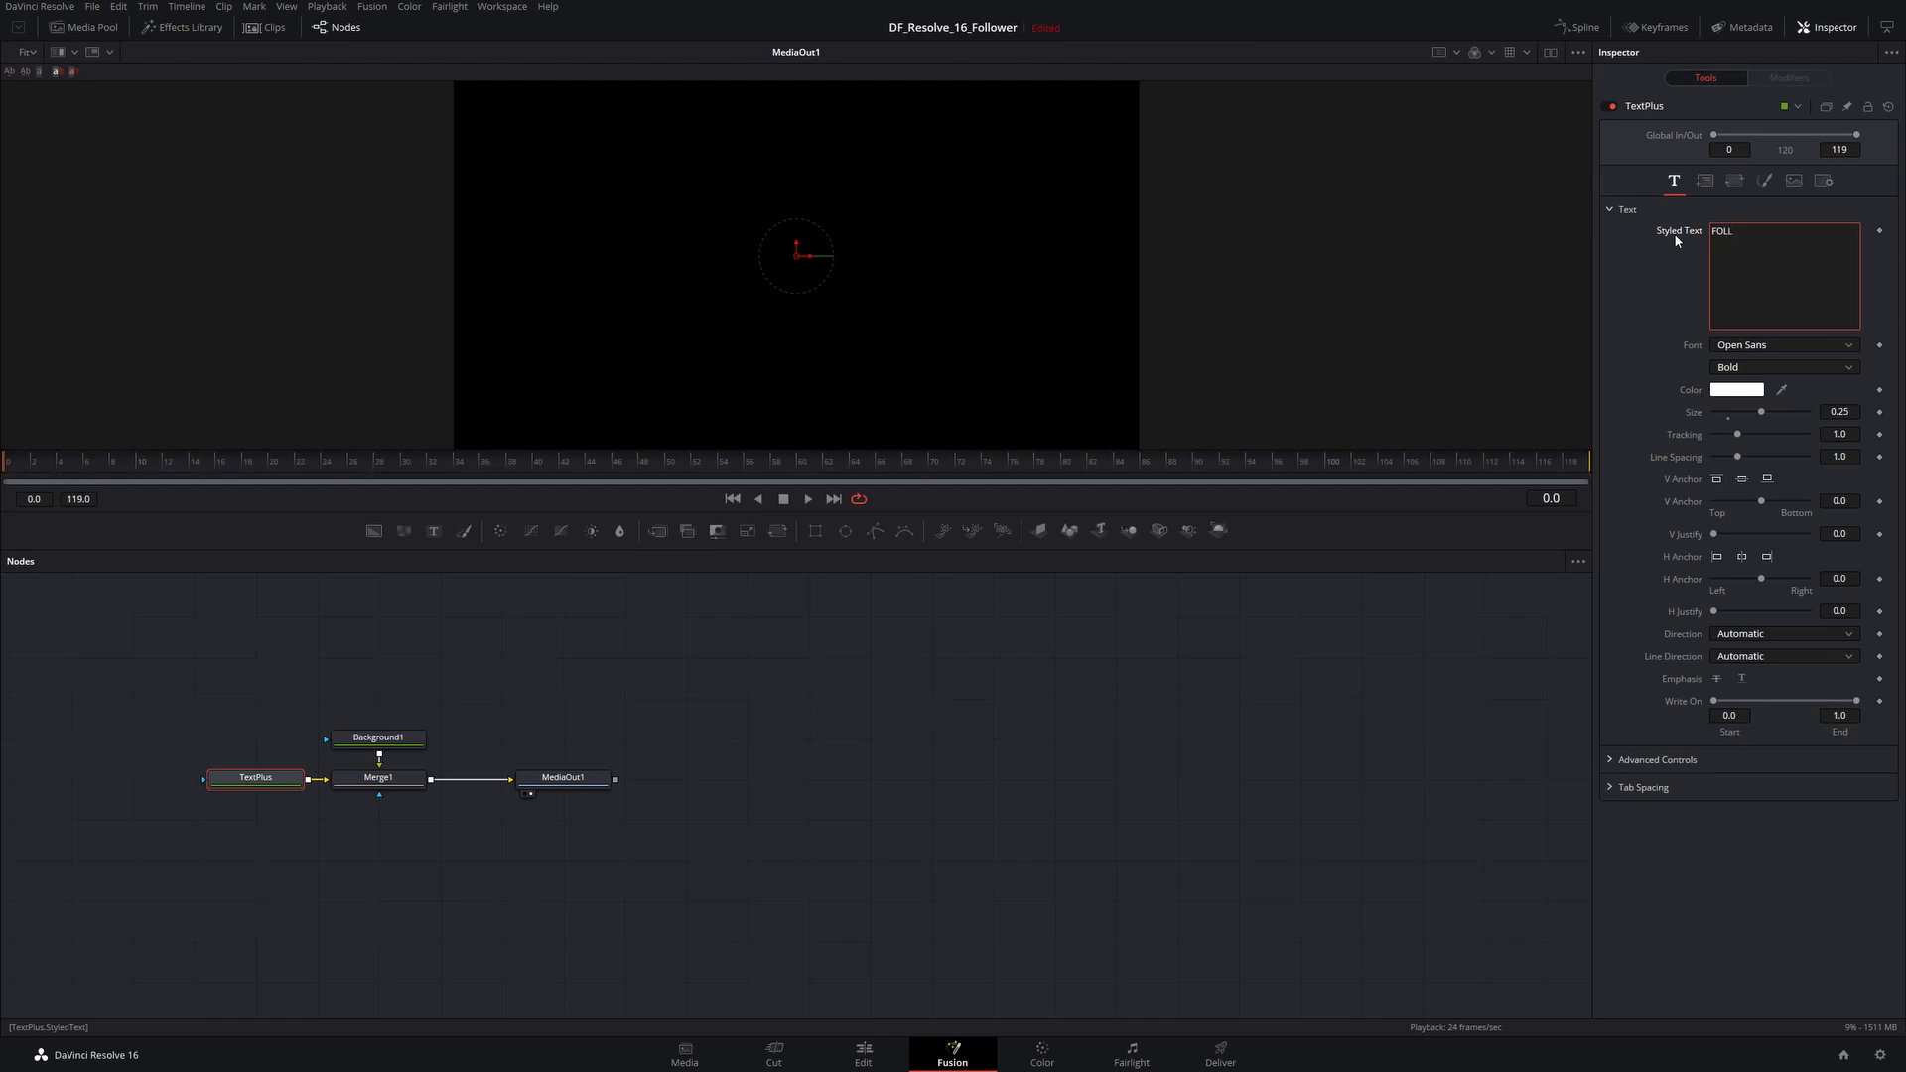
type("OW")
left_click(1752, 347)
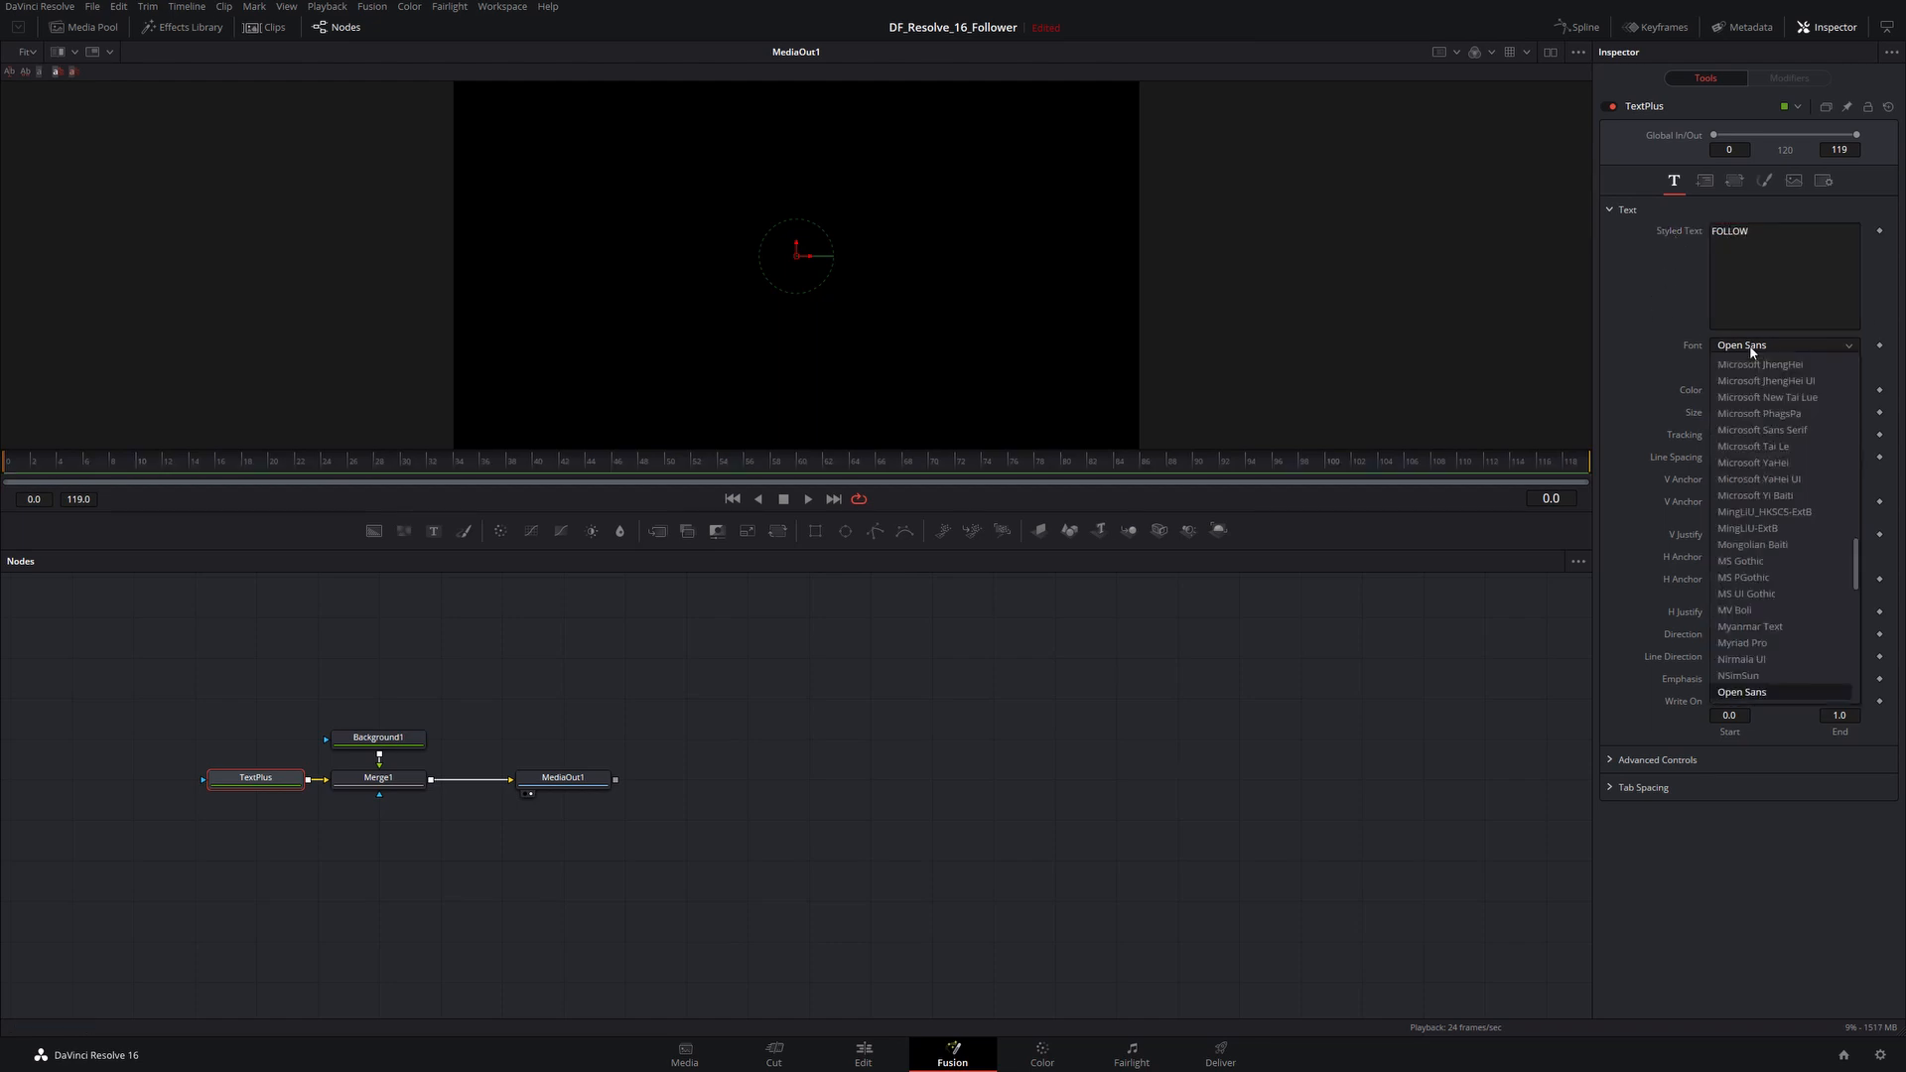
type("to")
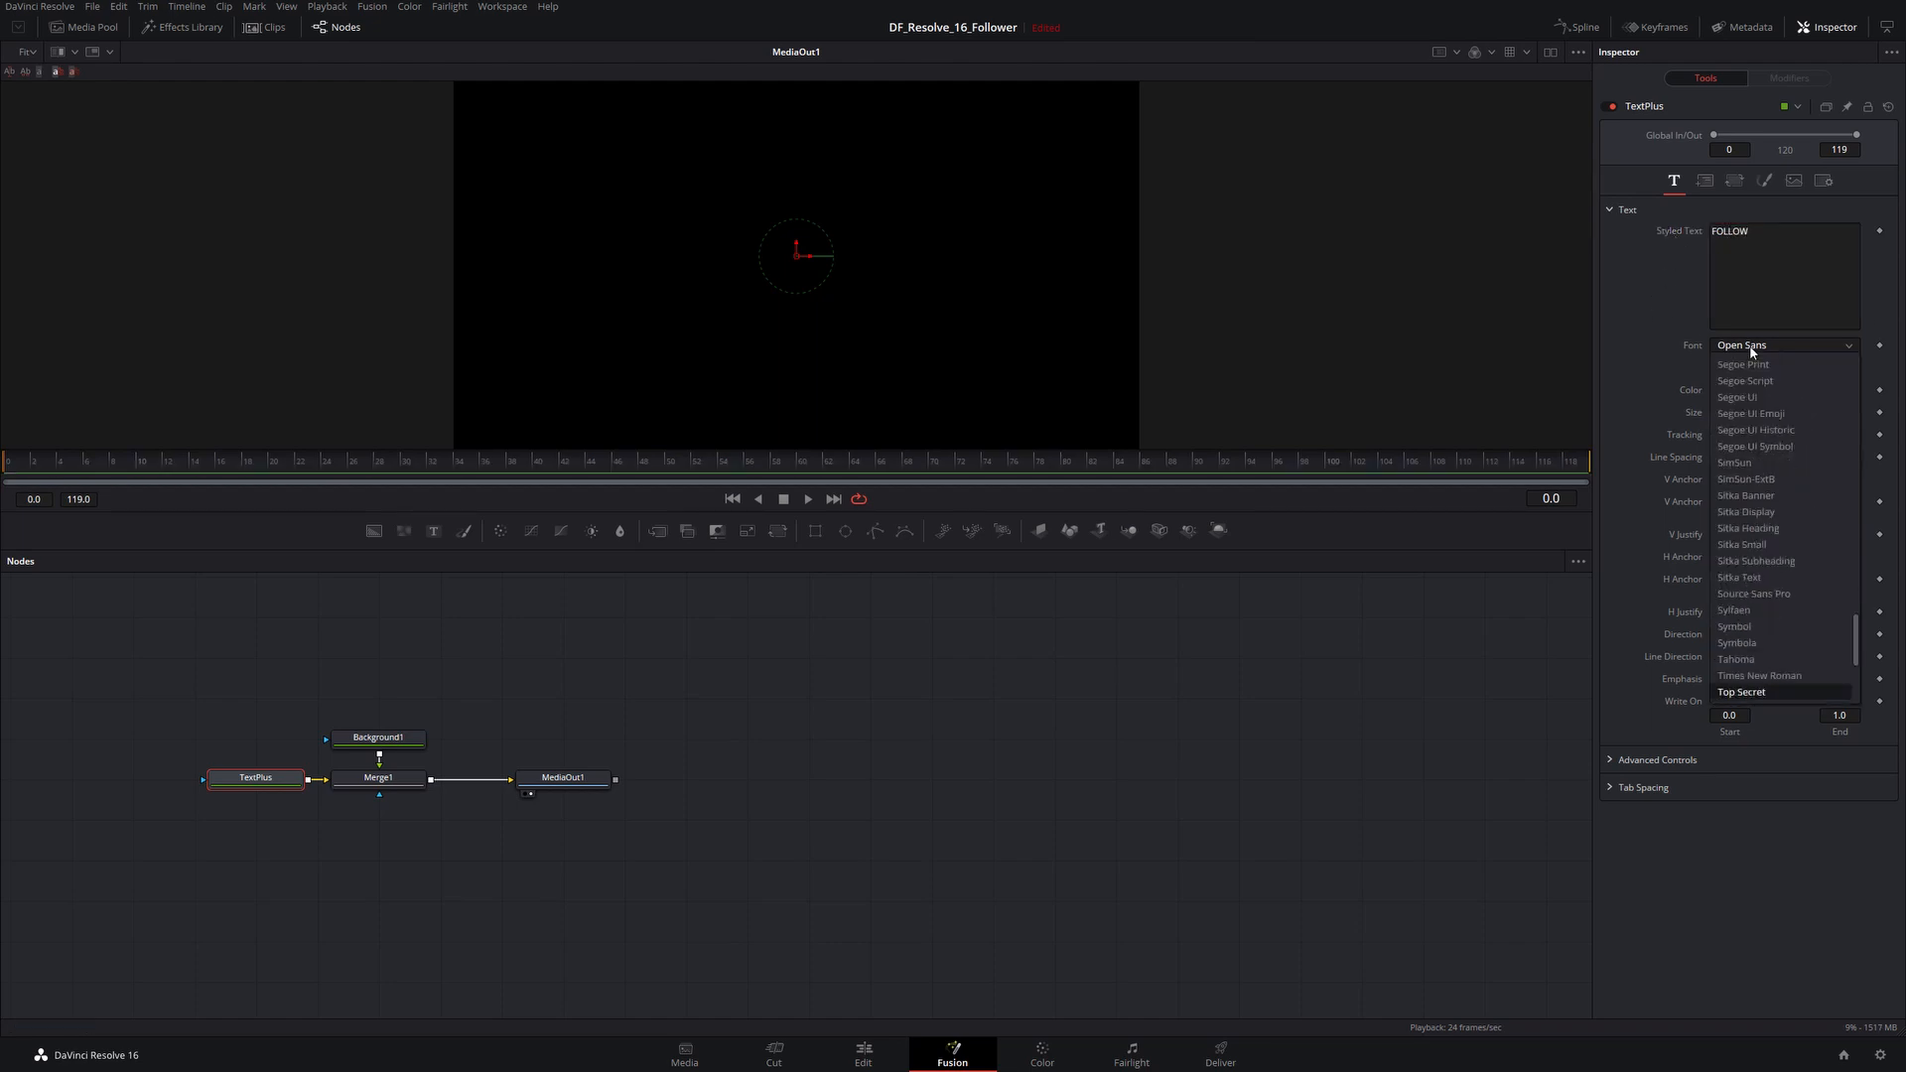
key("Return")
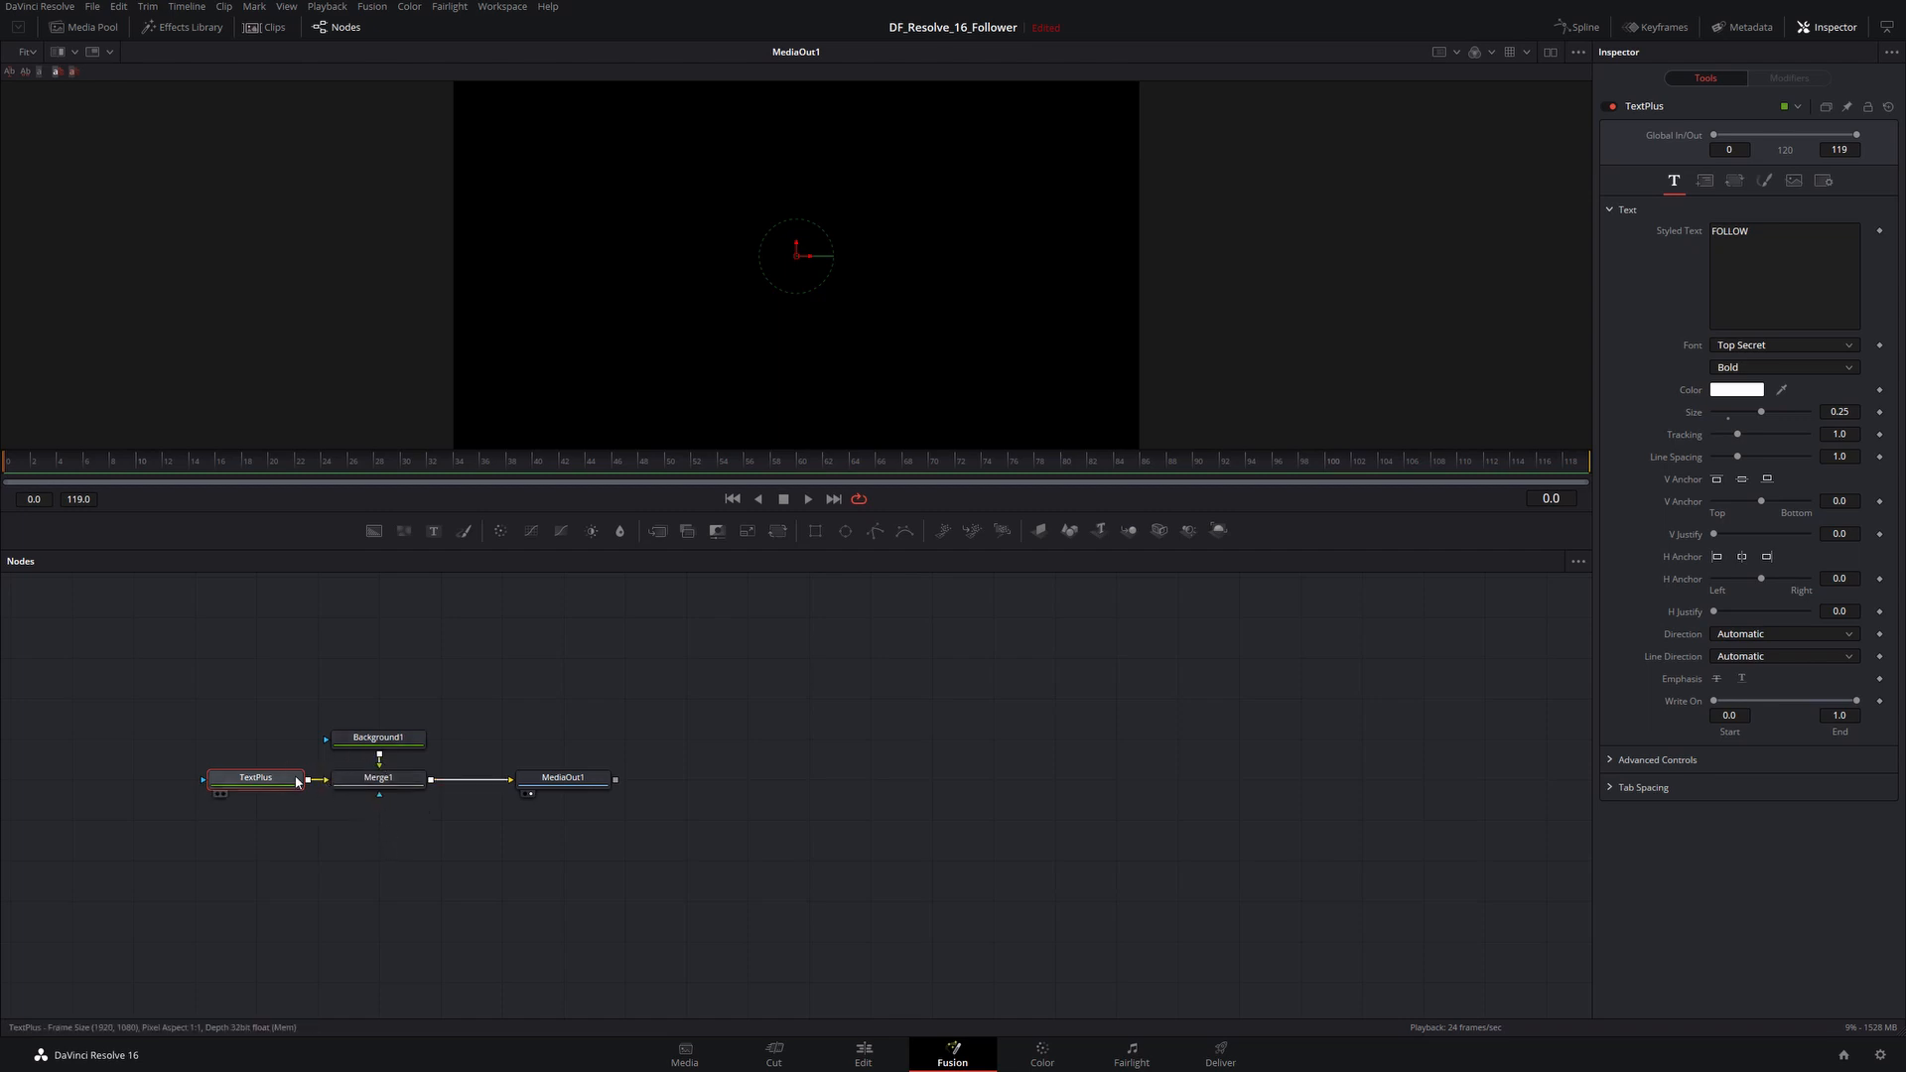
Step: Swap the inputs of the Merge1 node so the text sits over the background
left_click(382, 782)
right_click(382, 782)
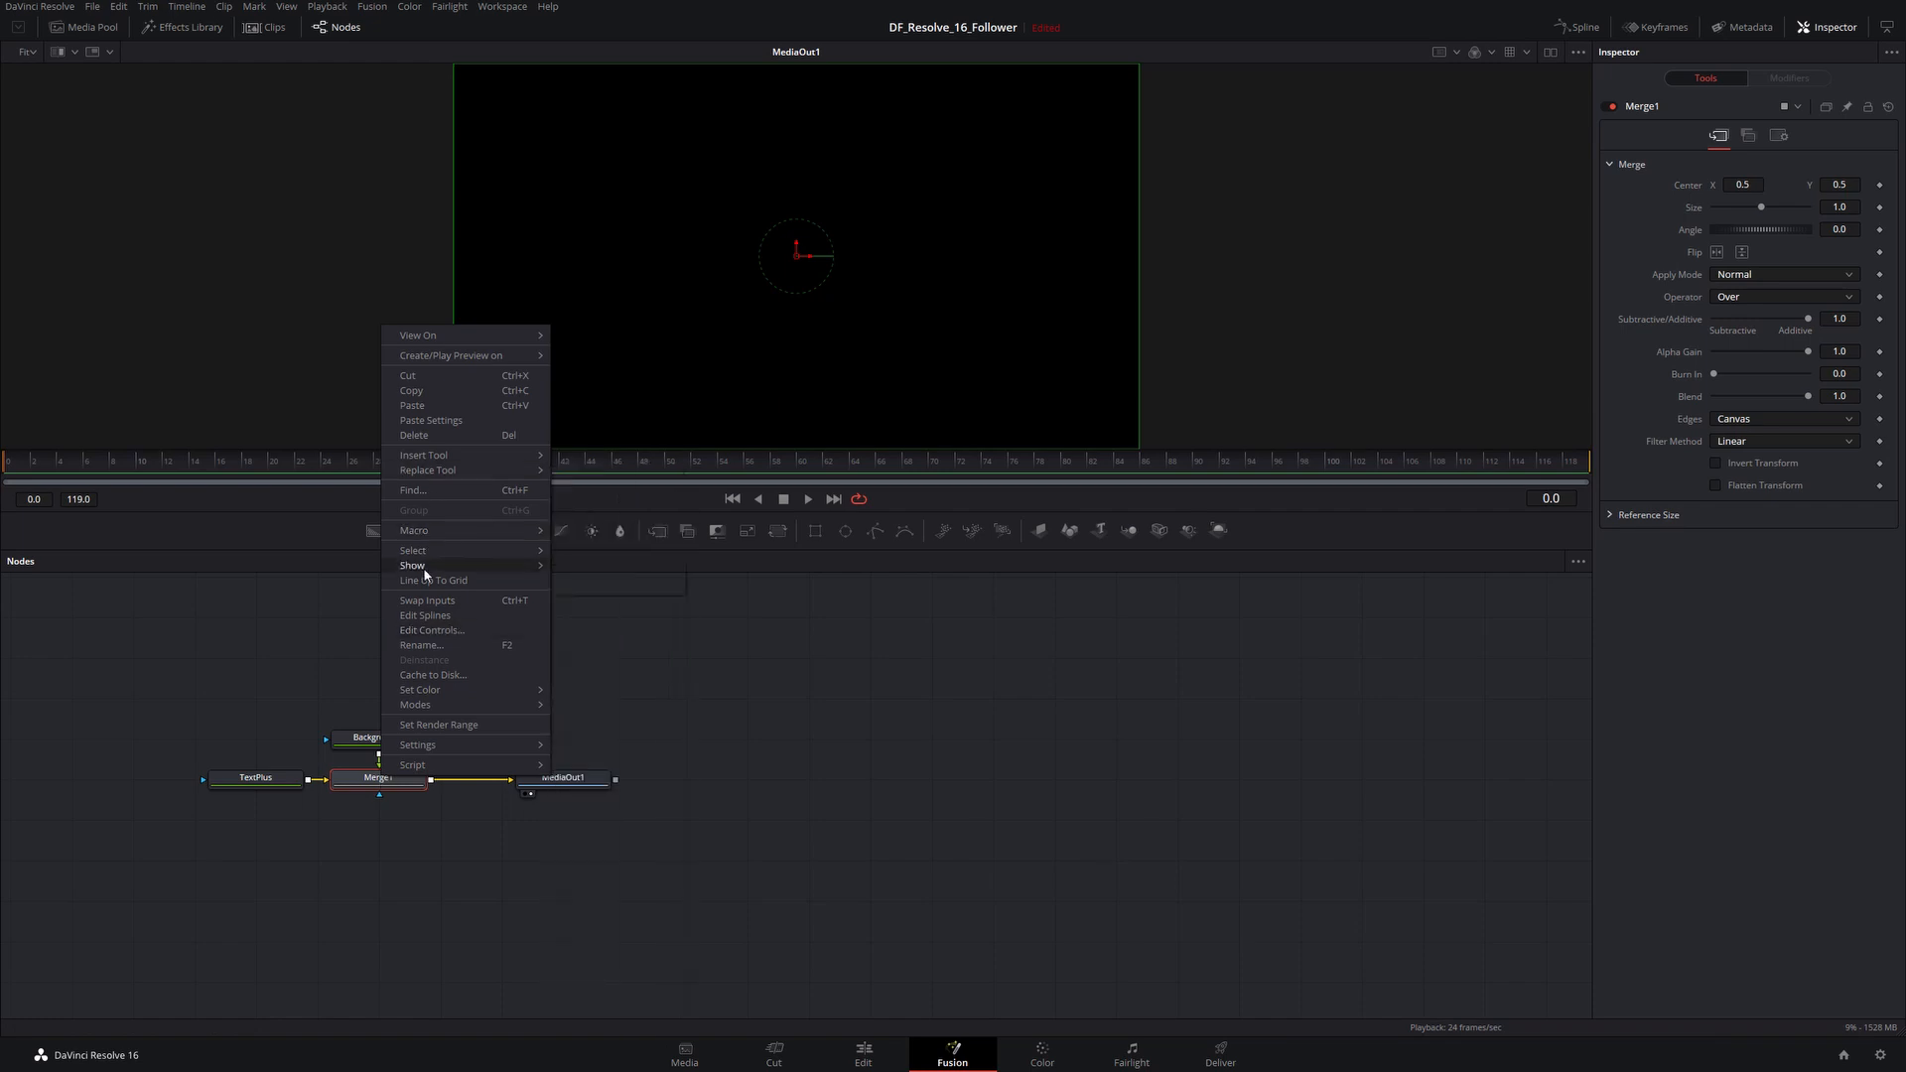
left_click(482, 605)
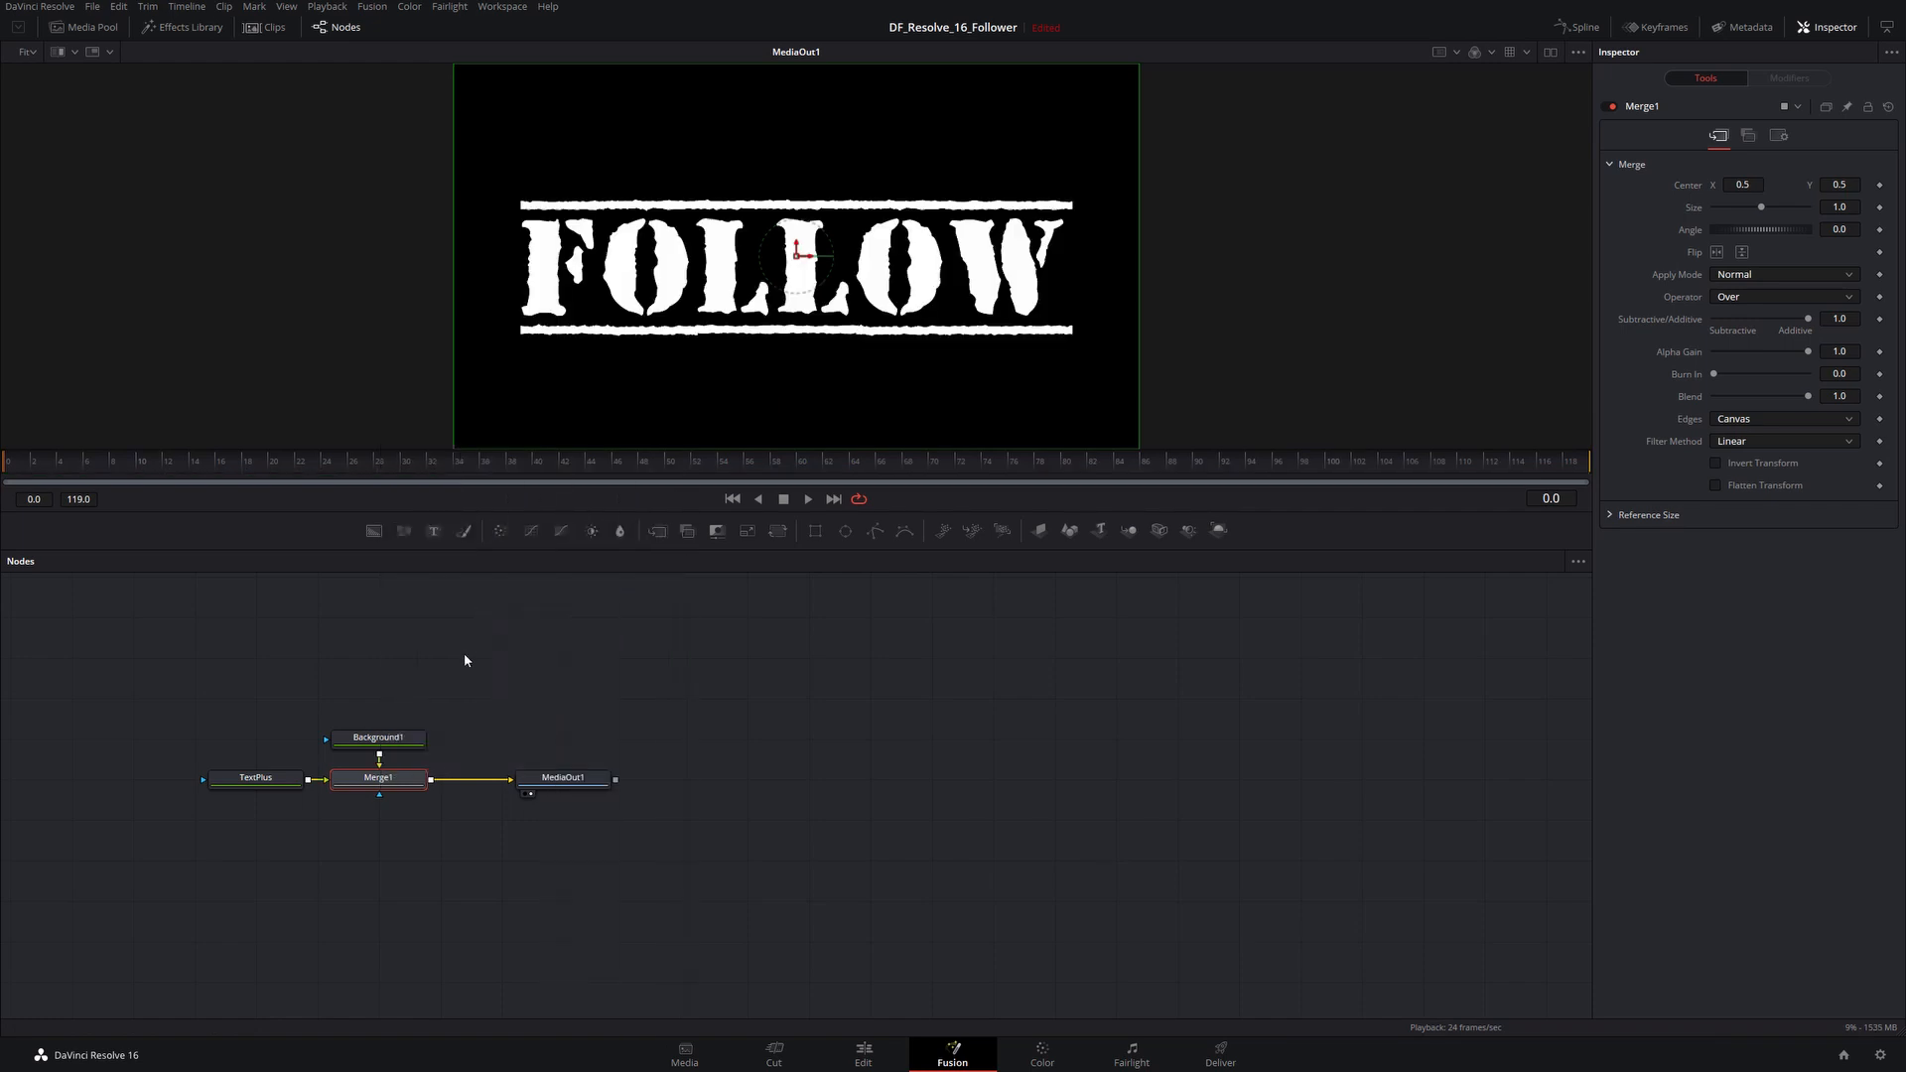
left_click(761, 658)
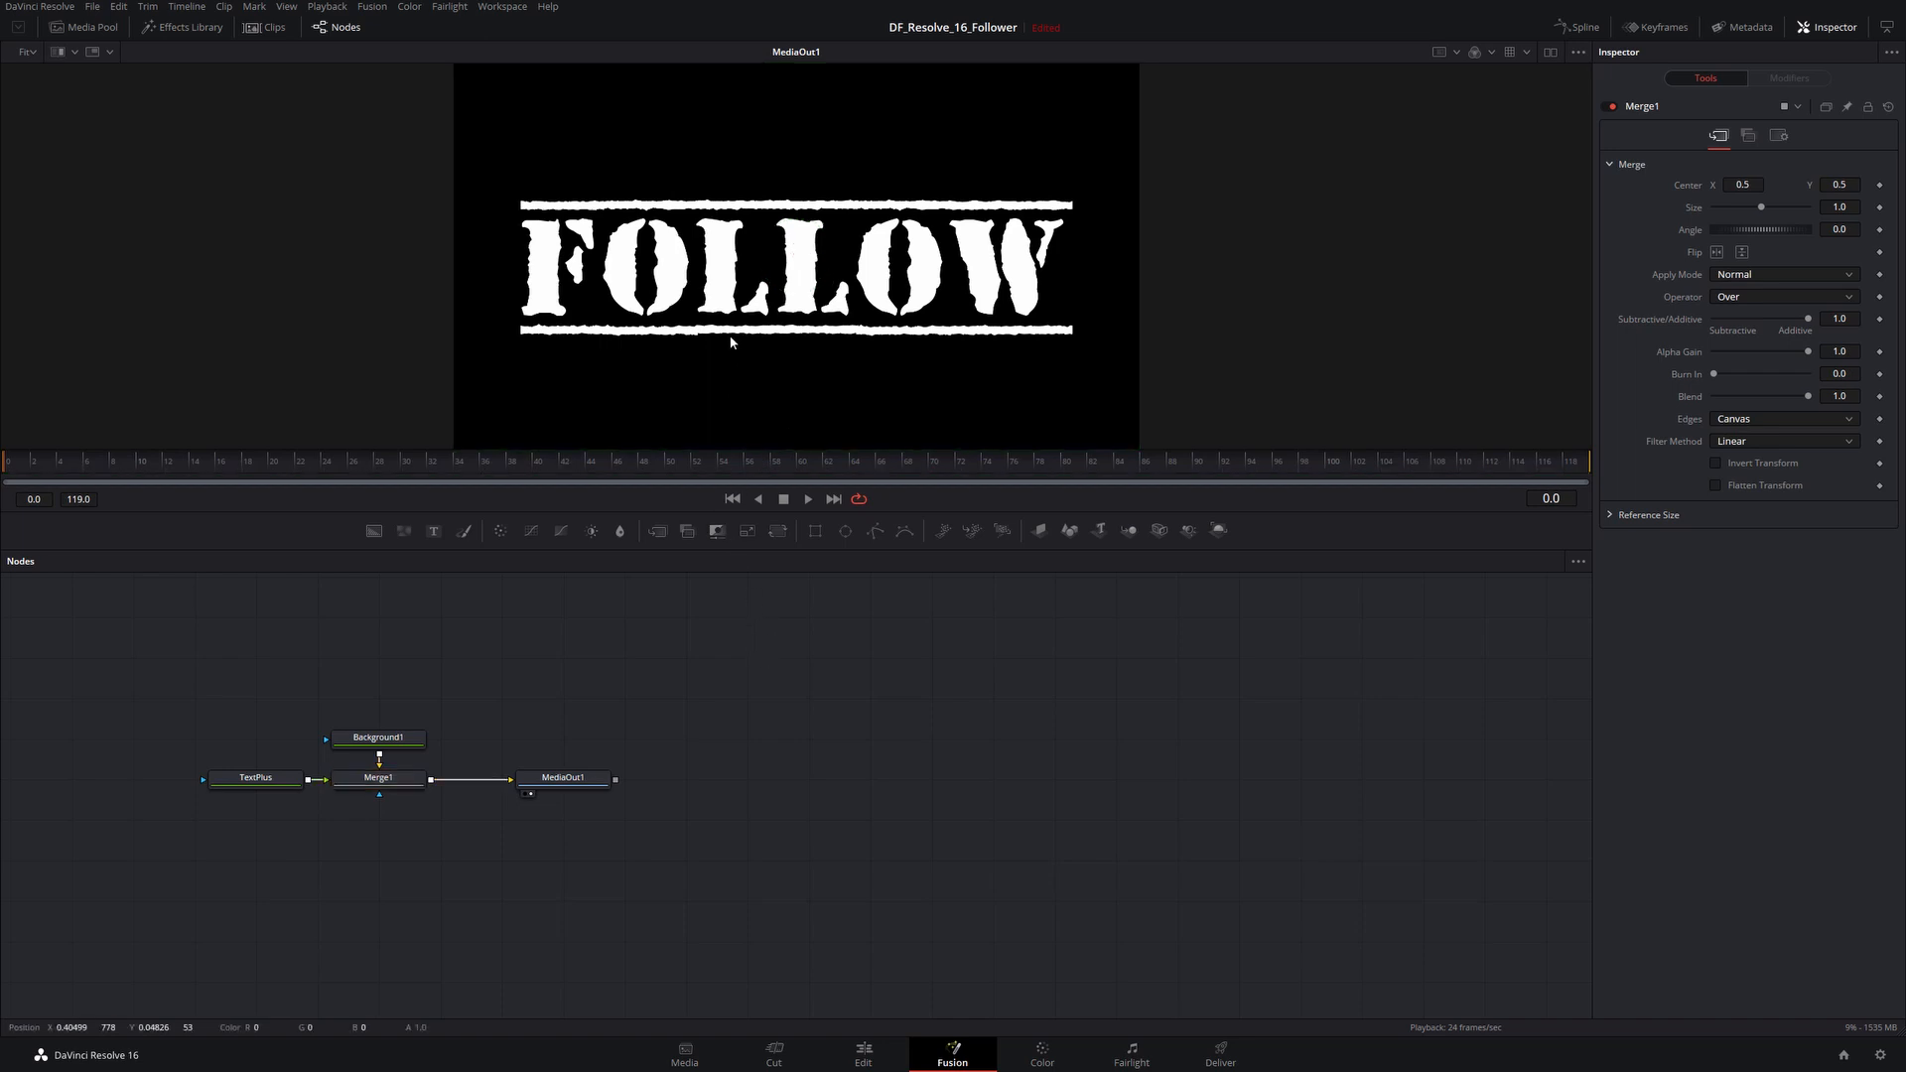
Step: Move the FOLLOW text to the upper part of the frame and bring up the modifiers for its Styled Text
left_click(264, 790)
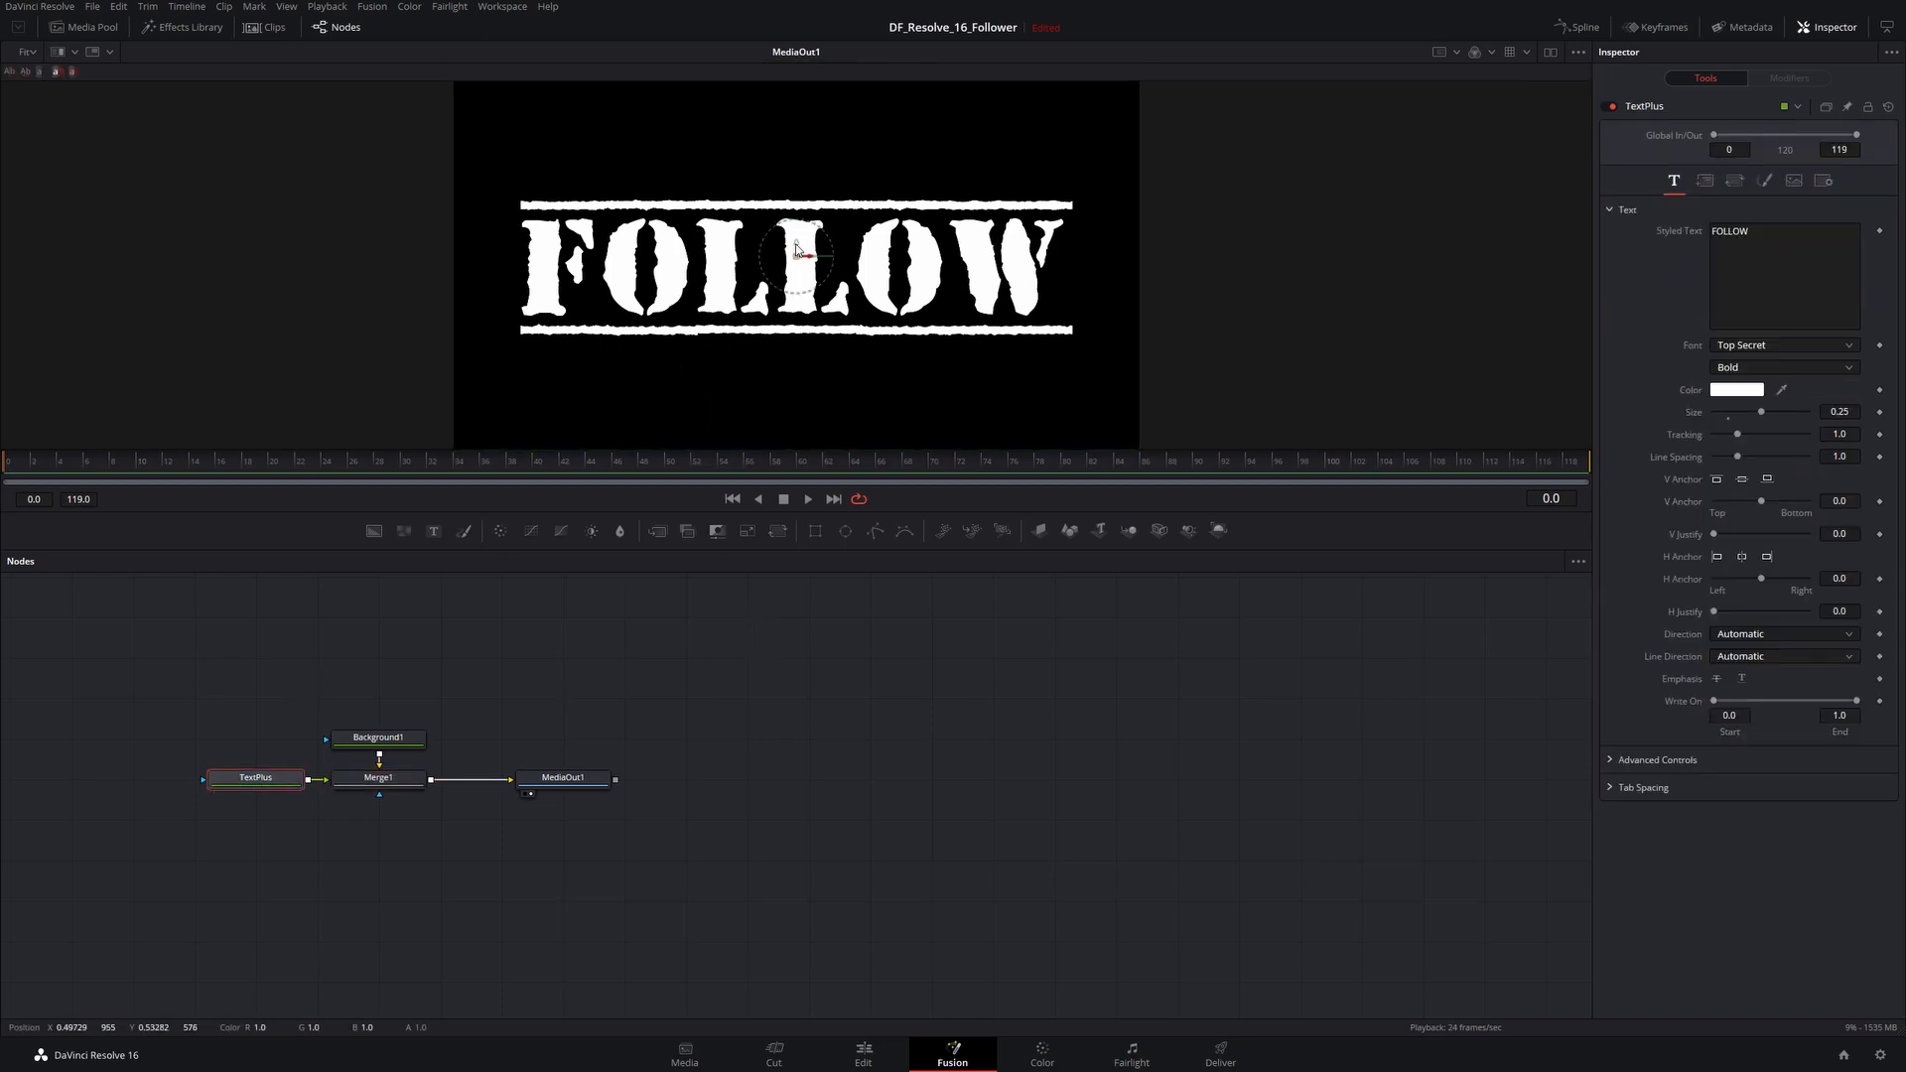
left_click_drag(797, 250, 797, 165)
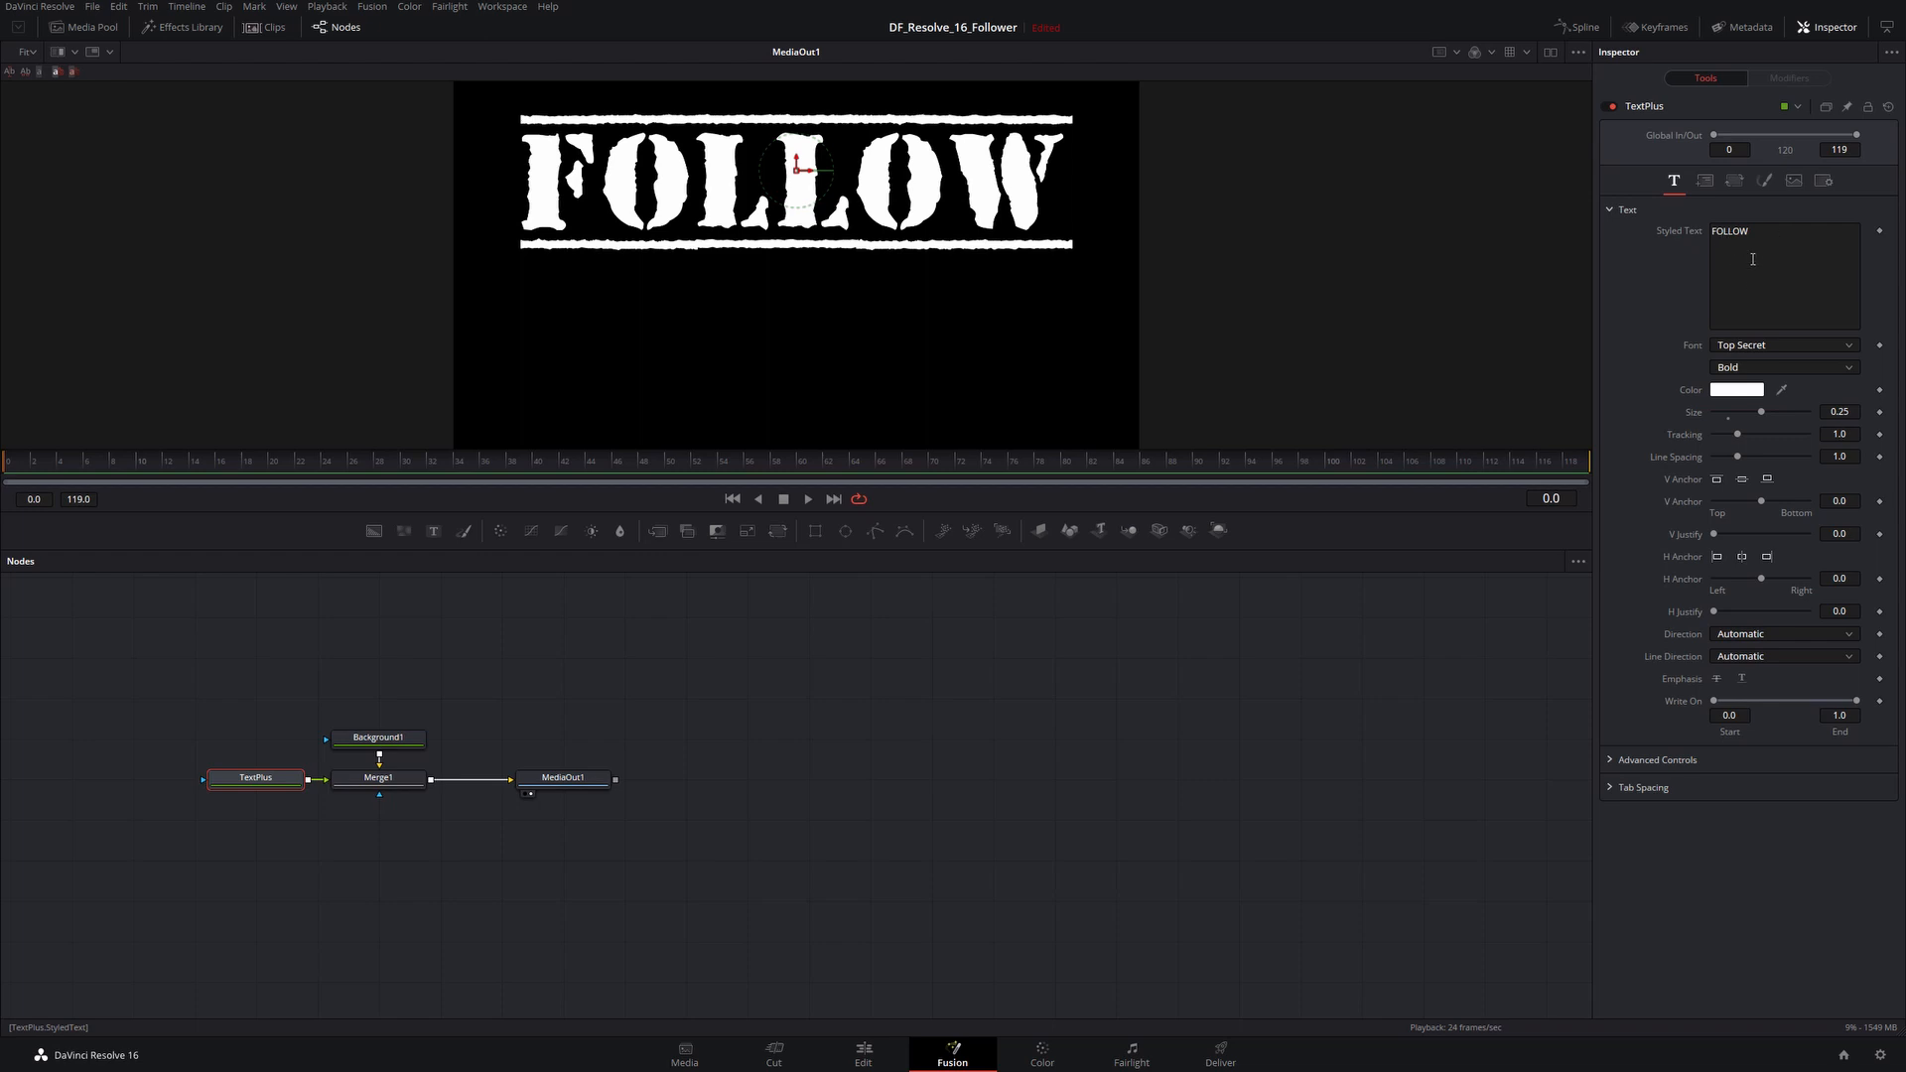
right_click(1752, 263)
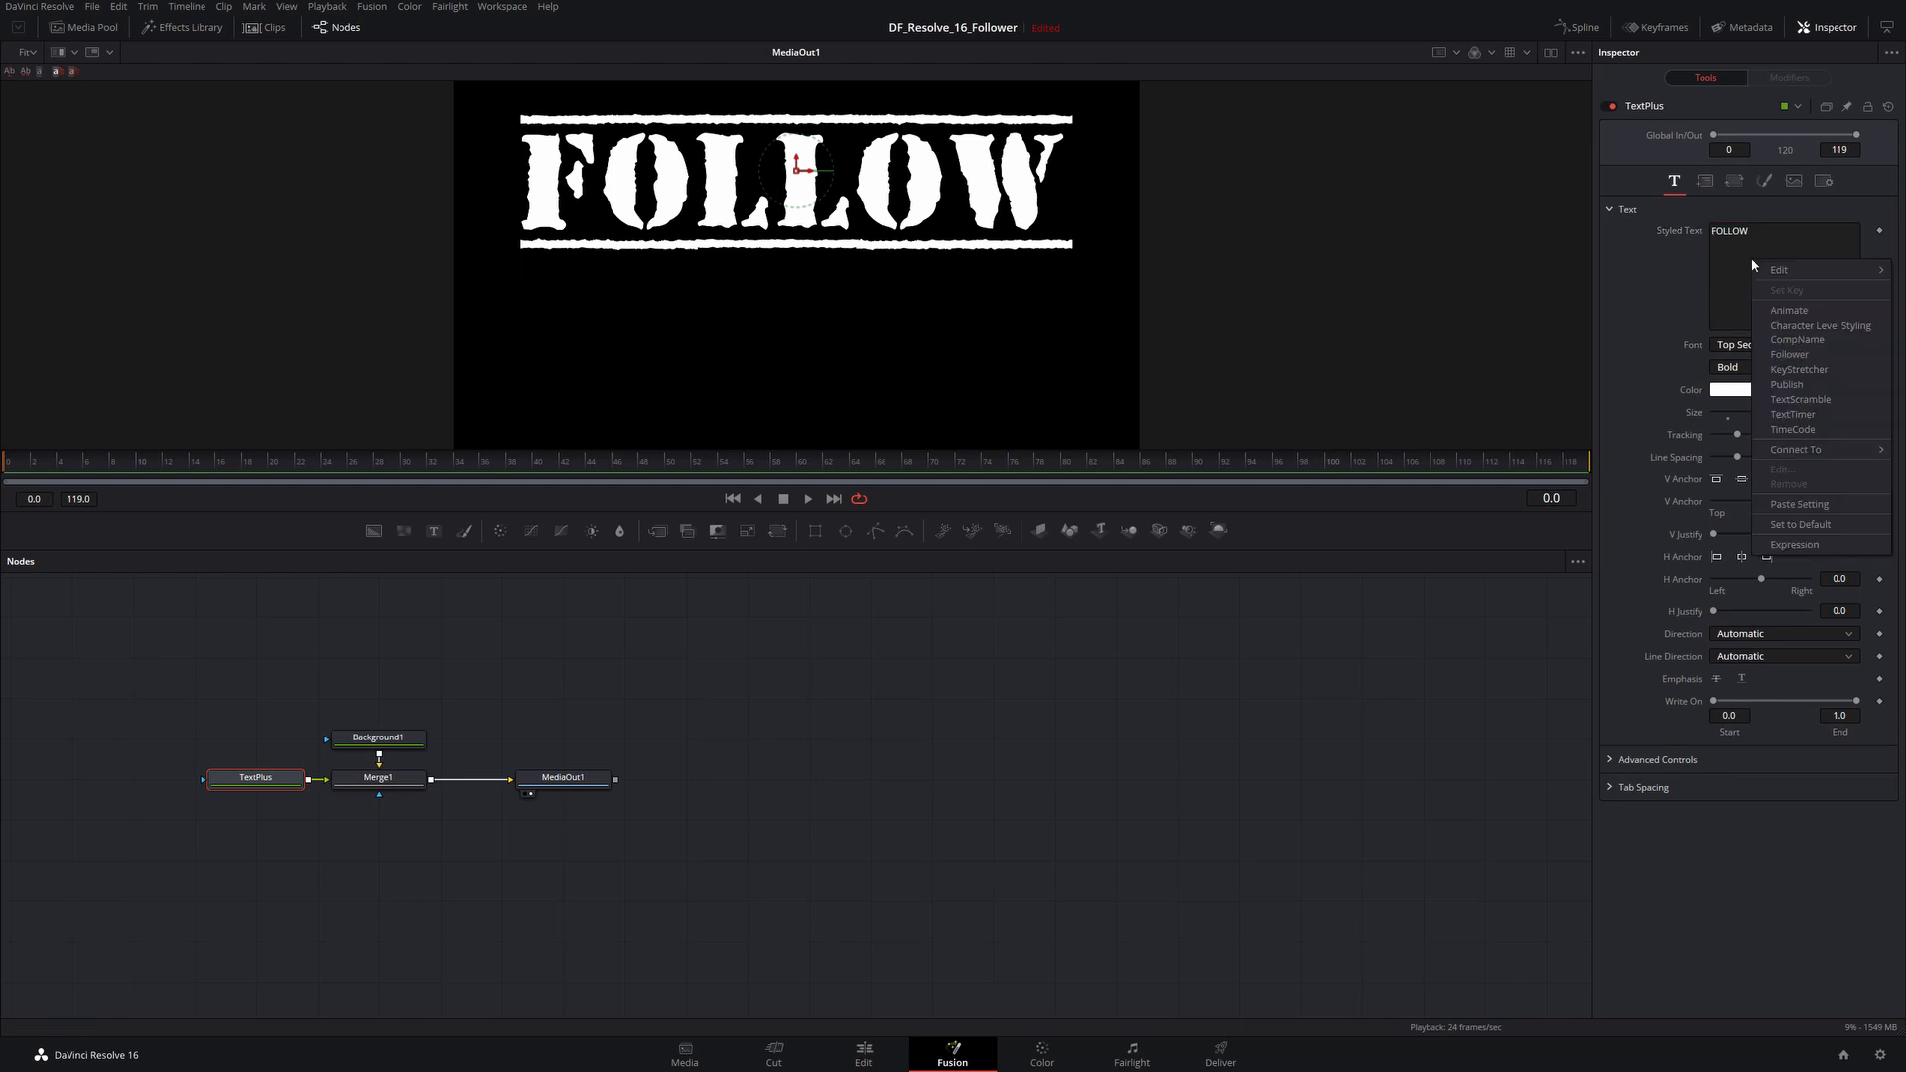
left_click(1797, 359)
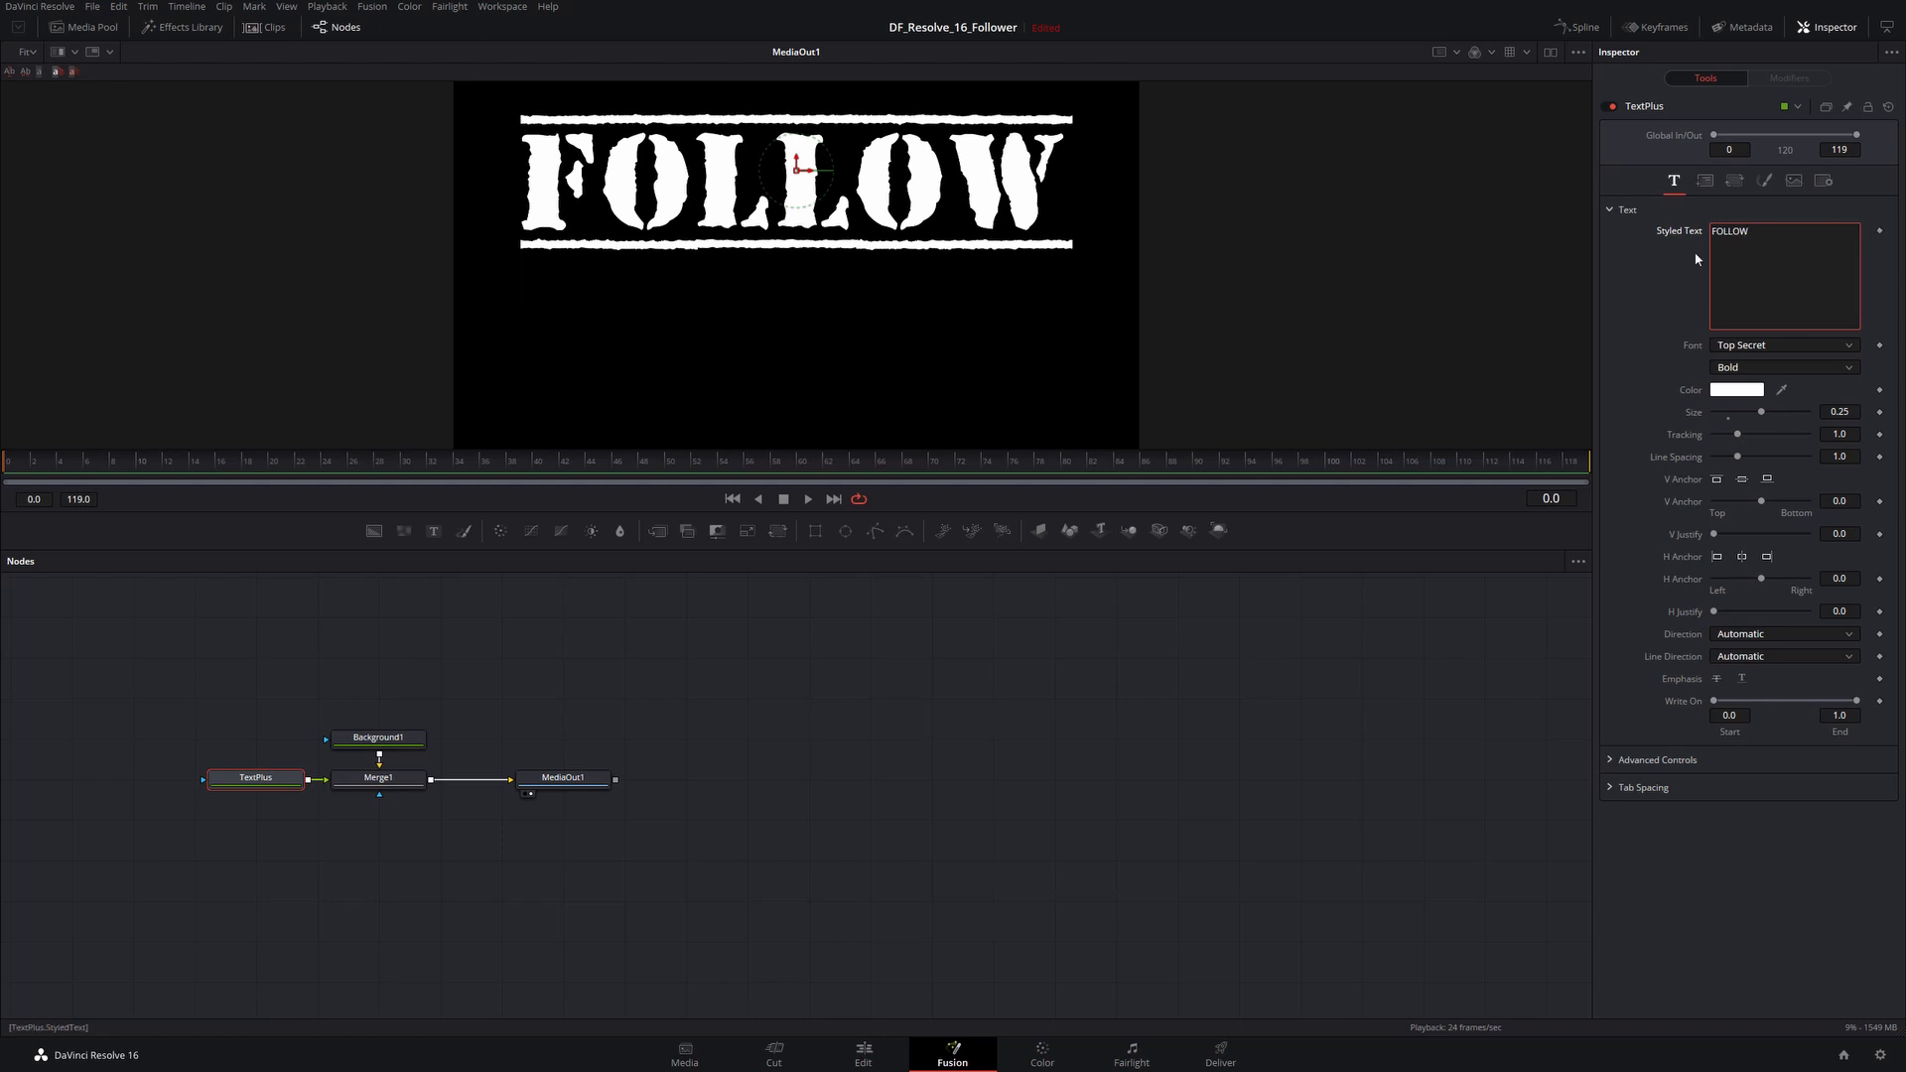
Step: Keyframe the Styled Text at frame 0 and change it to FOLLOWER at frame 10
left_click(1879, 230)
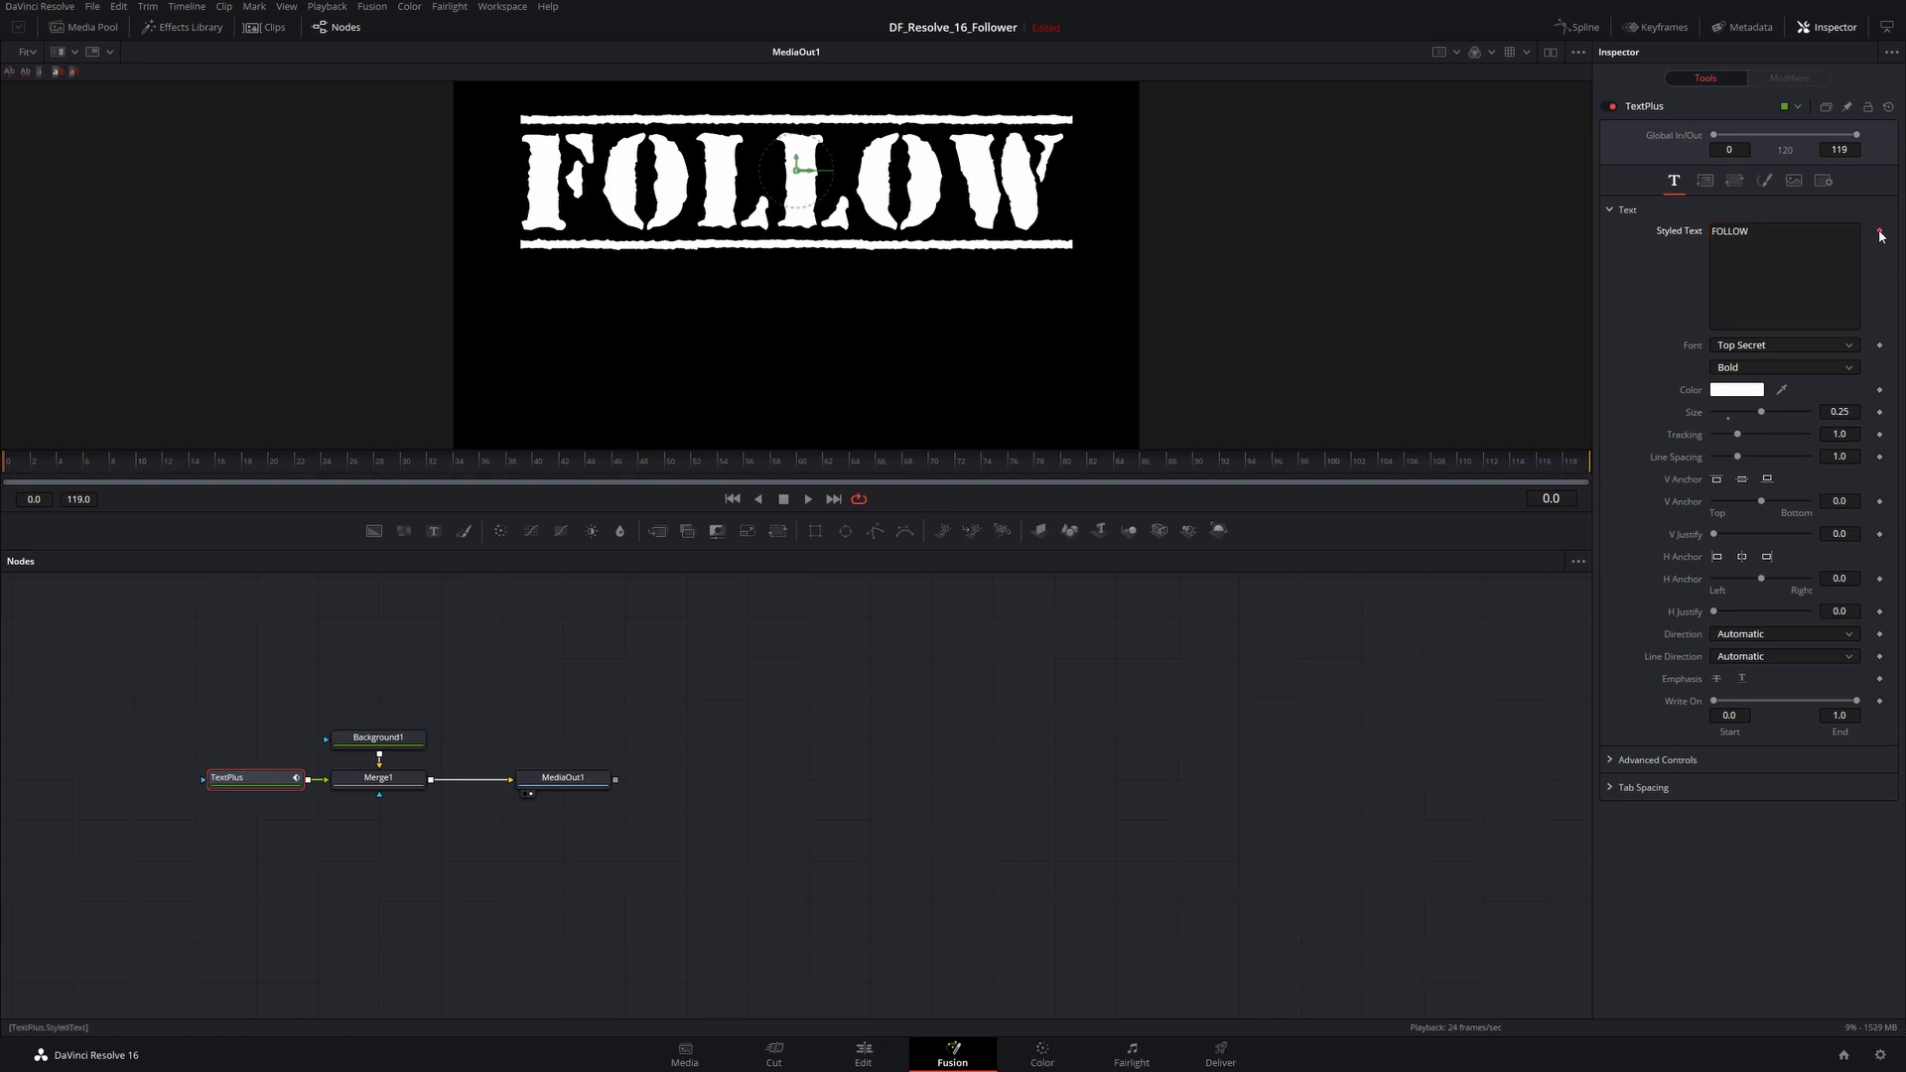
left_click(192, 461)
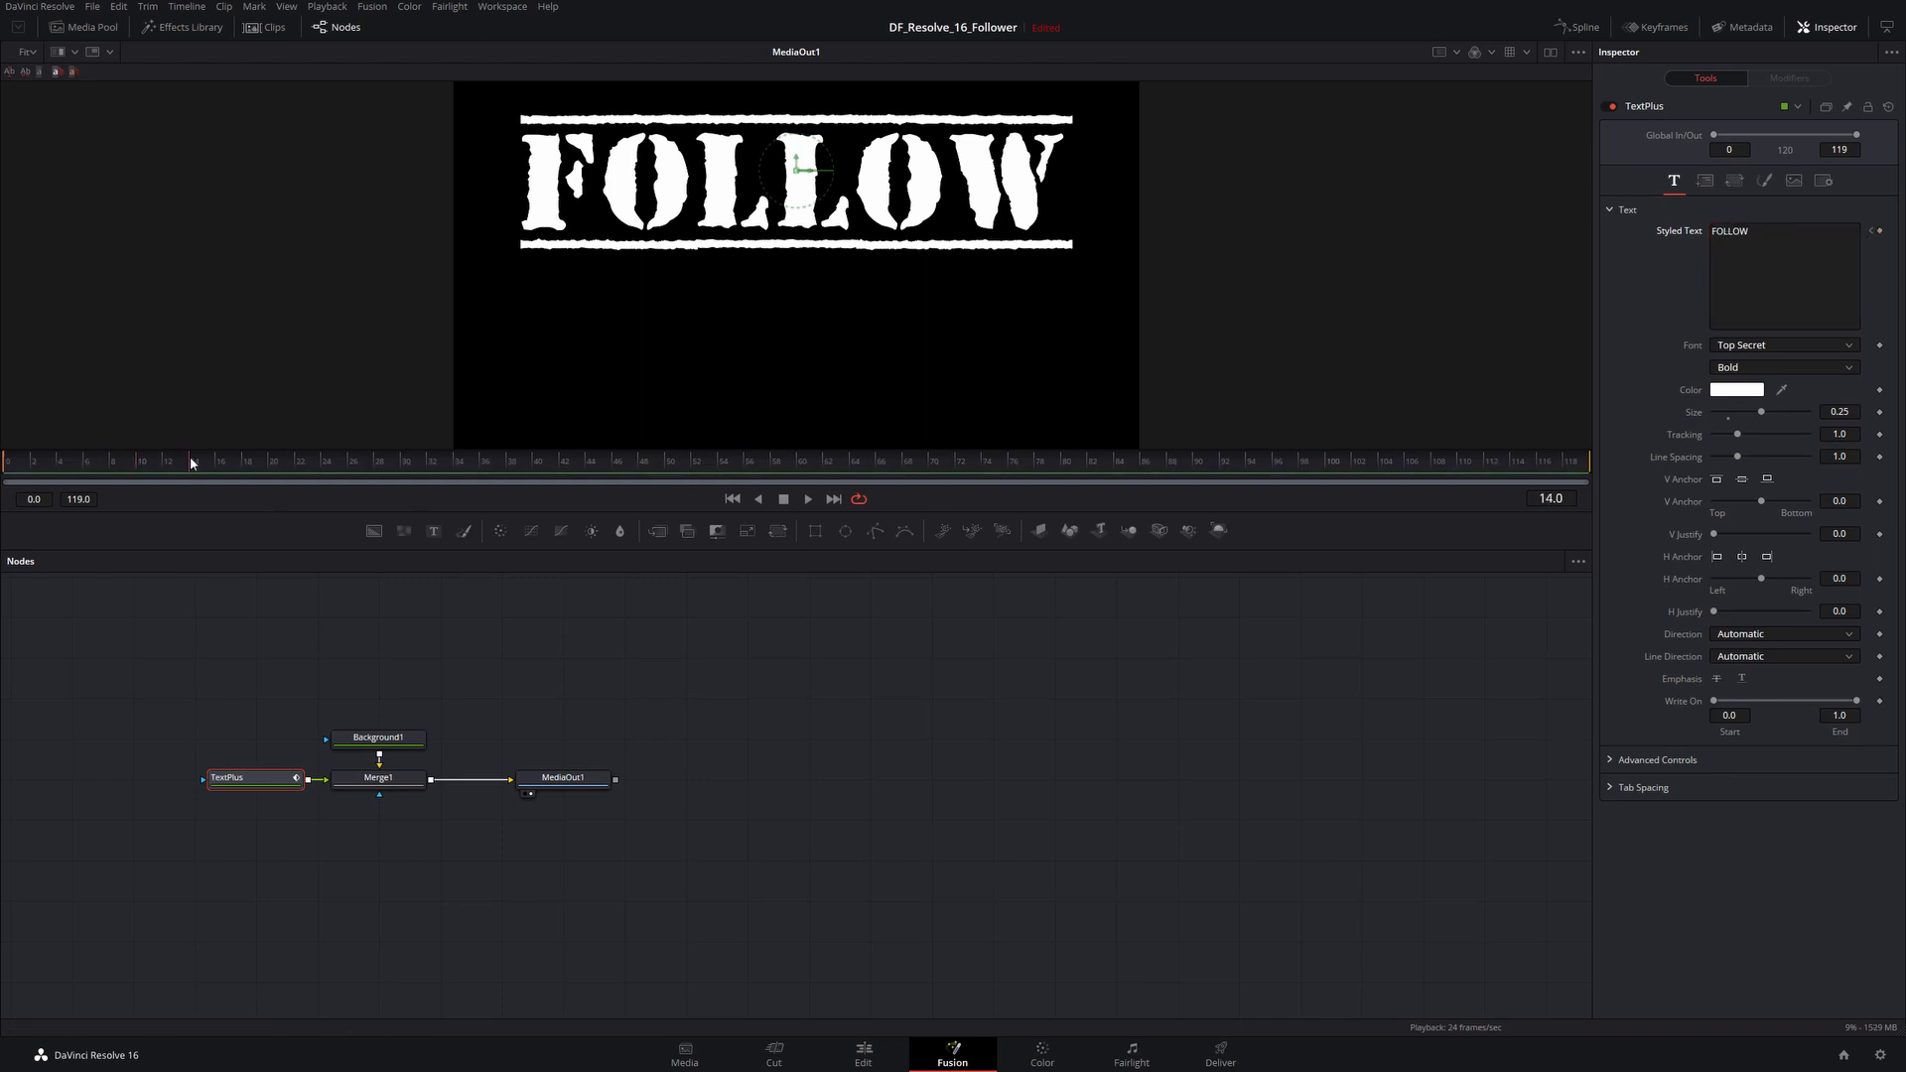
left_click(138, 461)
left_click(1780, 228)
type("ER")
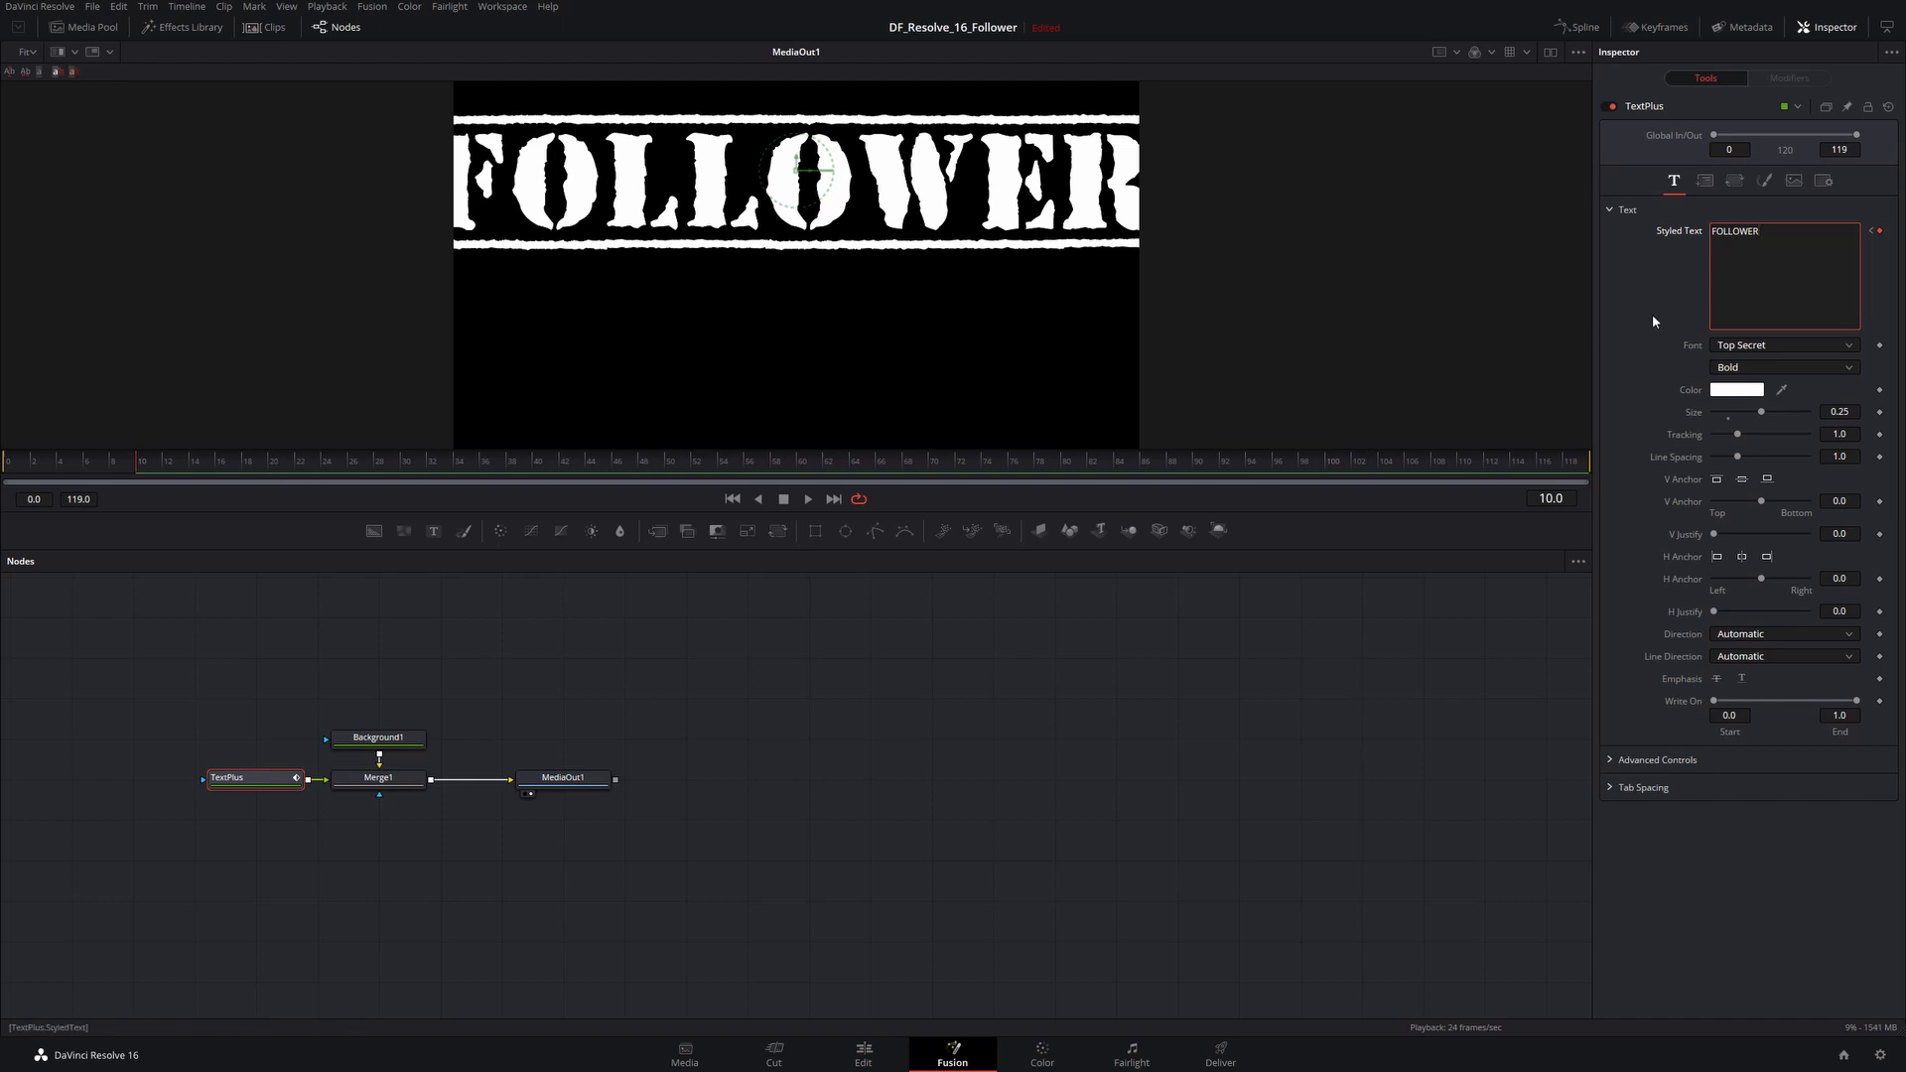
Step: Play the composition from frame 0 to preview the keyframed text change
left_click_drag(132, 466, 5, 464)
left_click(145, 595)
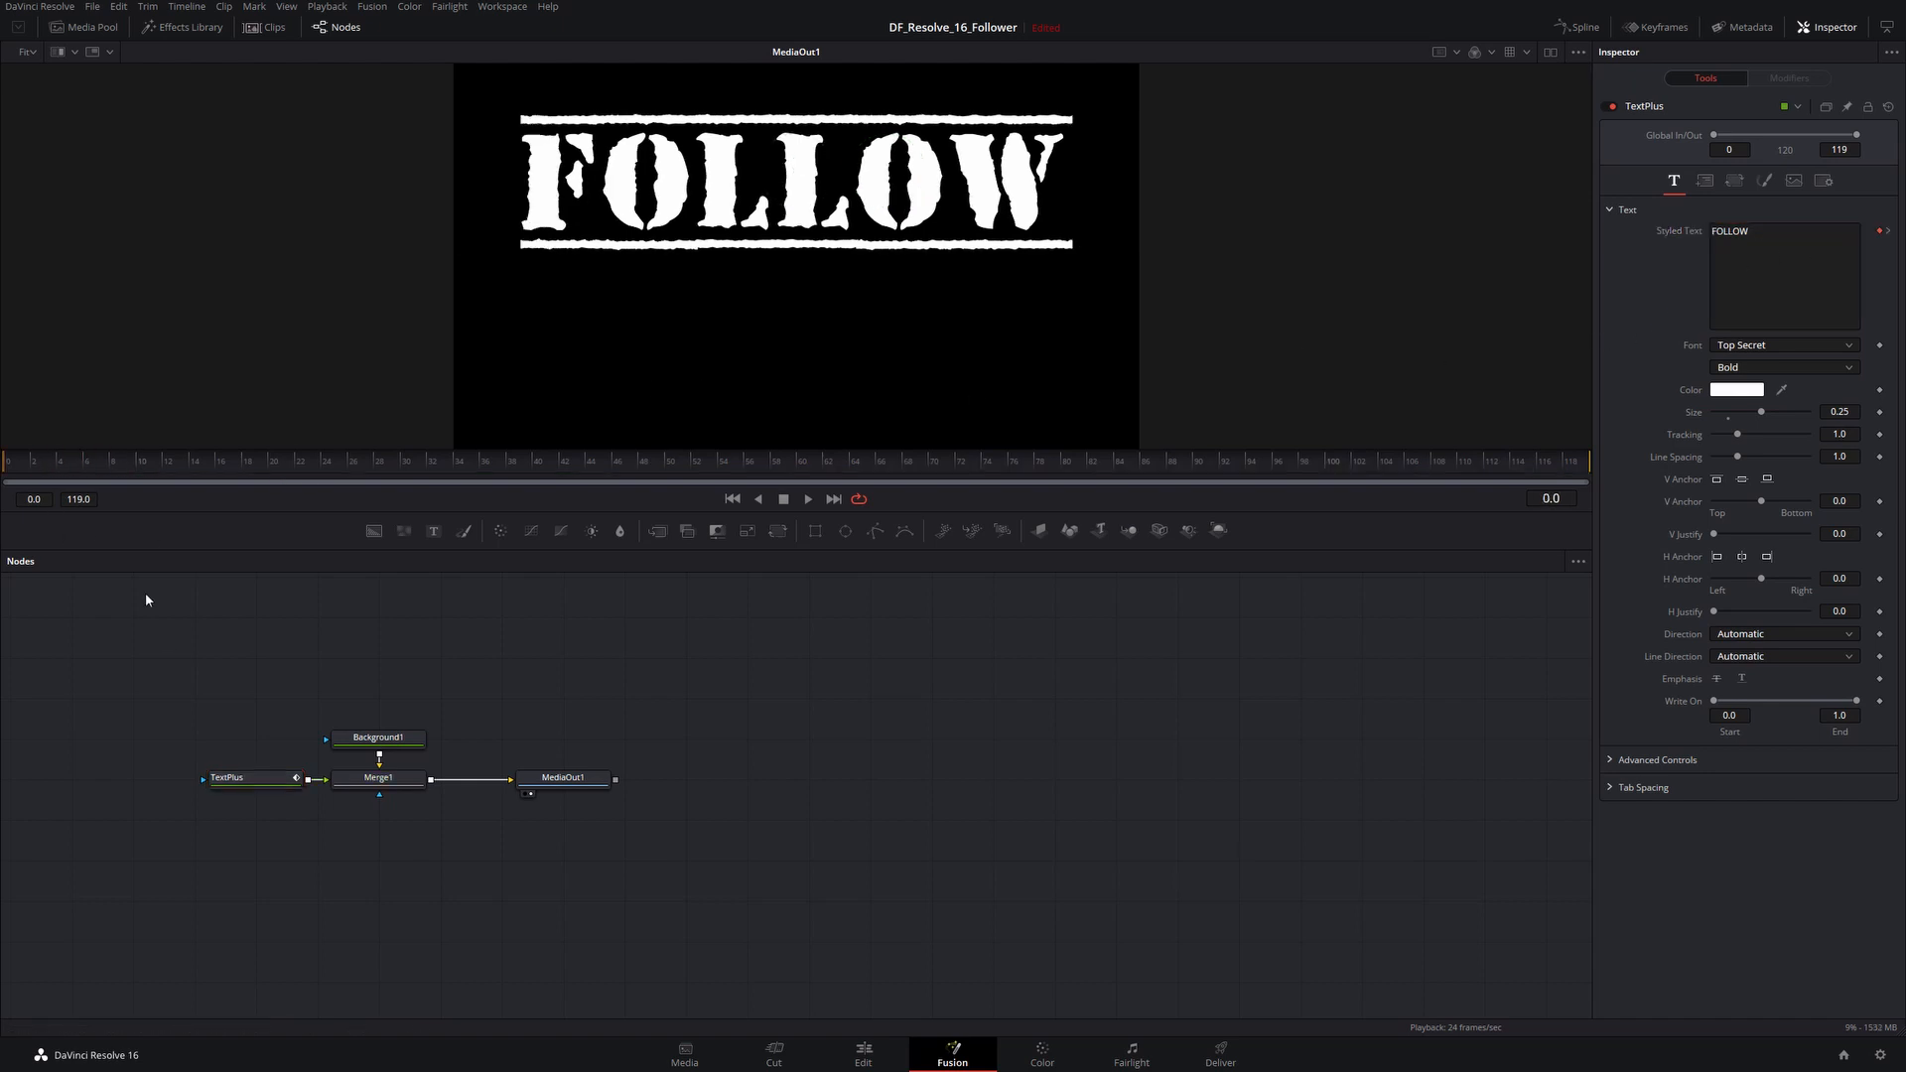
key("space")
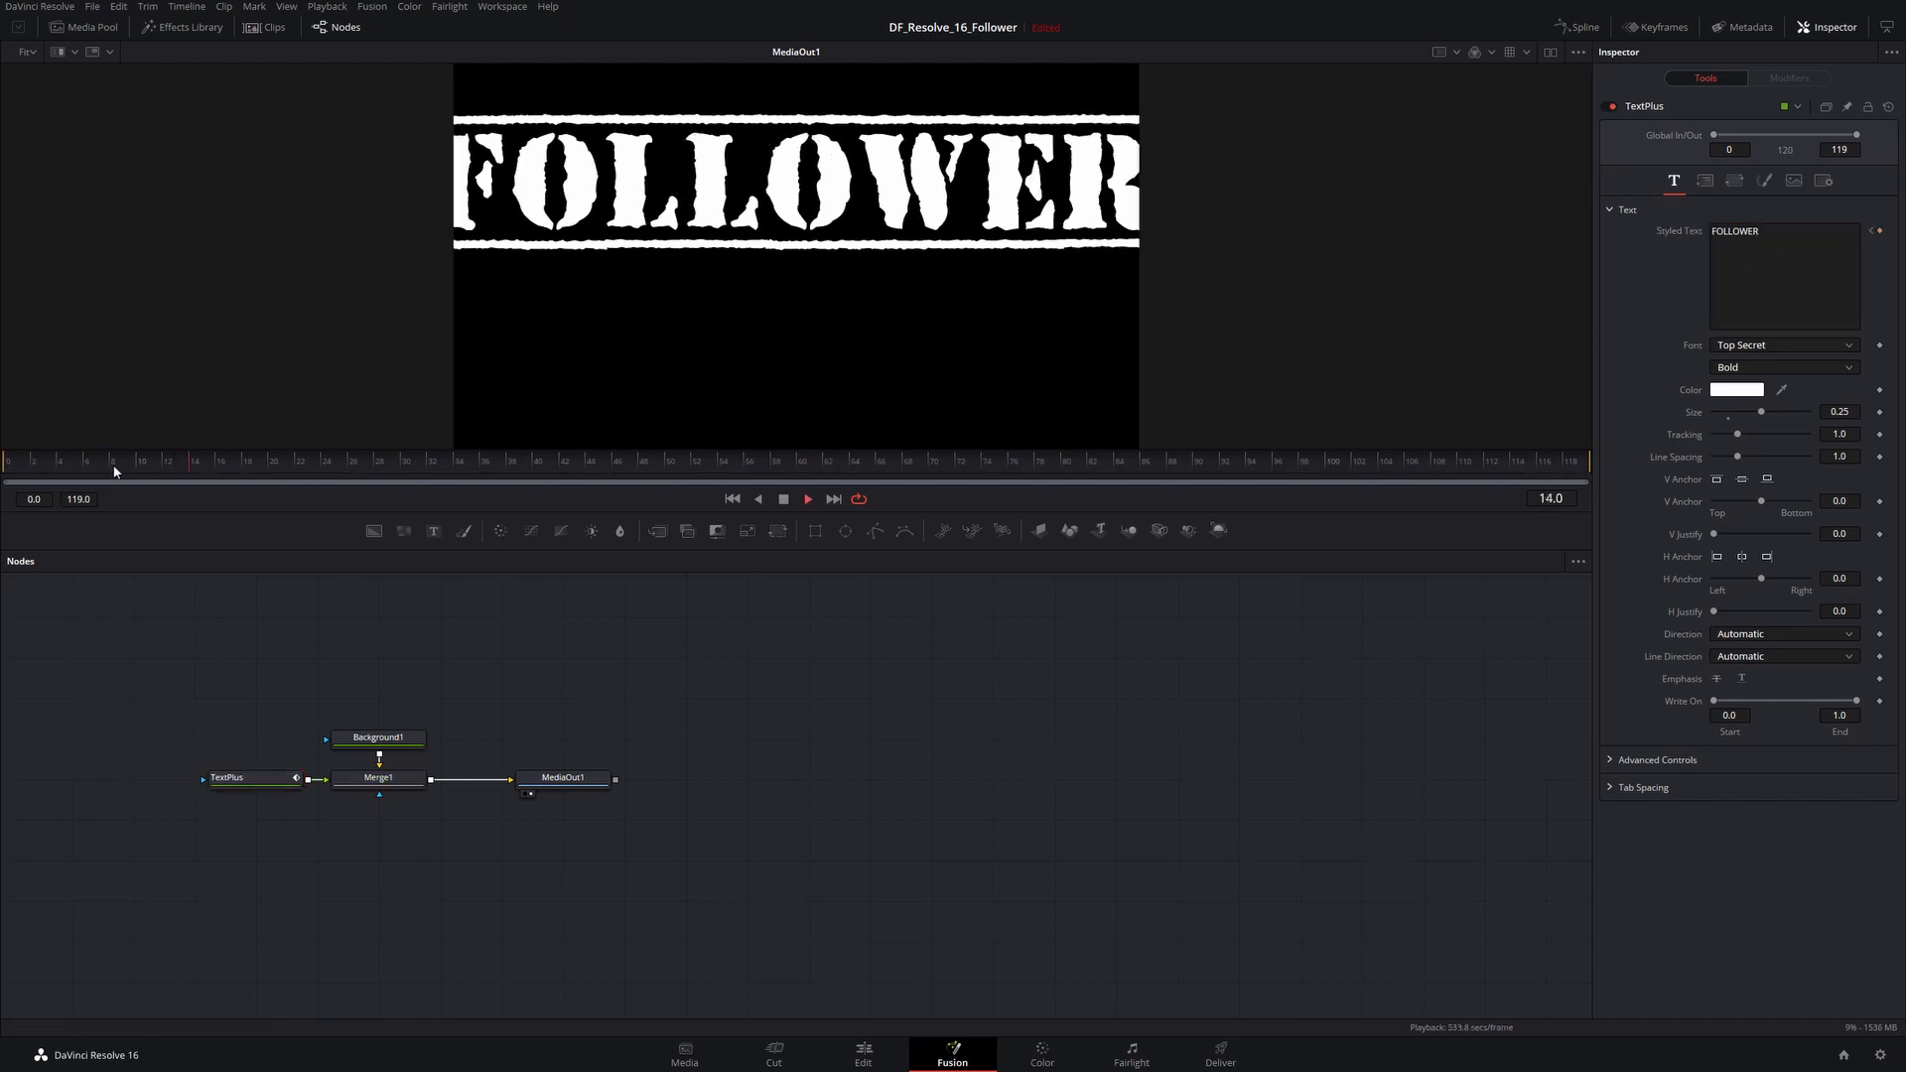
key("space")
Step: Shorten the render range to end at frame 39 and play the text change within it
left_click(1588, 464)
mouse_move(1592, 466)
left_mouse_down()
mouse_move(480, 474)
mouse_move(533, 473)
left_mouse_up()
key("space")
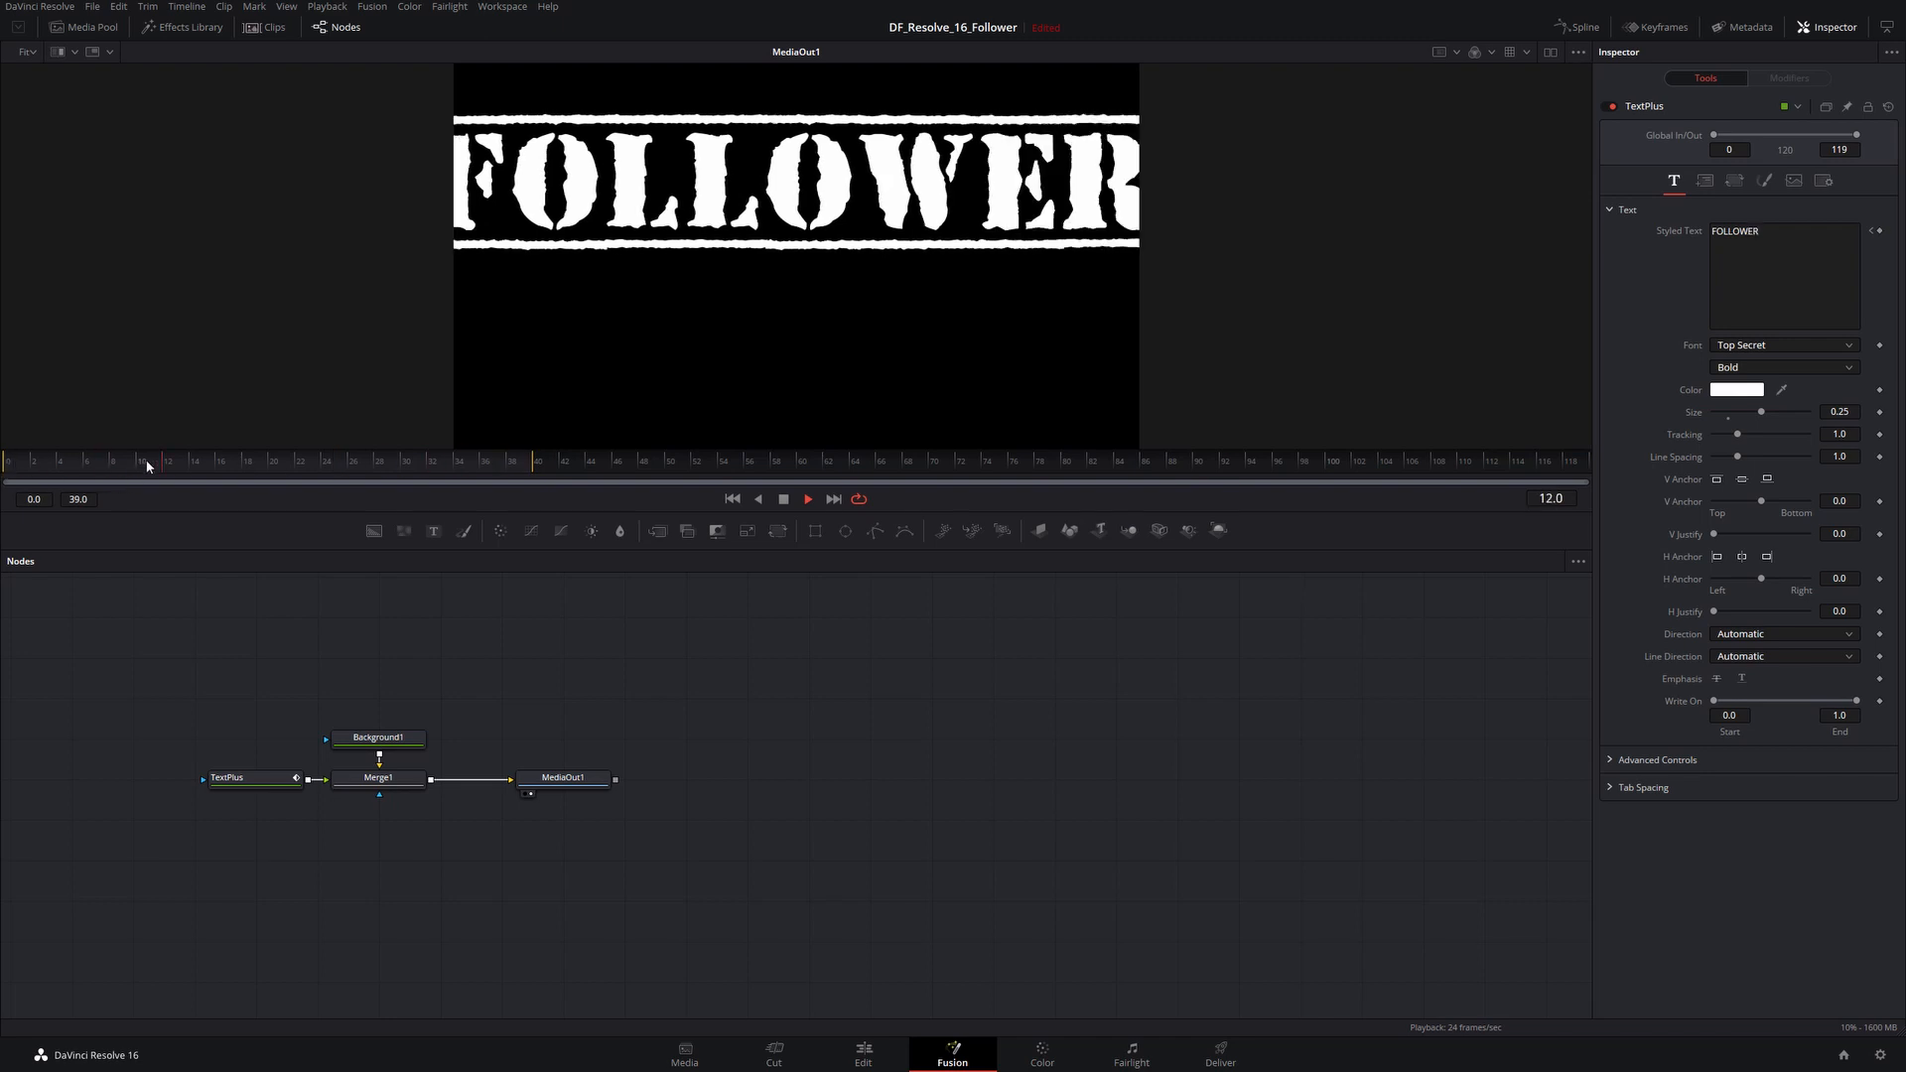
key("space")
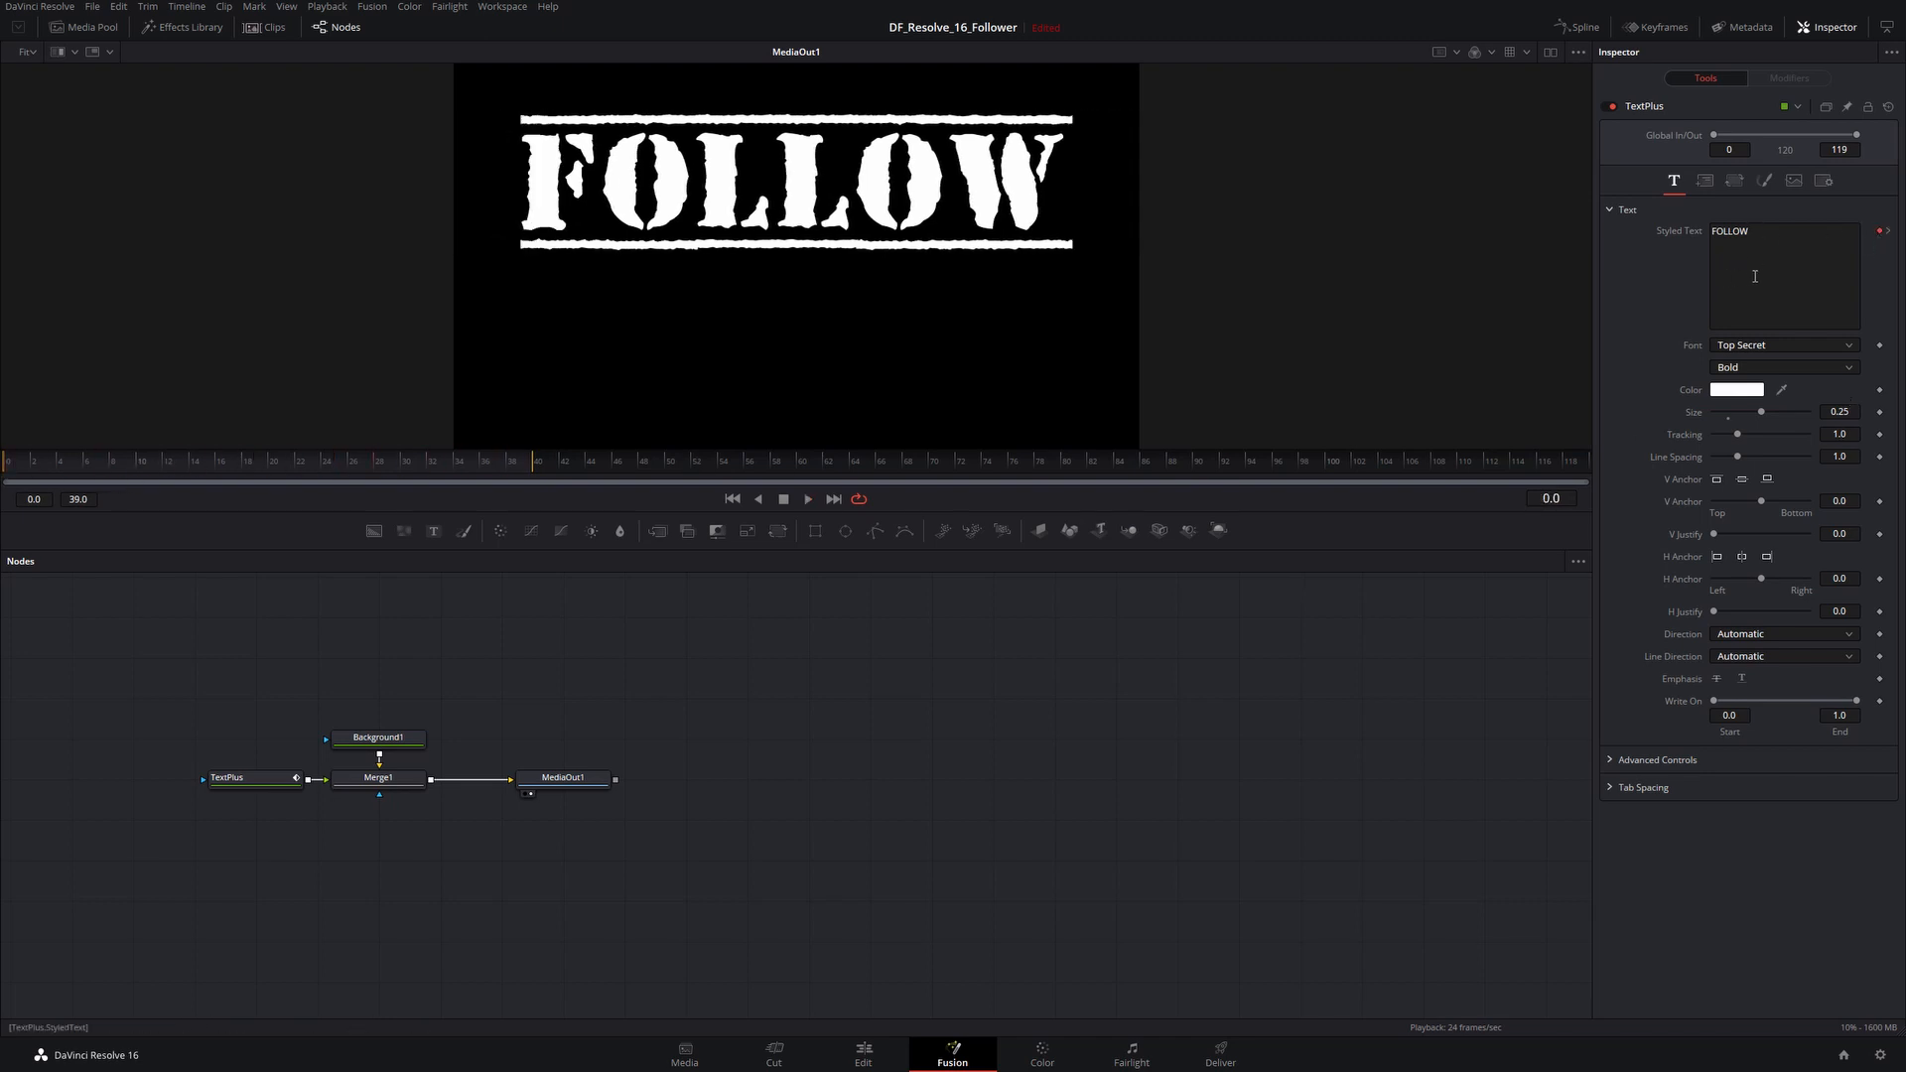
Step: Check which modifiers and key options are offered for the keyframed Styled Text
right_click(1764, 272)
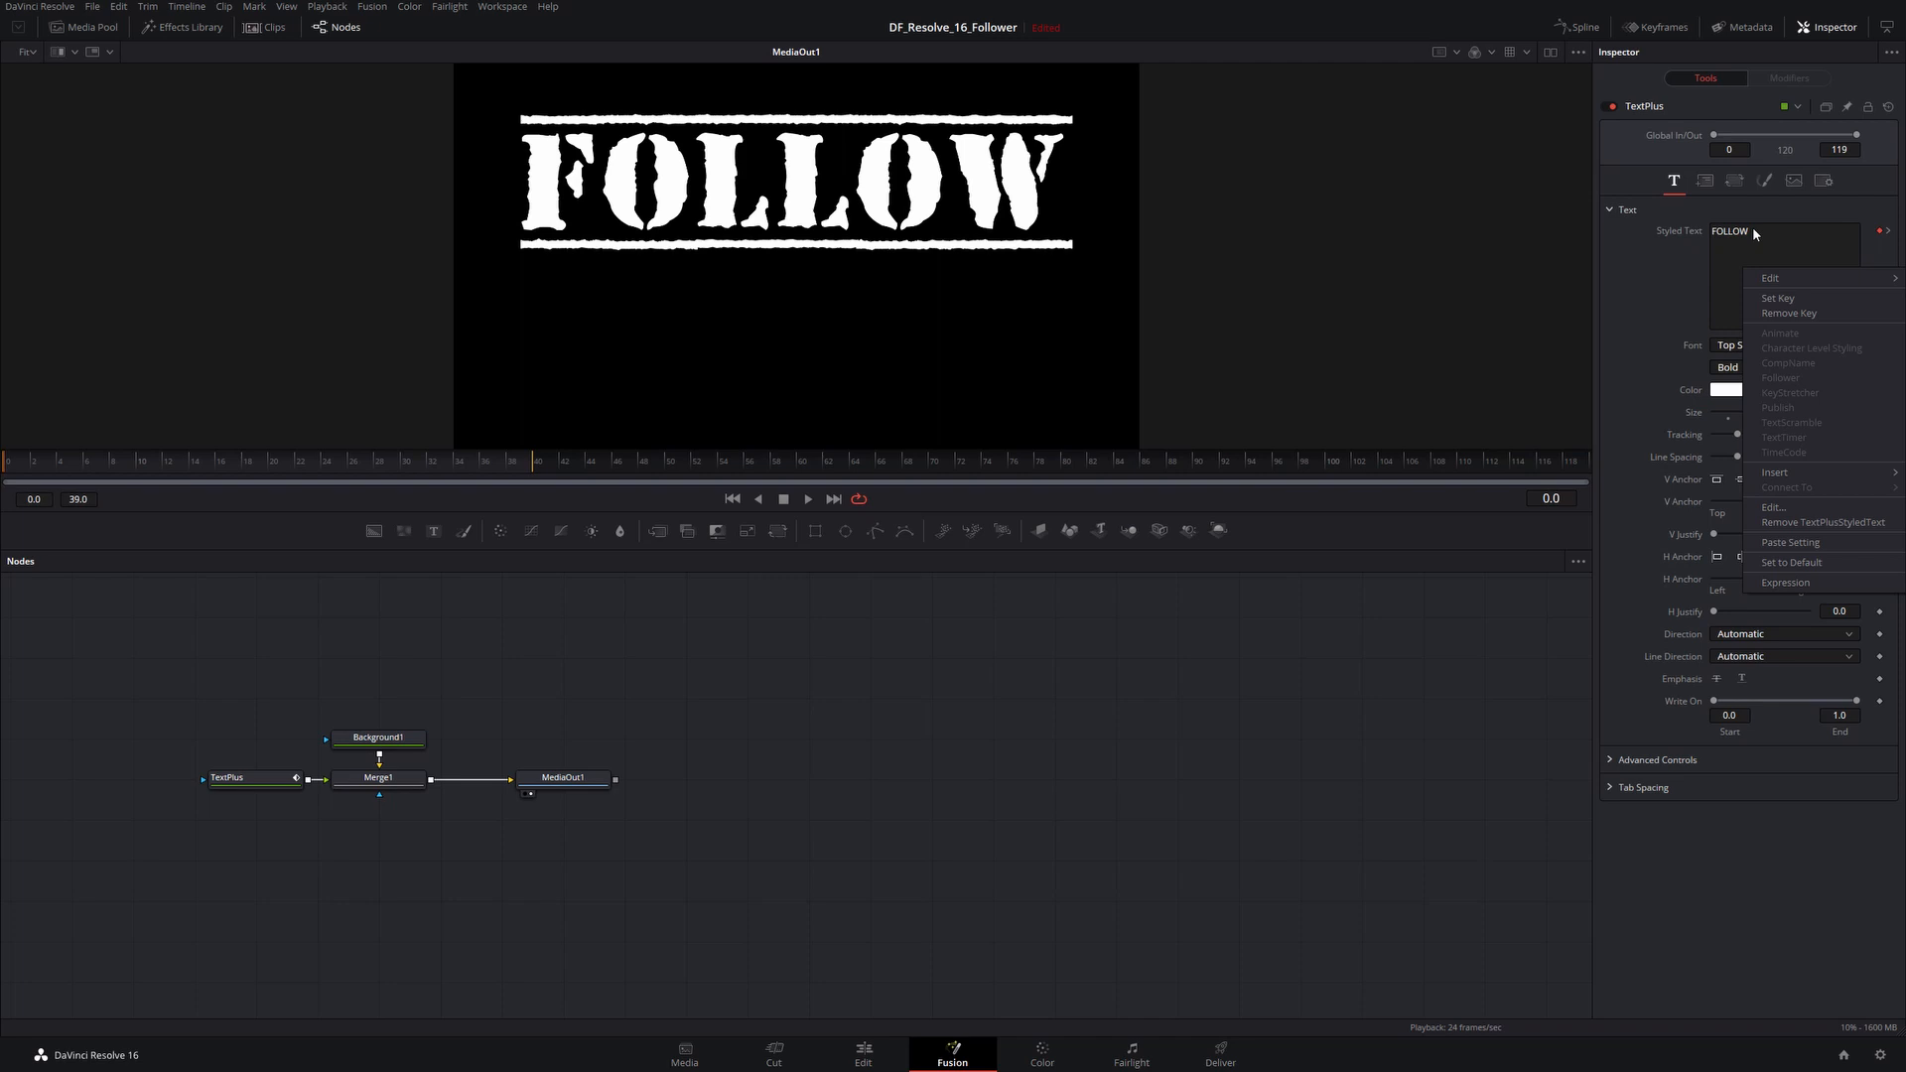
left_click(1875, 247)
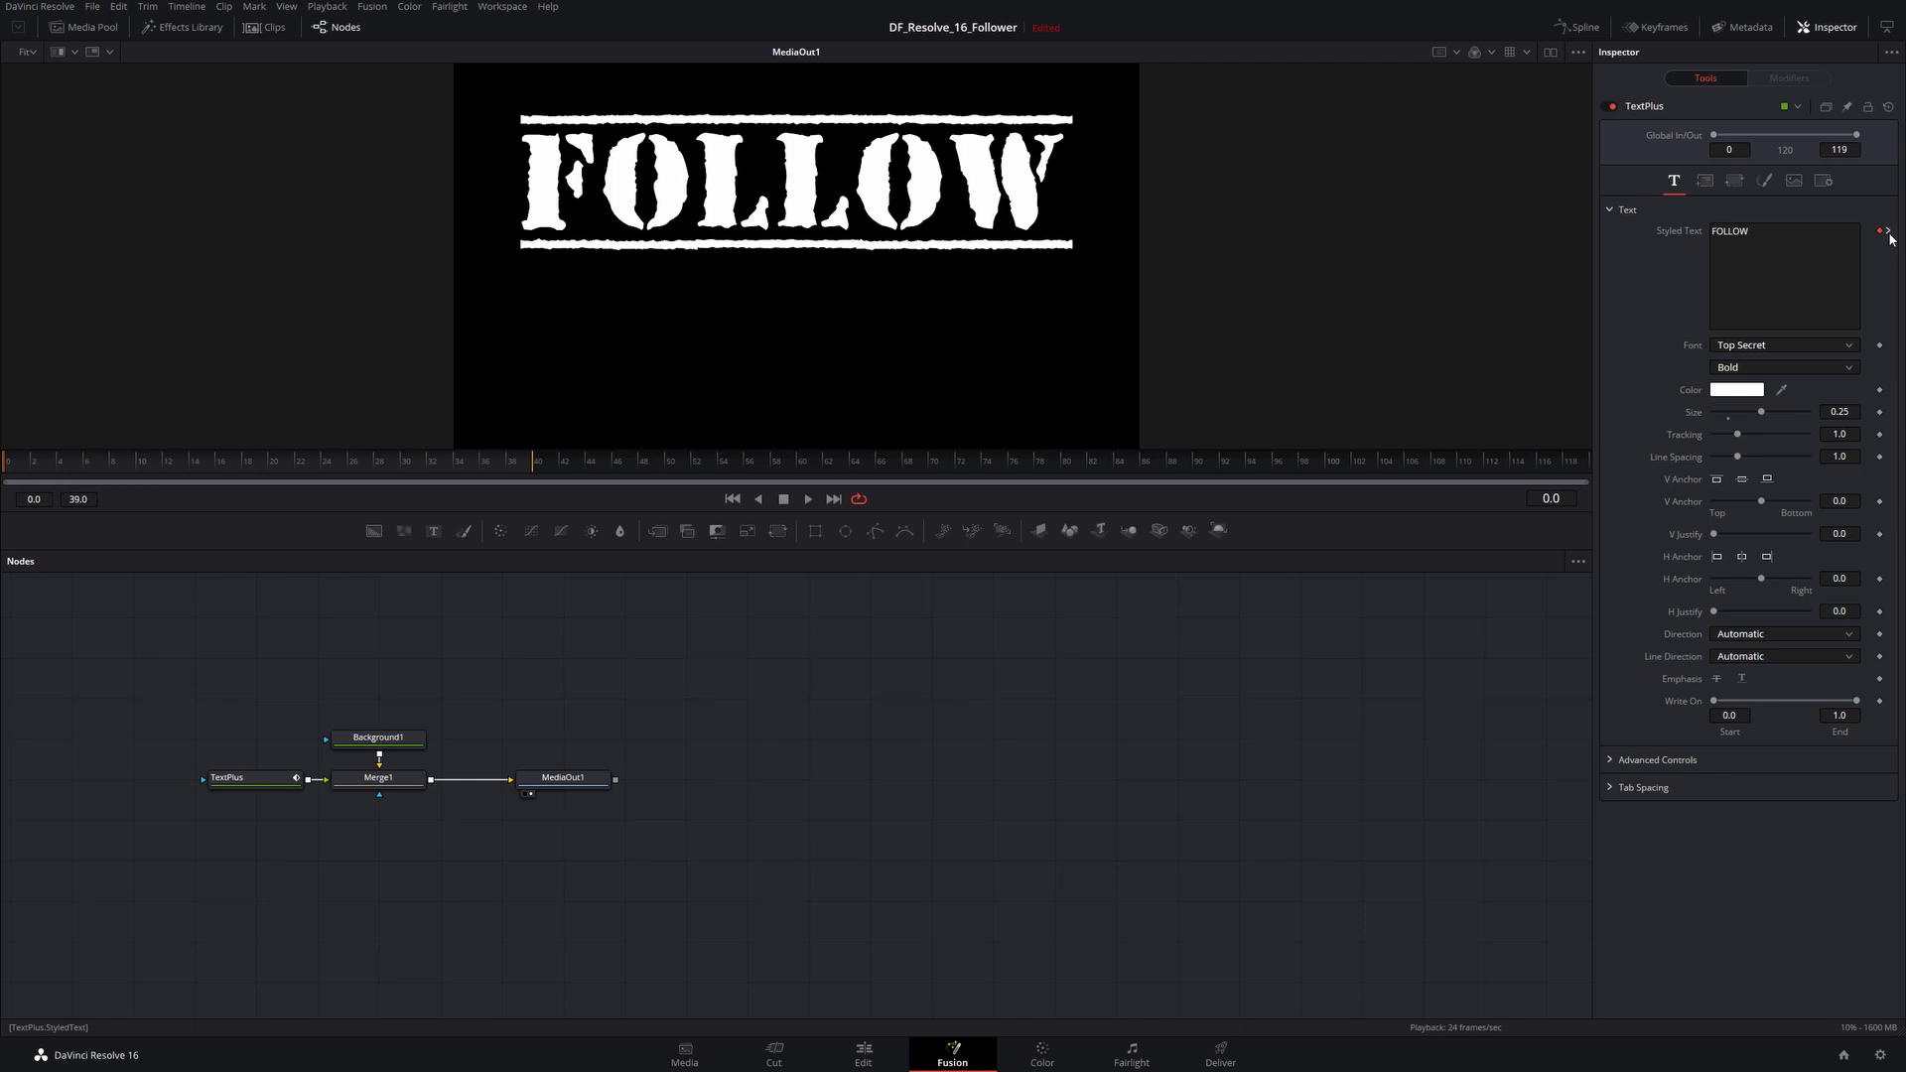
Step: Show the Styled Text curve in the Spline editor, inspect its keyframes and scrub to frame 4
left_click(1578, 27)
left_click_drag(1060, 709, 563, 661)
left_click(606, 623)
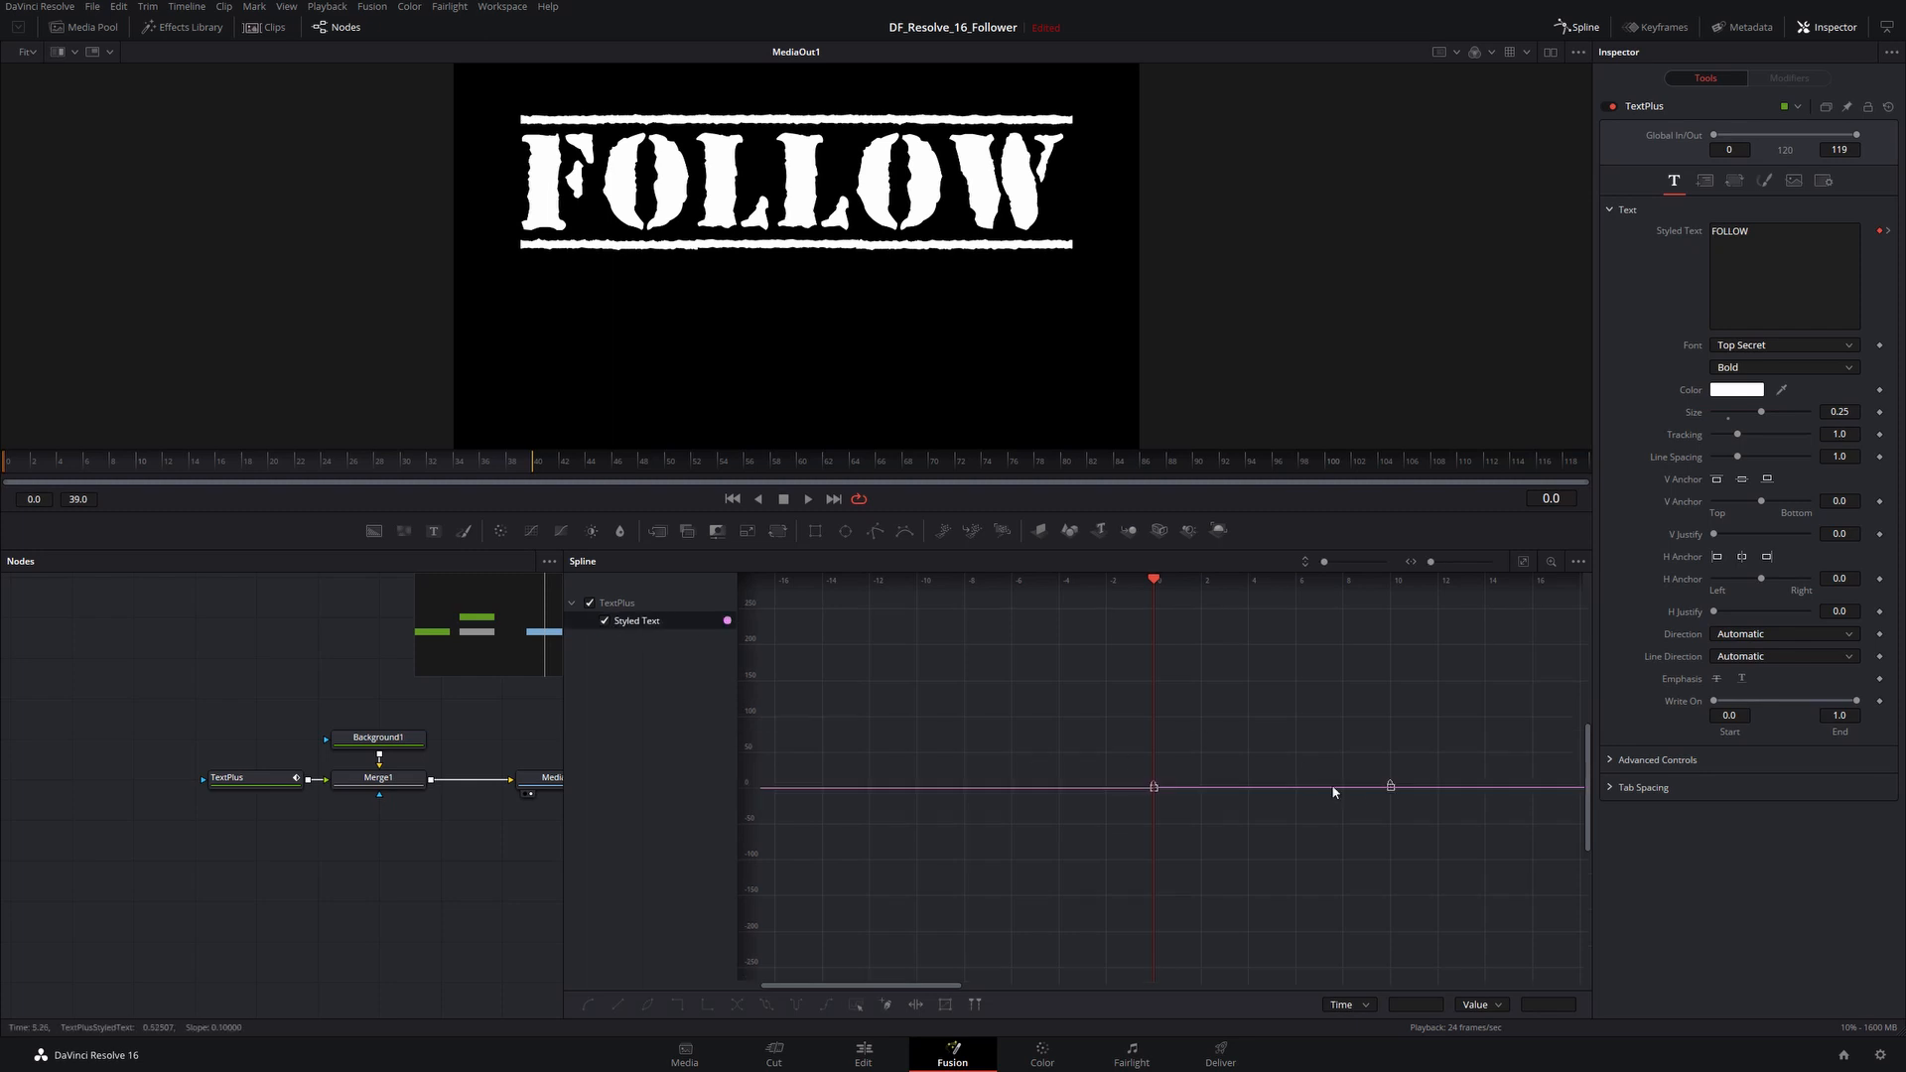
left_click(1390, 787)
left_click_drag(1153, 580, 1245, 583)
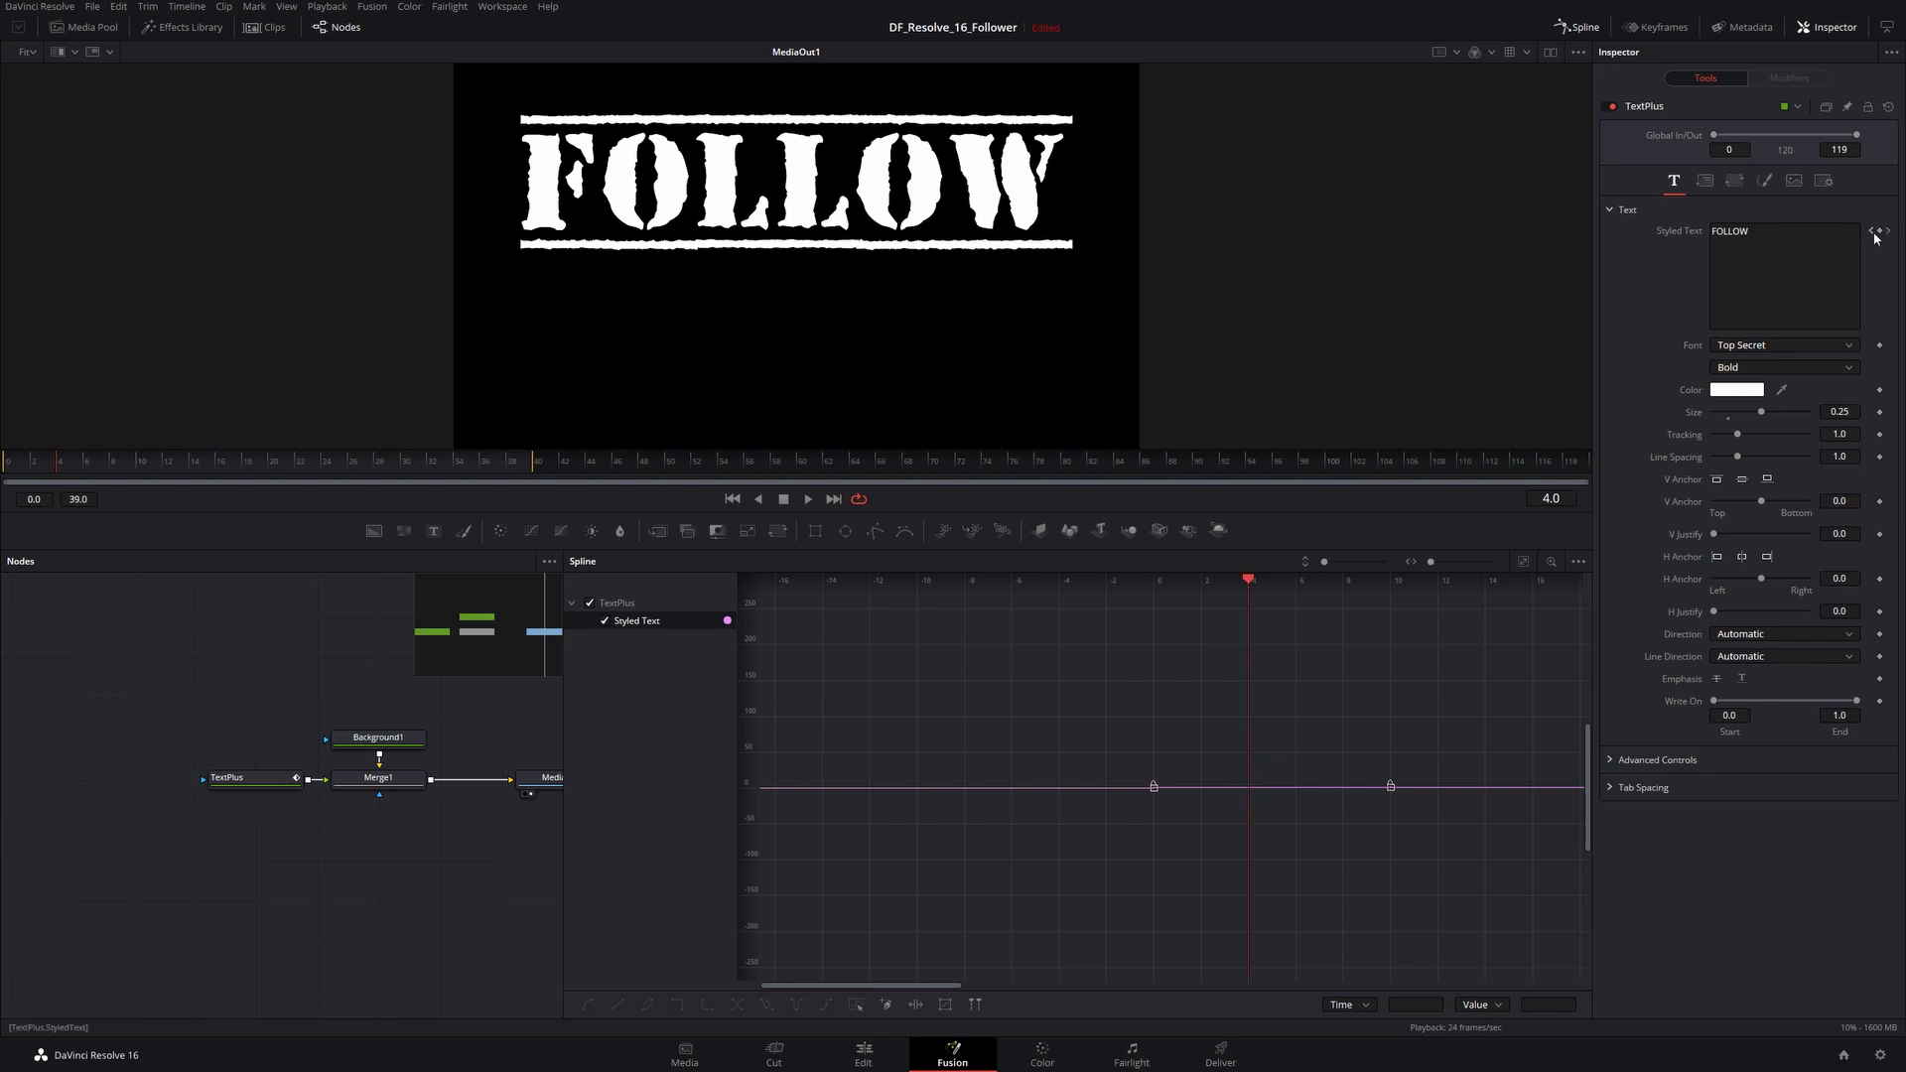
Step: Return to the keyframe at frame 0 and remove the keyframe animation from the Styled Text
left_click(1873, 234)
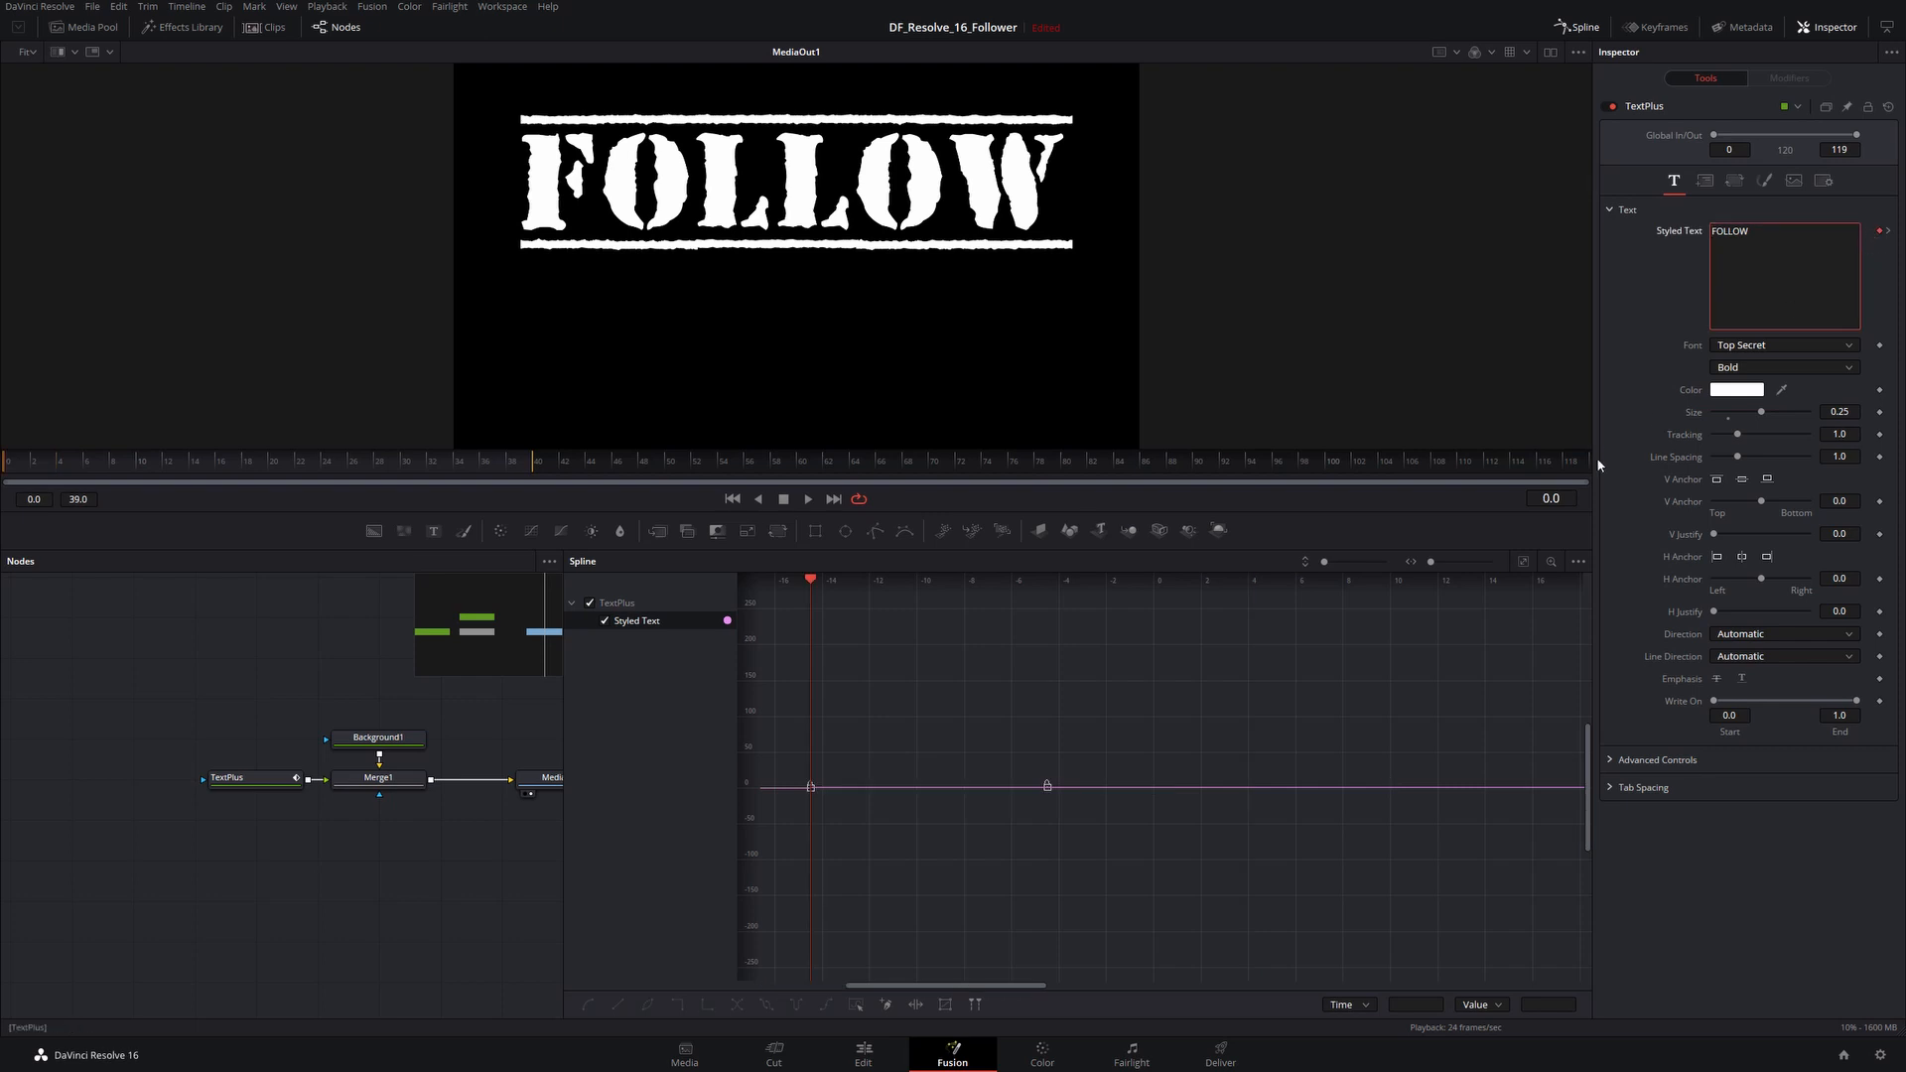
right_click(1881, 235)
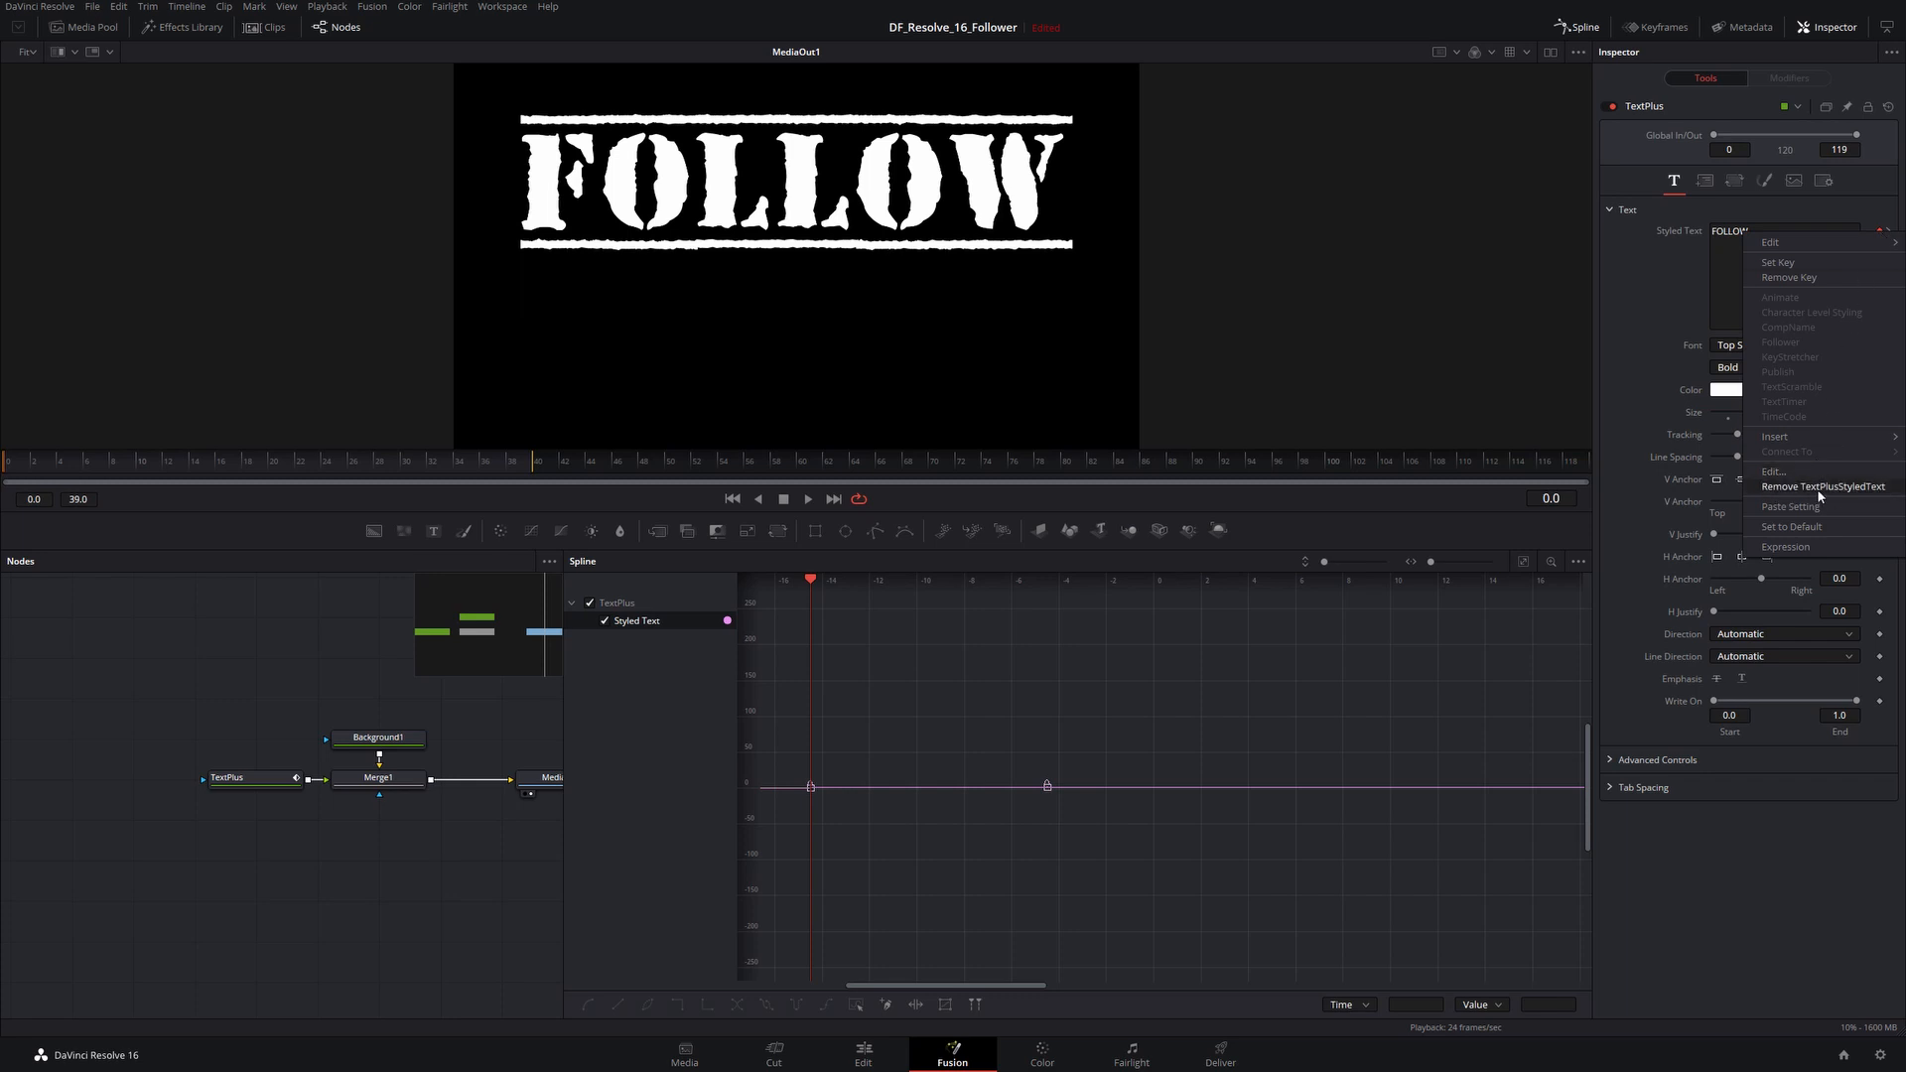
left_click(1845, 488)
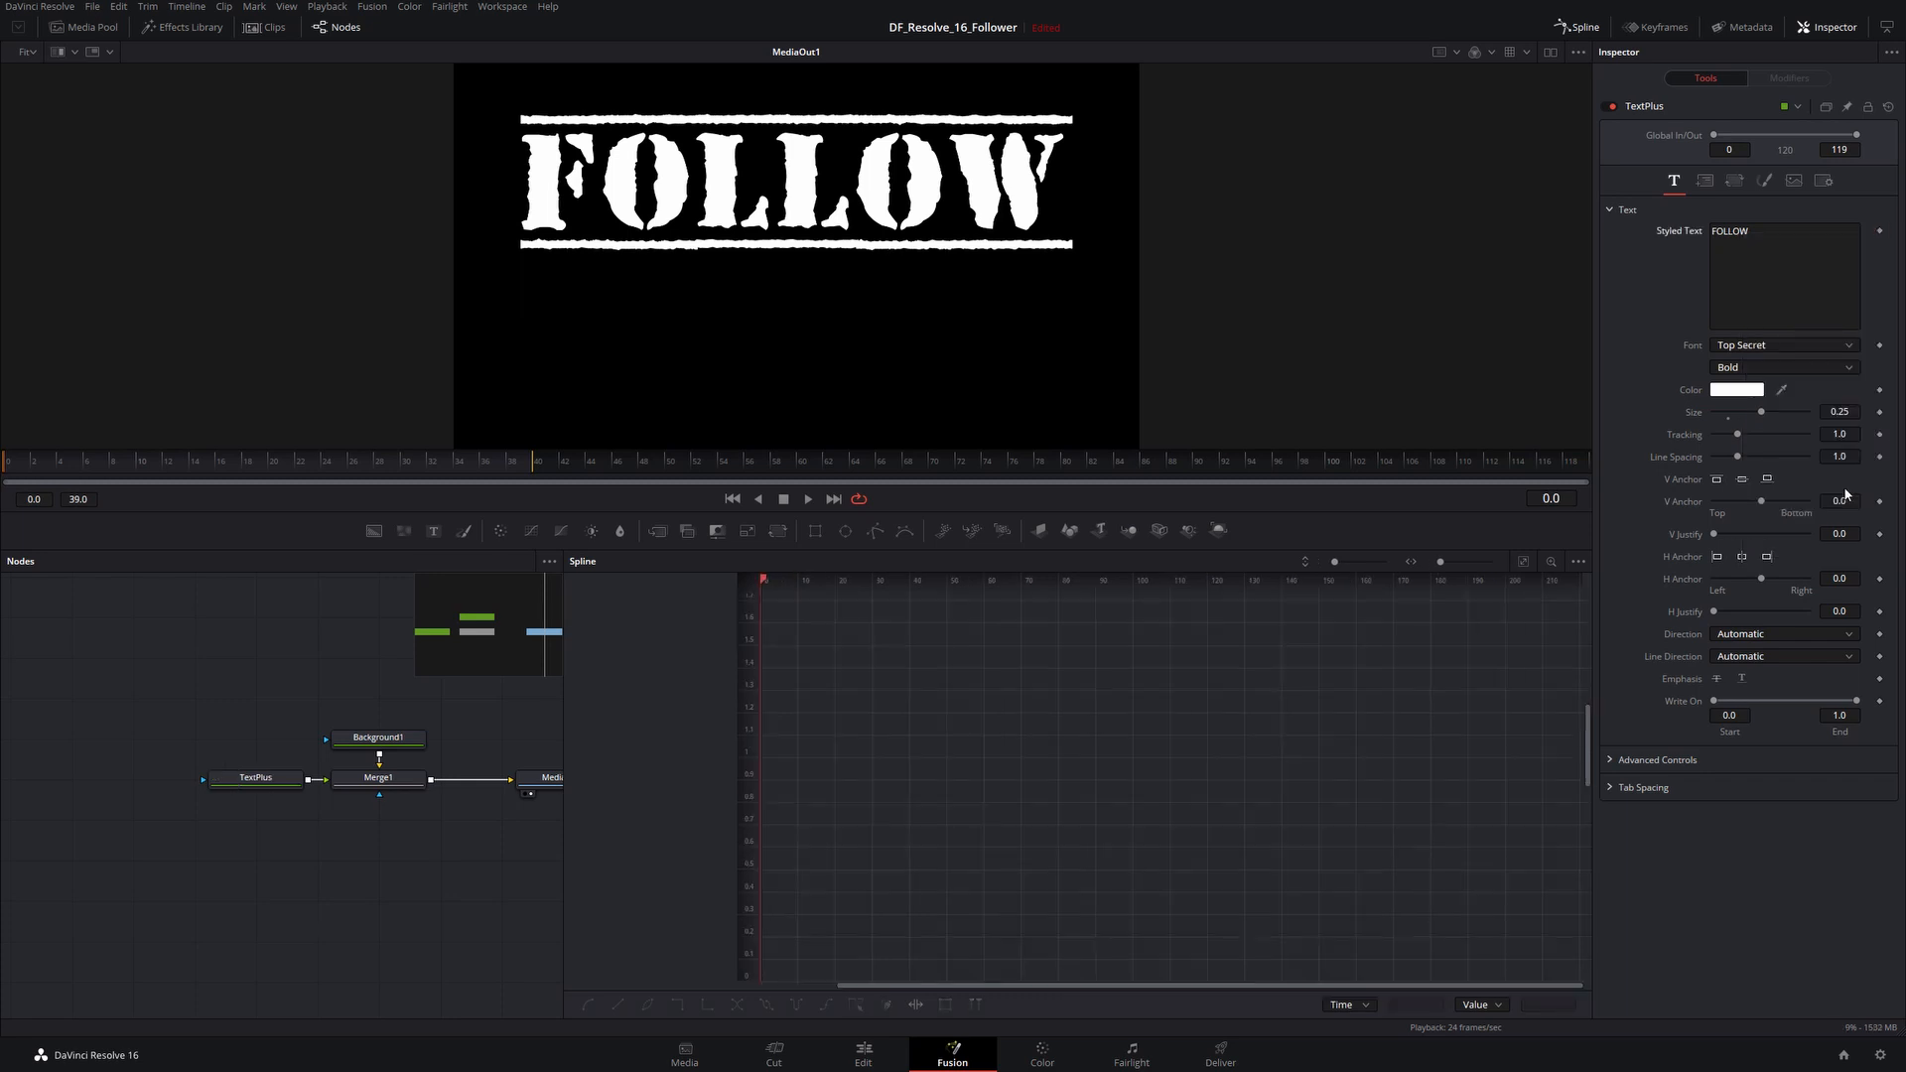
Step: Apply the Follower modifier to the Styled Text and move the playhead to frame 30
right_click(1751, 280)
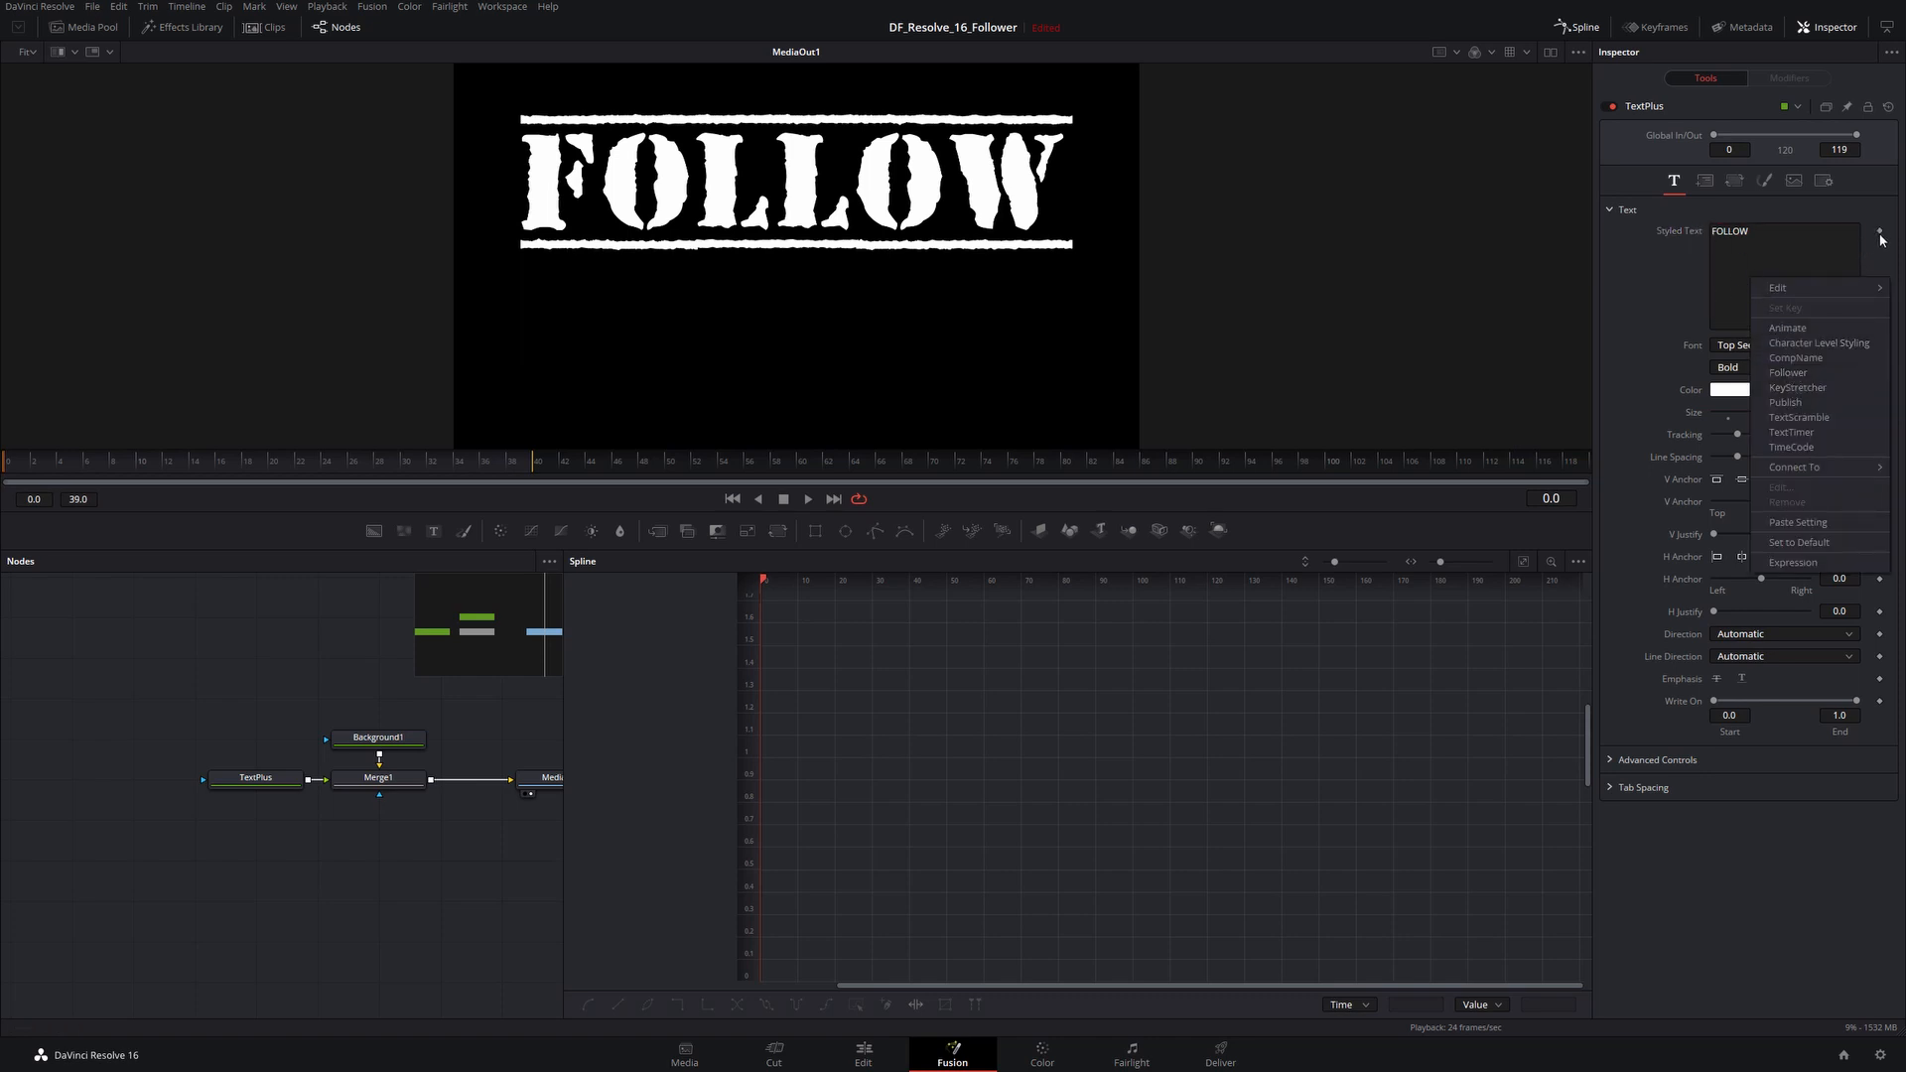
left_click(1788, 373)
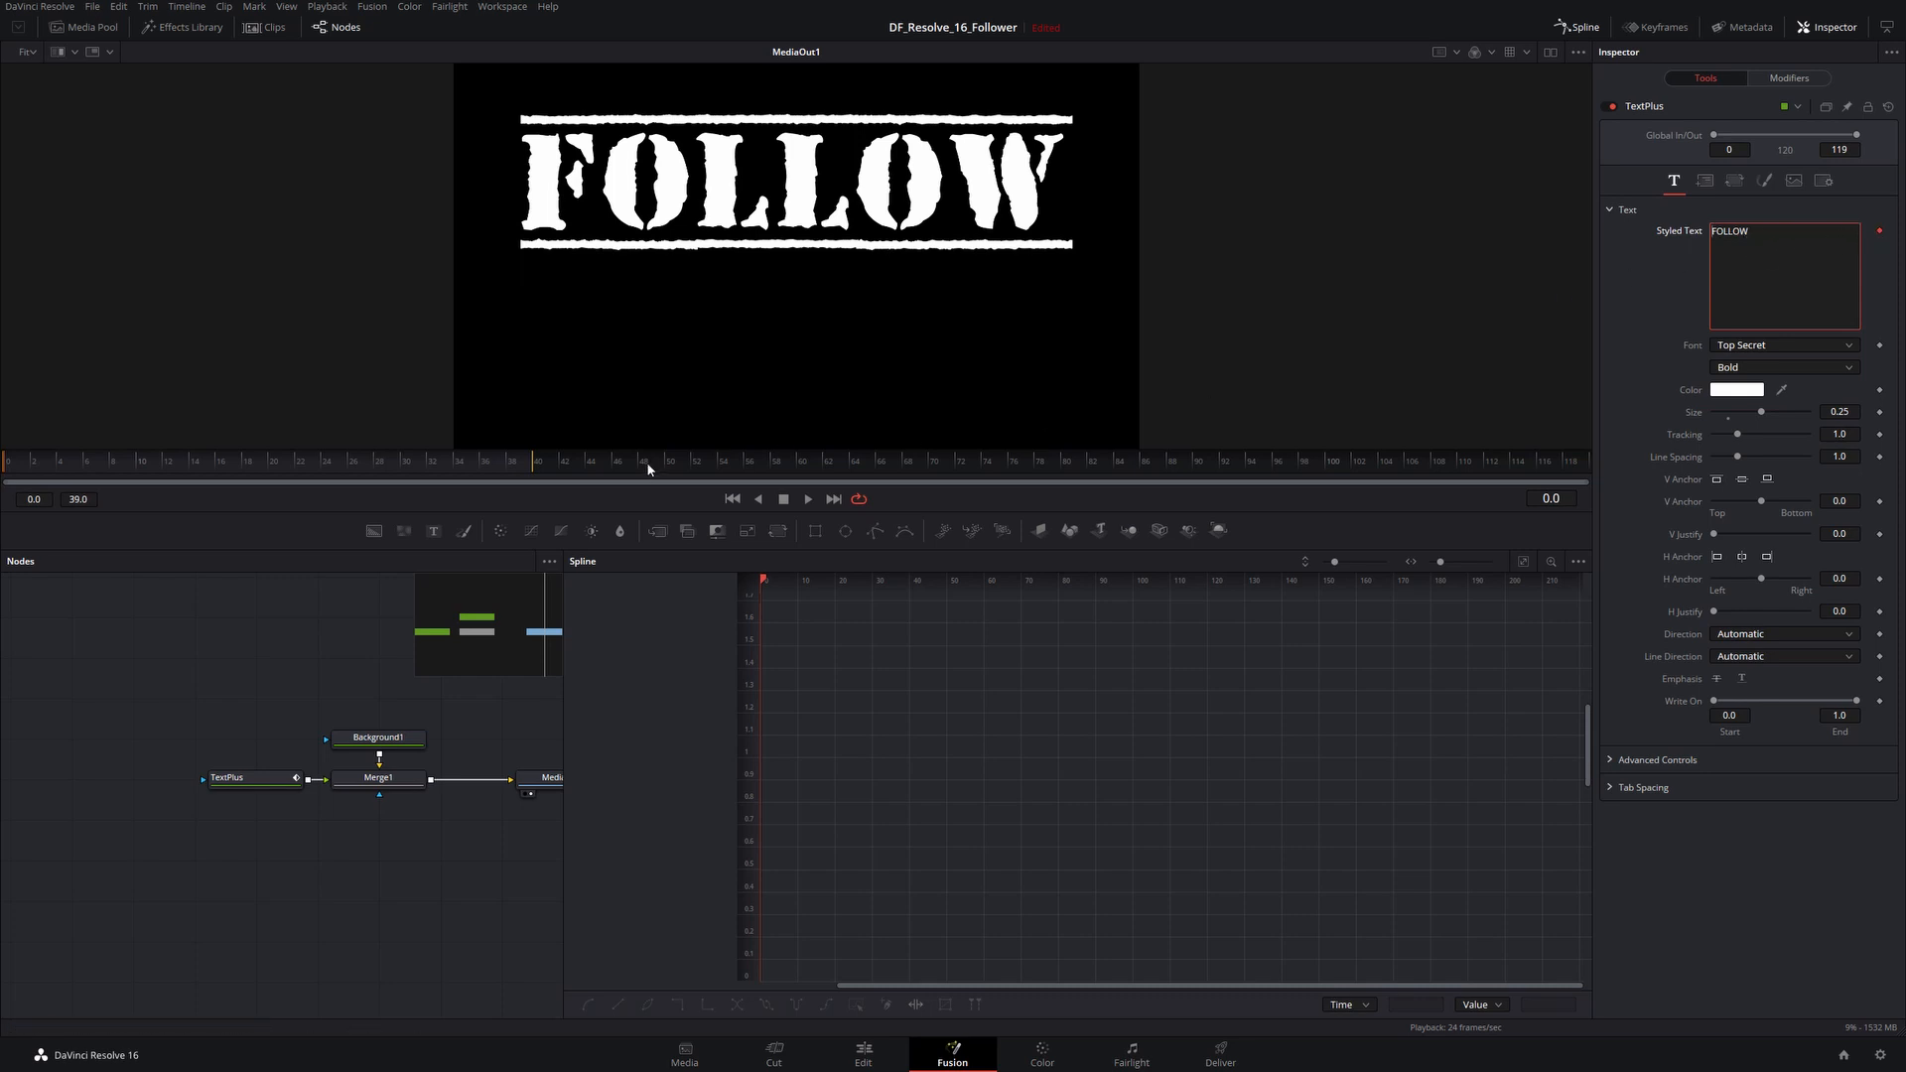
left_click_drag(221, 451, 405, 454)
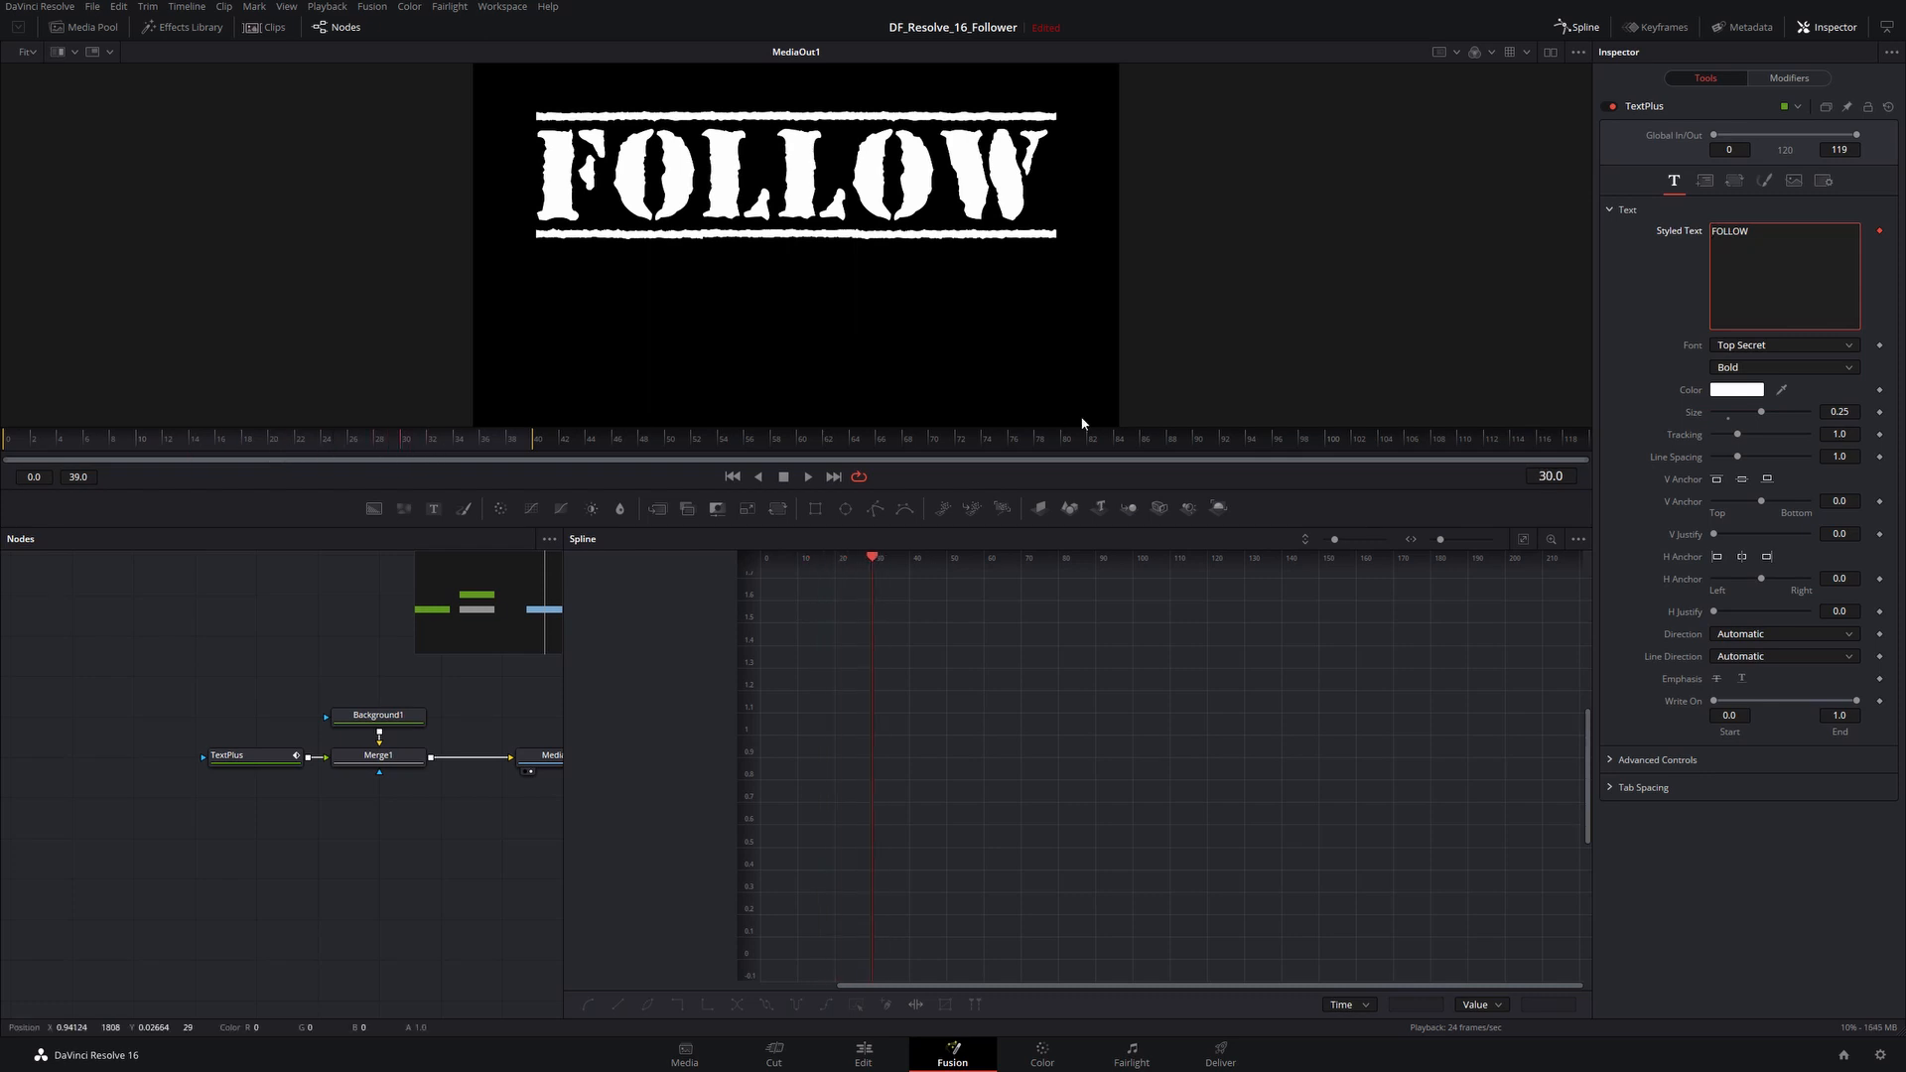
Step: Remove the Follower modifier from the Styled Text and reapply it, doing this twice
left_click(1879, 232)
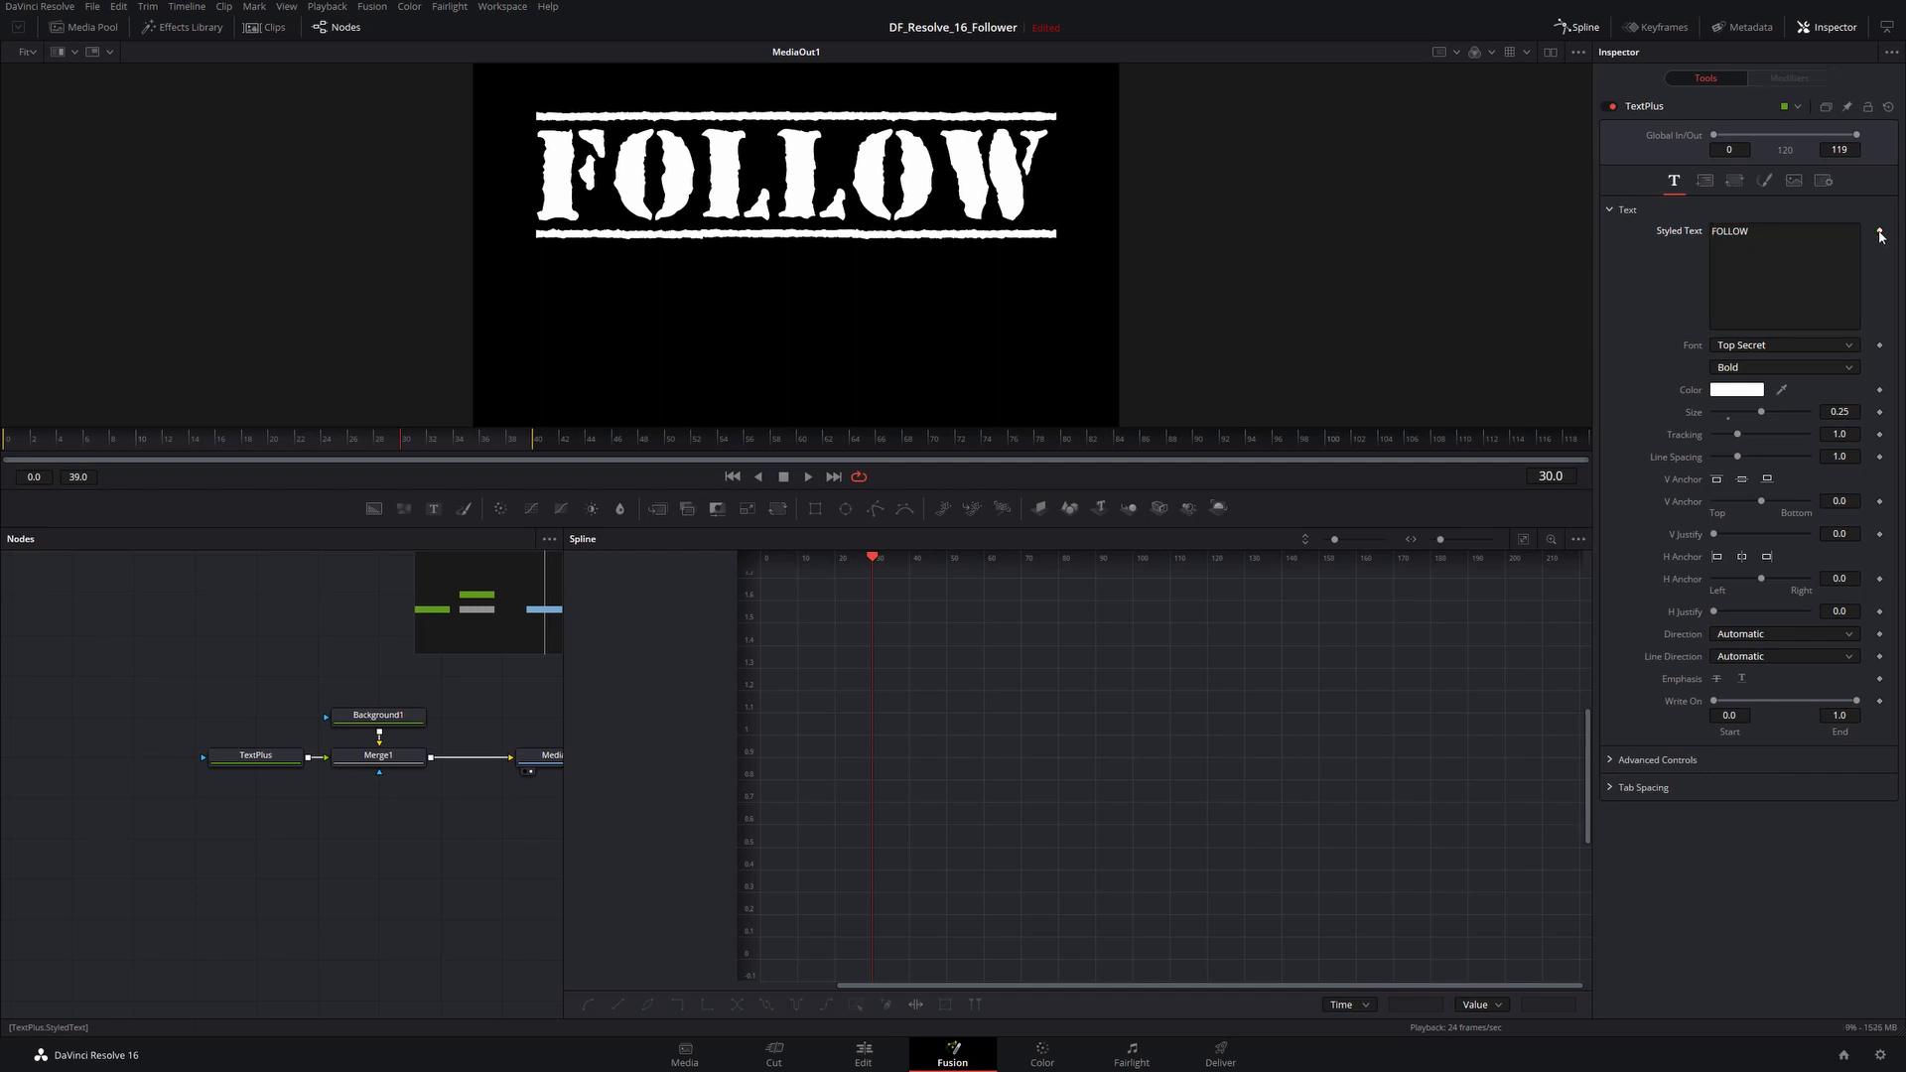
right_click(1770, 261)
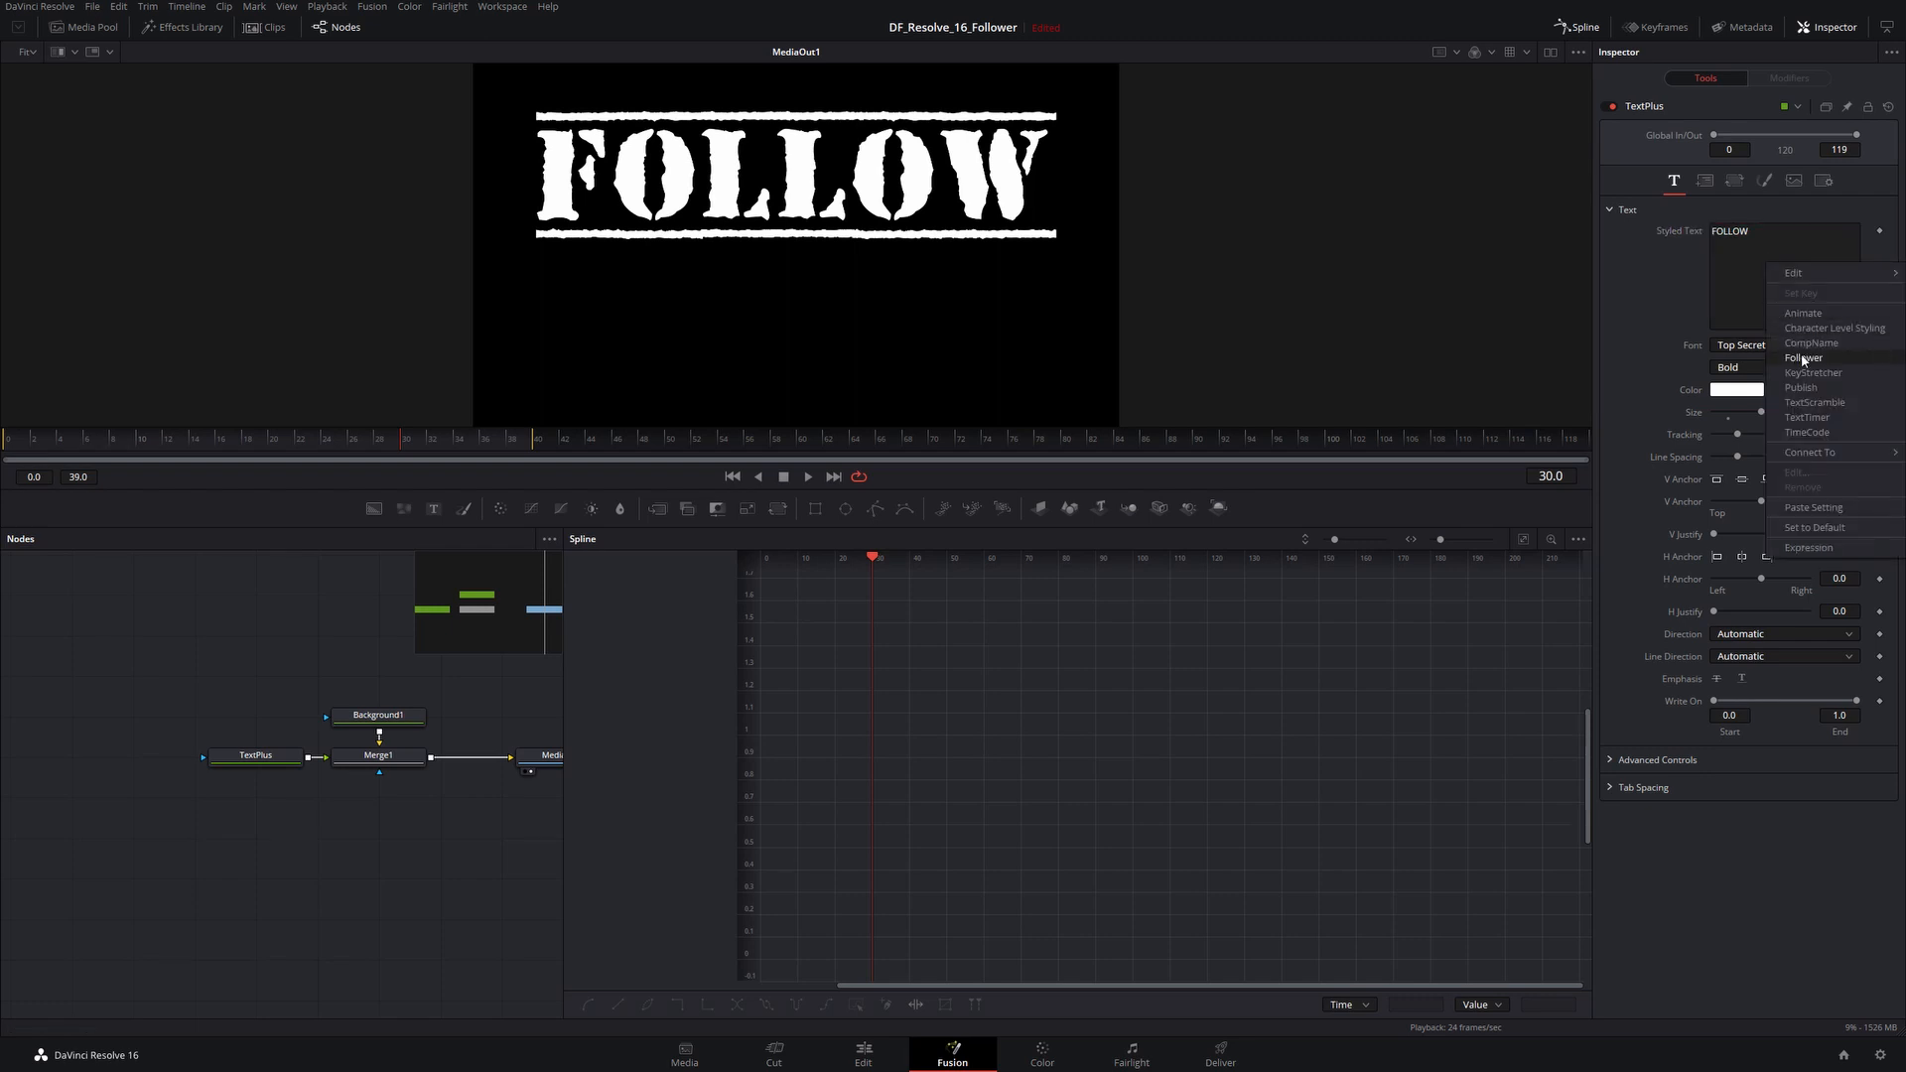
left_click(1802, 358)
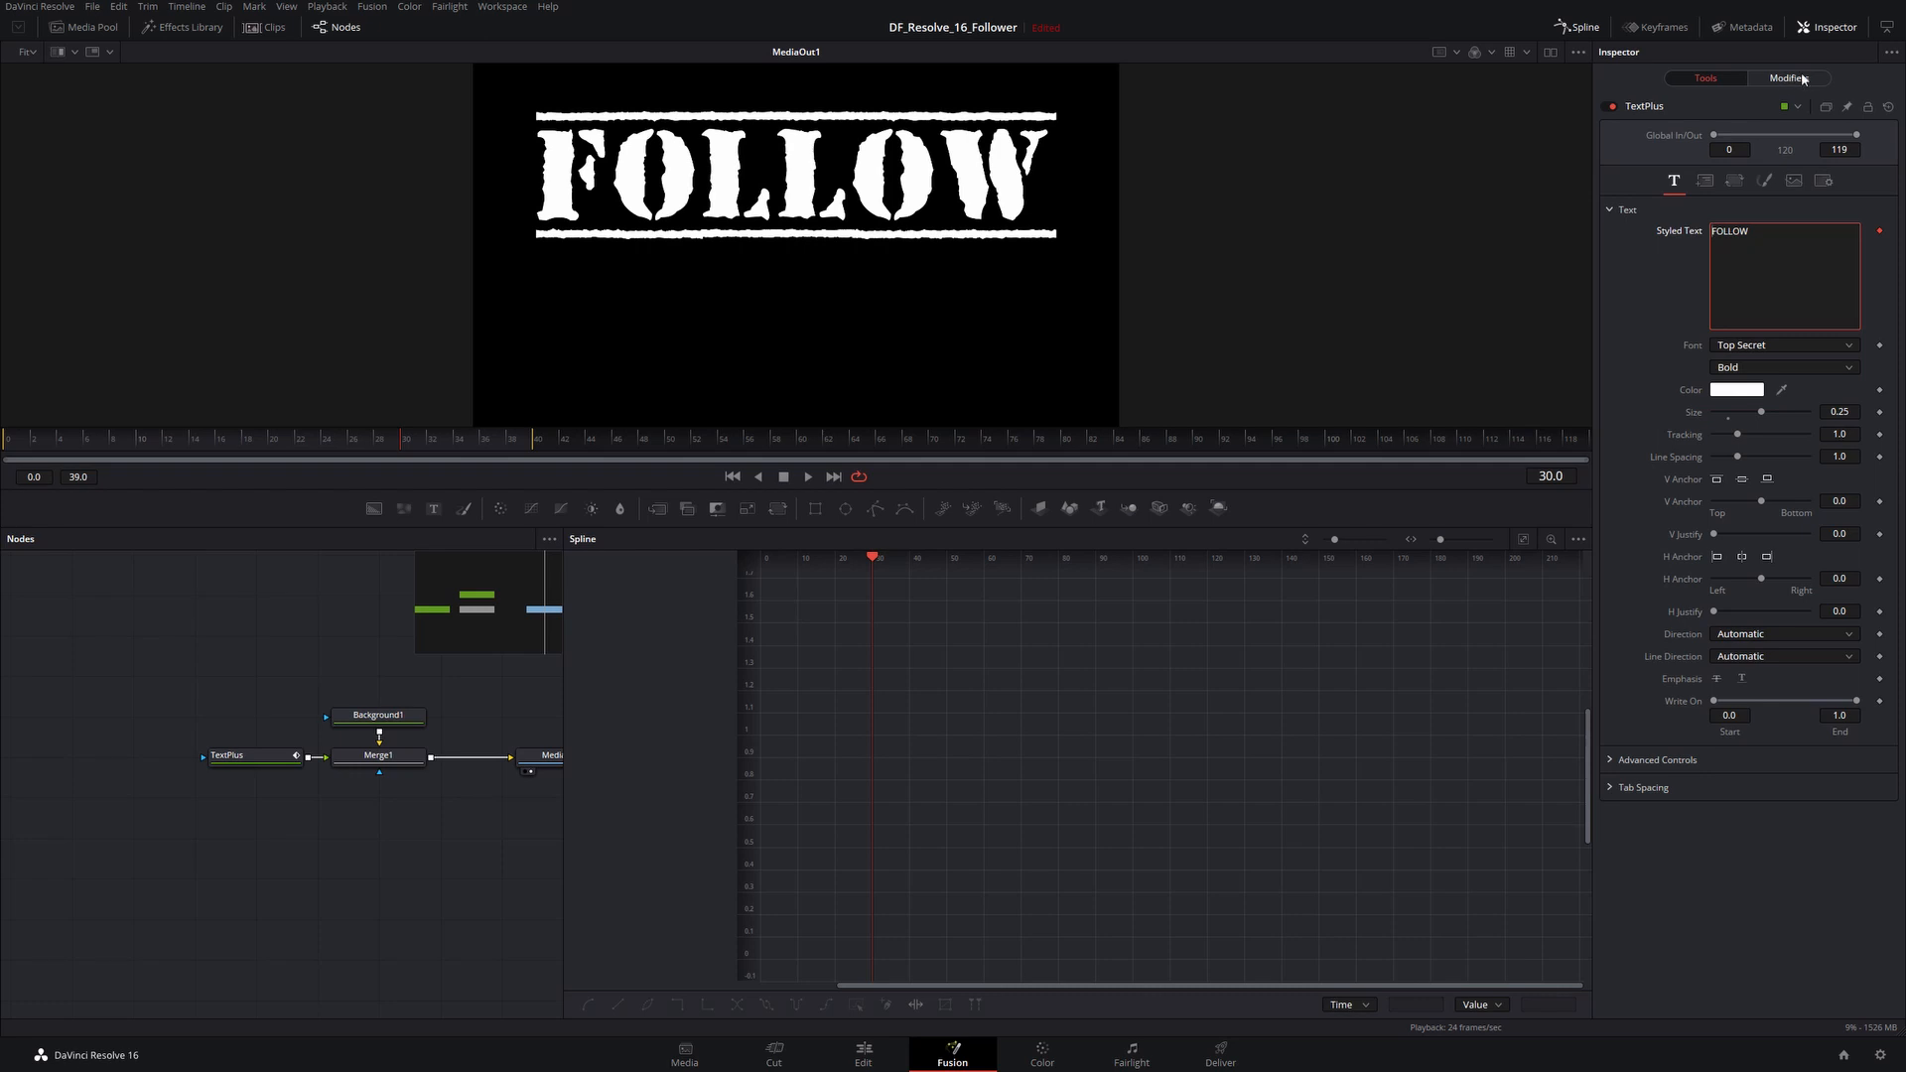
left_click(1880, 234)
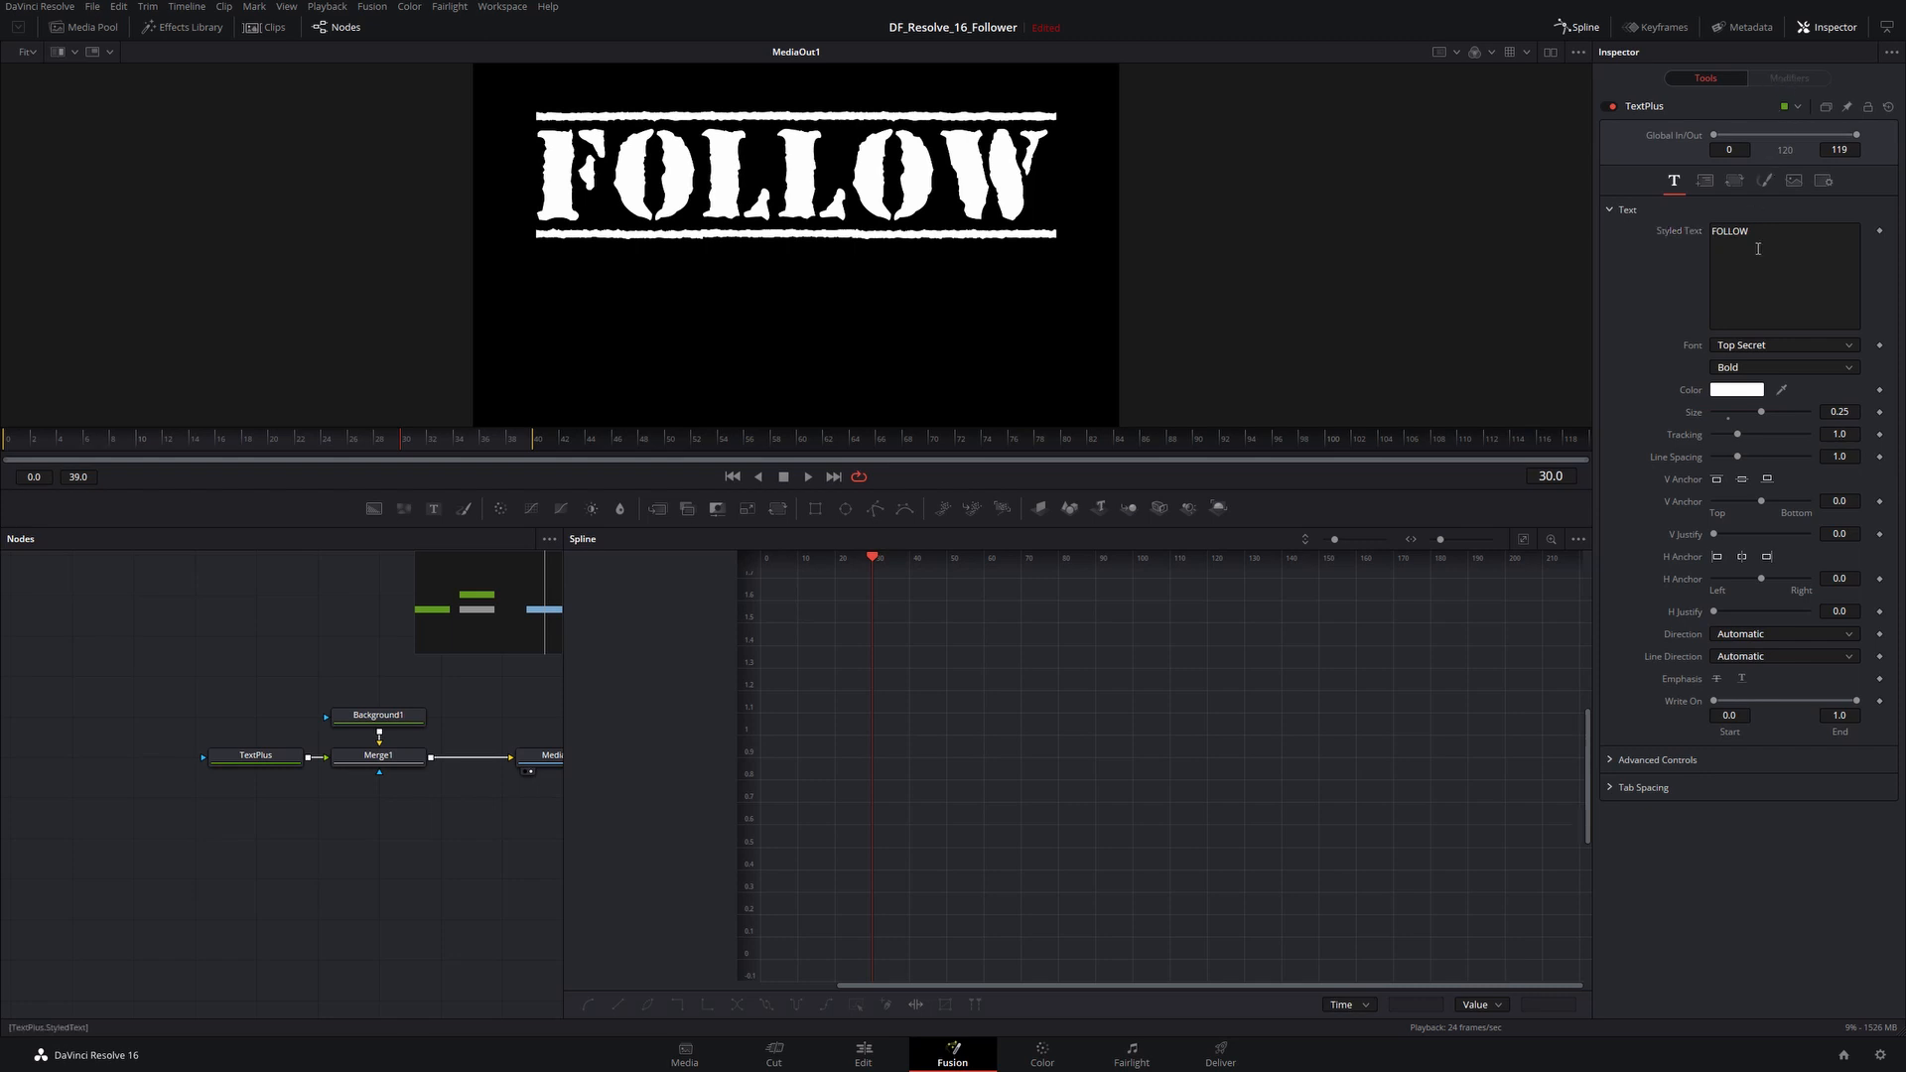
right_click(1776, 280)
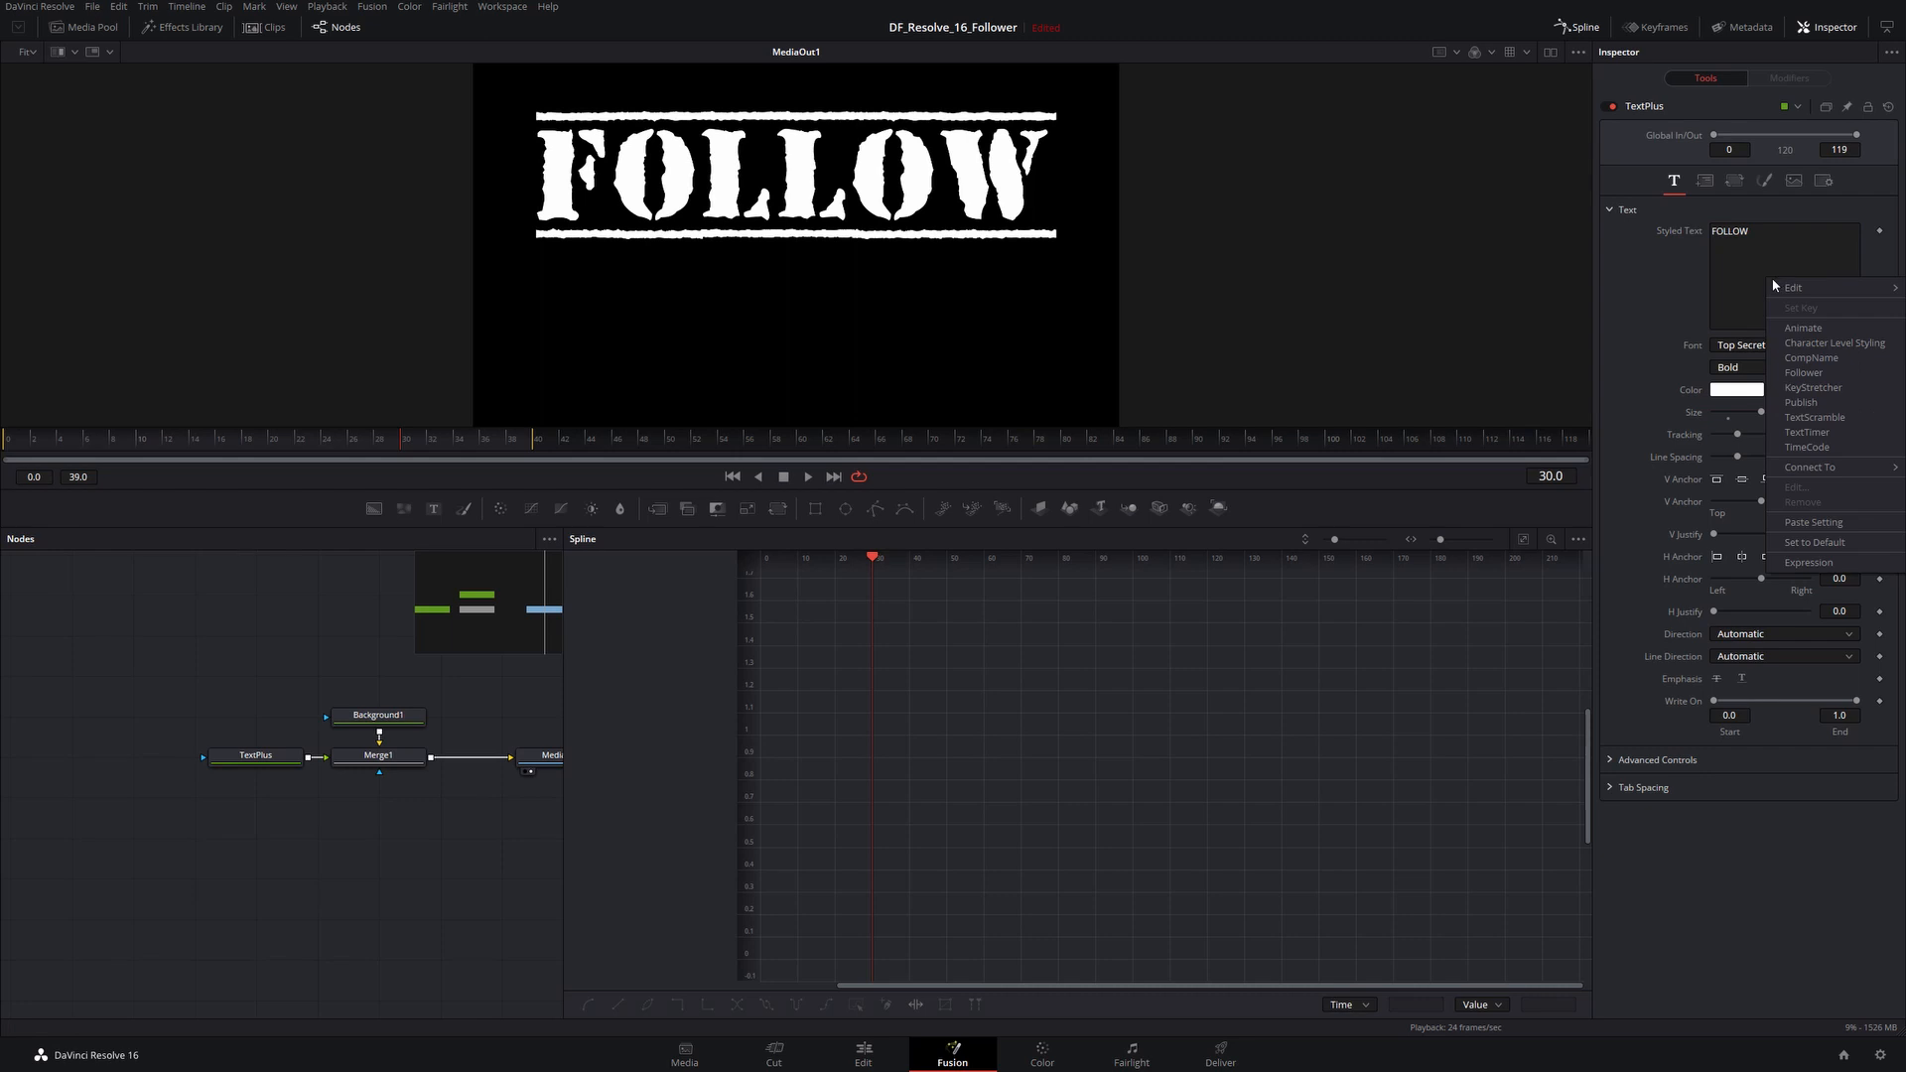
left_click(1803, 373)
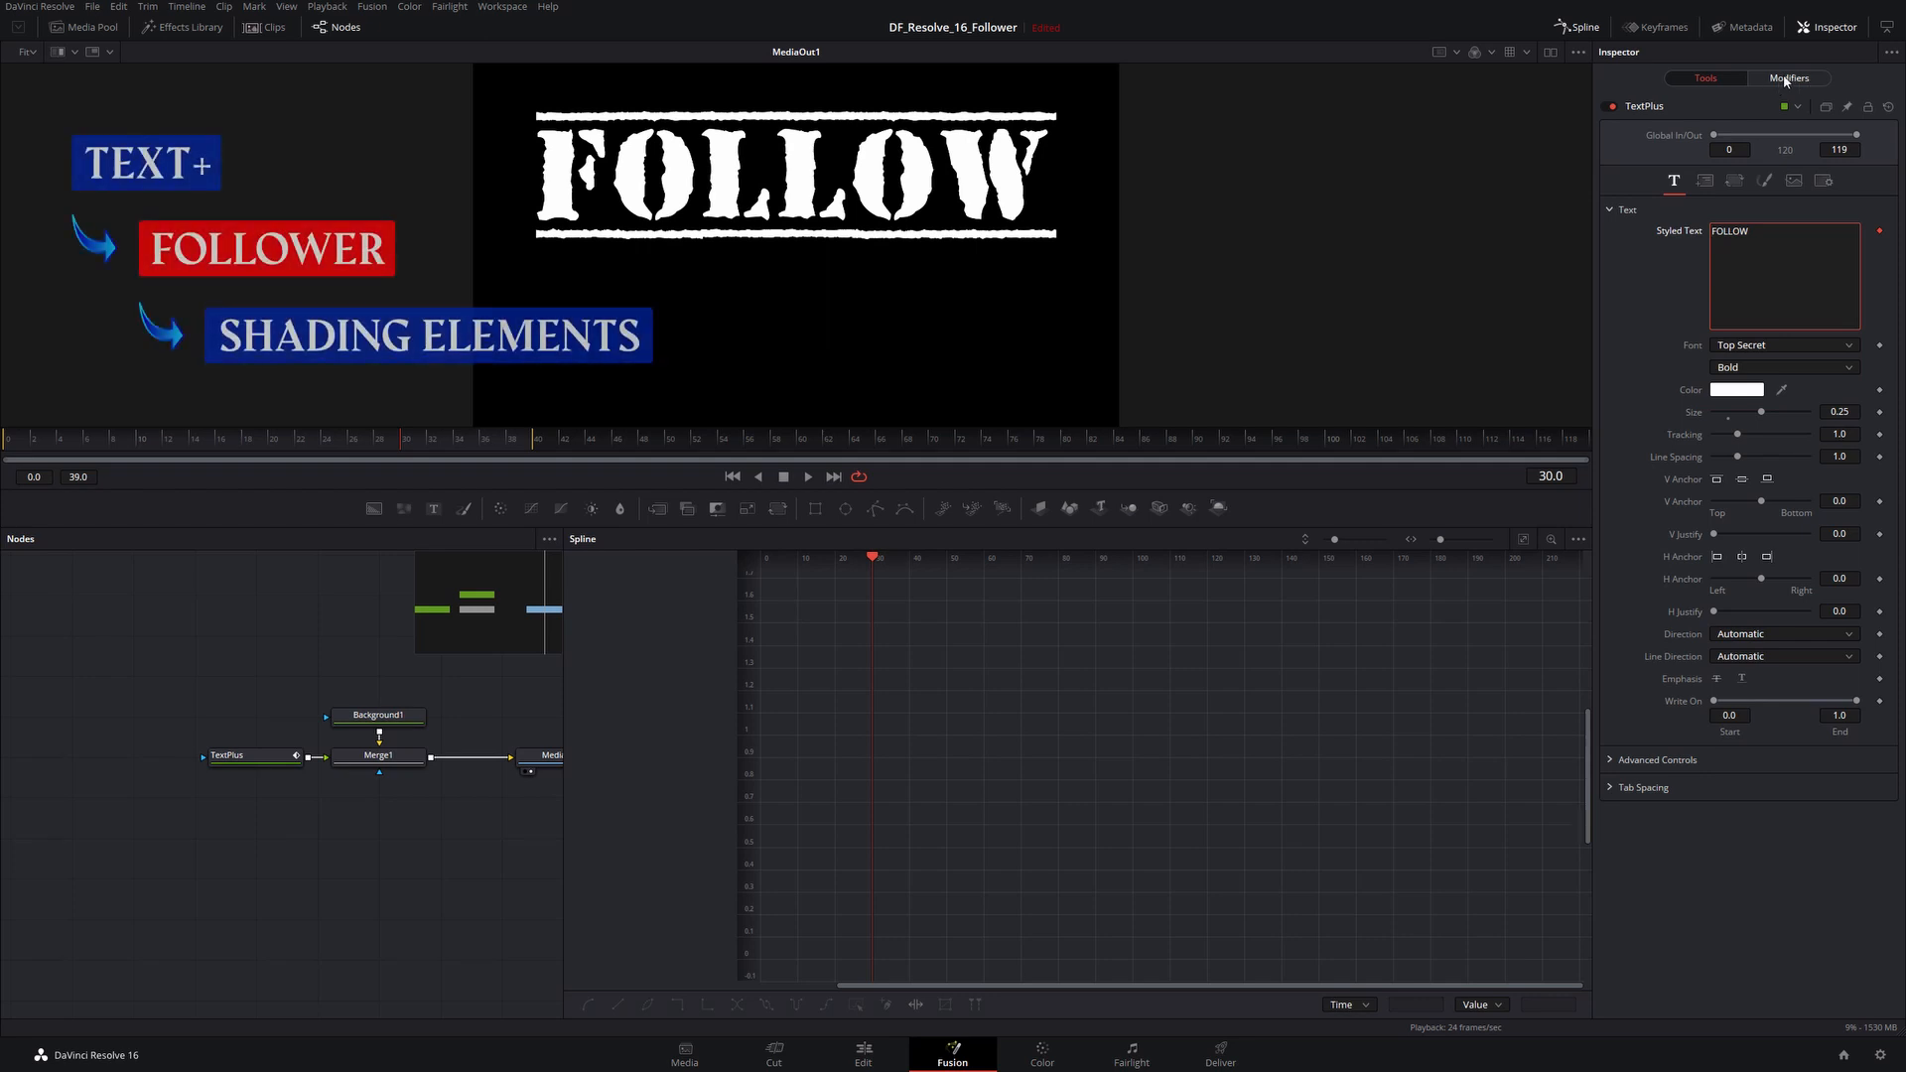
Step: Select the TextPlus node and open the Follower modifier's Transform settings with the Rotation section expanded
left_click(267, 758)
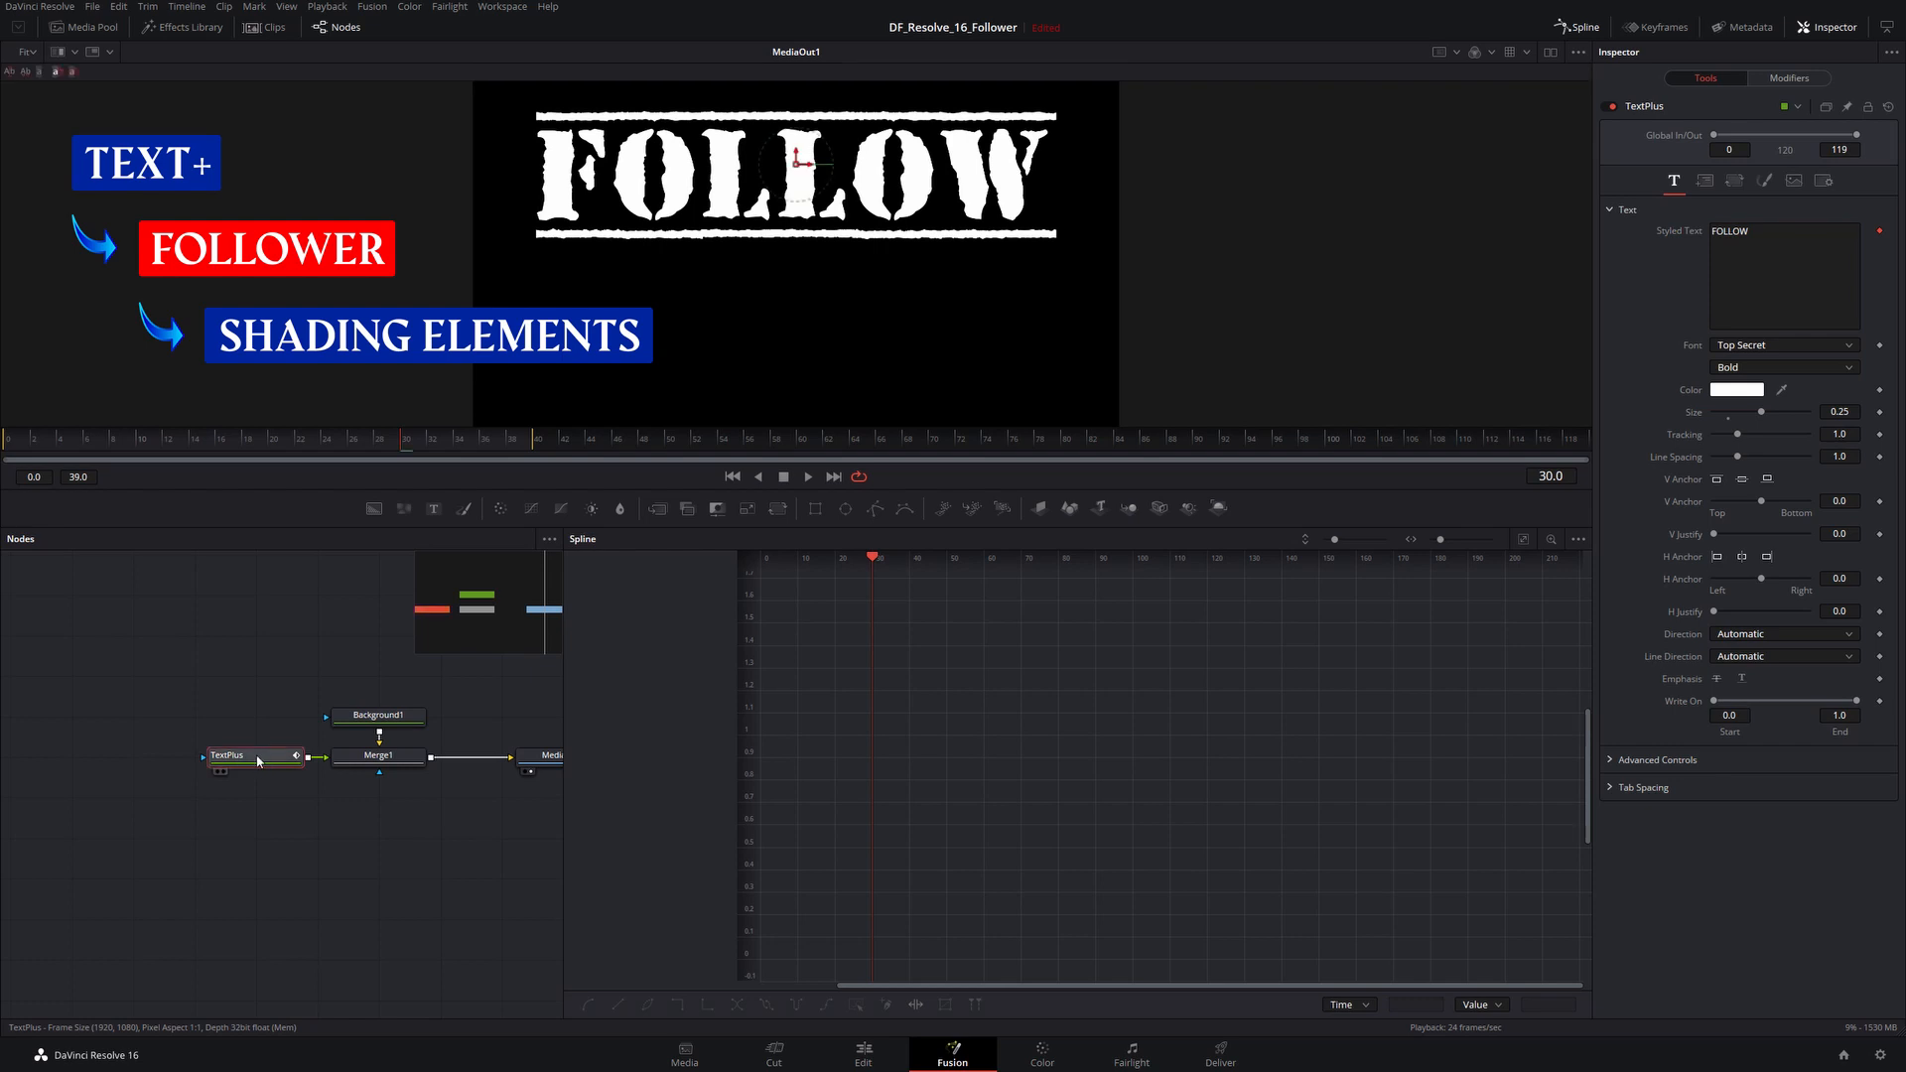
left_click(1793, 78)
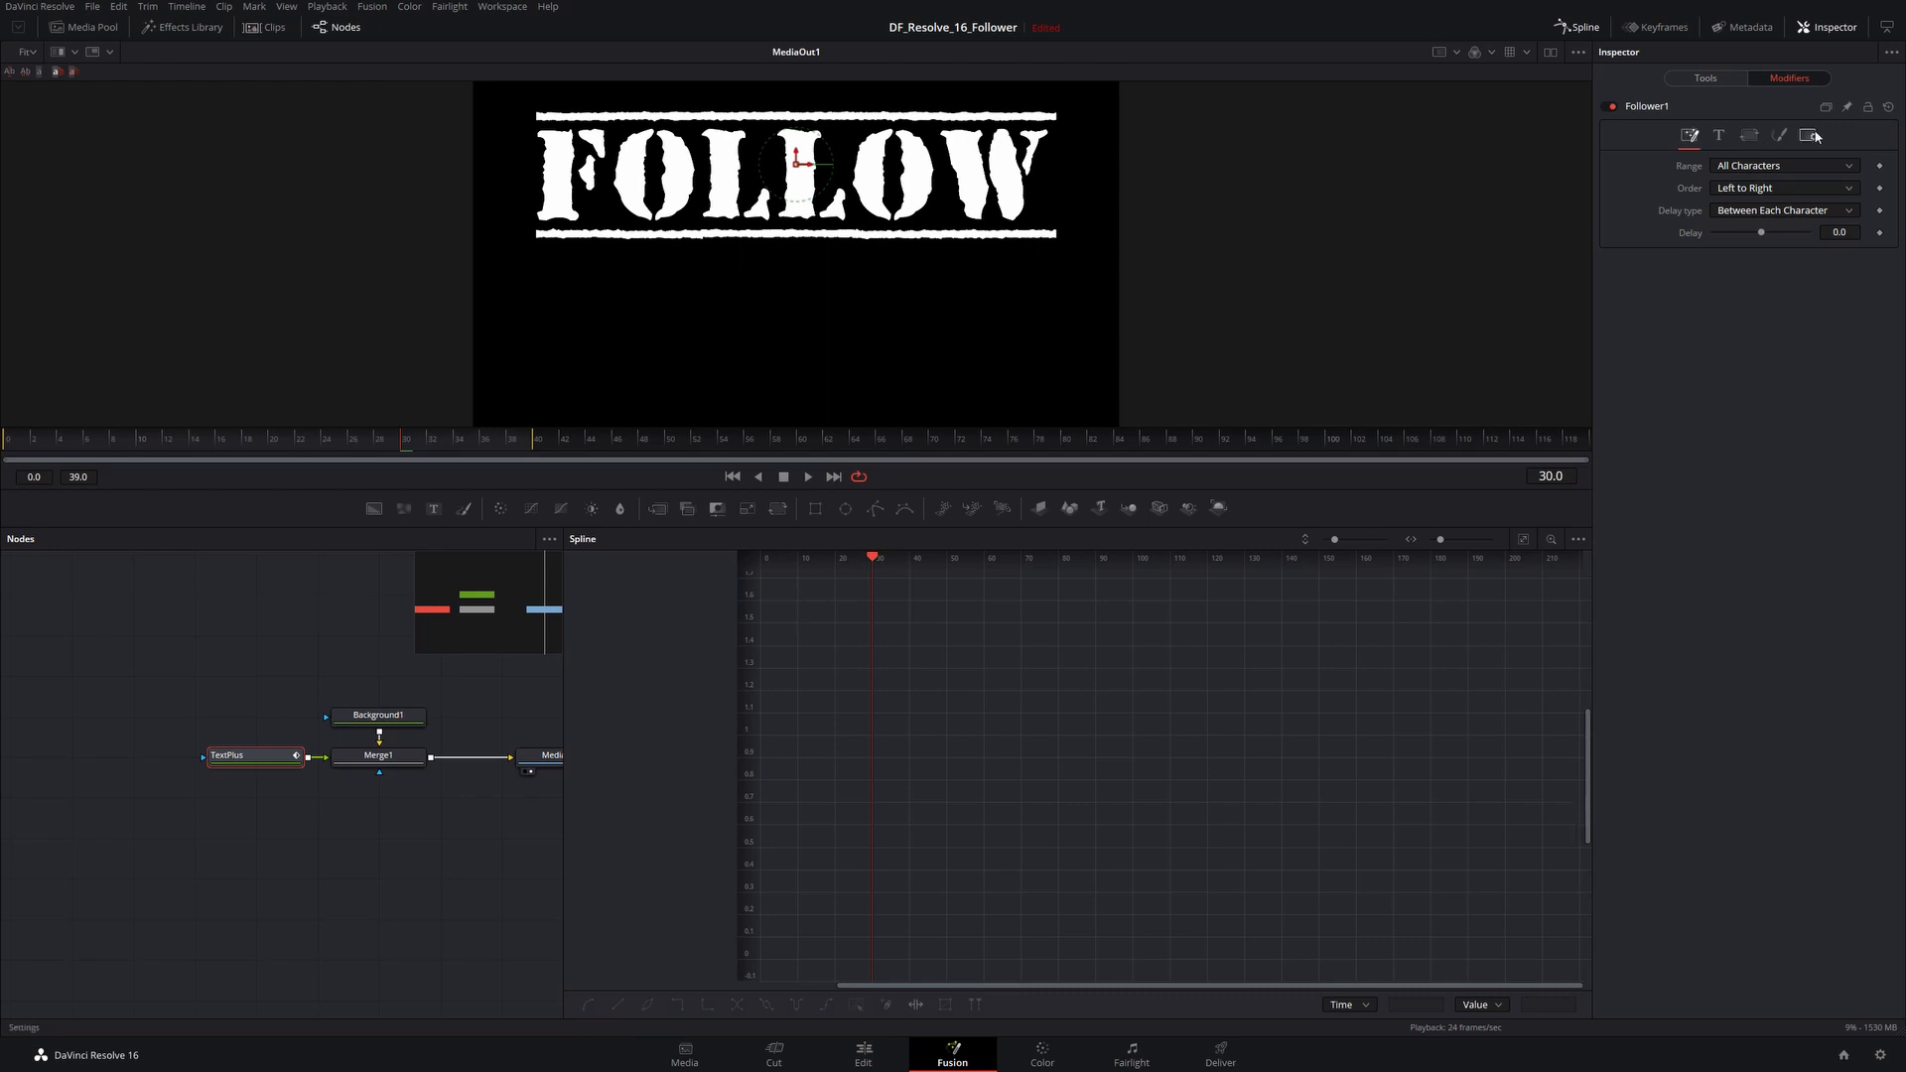
left_click(1701, 78)
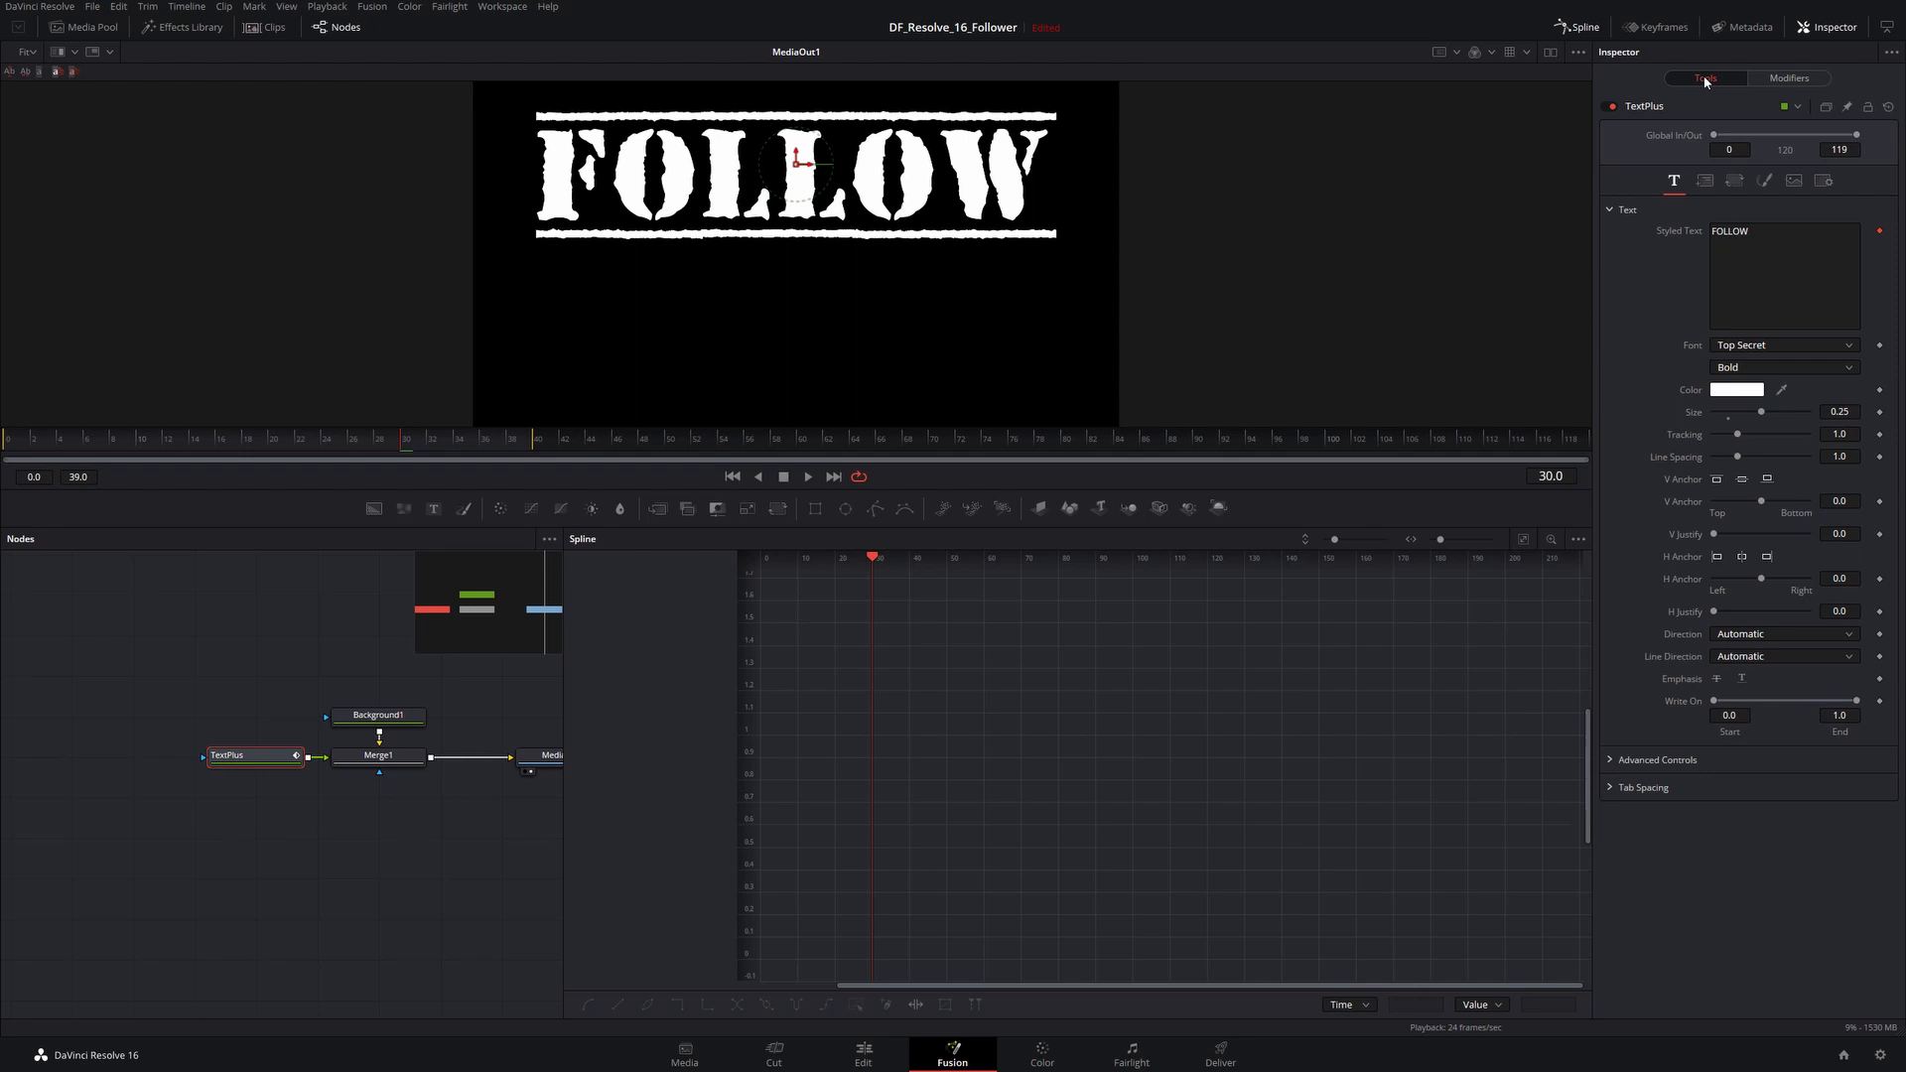
left_click(1789, 80)
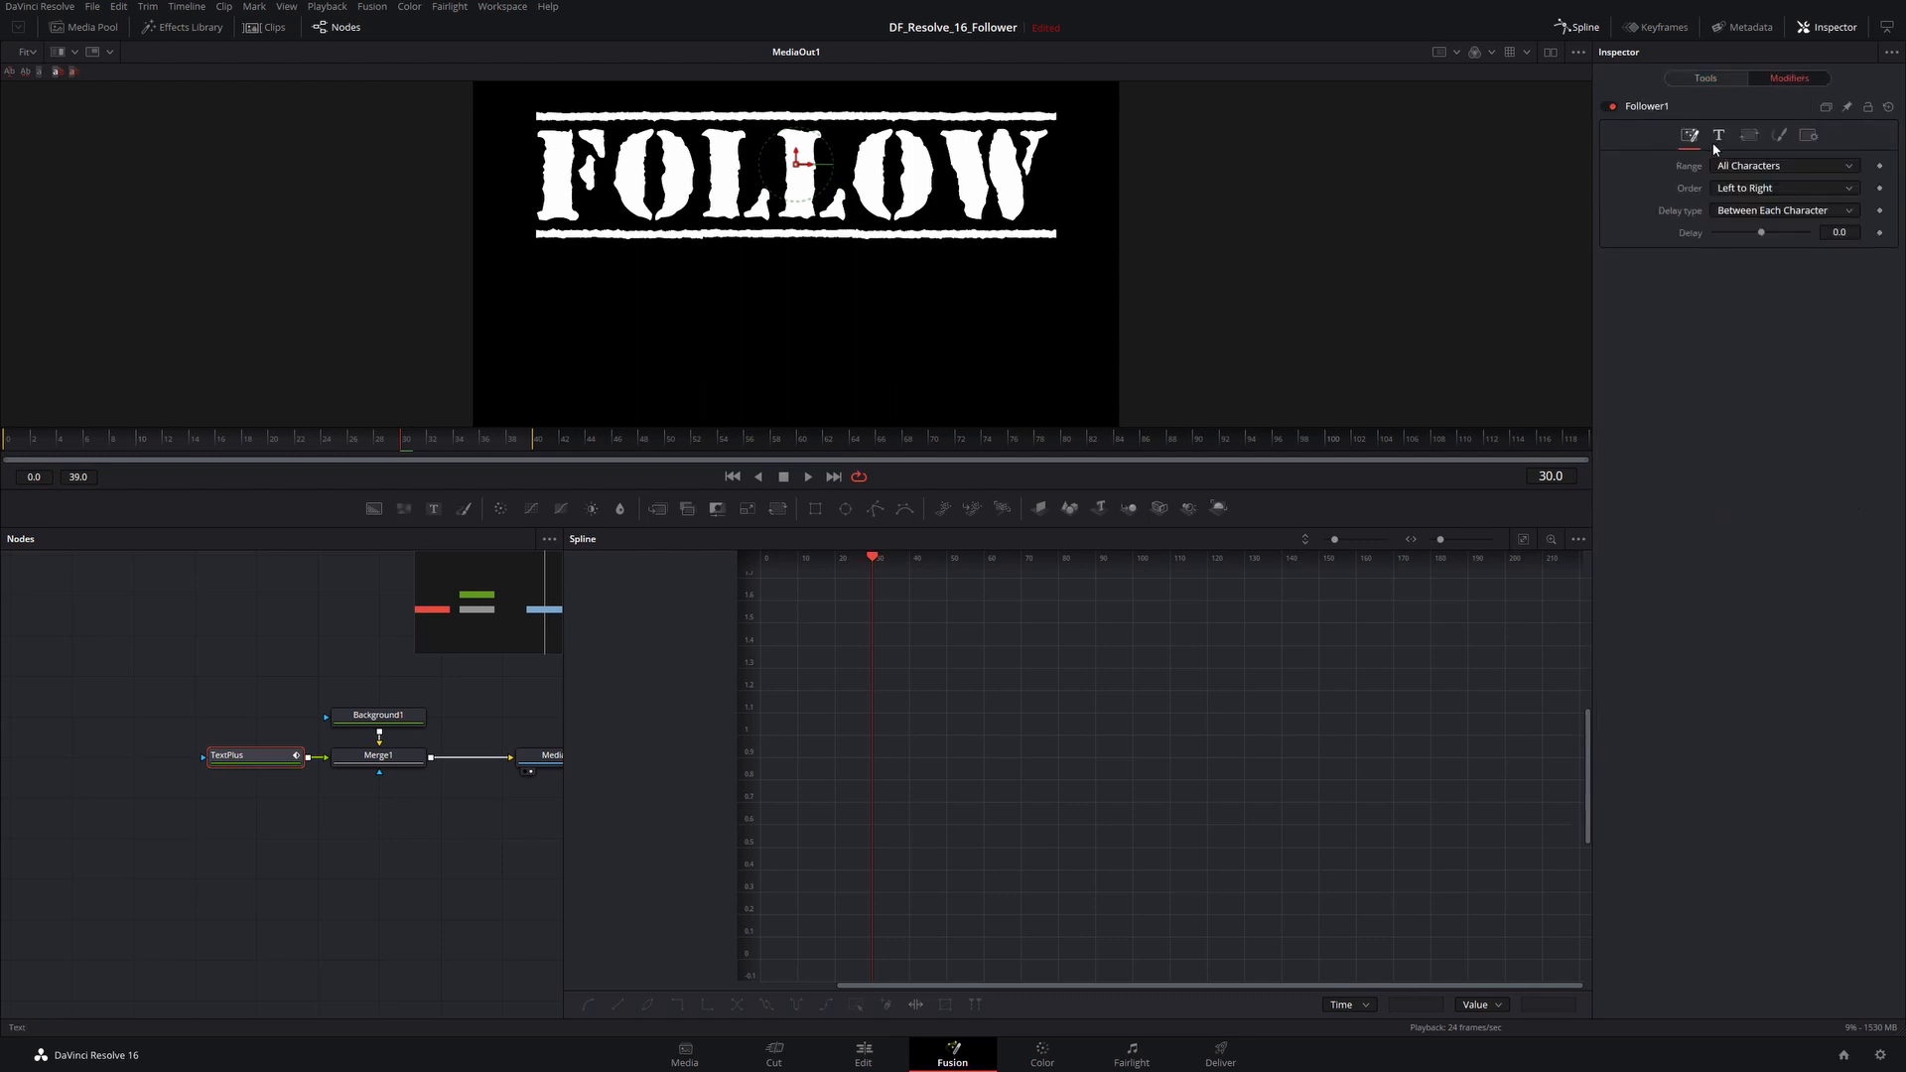
left_click(1749, 136)
left_click(1610, 282)
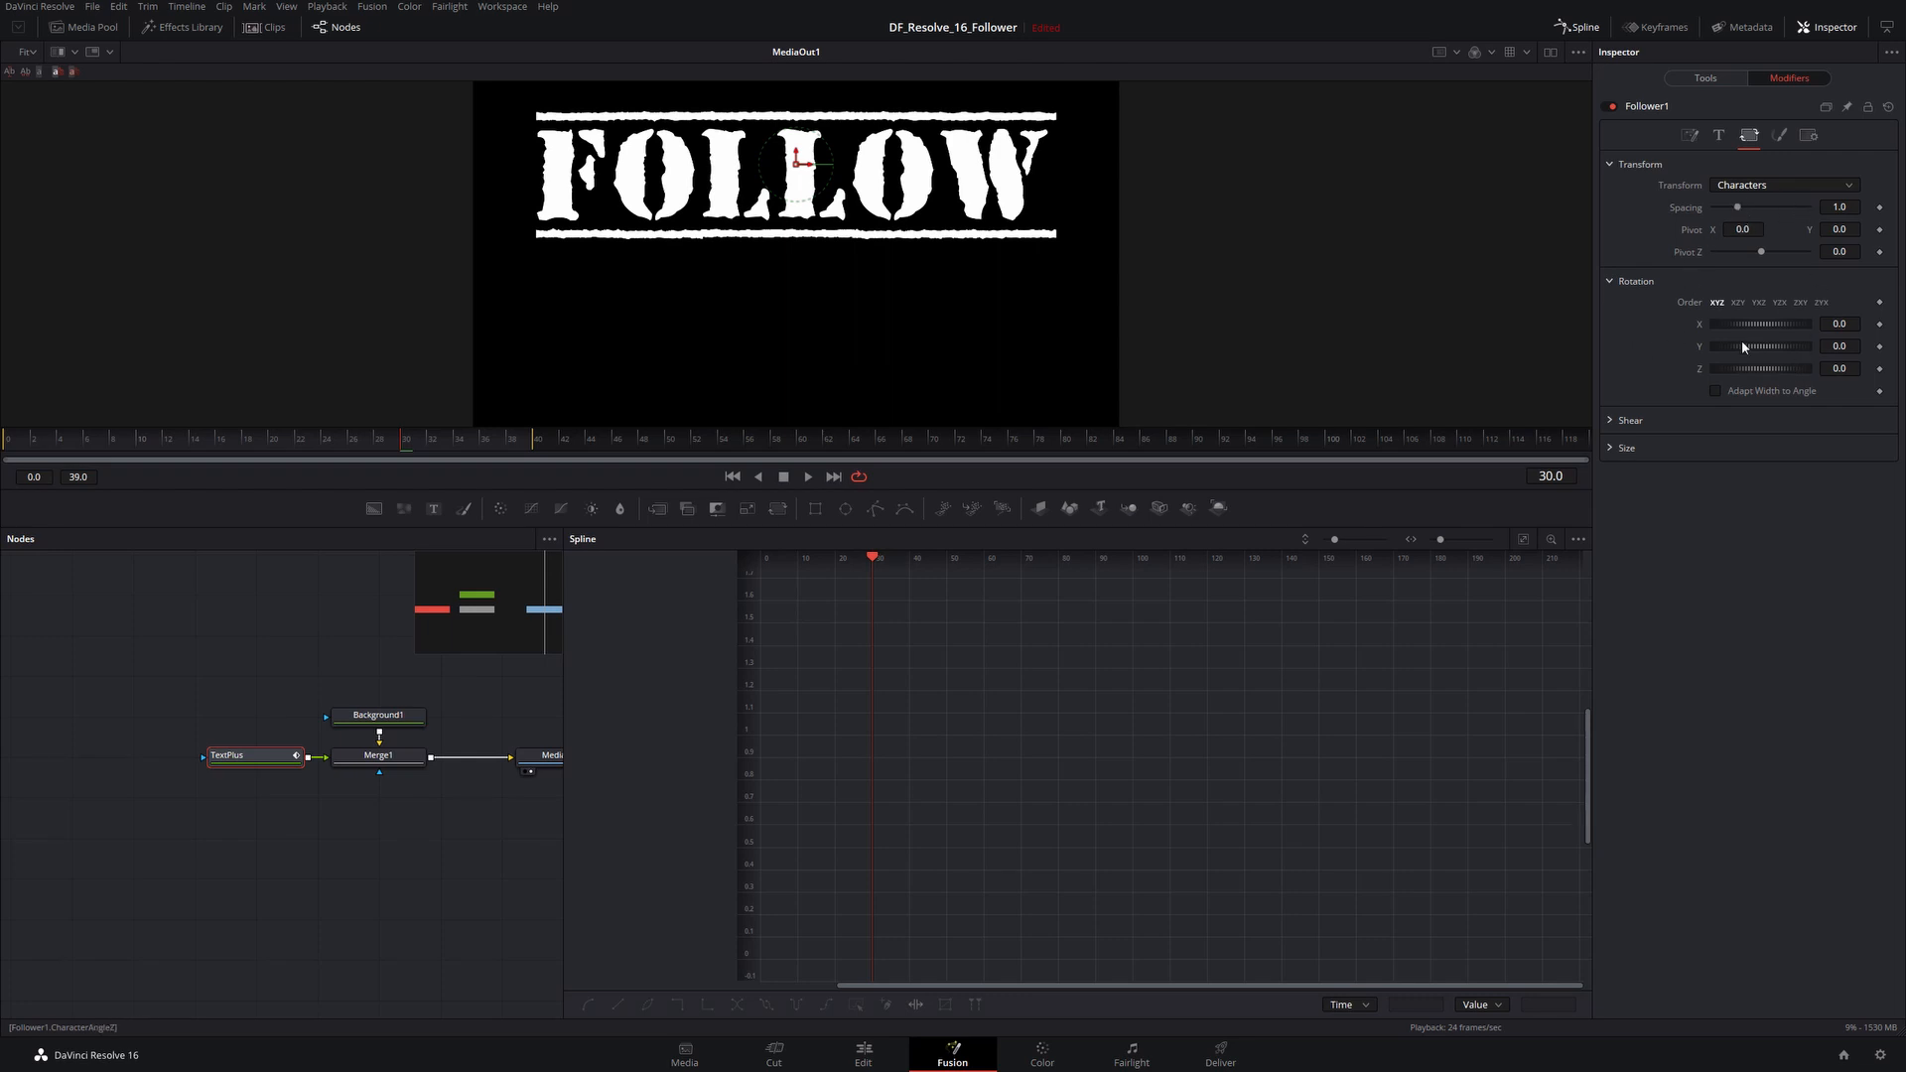
Step: Try the Follower's character Spacing, compare it with the text's Tracking at about 1.54, and reset Tracking to 1.0
left_click_drag(1737, 207, 1728, 212)
left_click_drag(1786, 206, 1728, 206)
left_click(1707, 79)
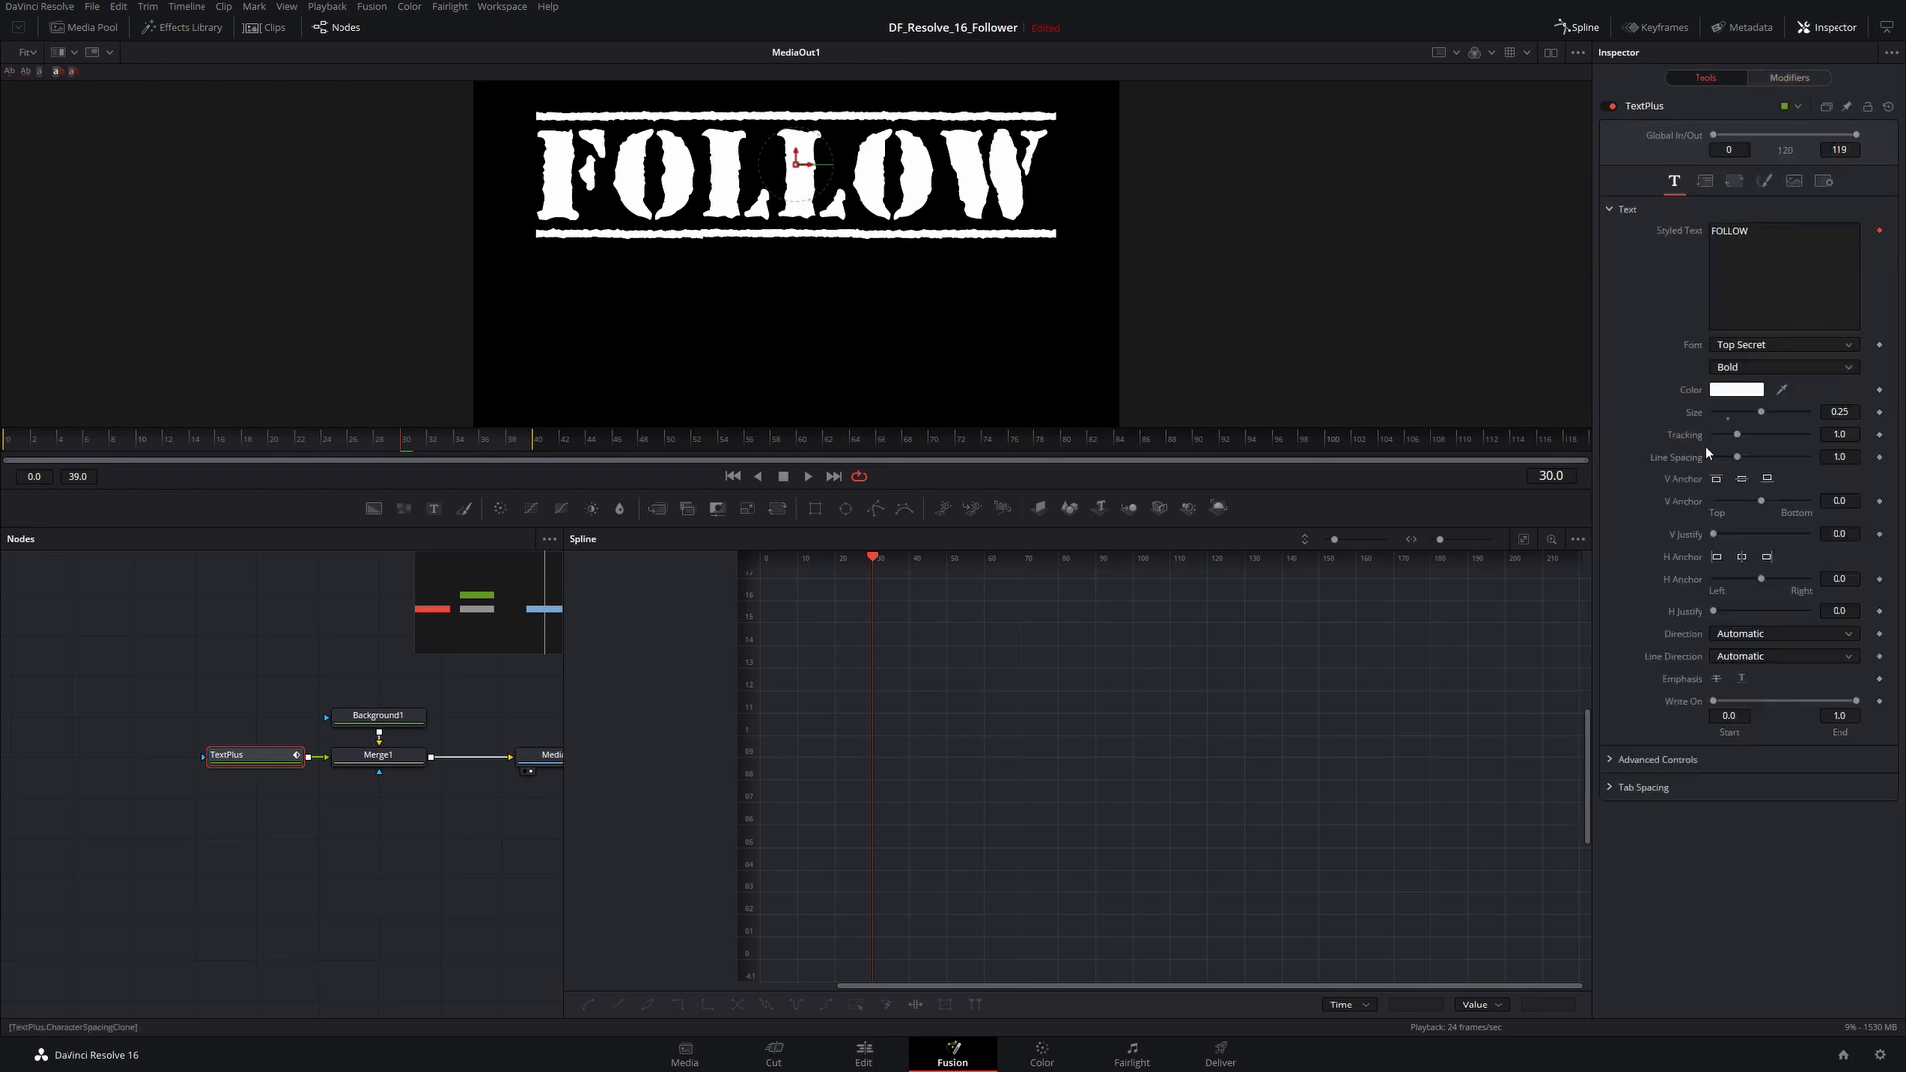
left_click_drag(1736, 434, 1750, 440)
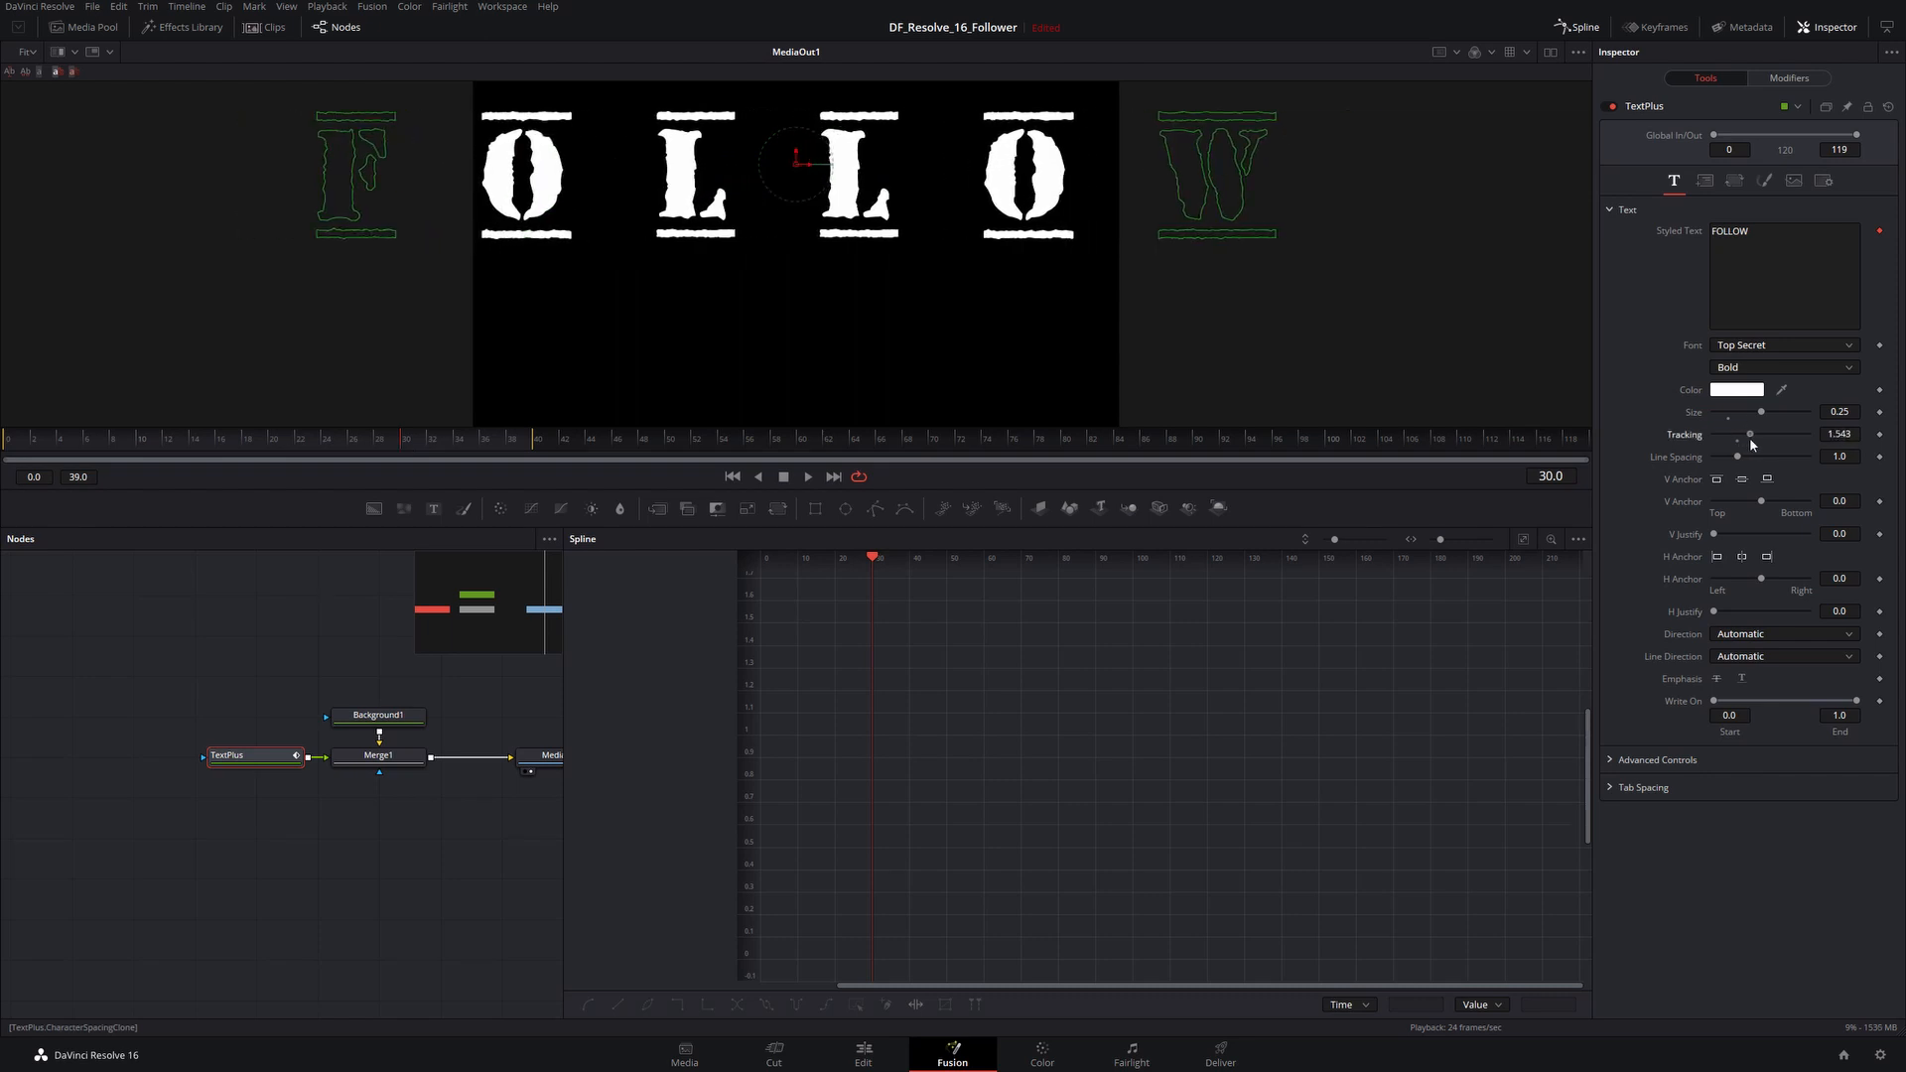
double_click(1748, 437)
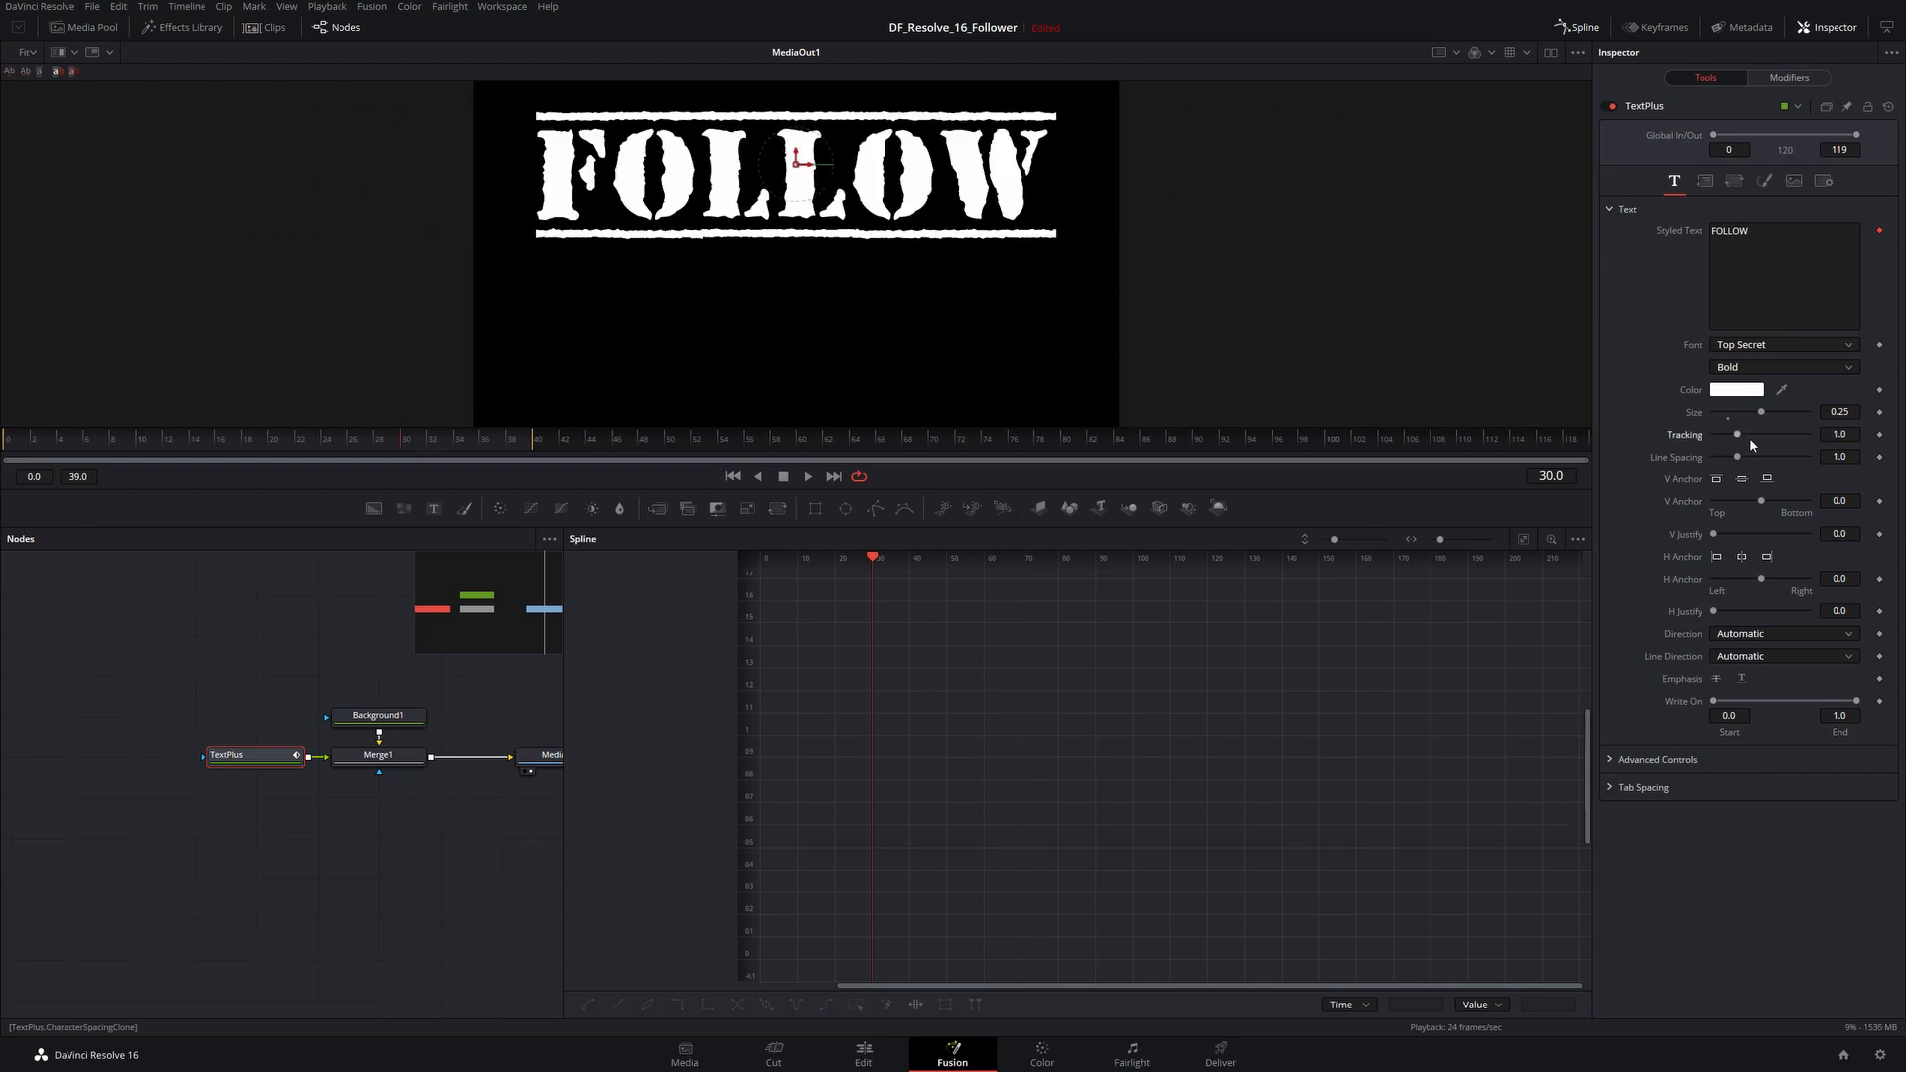
Step: Keyframe the Follower's character Y rotation at frame 30 and set it to 90 at frame 0
left_click(1783, 83)
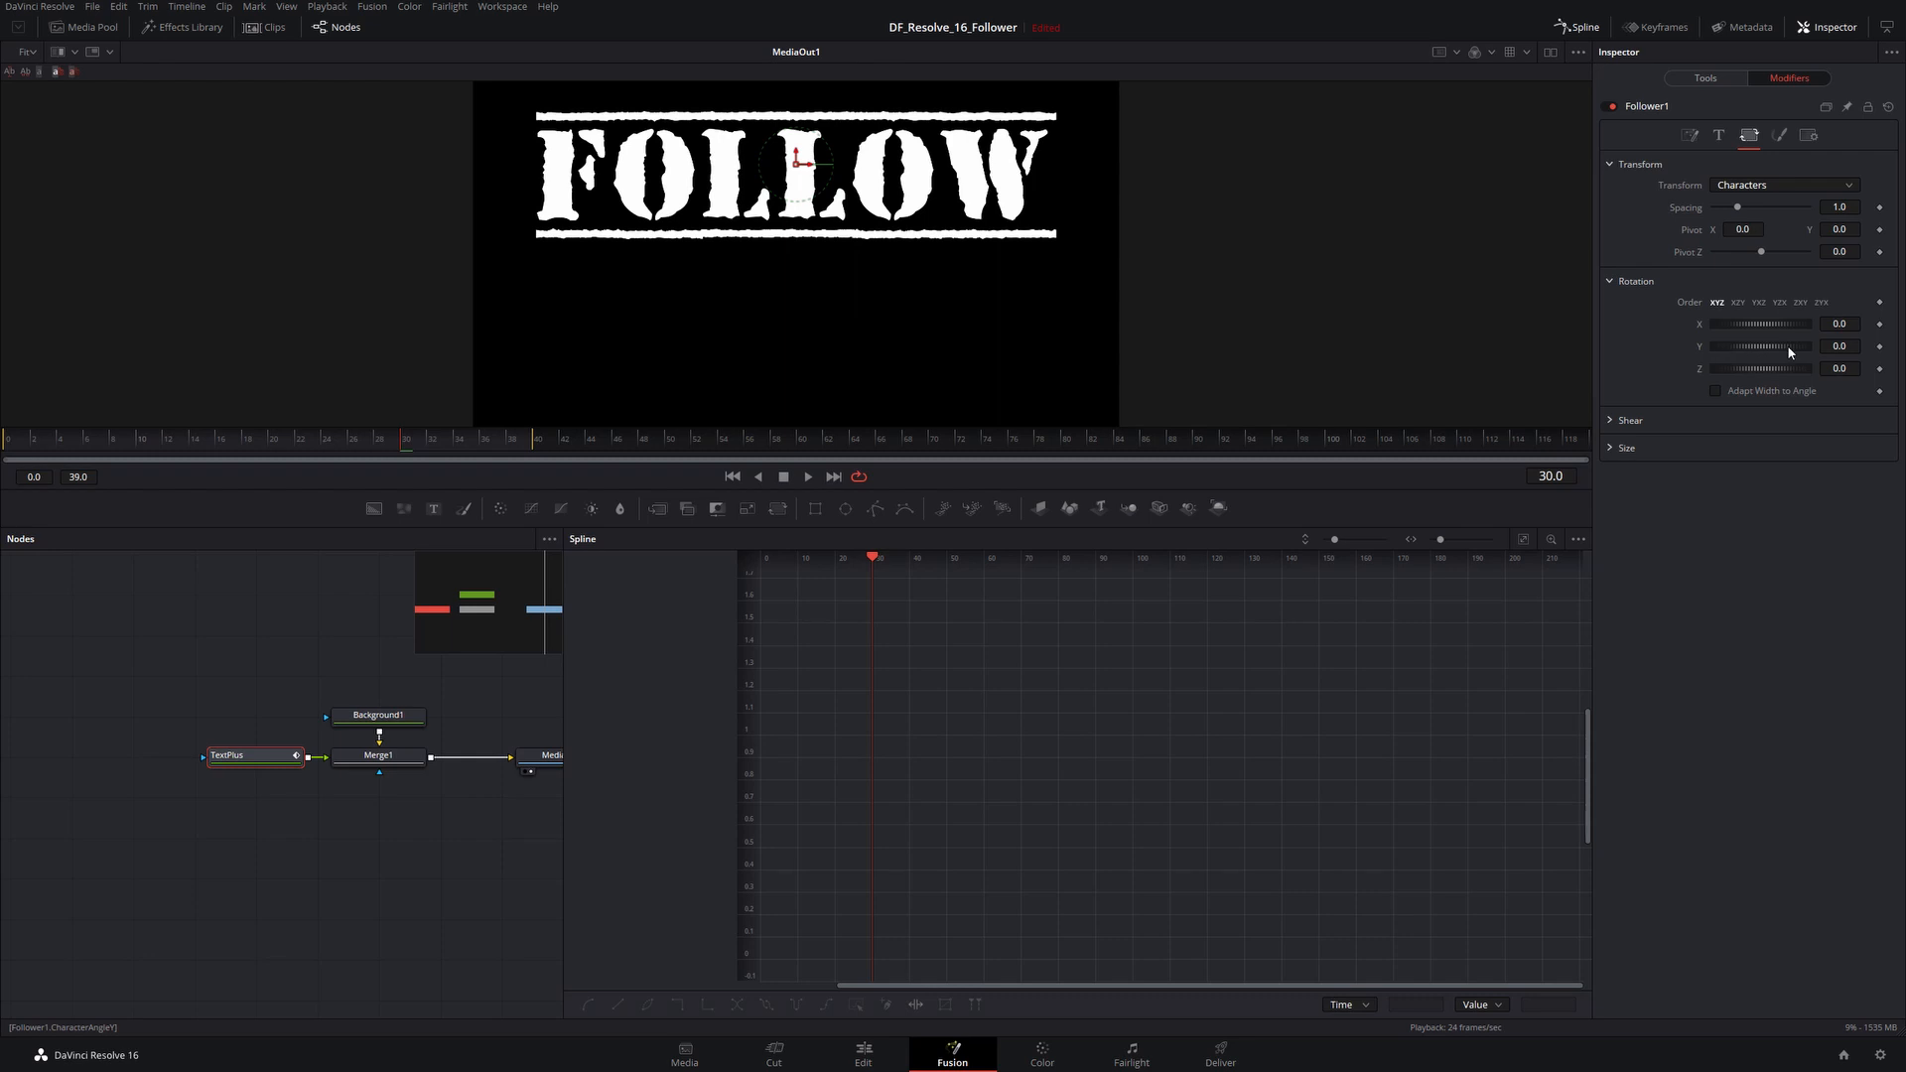
left_click(1879, 346)
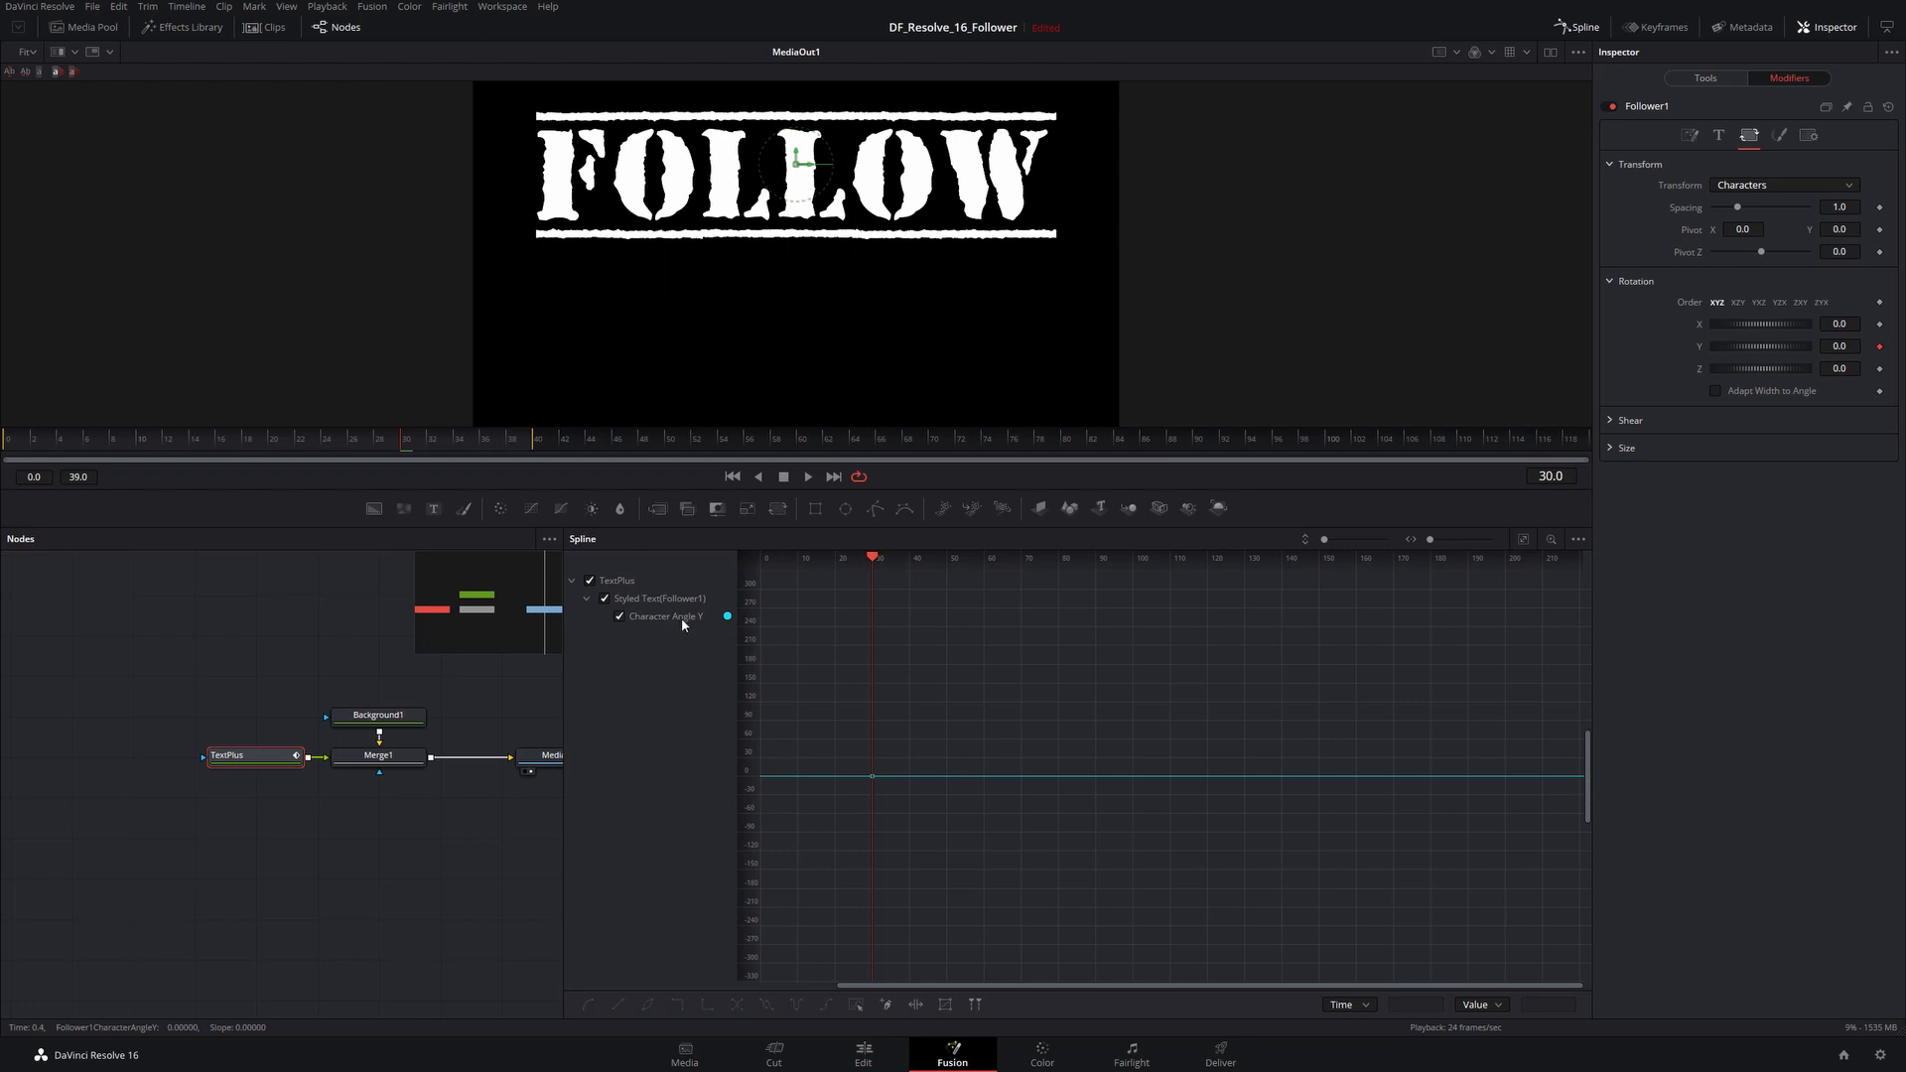
left_click_drag(407, 444, 8, 444)
left_click_drag(1761, 346, 1753, 346)
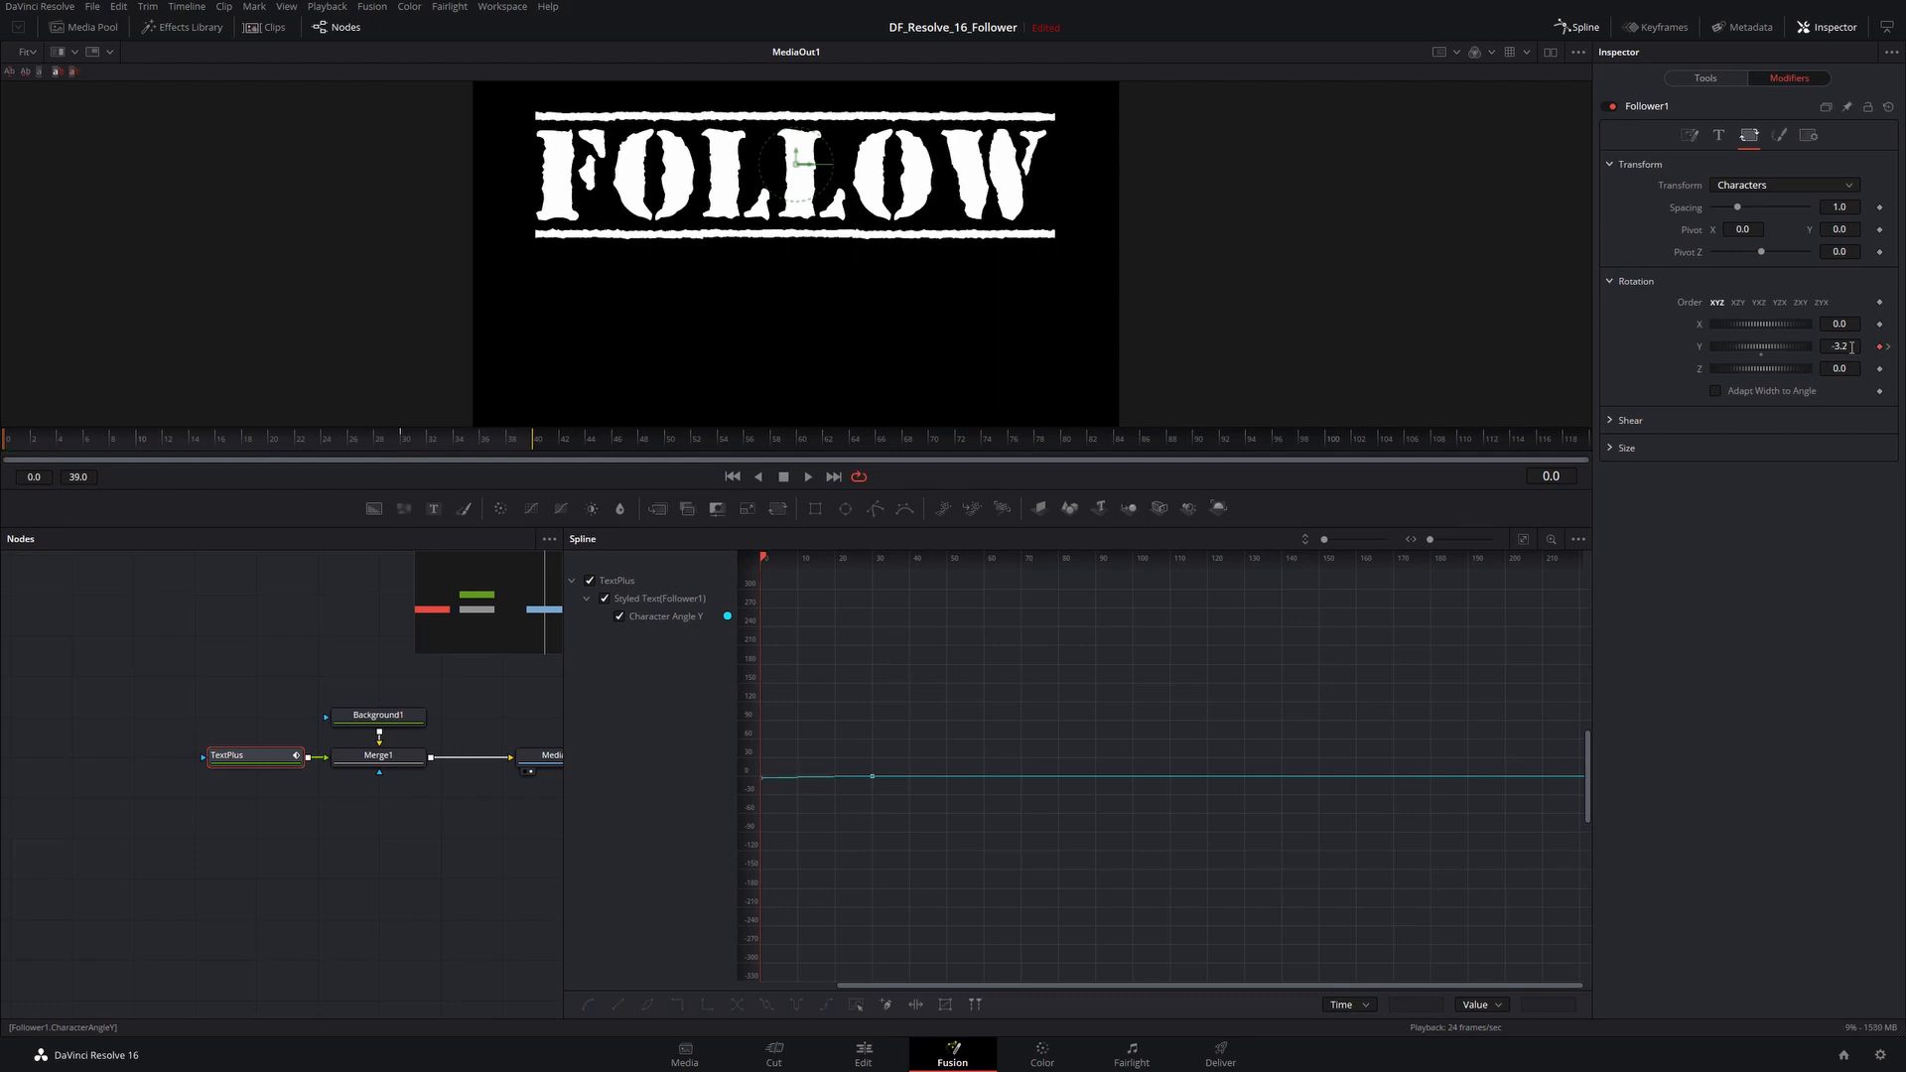
double_click(1854, 350)
type("90")
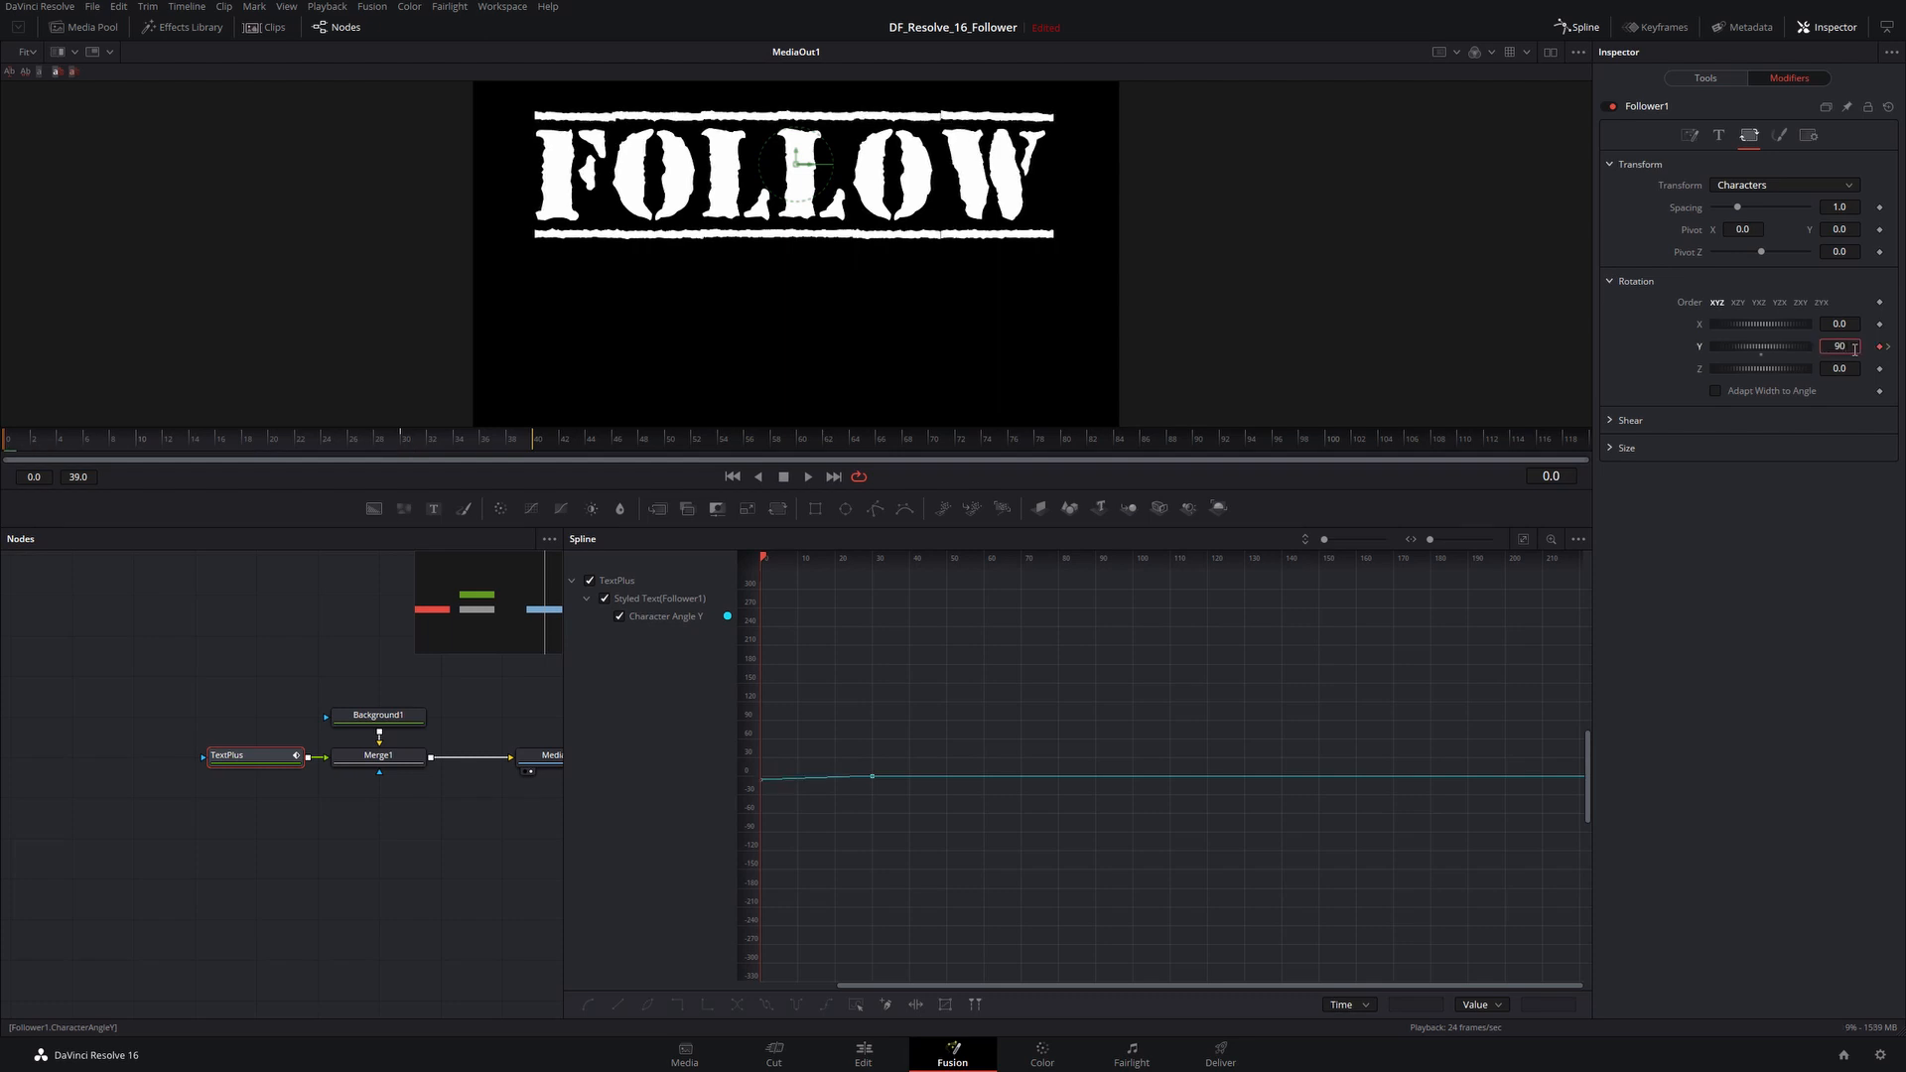
key("Tab")
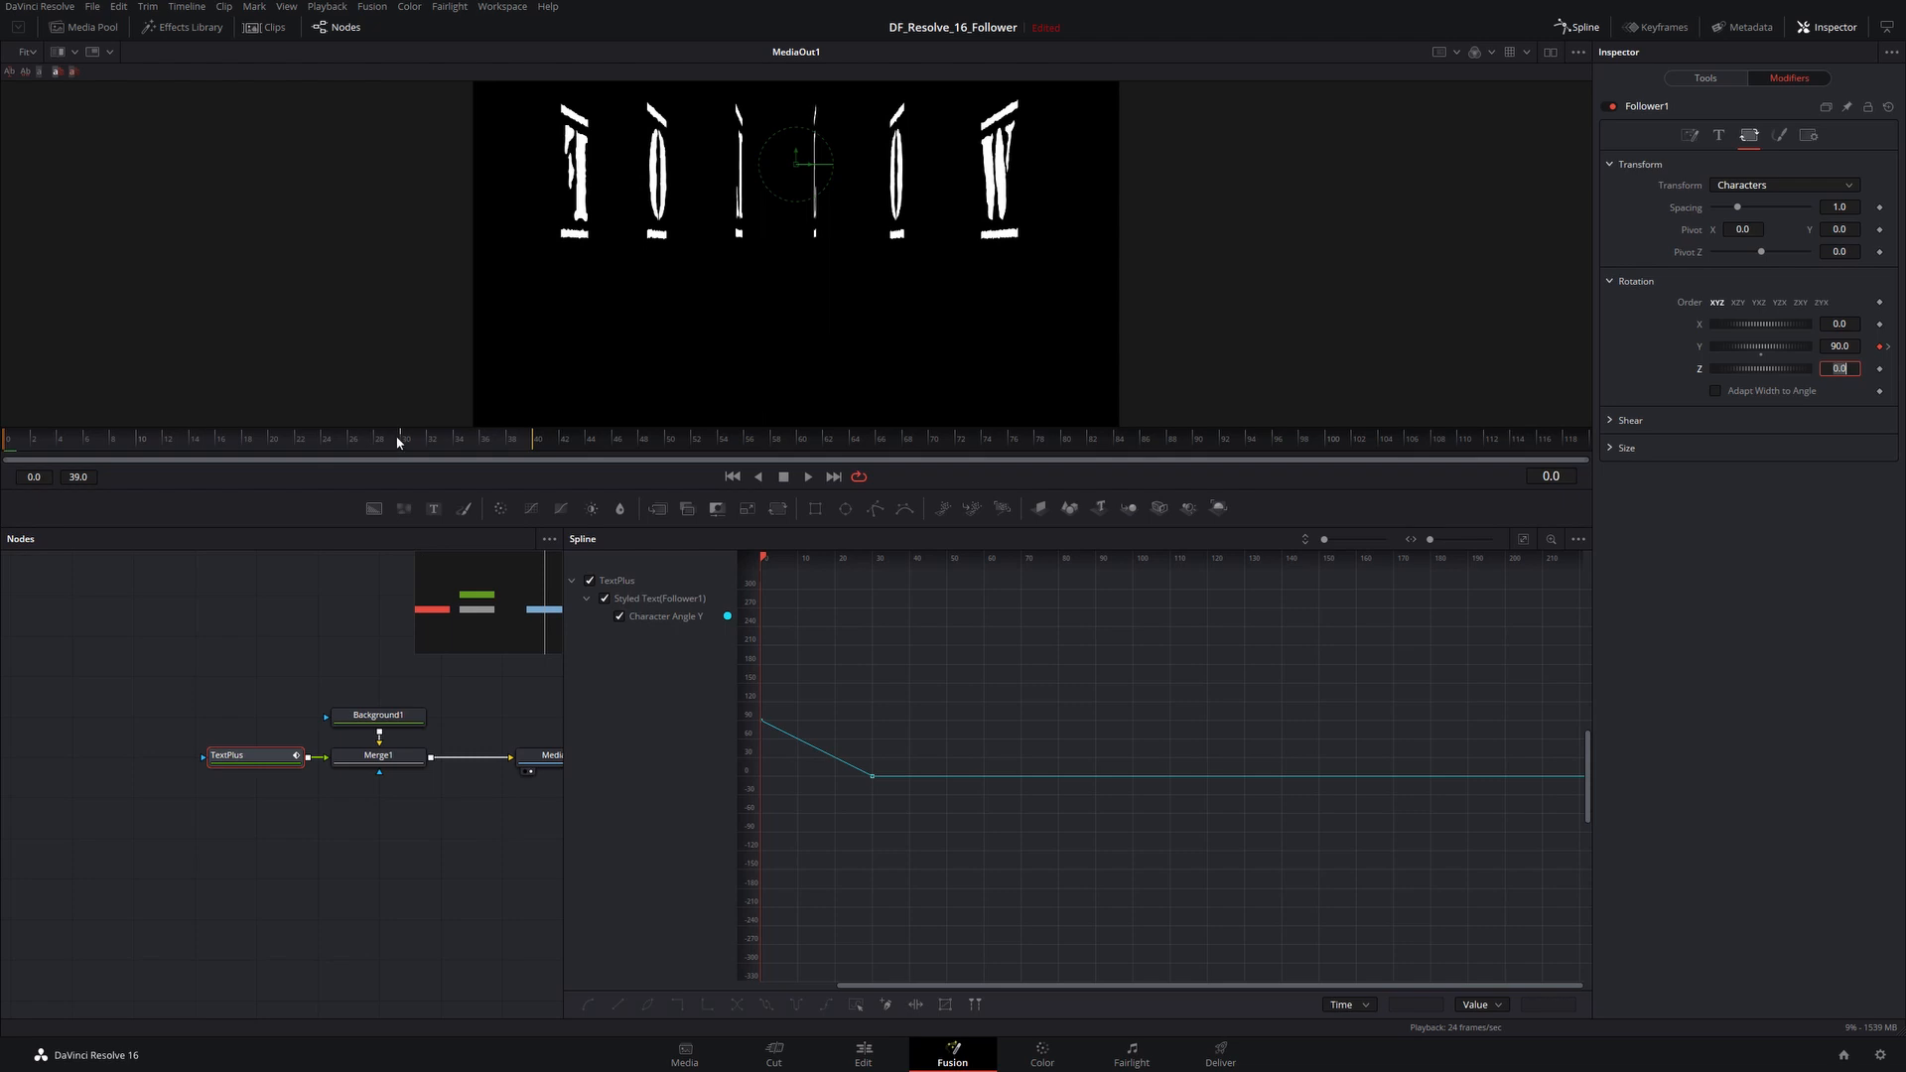
Step: Check the keyframe at frame 30, fit the Character Angle Y curve in the Spline editor and play the rotation
left_click(402, 441)
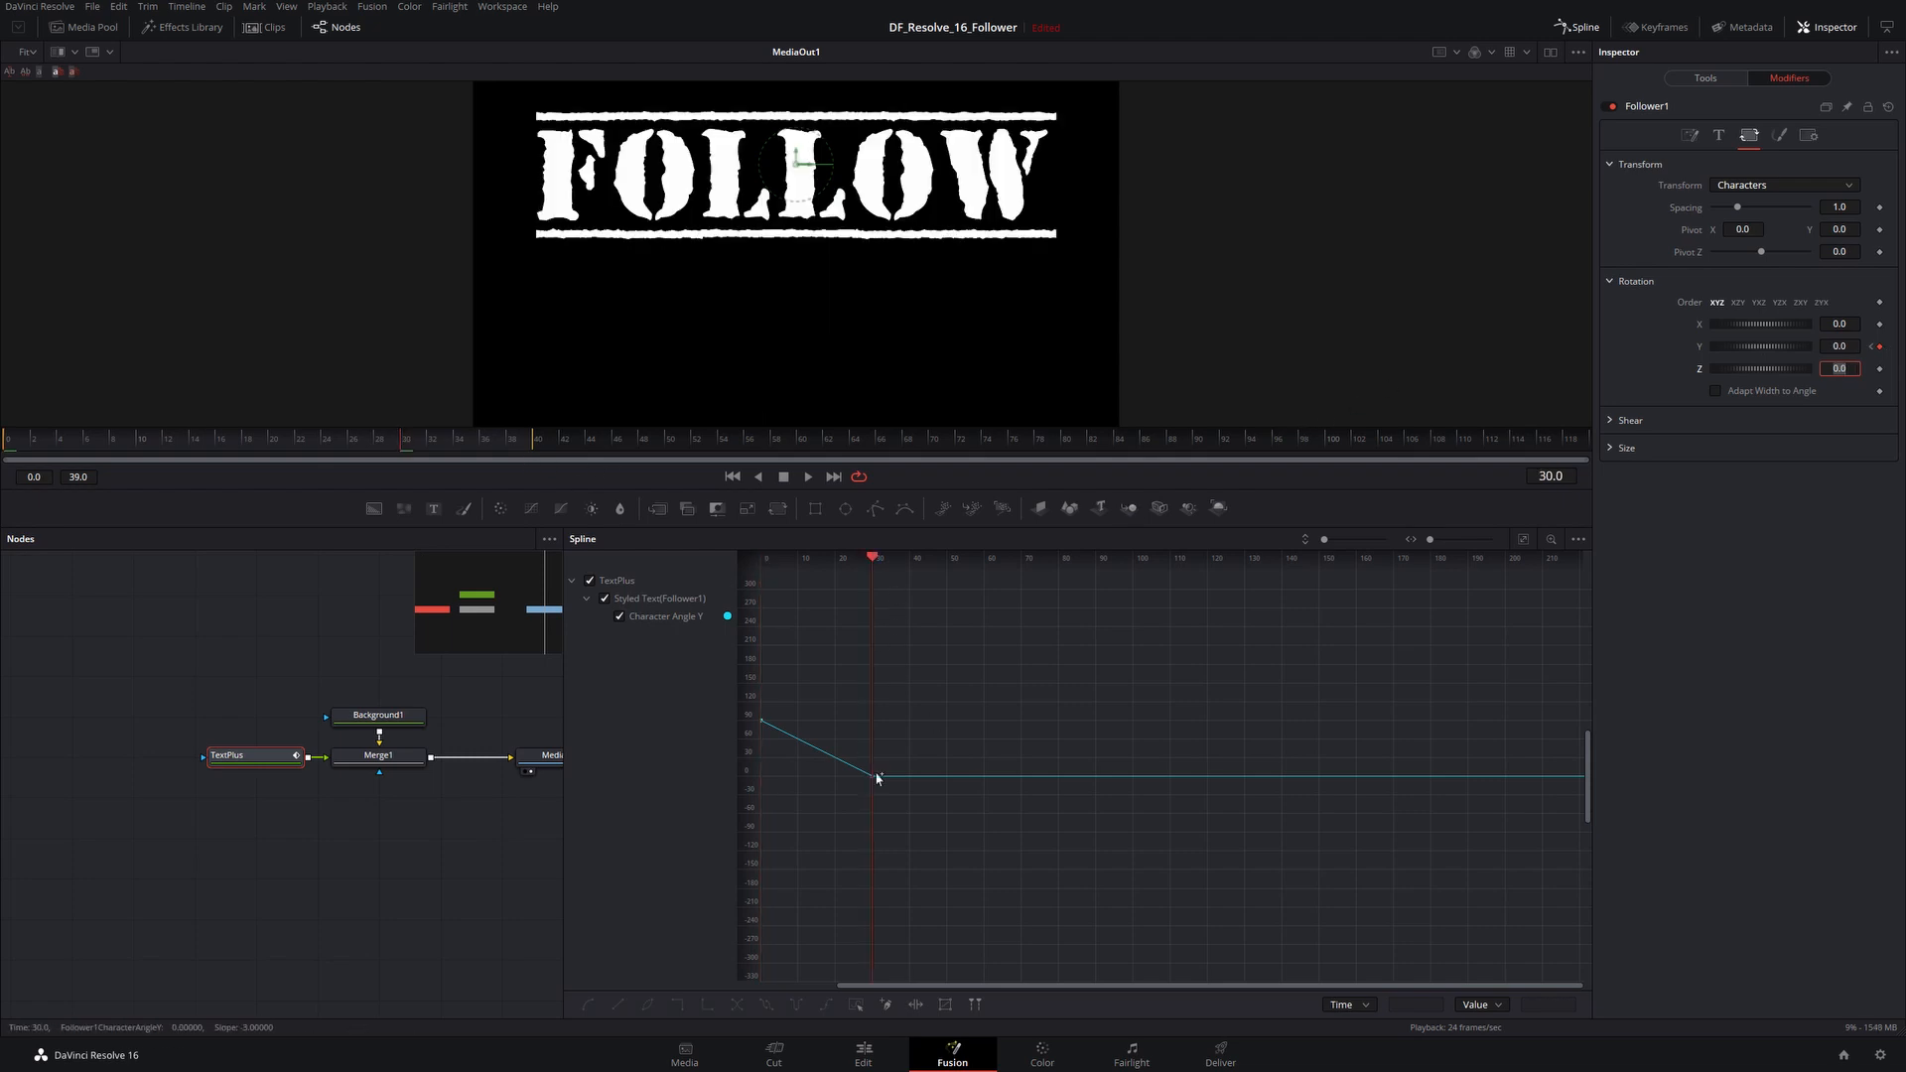
left_click(1523, 540)
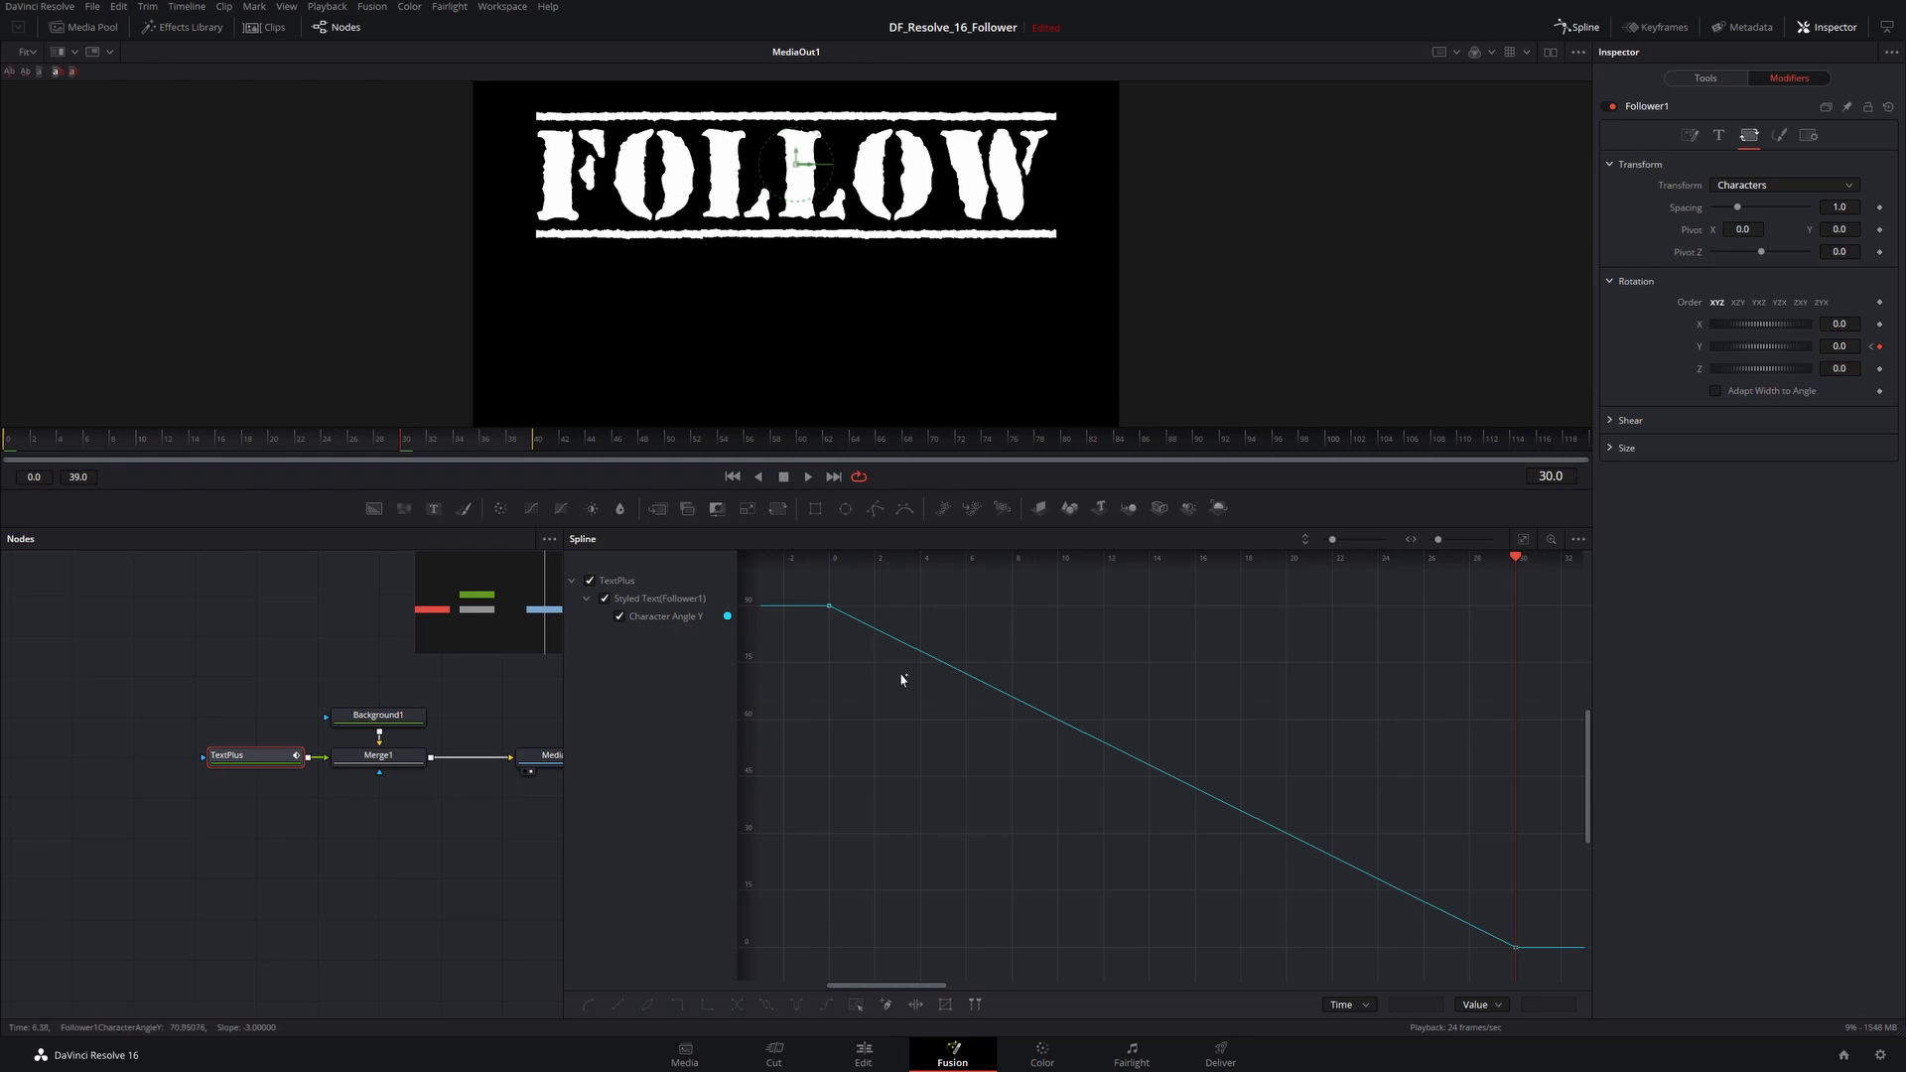
key("space")
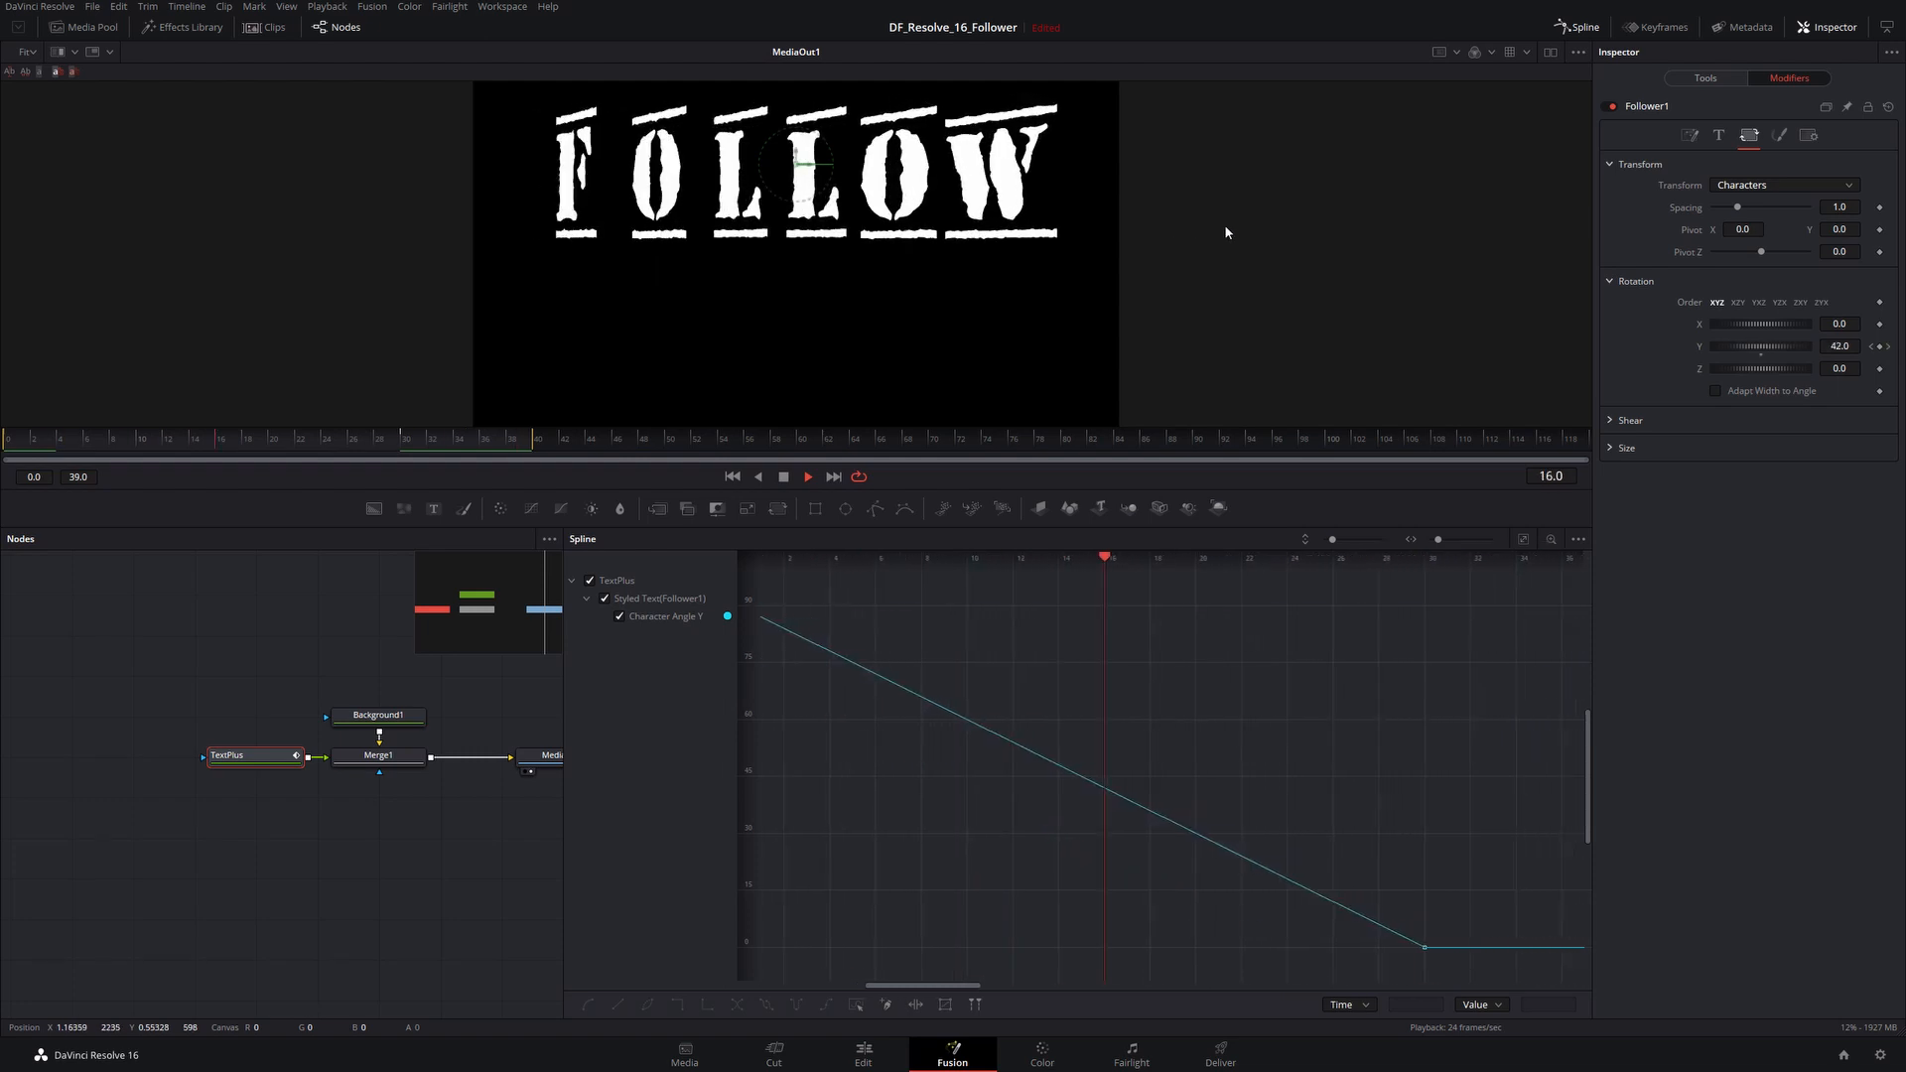
key("space")
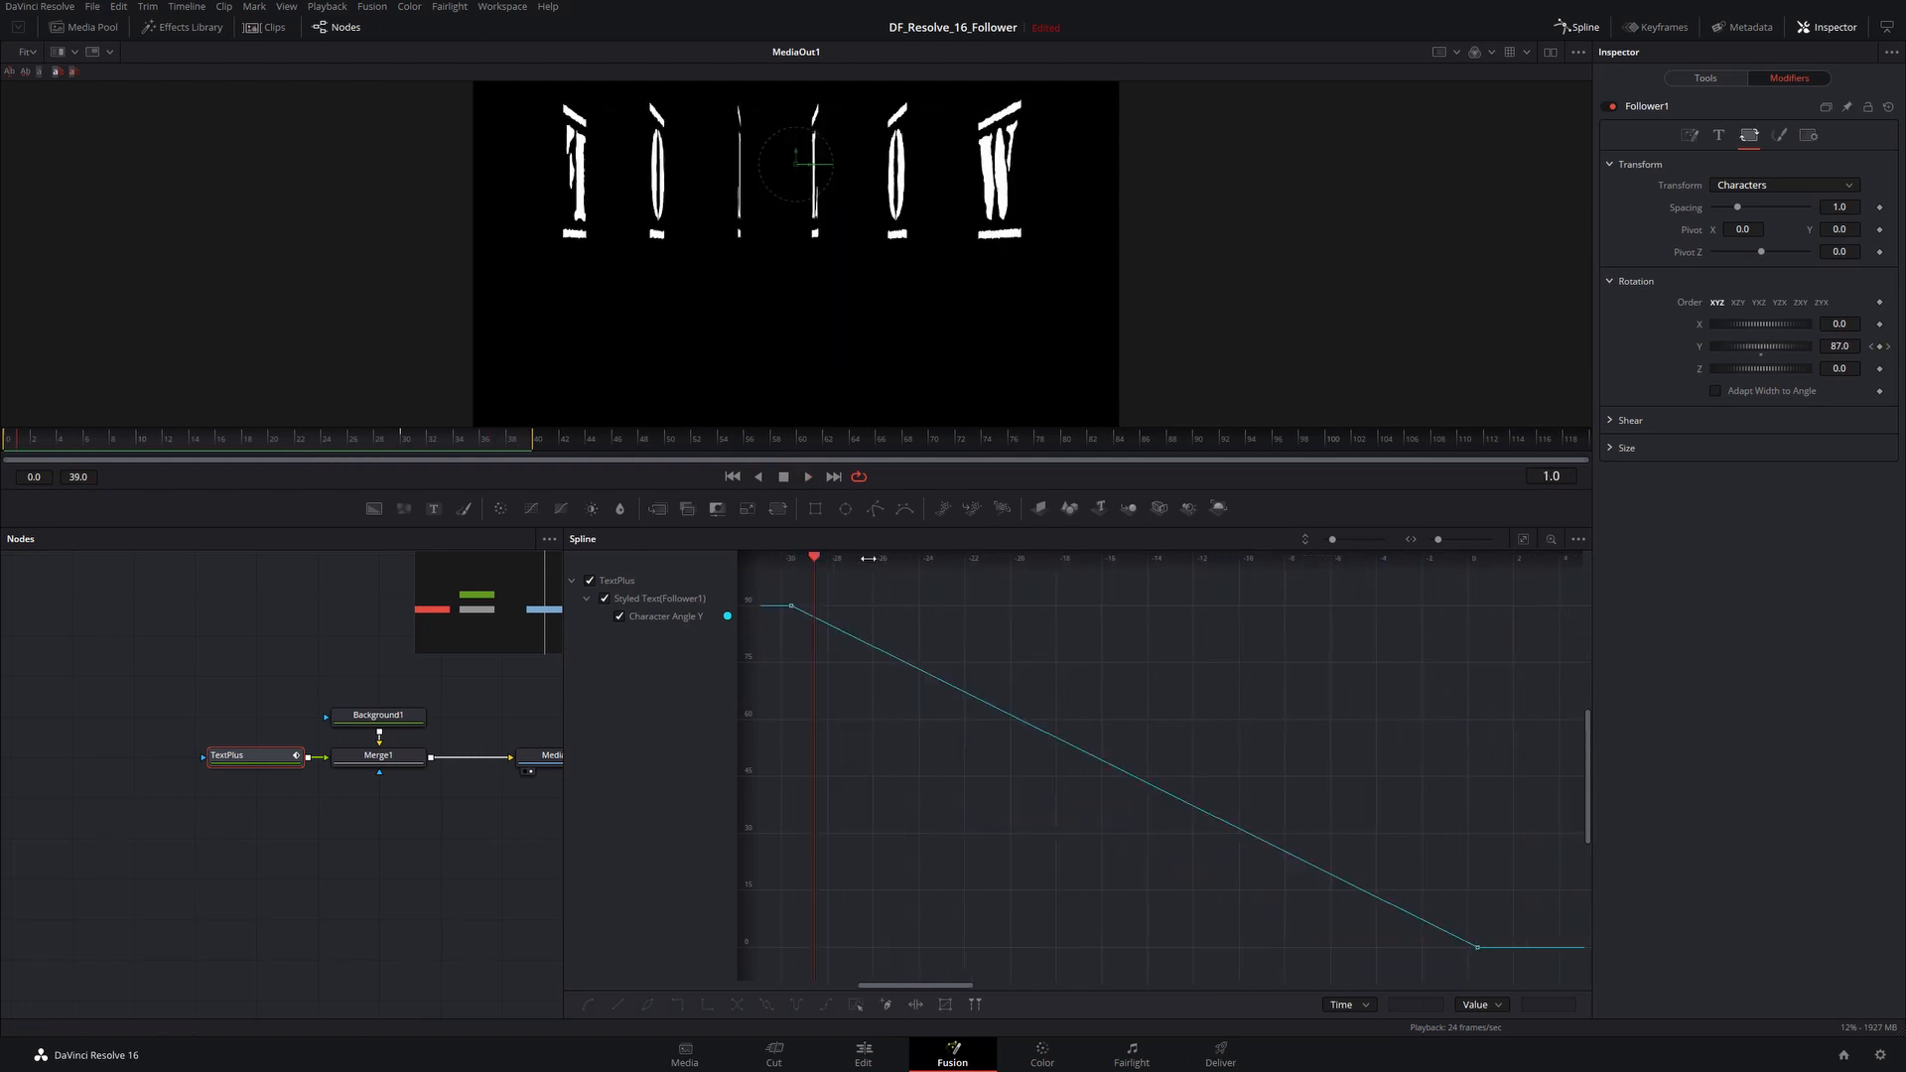
Step: Smooth both Character Angle Y keyframes in the Spline editor and play the eased rotation
left_click_drag(774, 585, 1501, 969)
key("s")
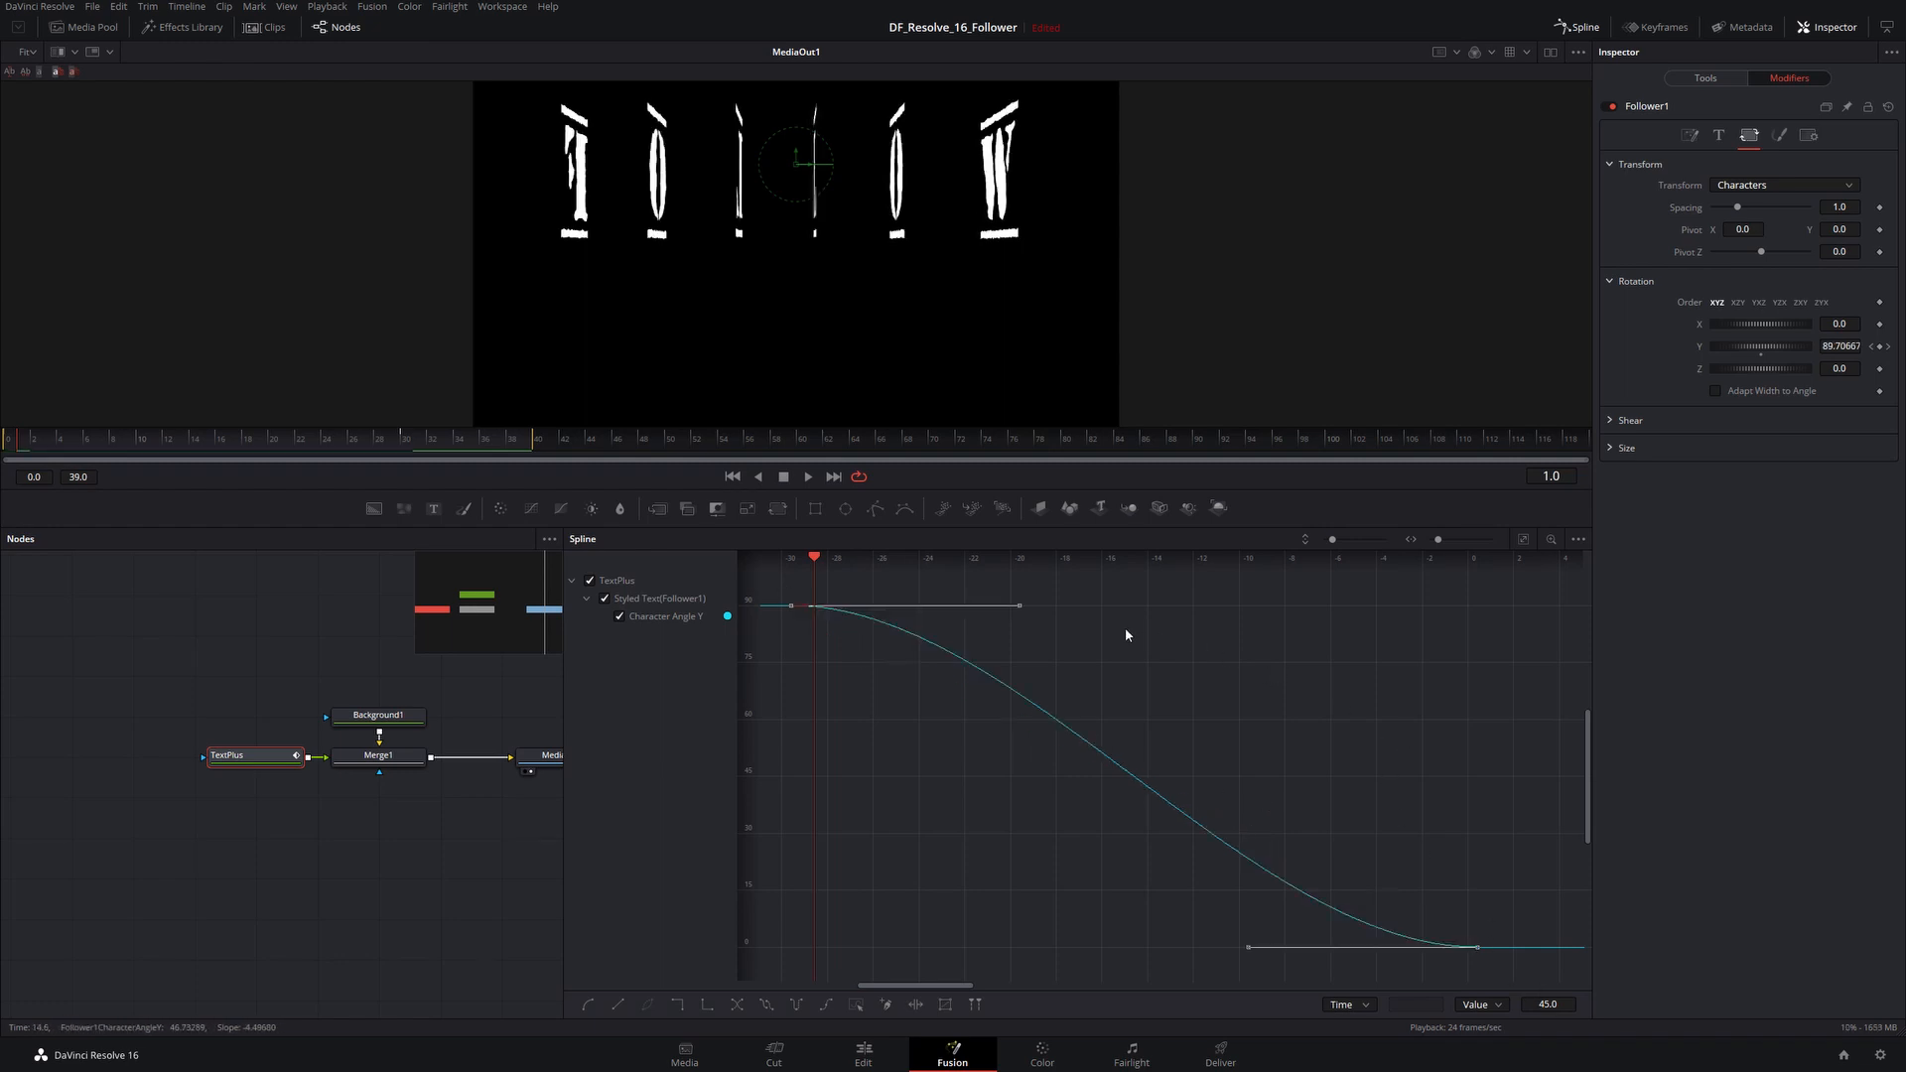
key("space")
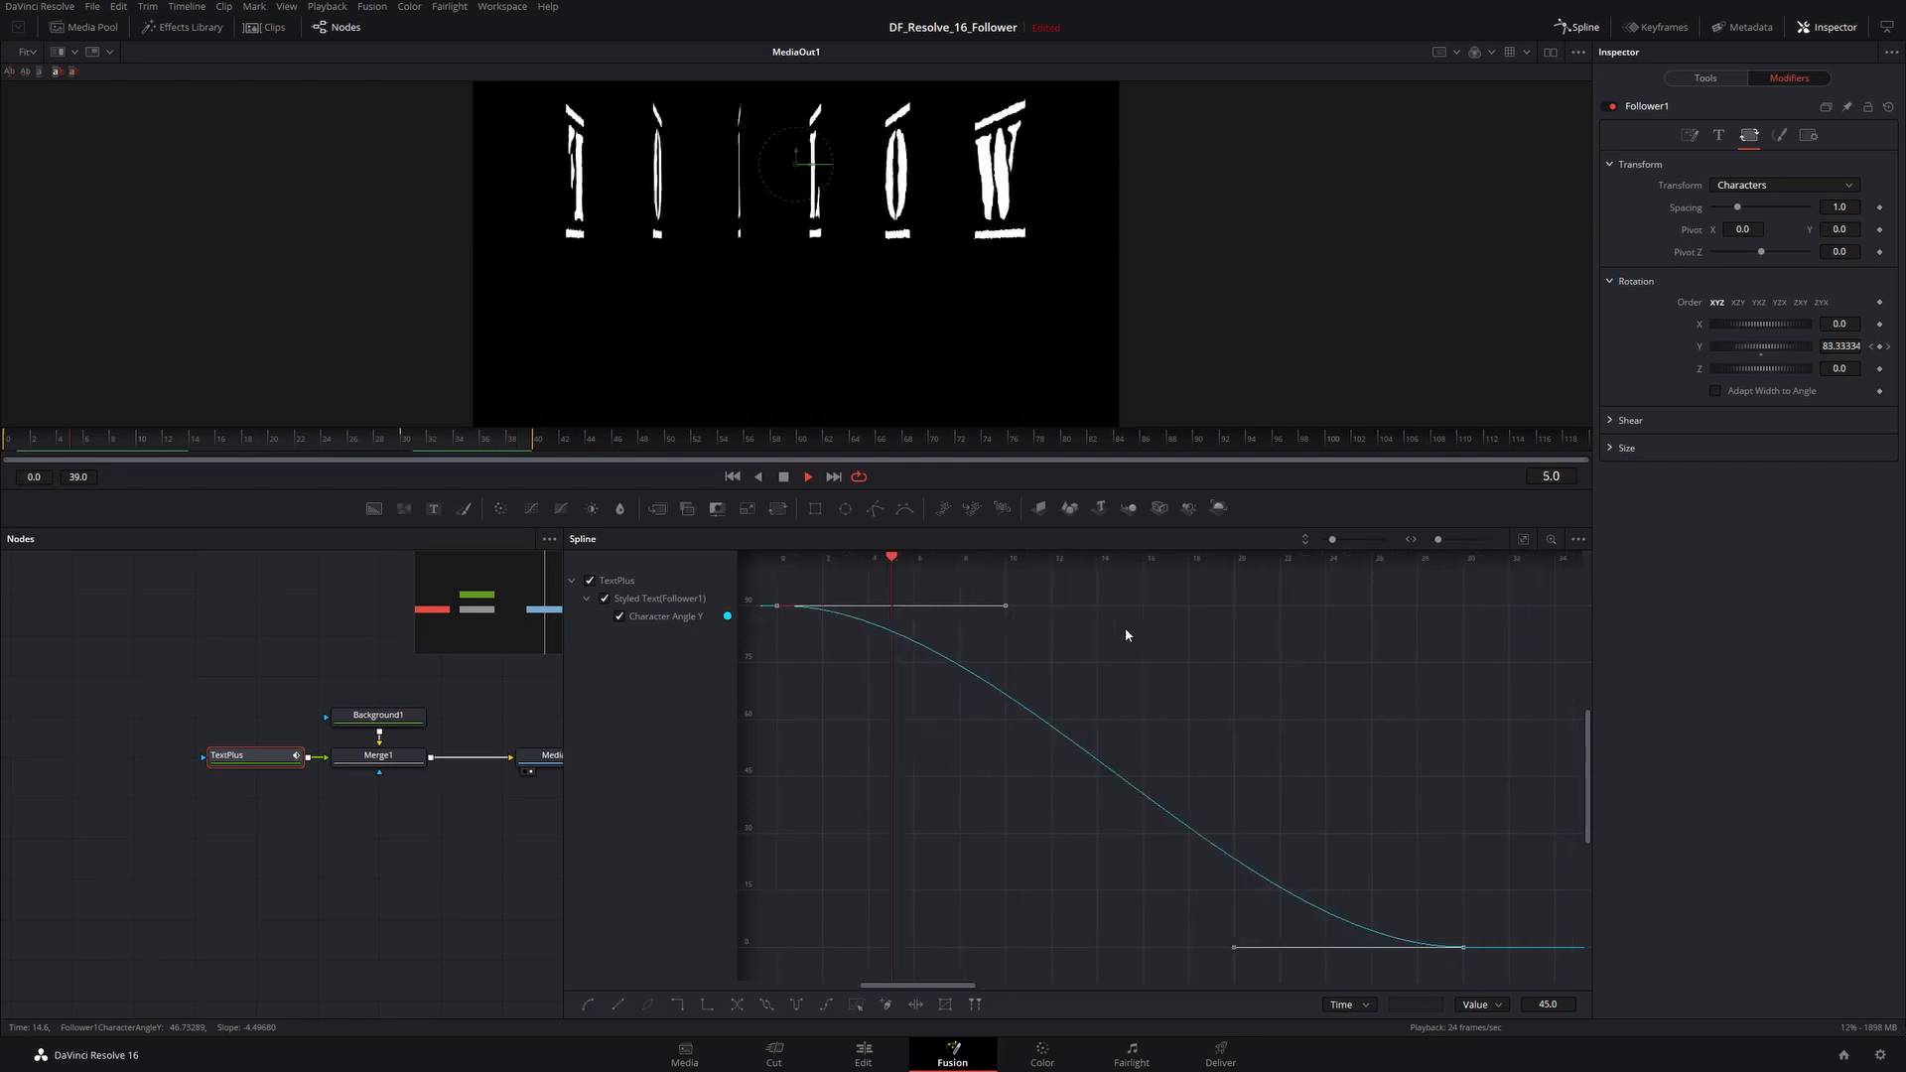
key("space")
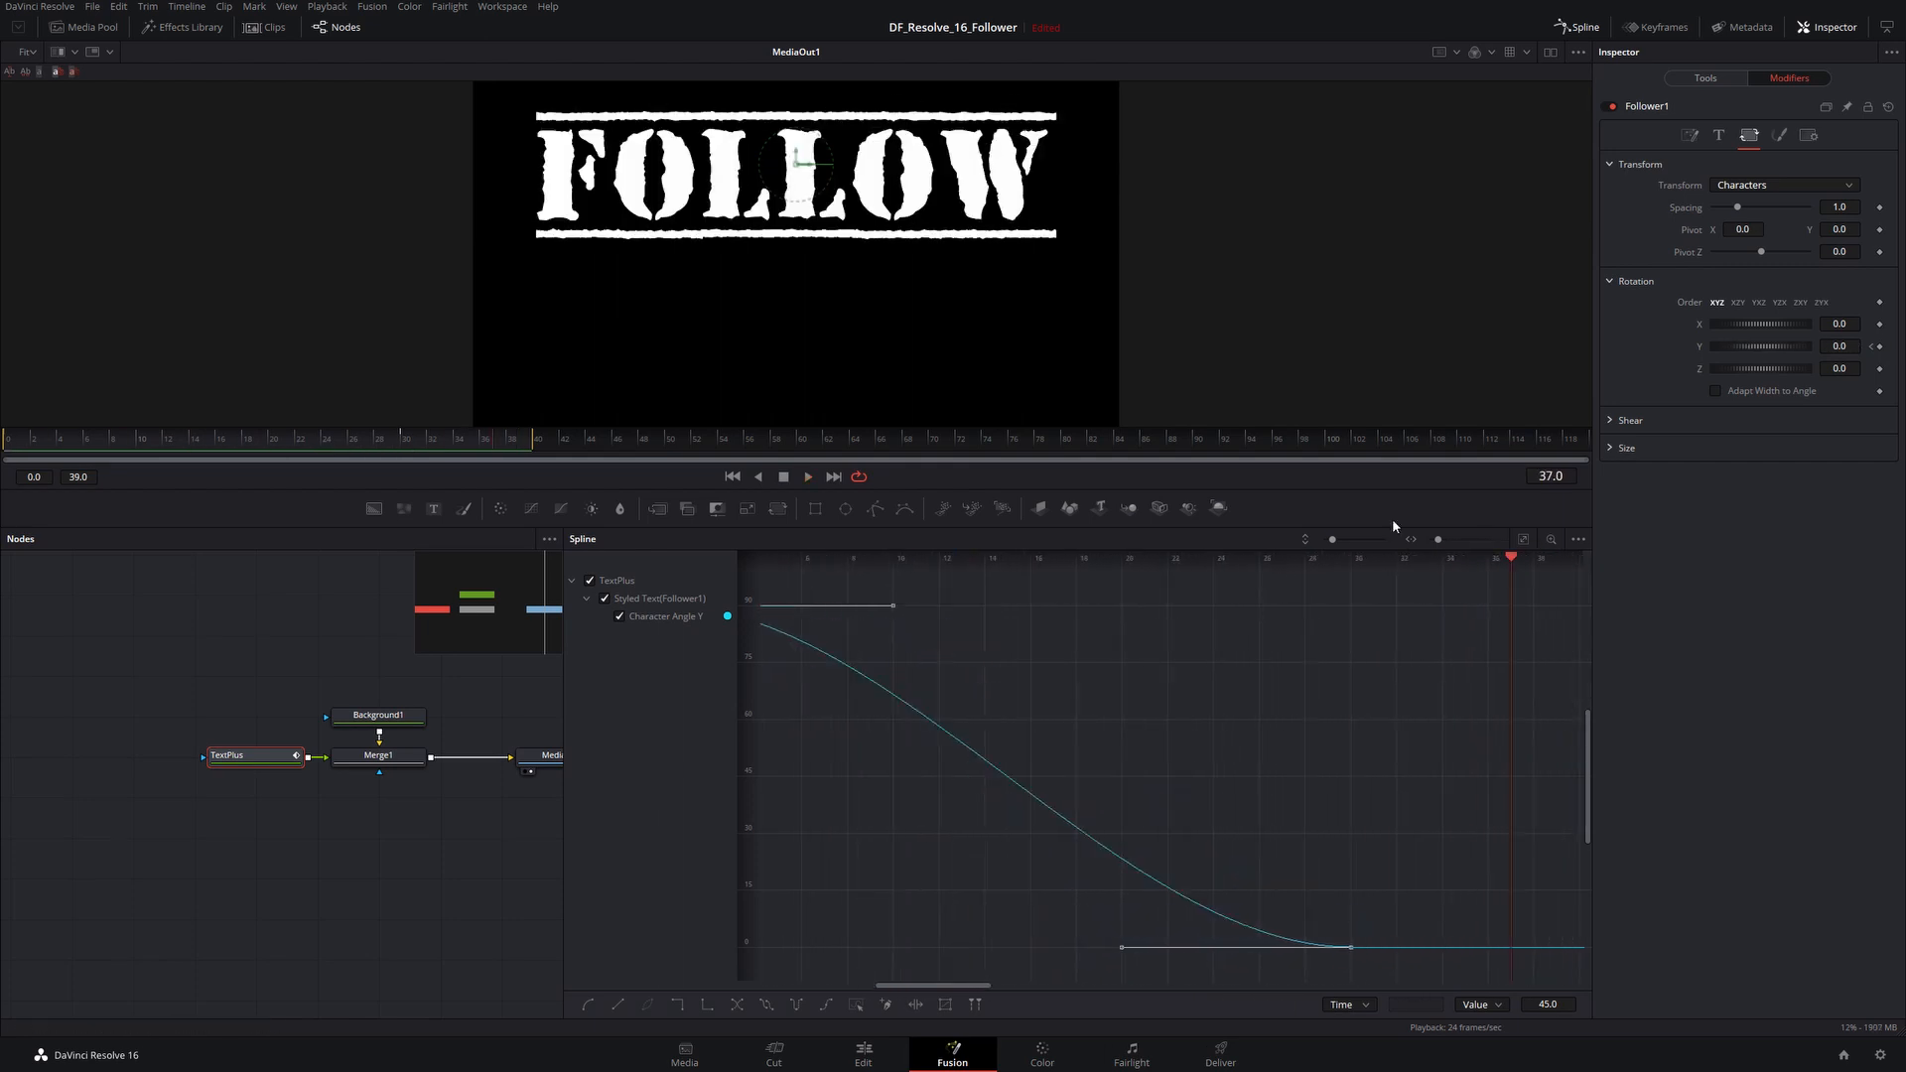
Step: Examine the Follower's Shading Elements and its list of selectable elements
left_click(1778, 136)
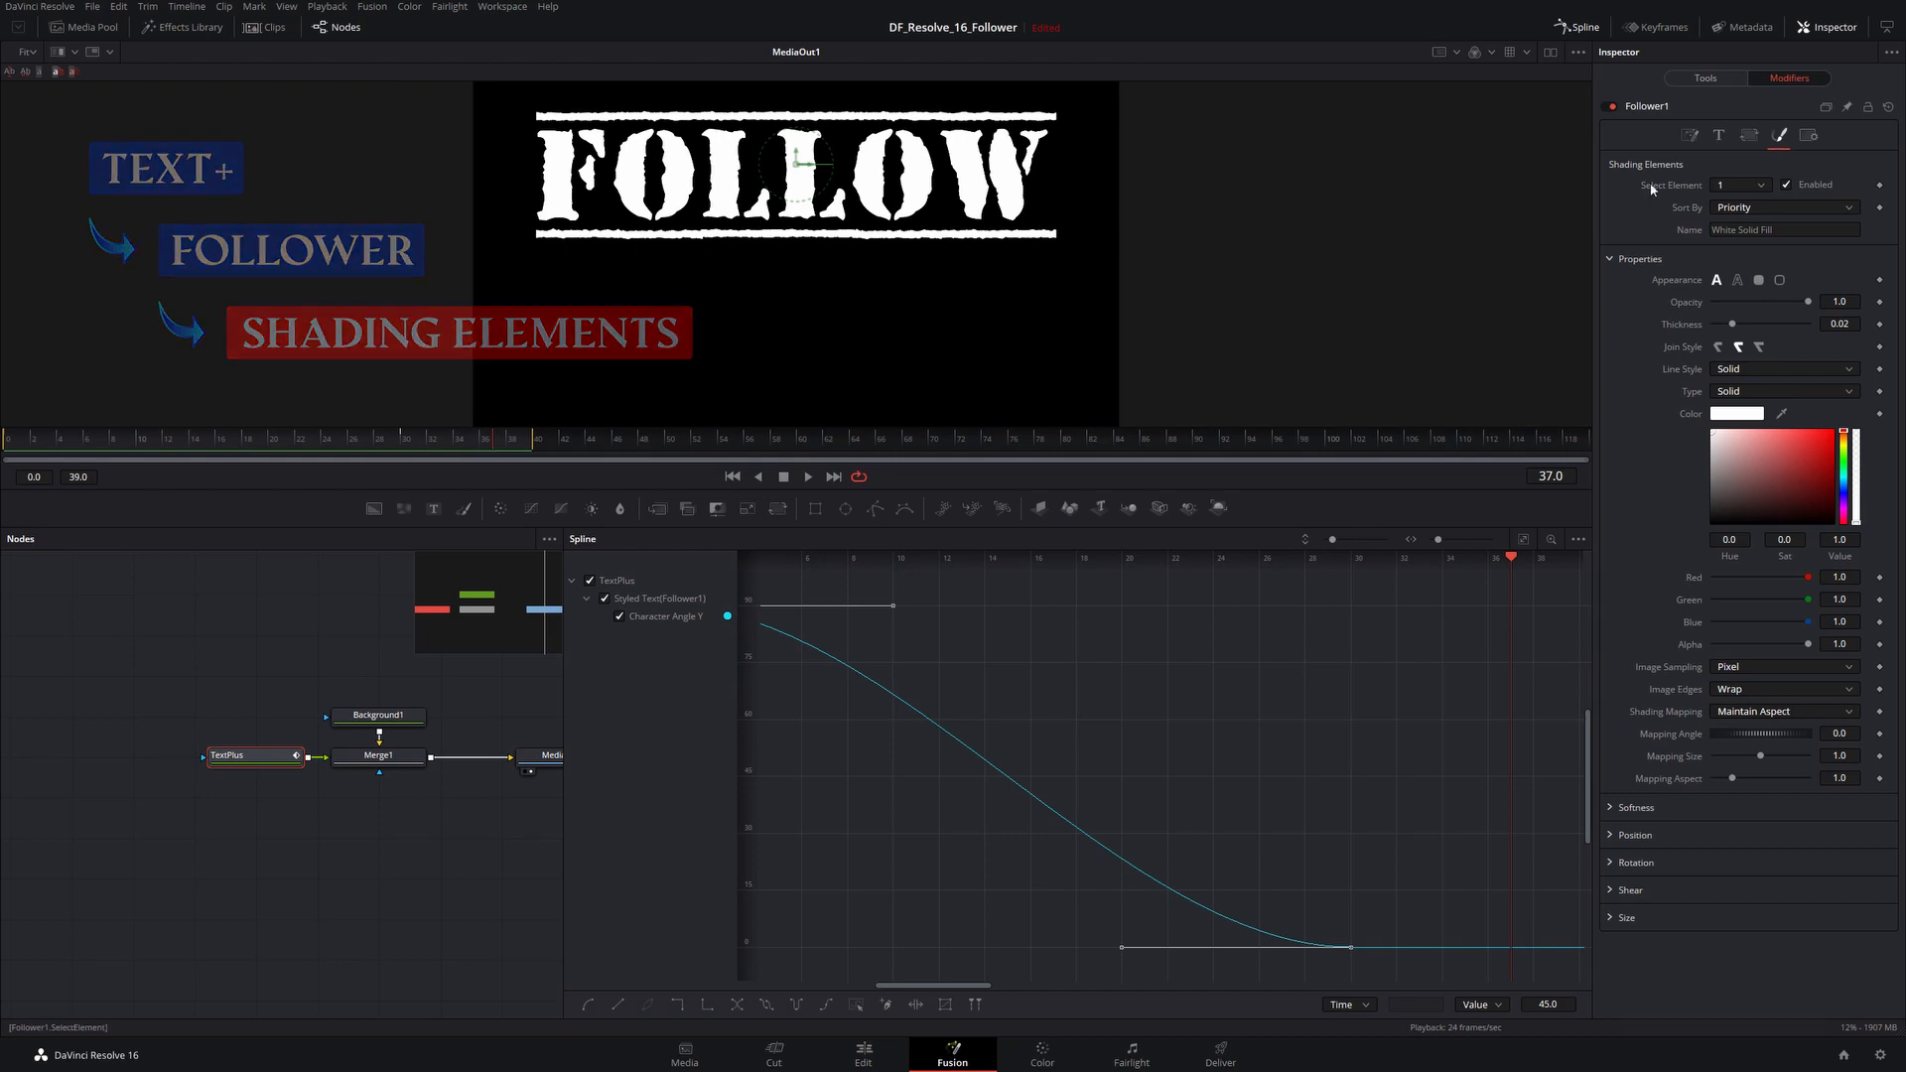
left_click(1761, 185)
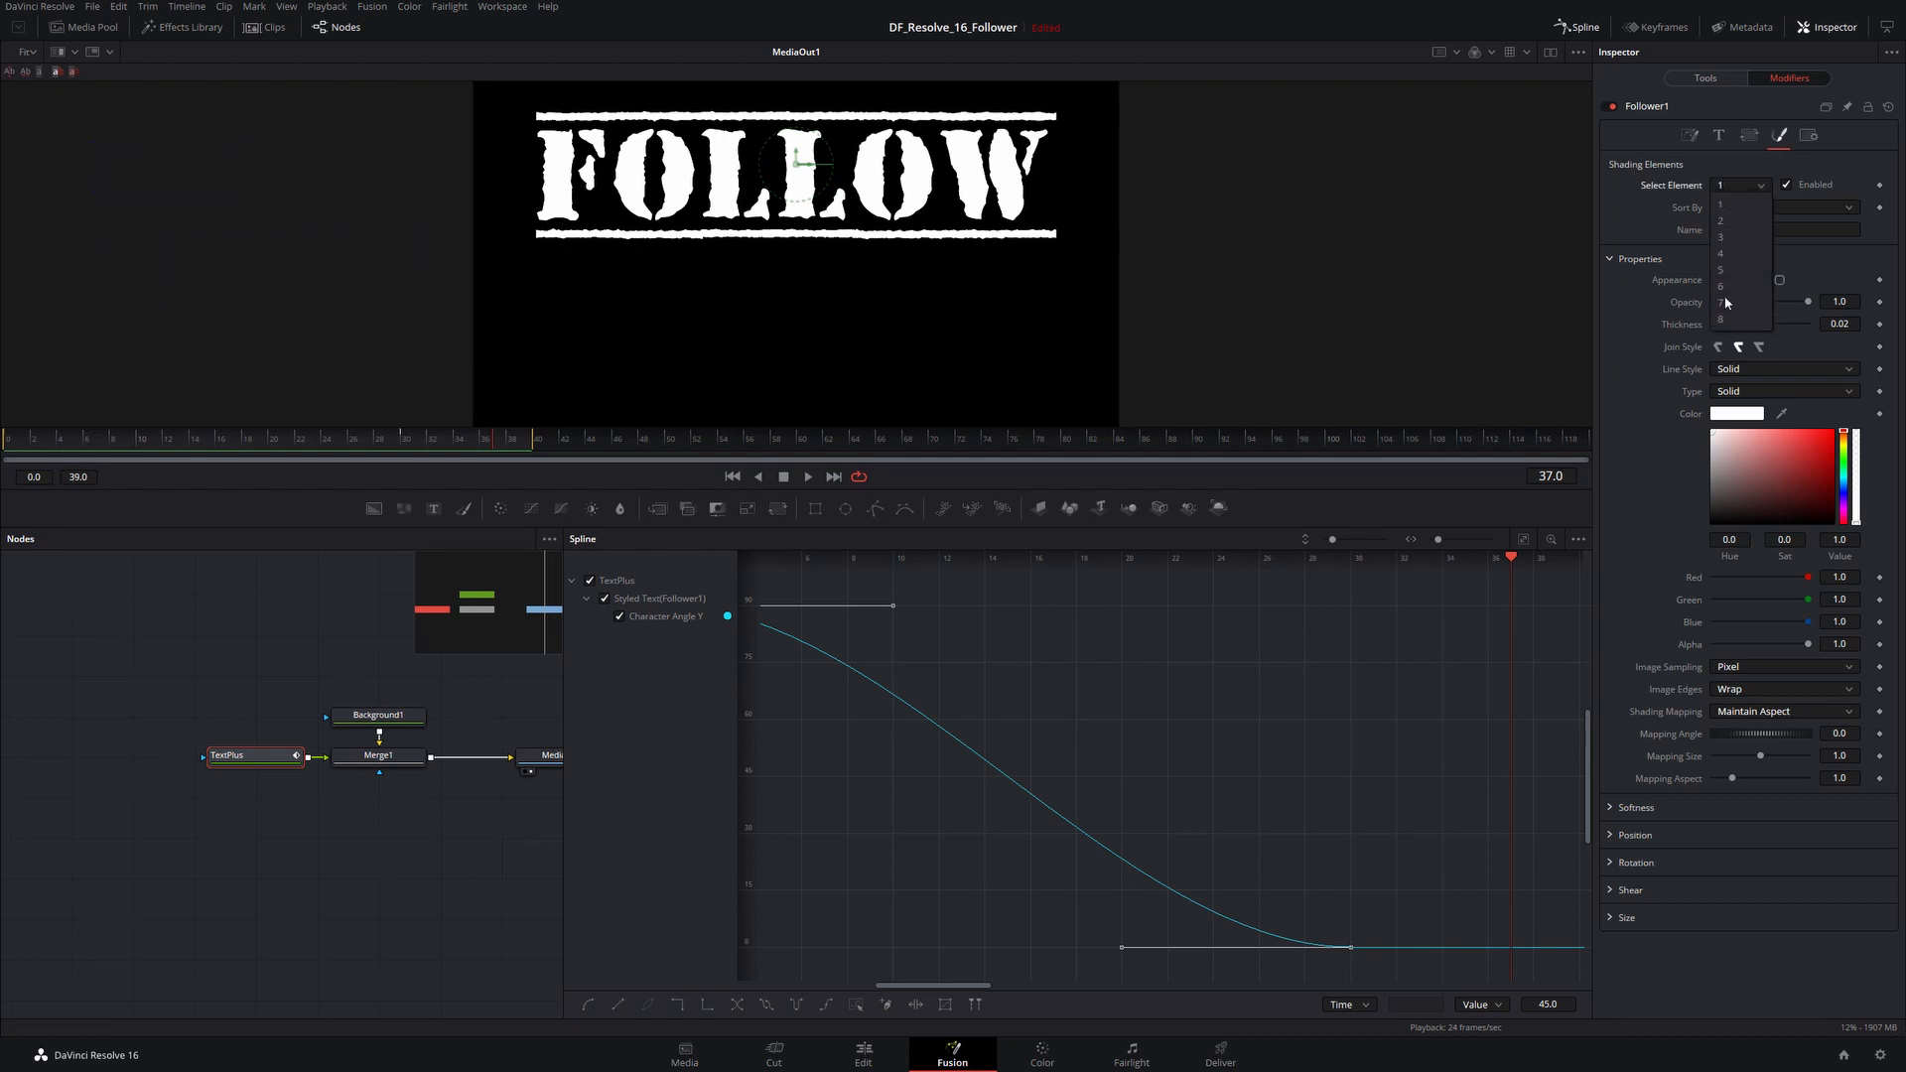
left_click(1641, 205)
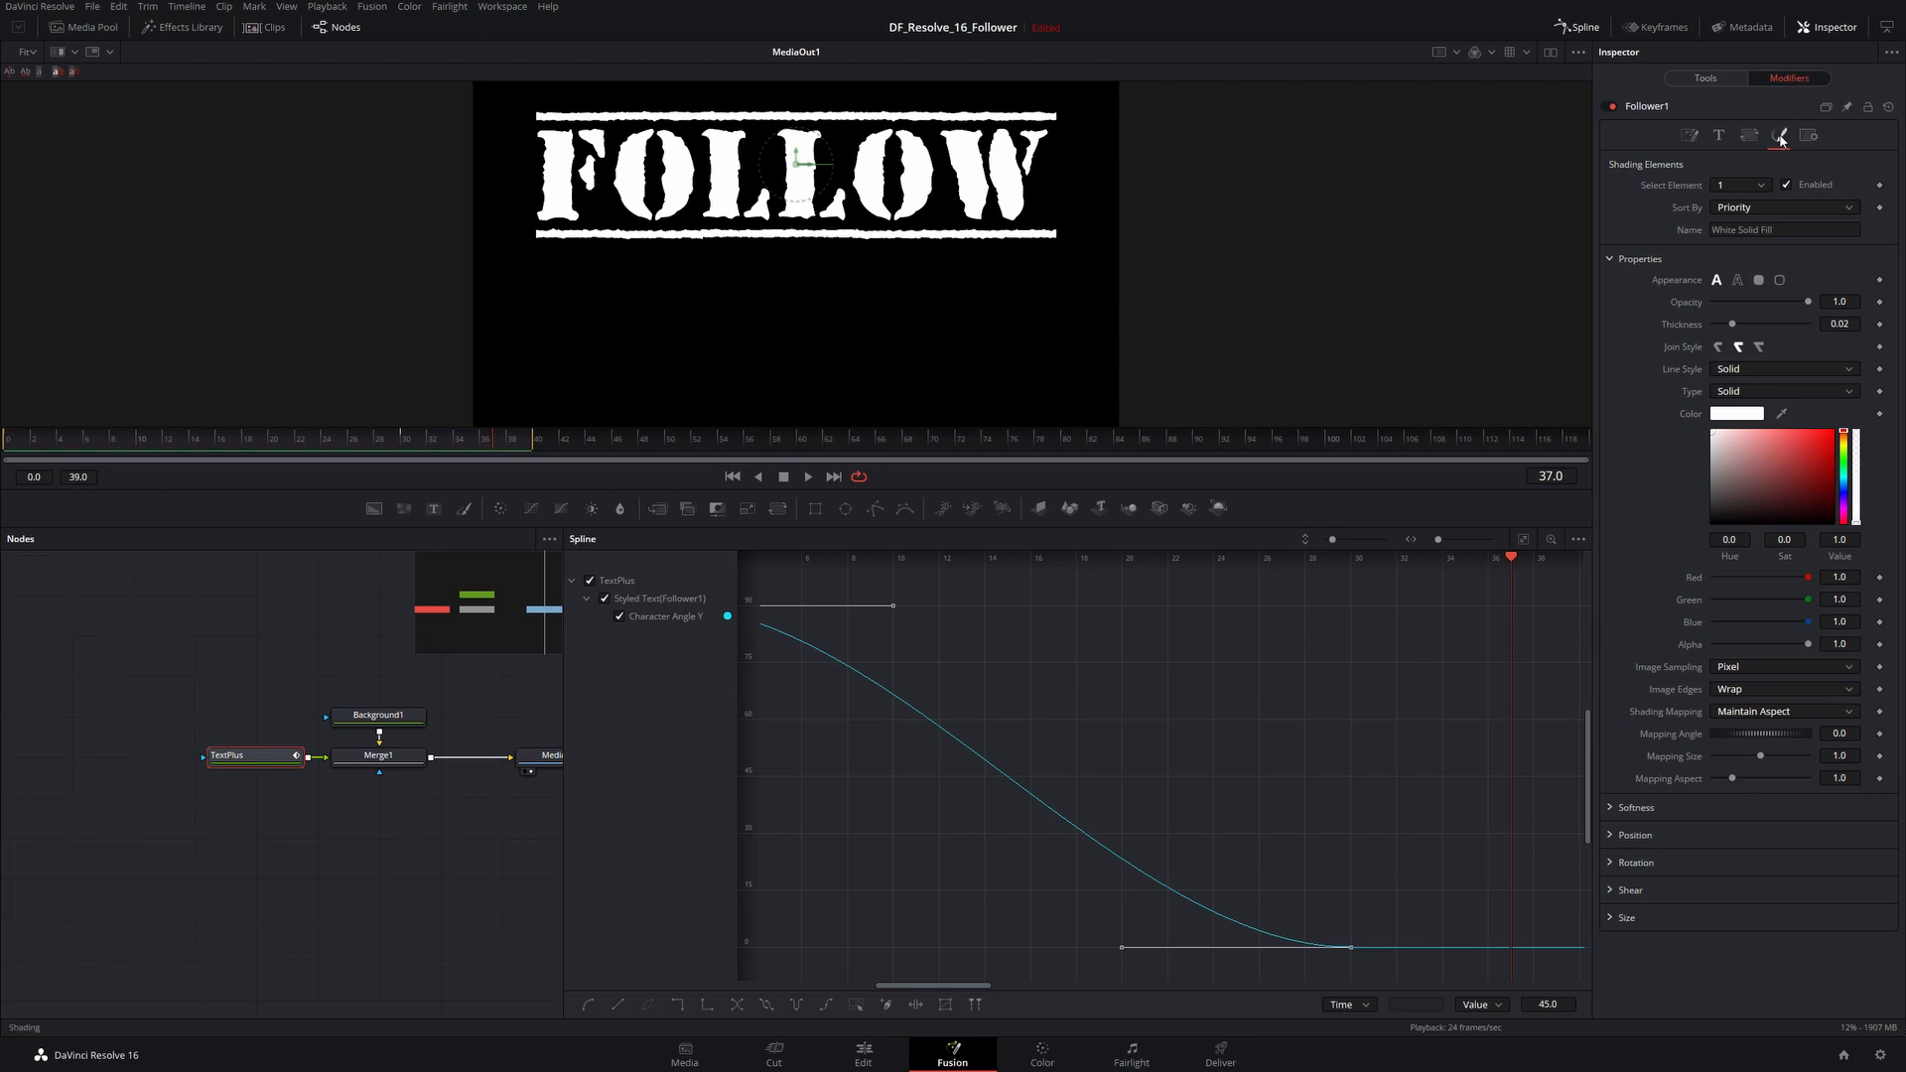
Step: Try the Text+ node's shading element 2, the Red Outline, inspect it in an enlarged viewer, and disable it again
left_click(1720, 78)
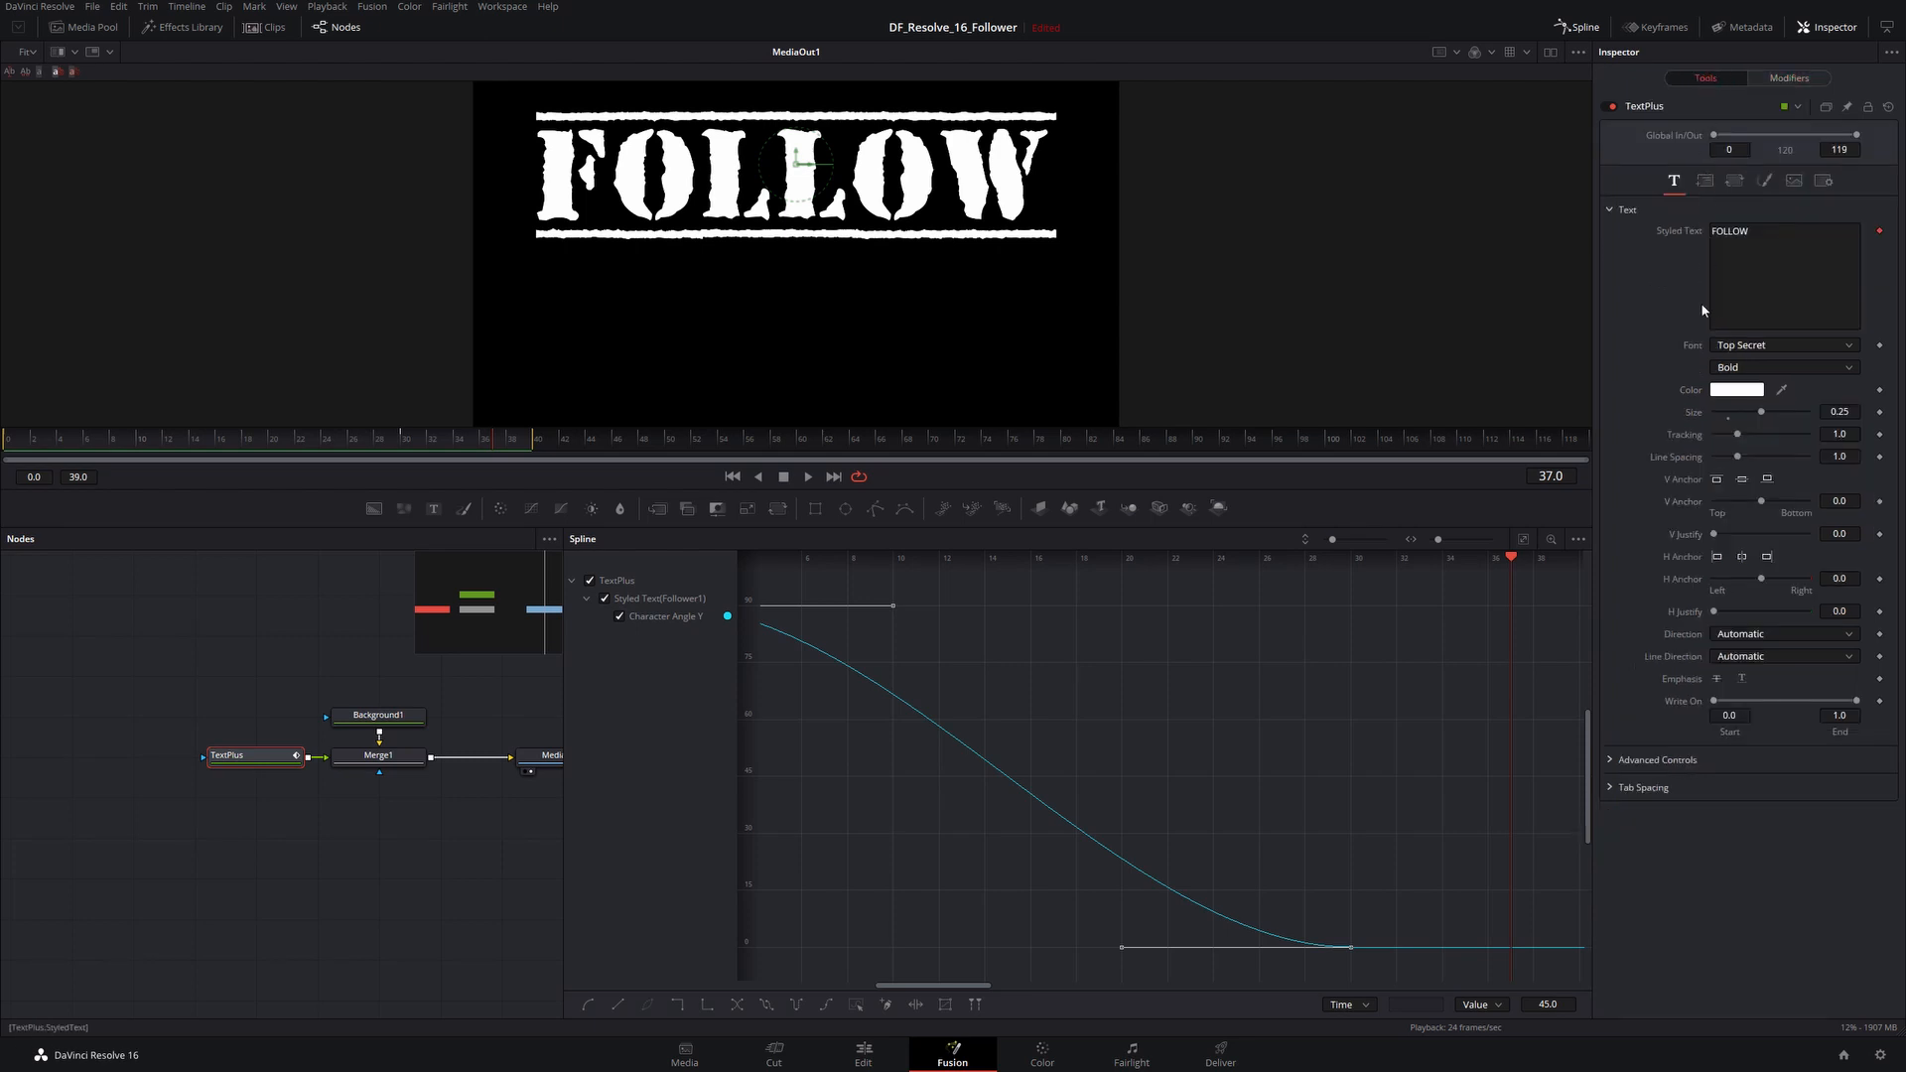
left_click(1765, 181)
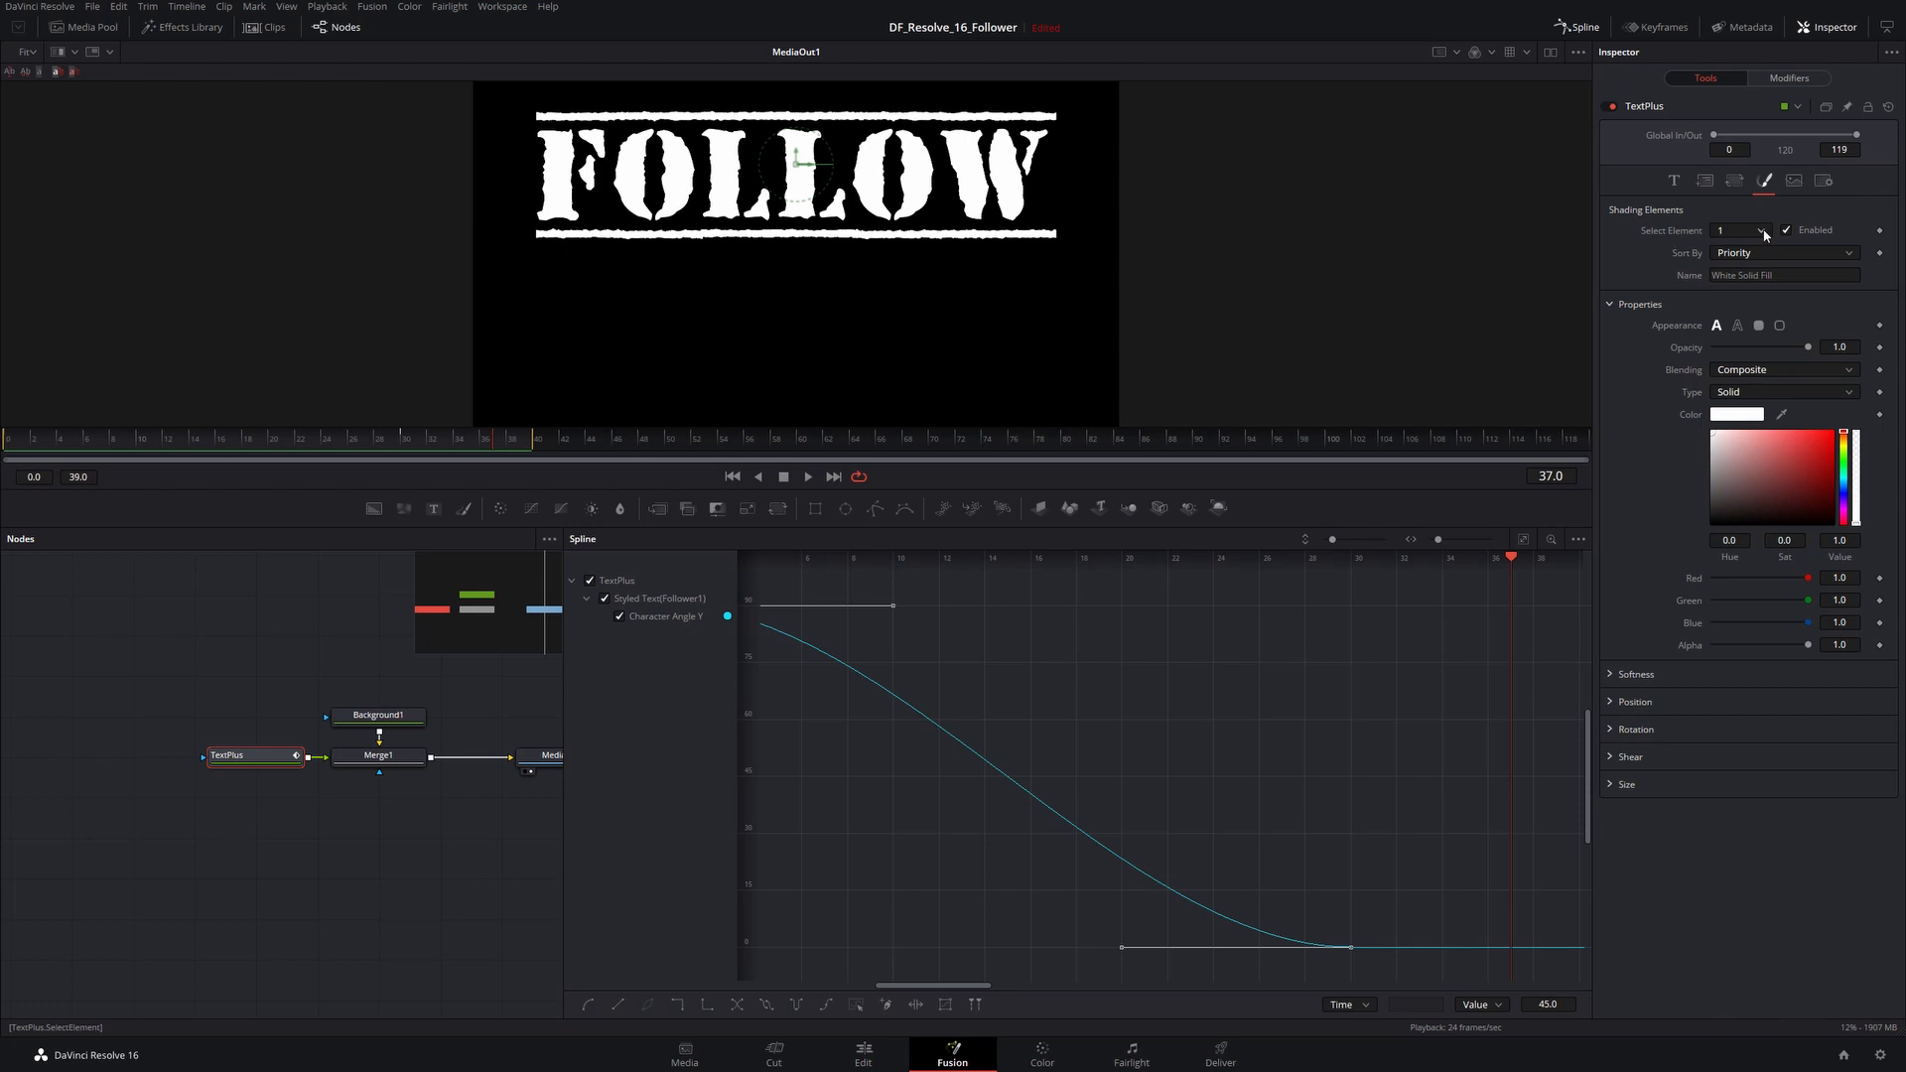
left_click(1762, 232)
left_click(1733, 266)
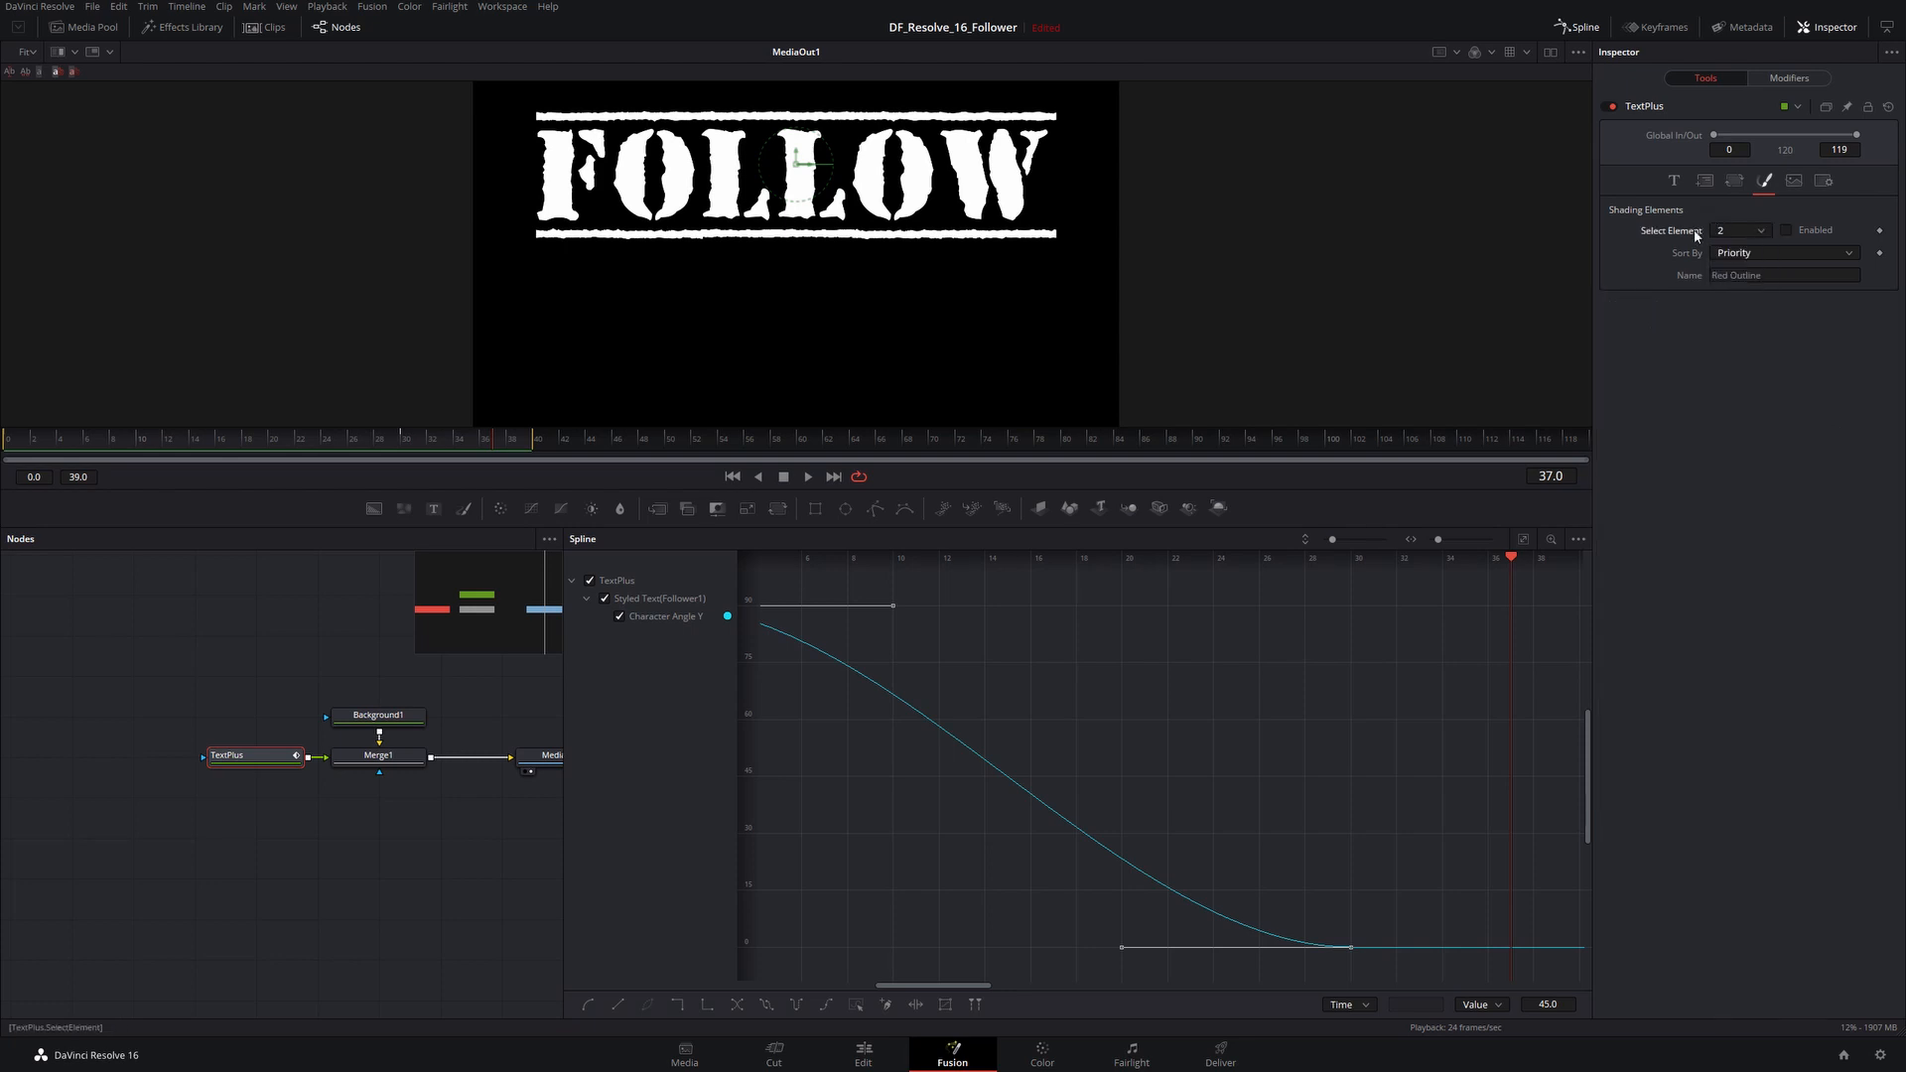
left_click(1785, 230)
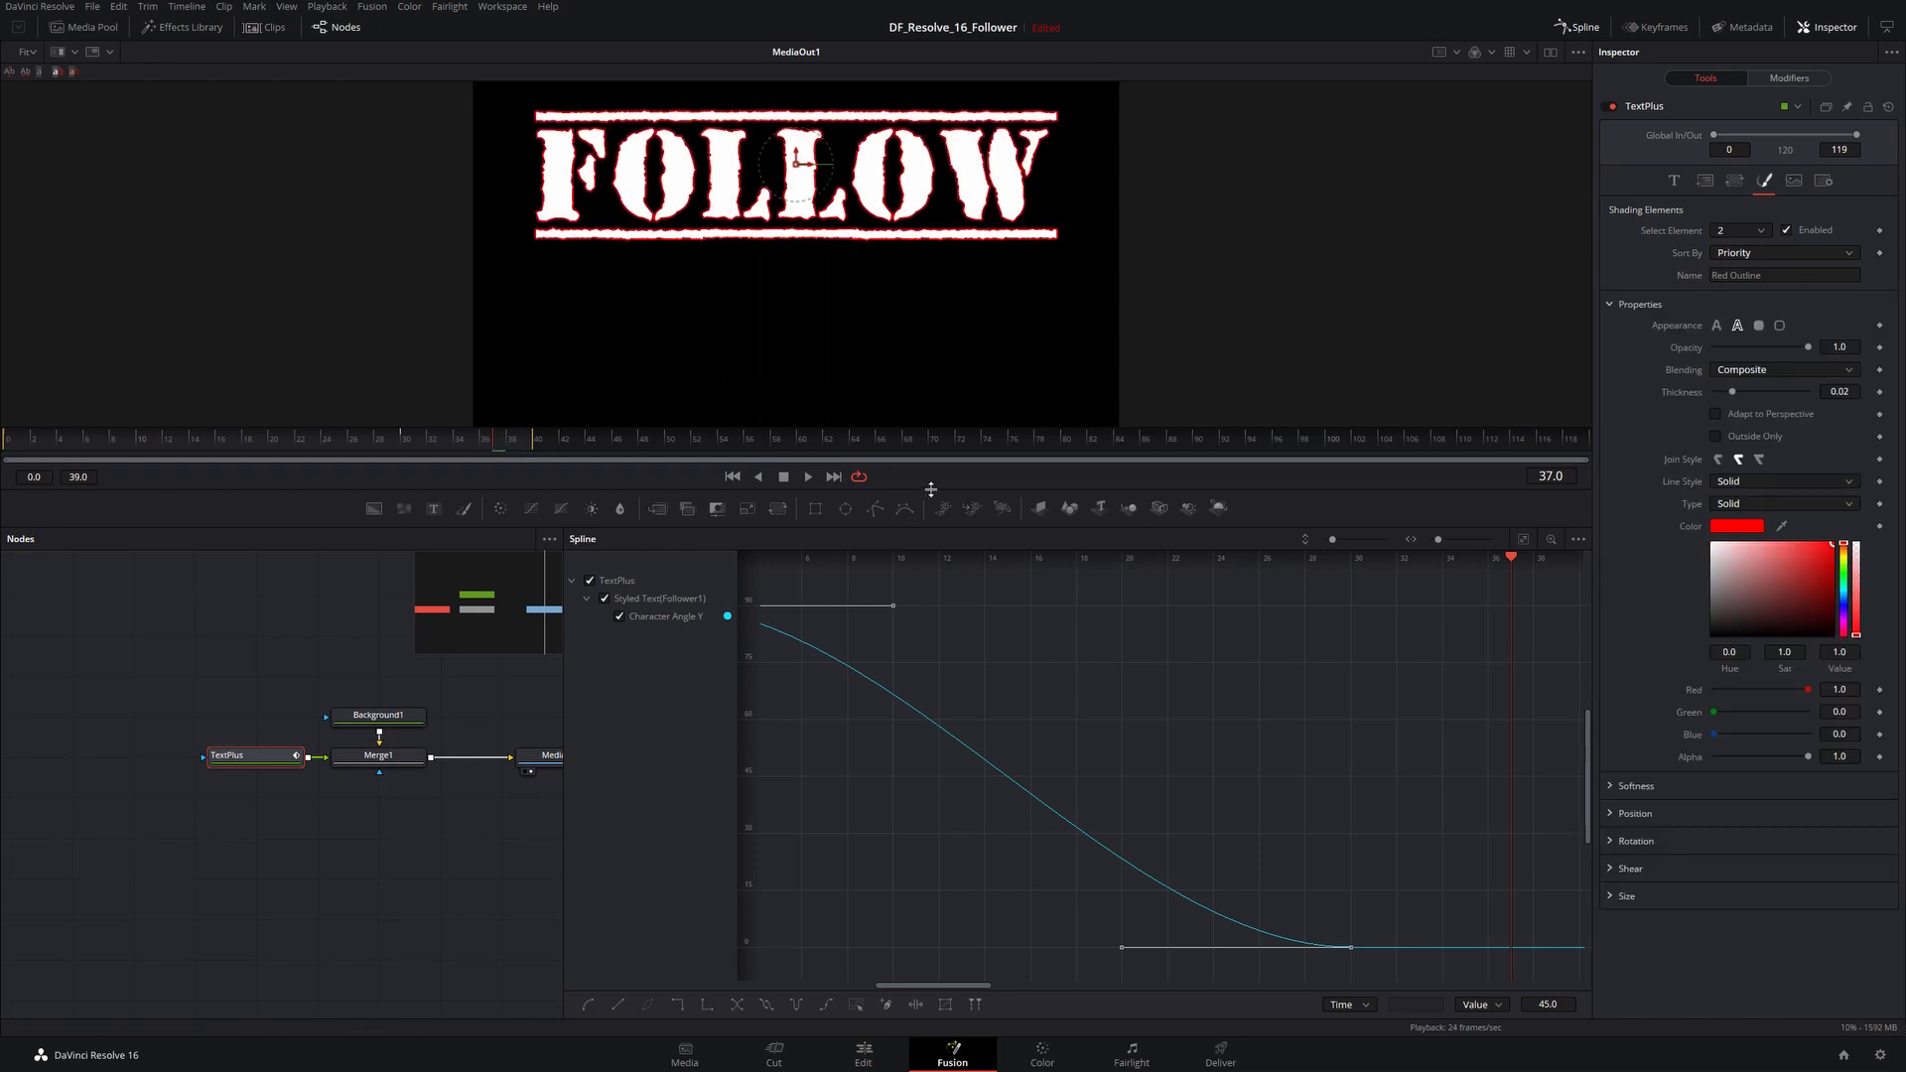
left_click_drag(930, 488, 931, 615)
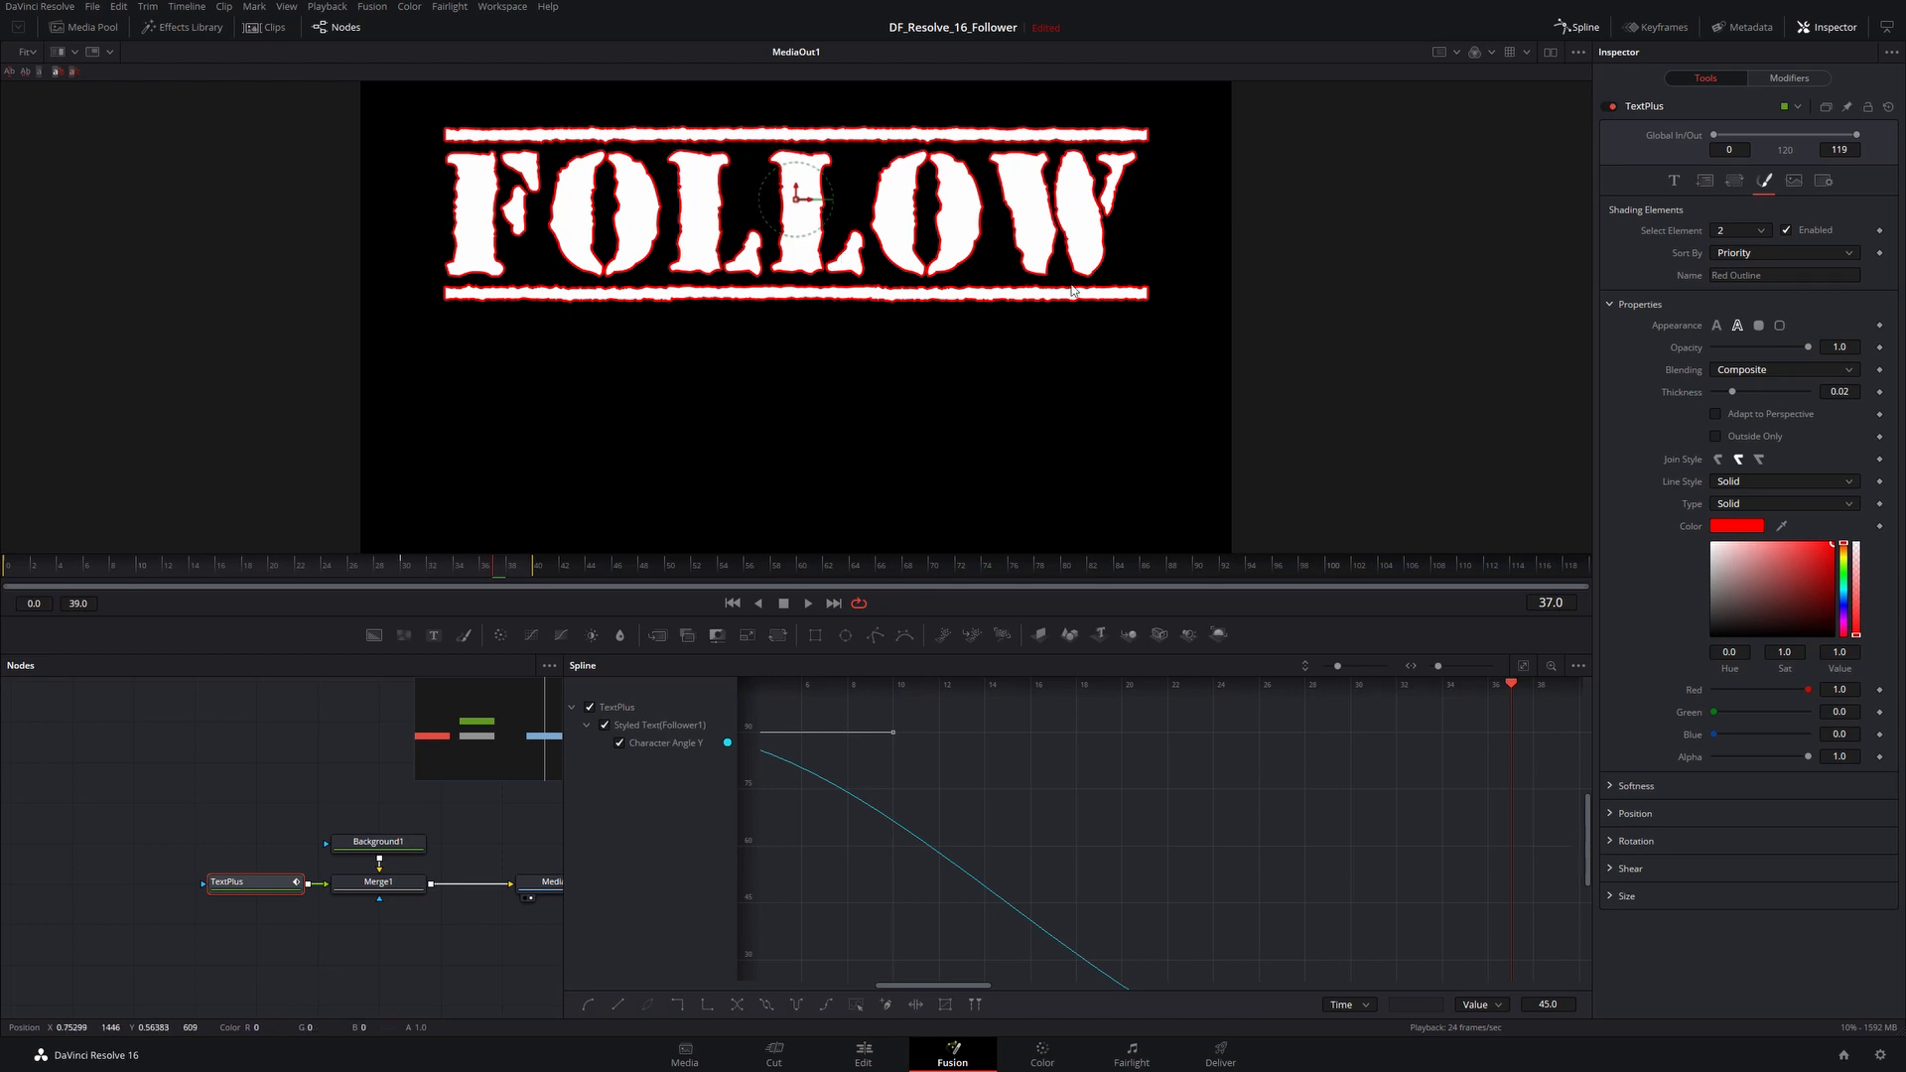
left_click(1786, 230)
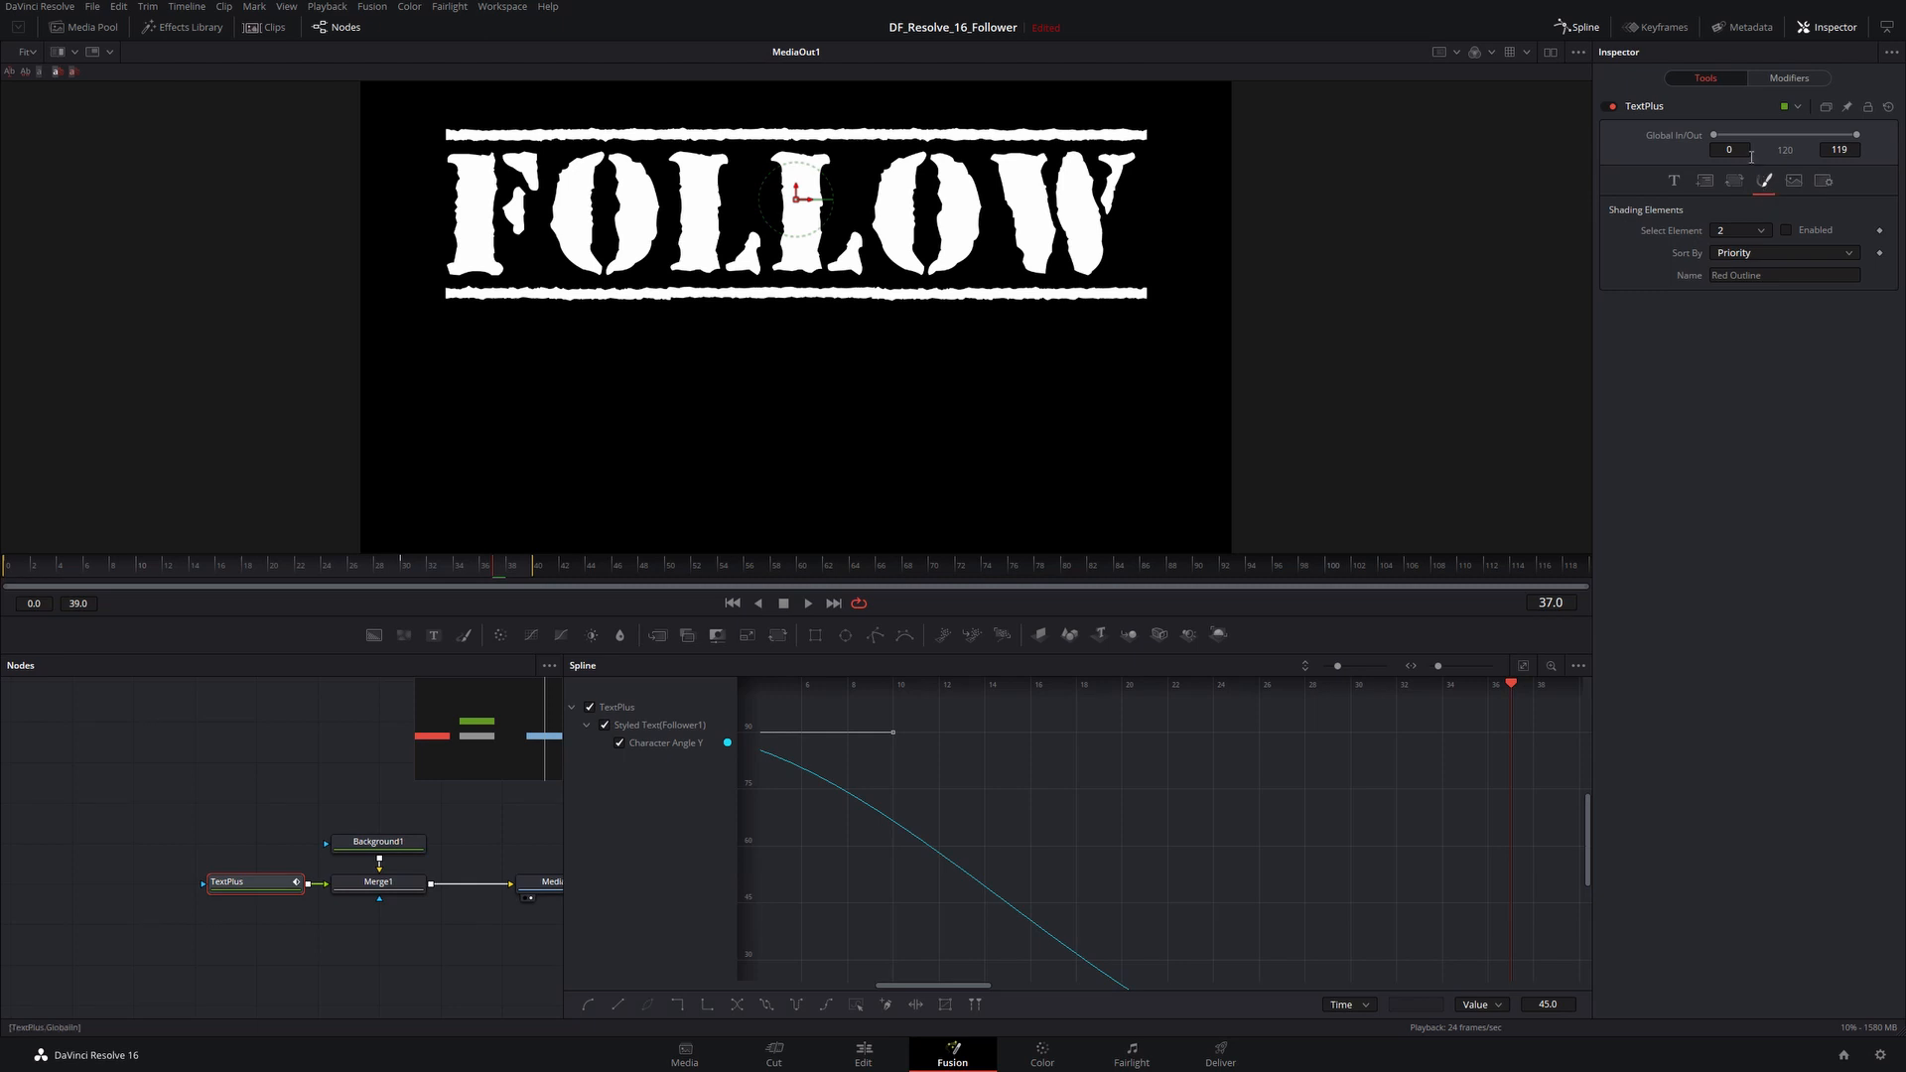
Step: Go back to the Follower's shading settings and check its element list, keeping element 1 selected
left_click(1781, 79)
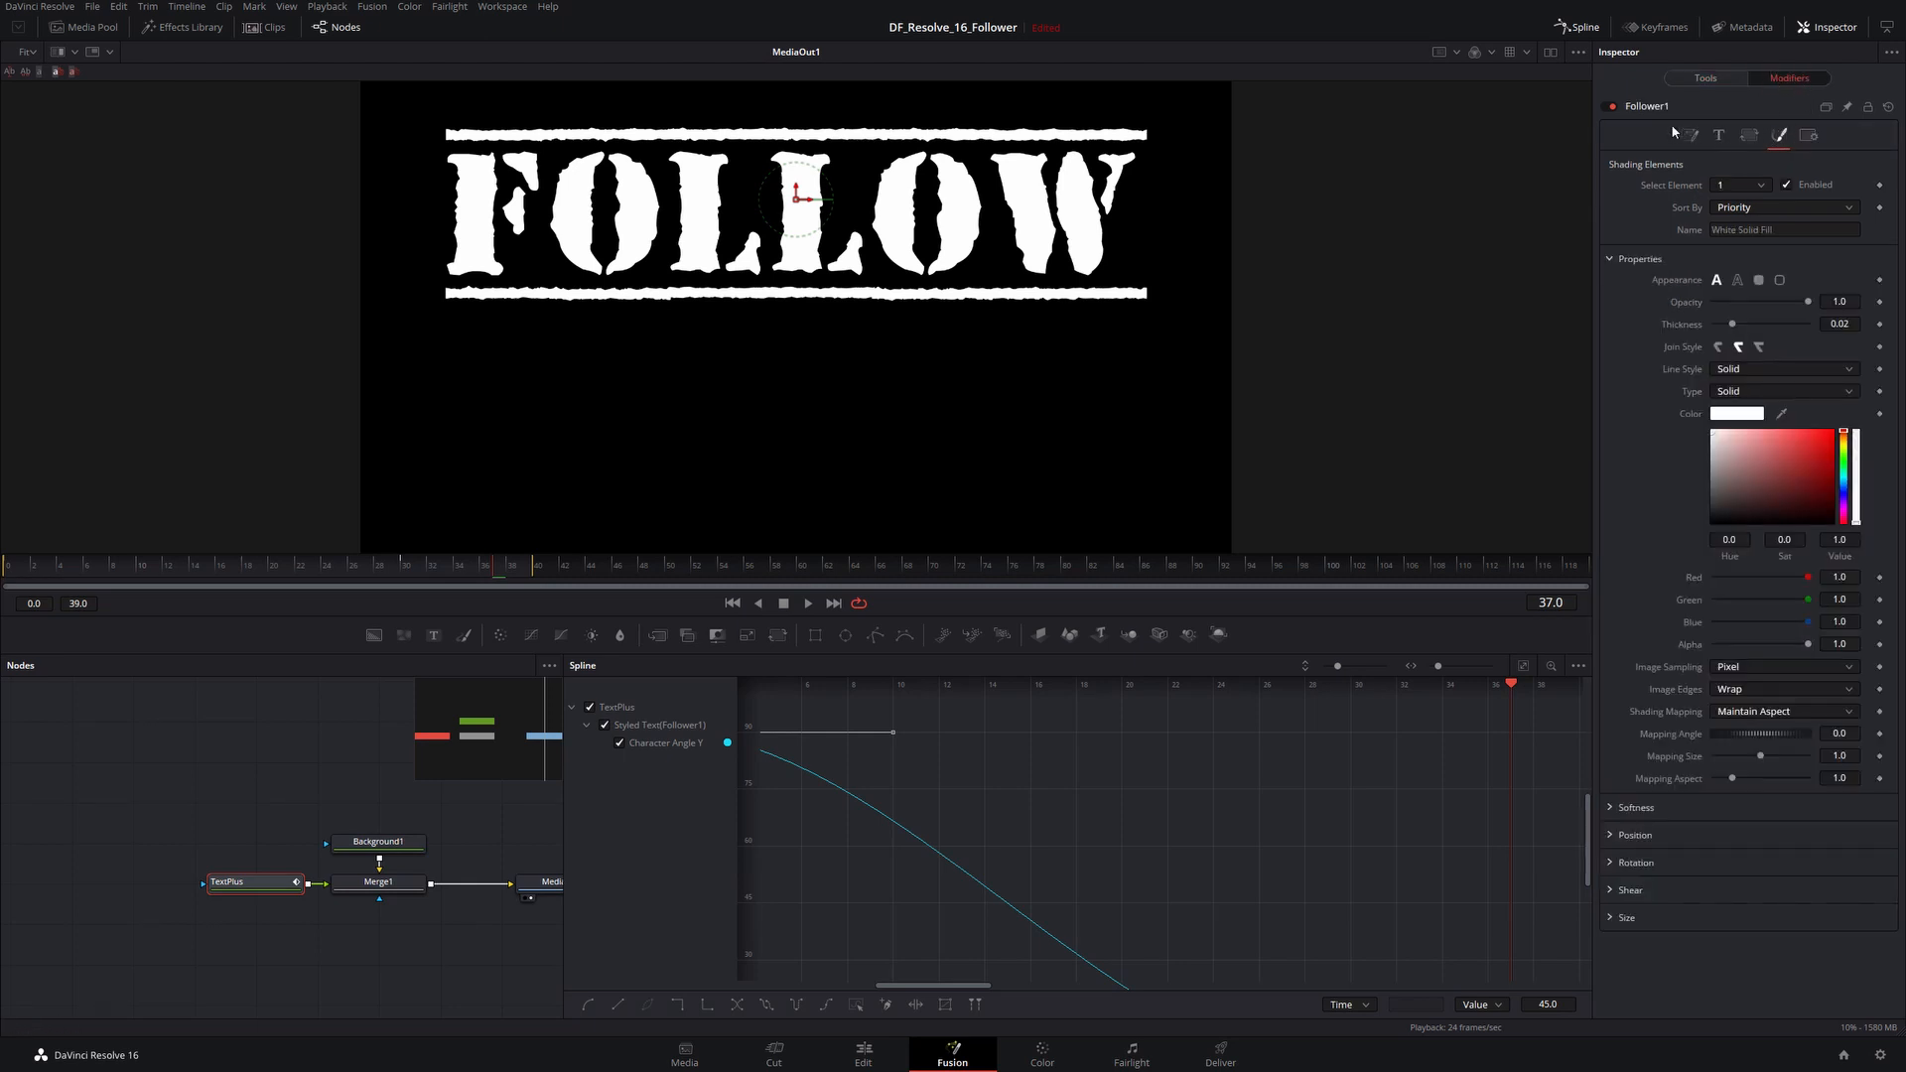
left_click(1745, 185)
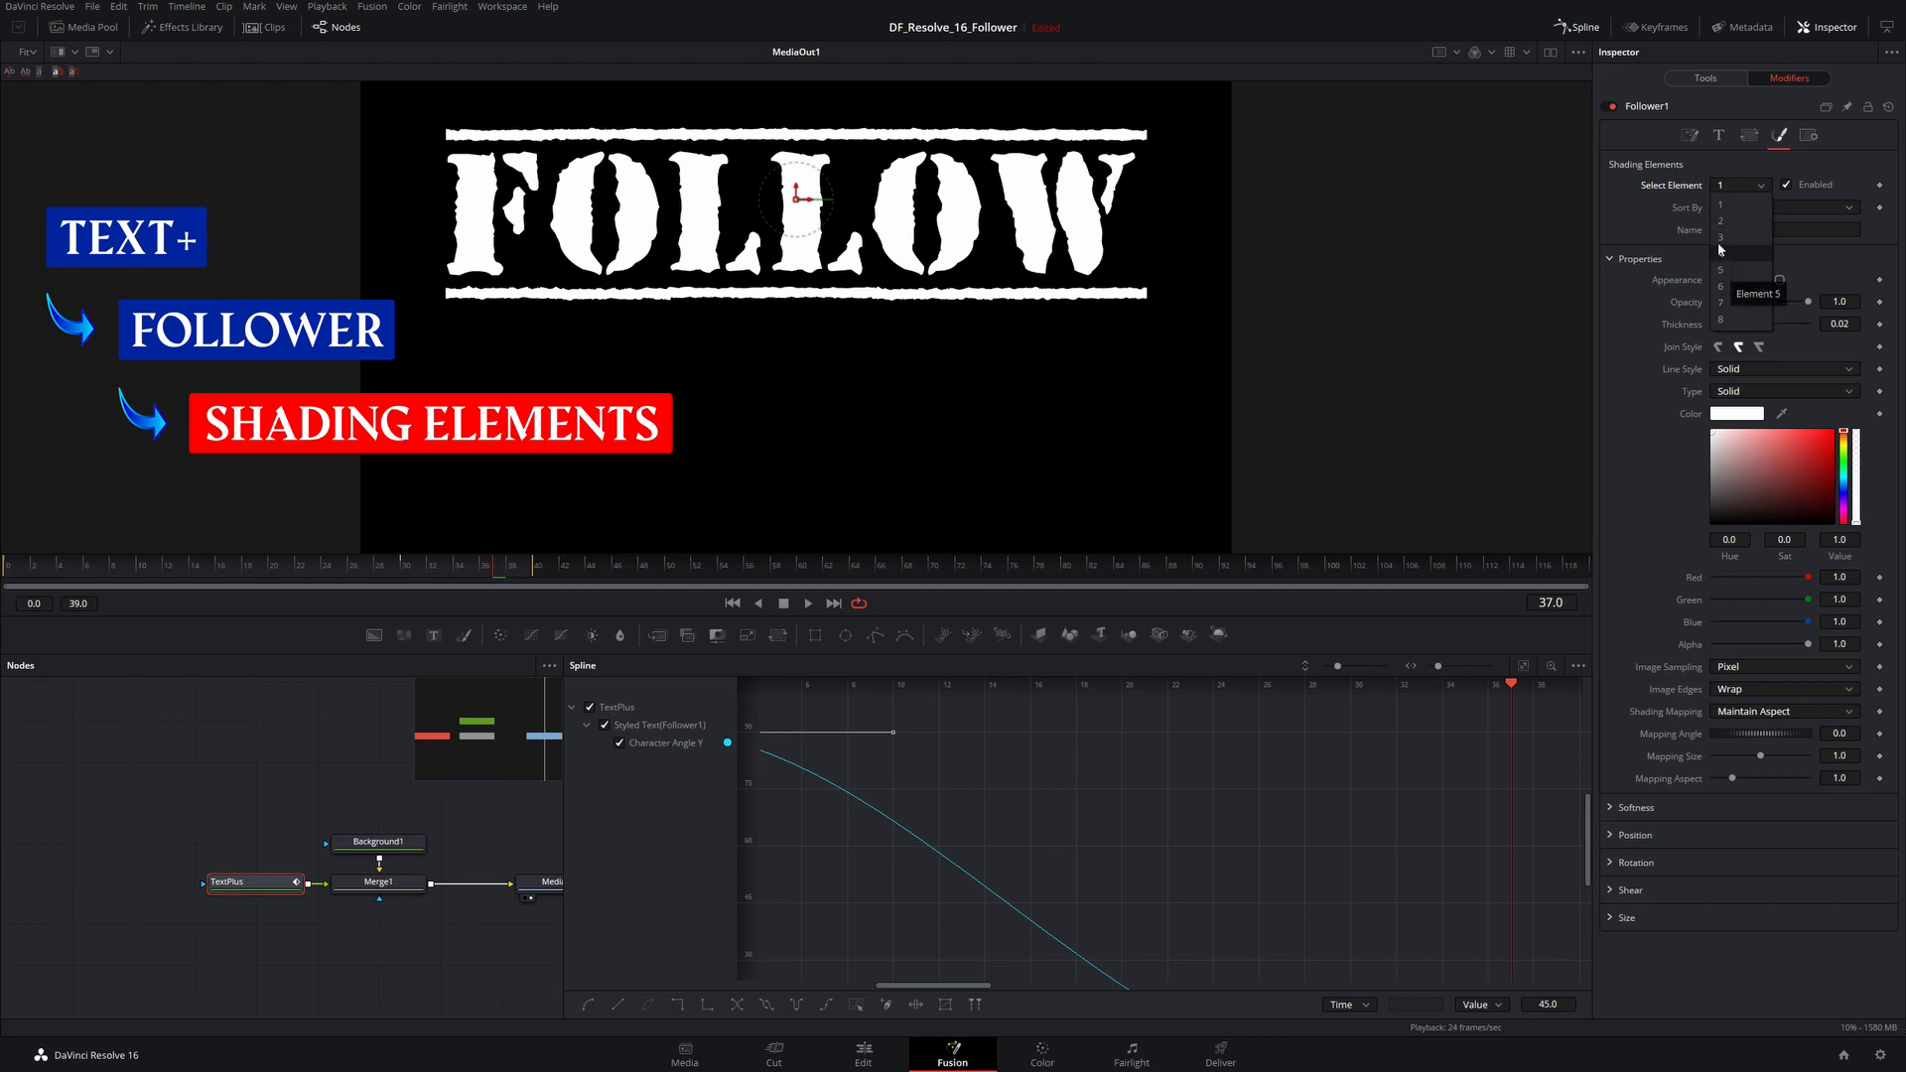
left_click(1723, 202)
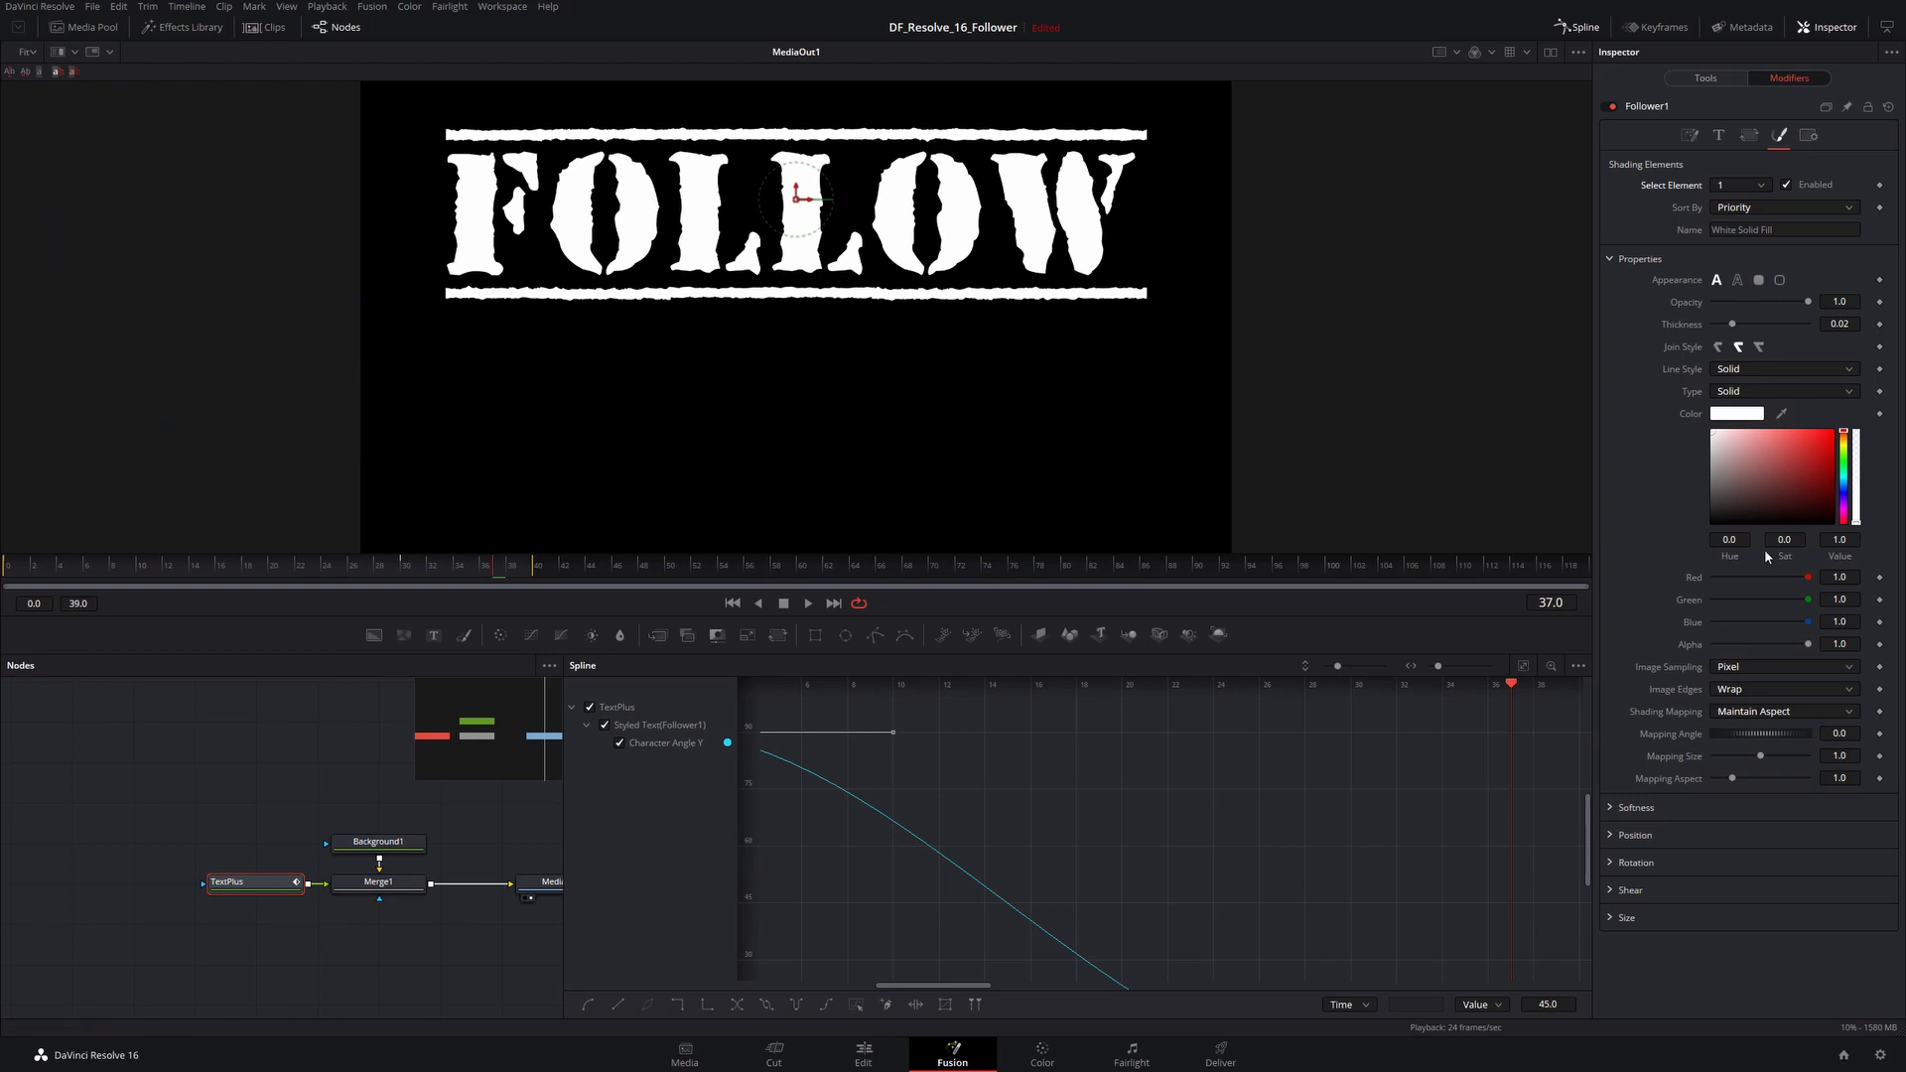
left_click(1749, 185)
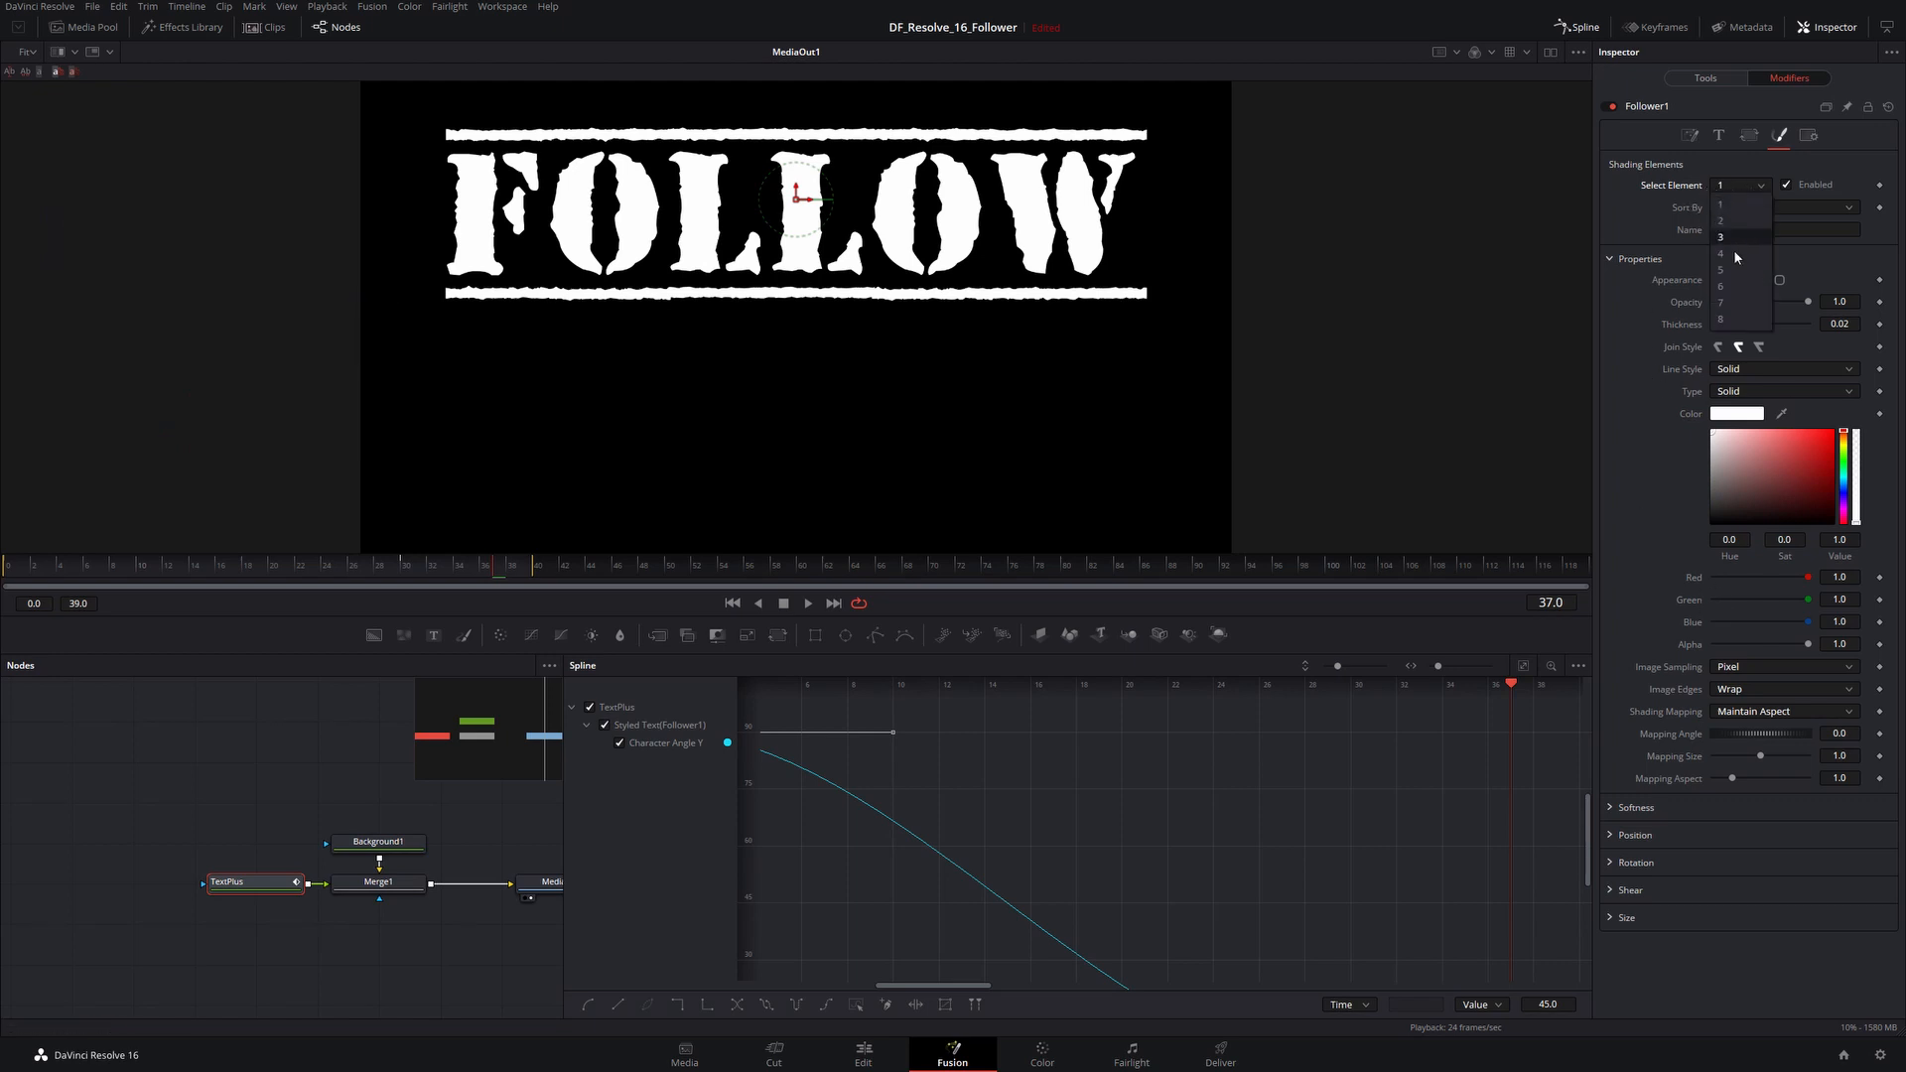
left_click(1639, 391)
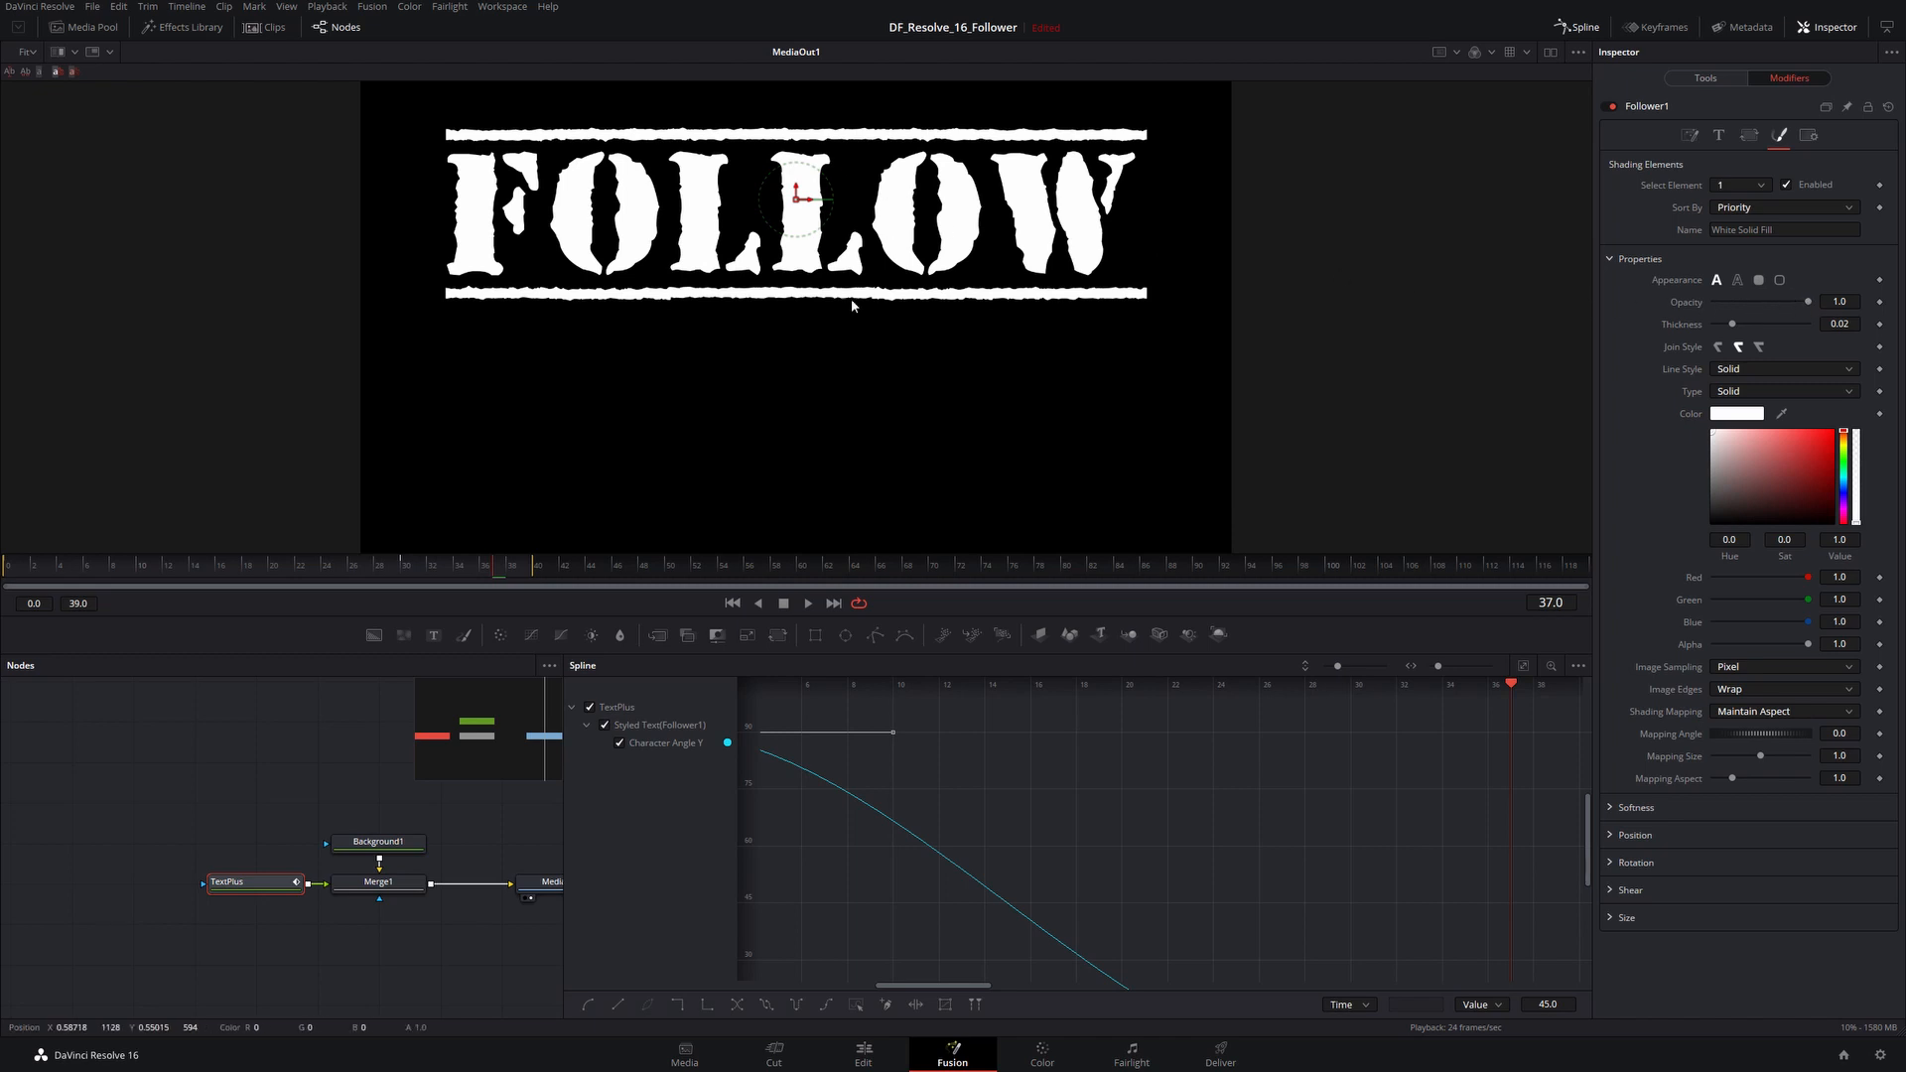
Step: Keyframe the Follower's element 1 Opacity at 1.0 on frame 37 and set it to 0.0 at frame 0
left_click(1878, 303)
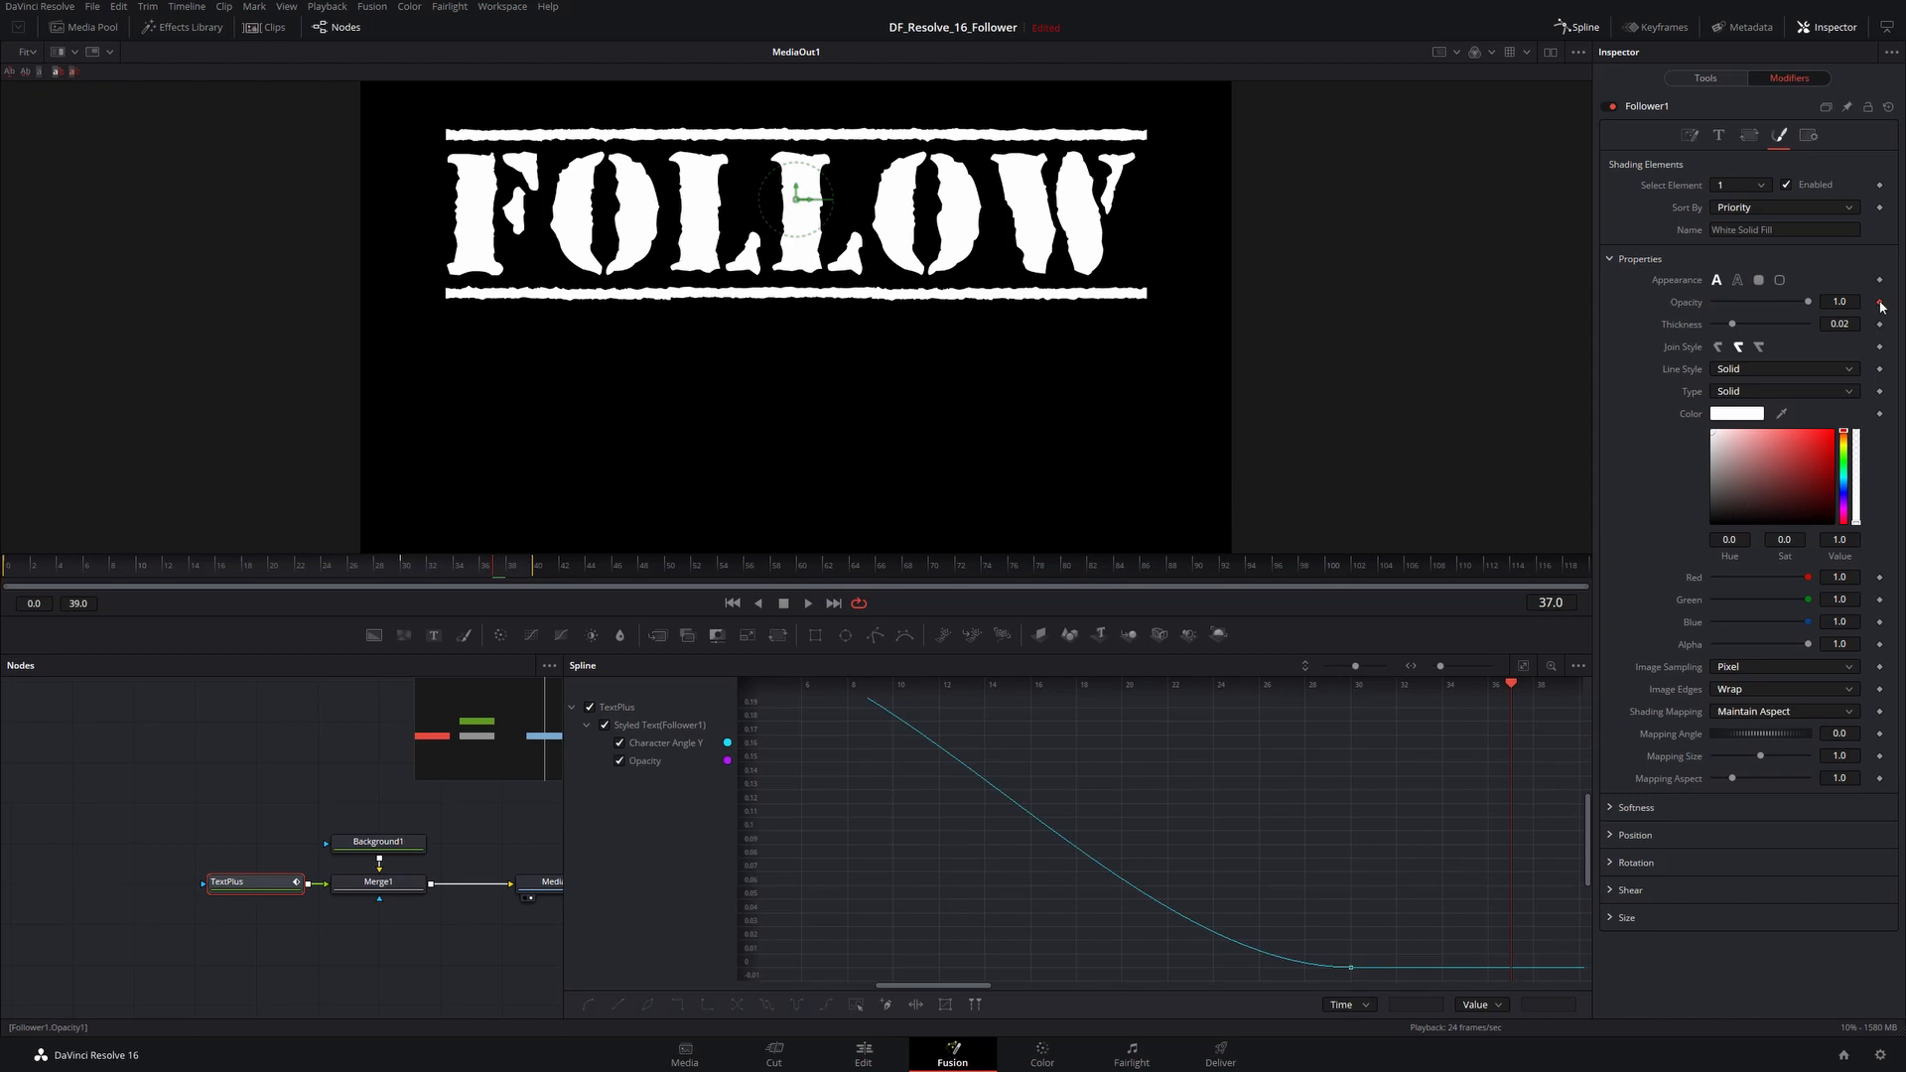
left_click(1524, 667)
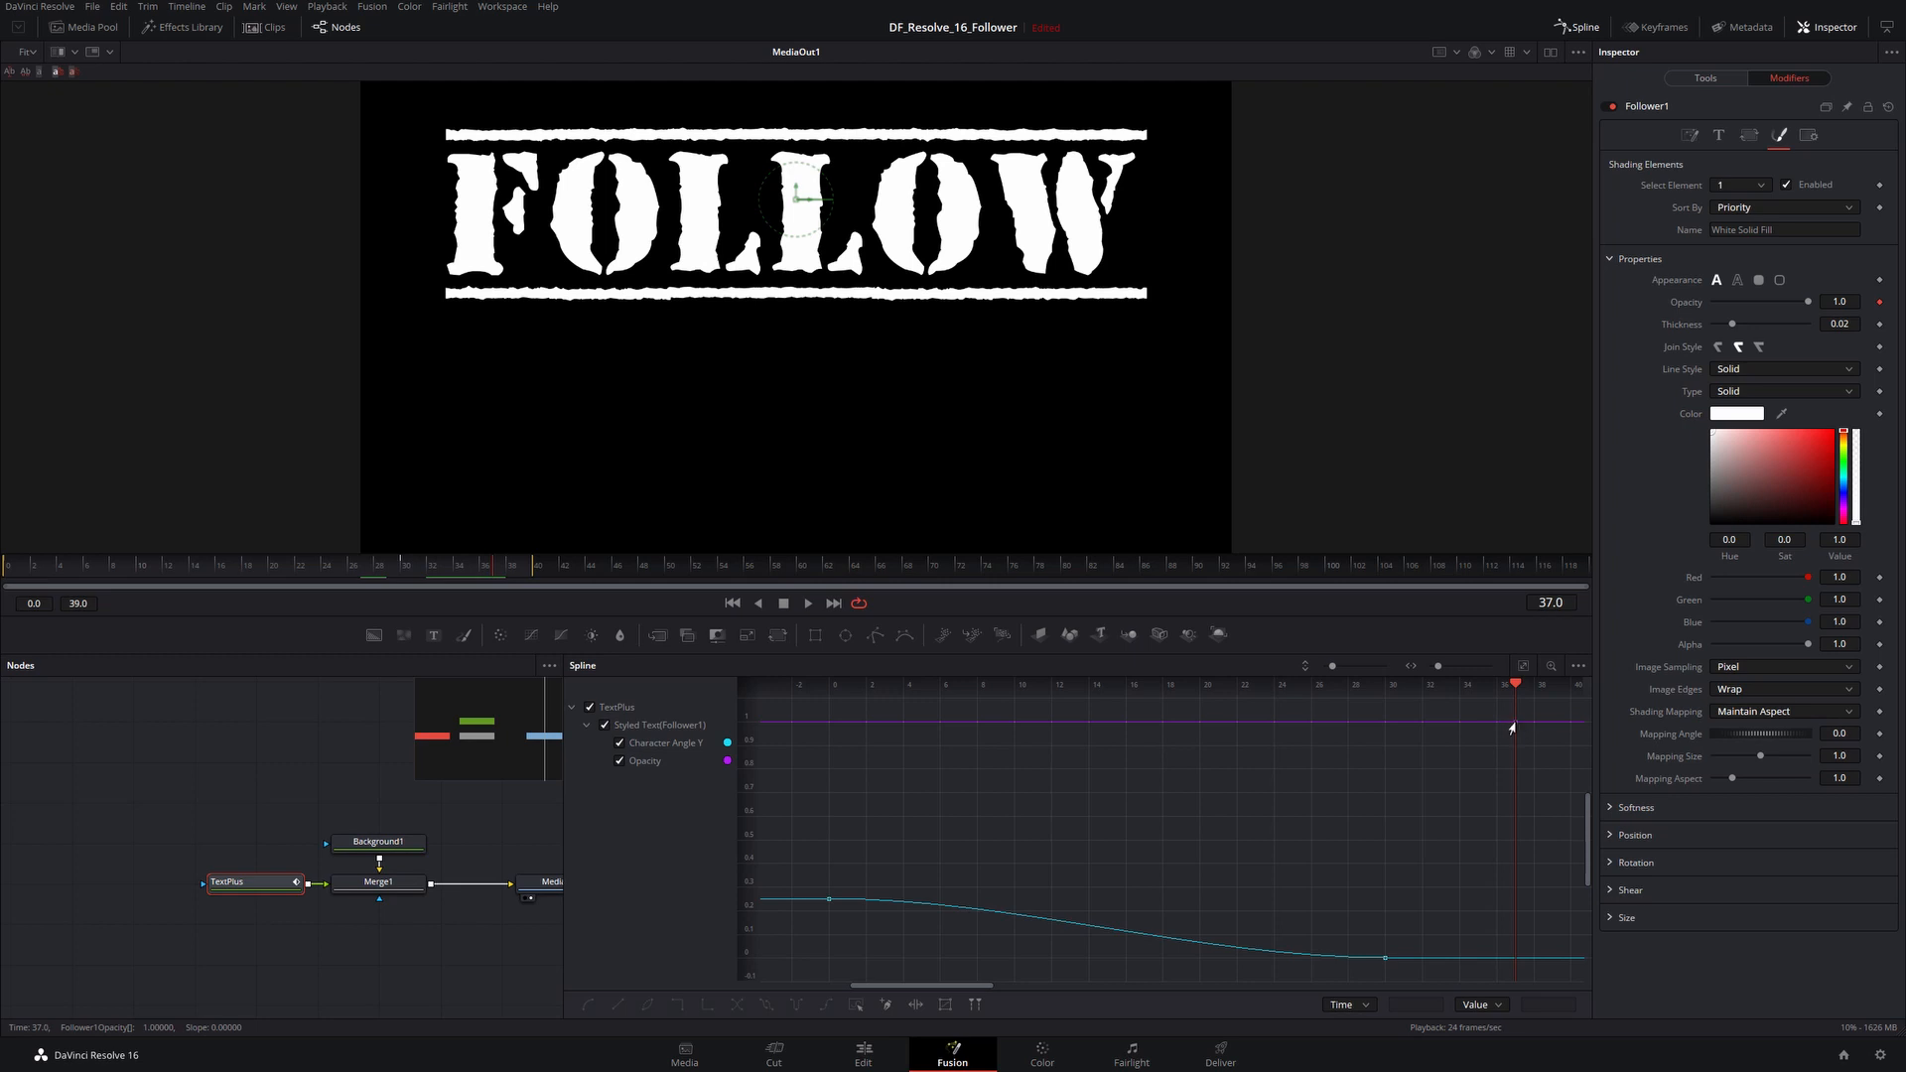
left_click(830, 723)
left_click_drag(485, 562, 3, 573)
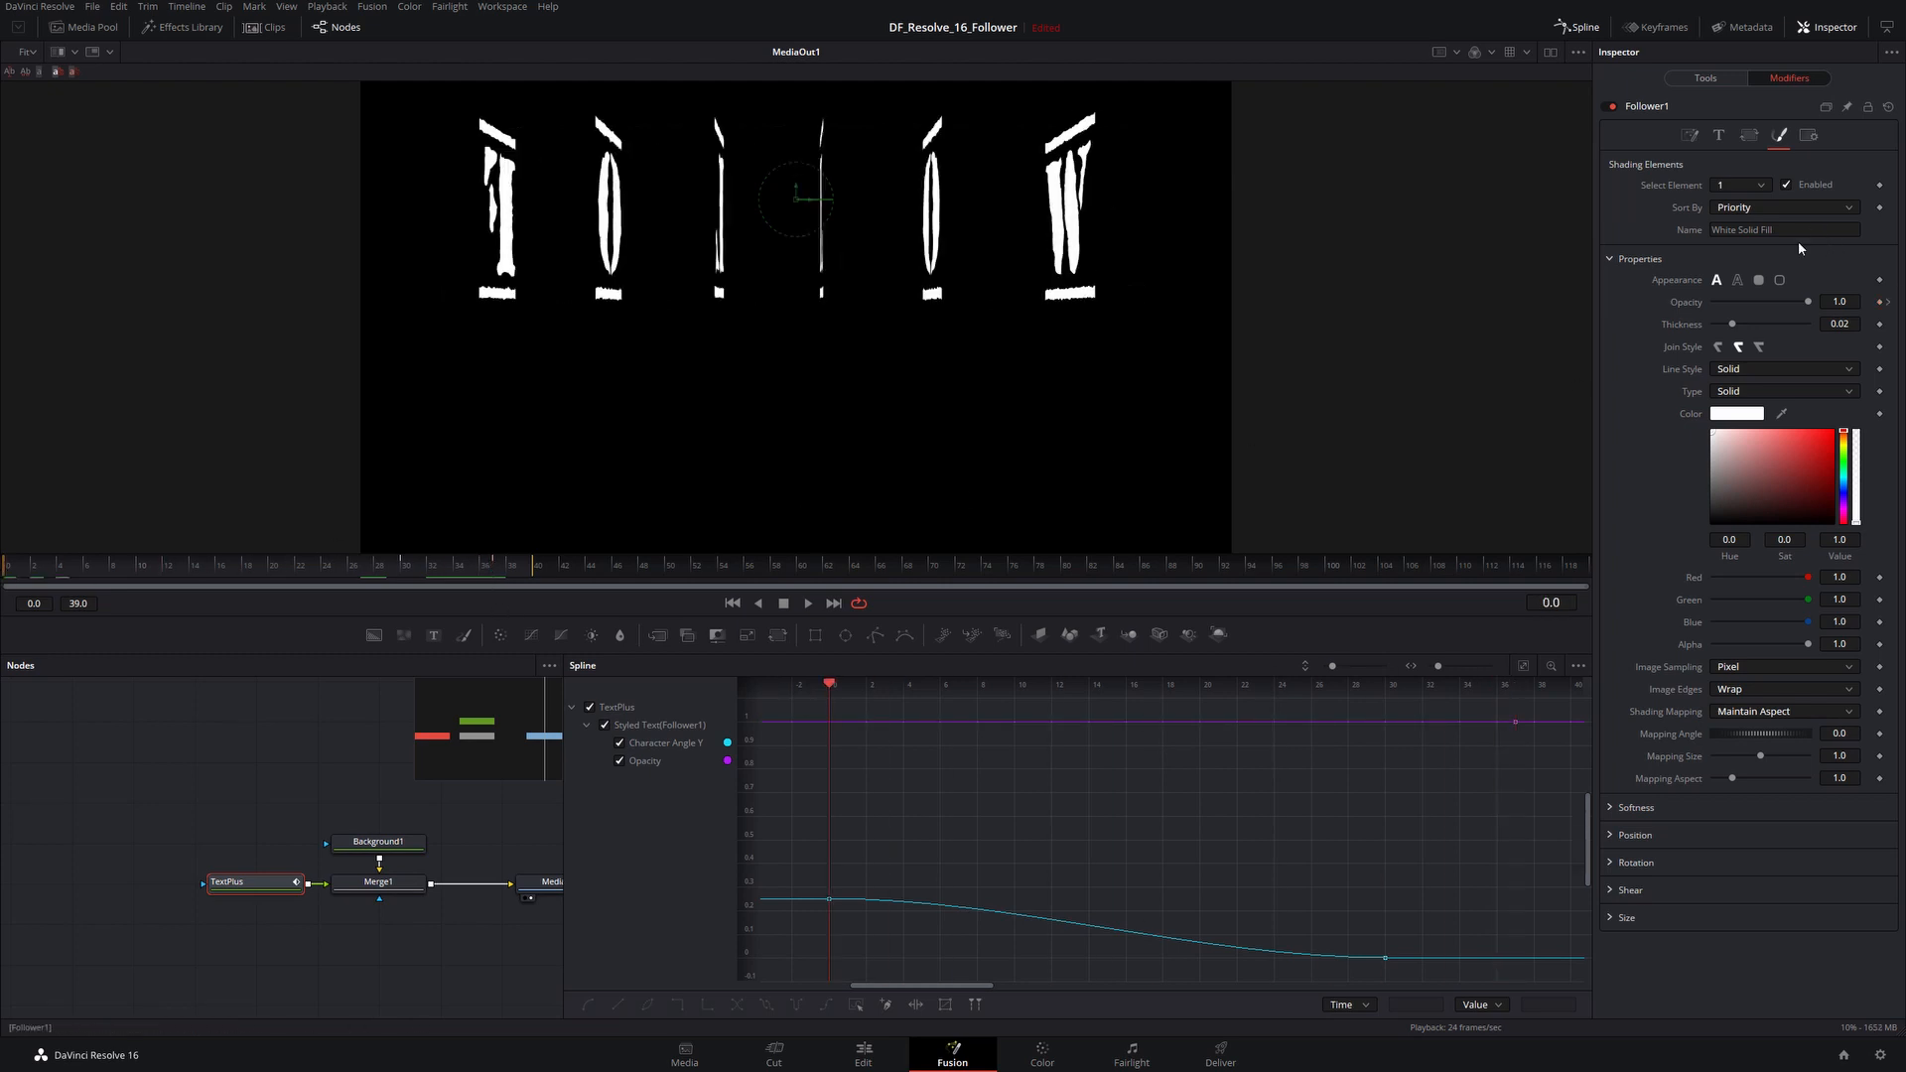
left_click(1879, 301)
left_click_drag(1808, 301, 1714, 302)
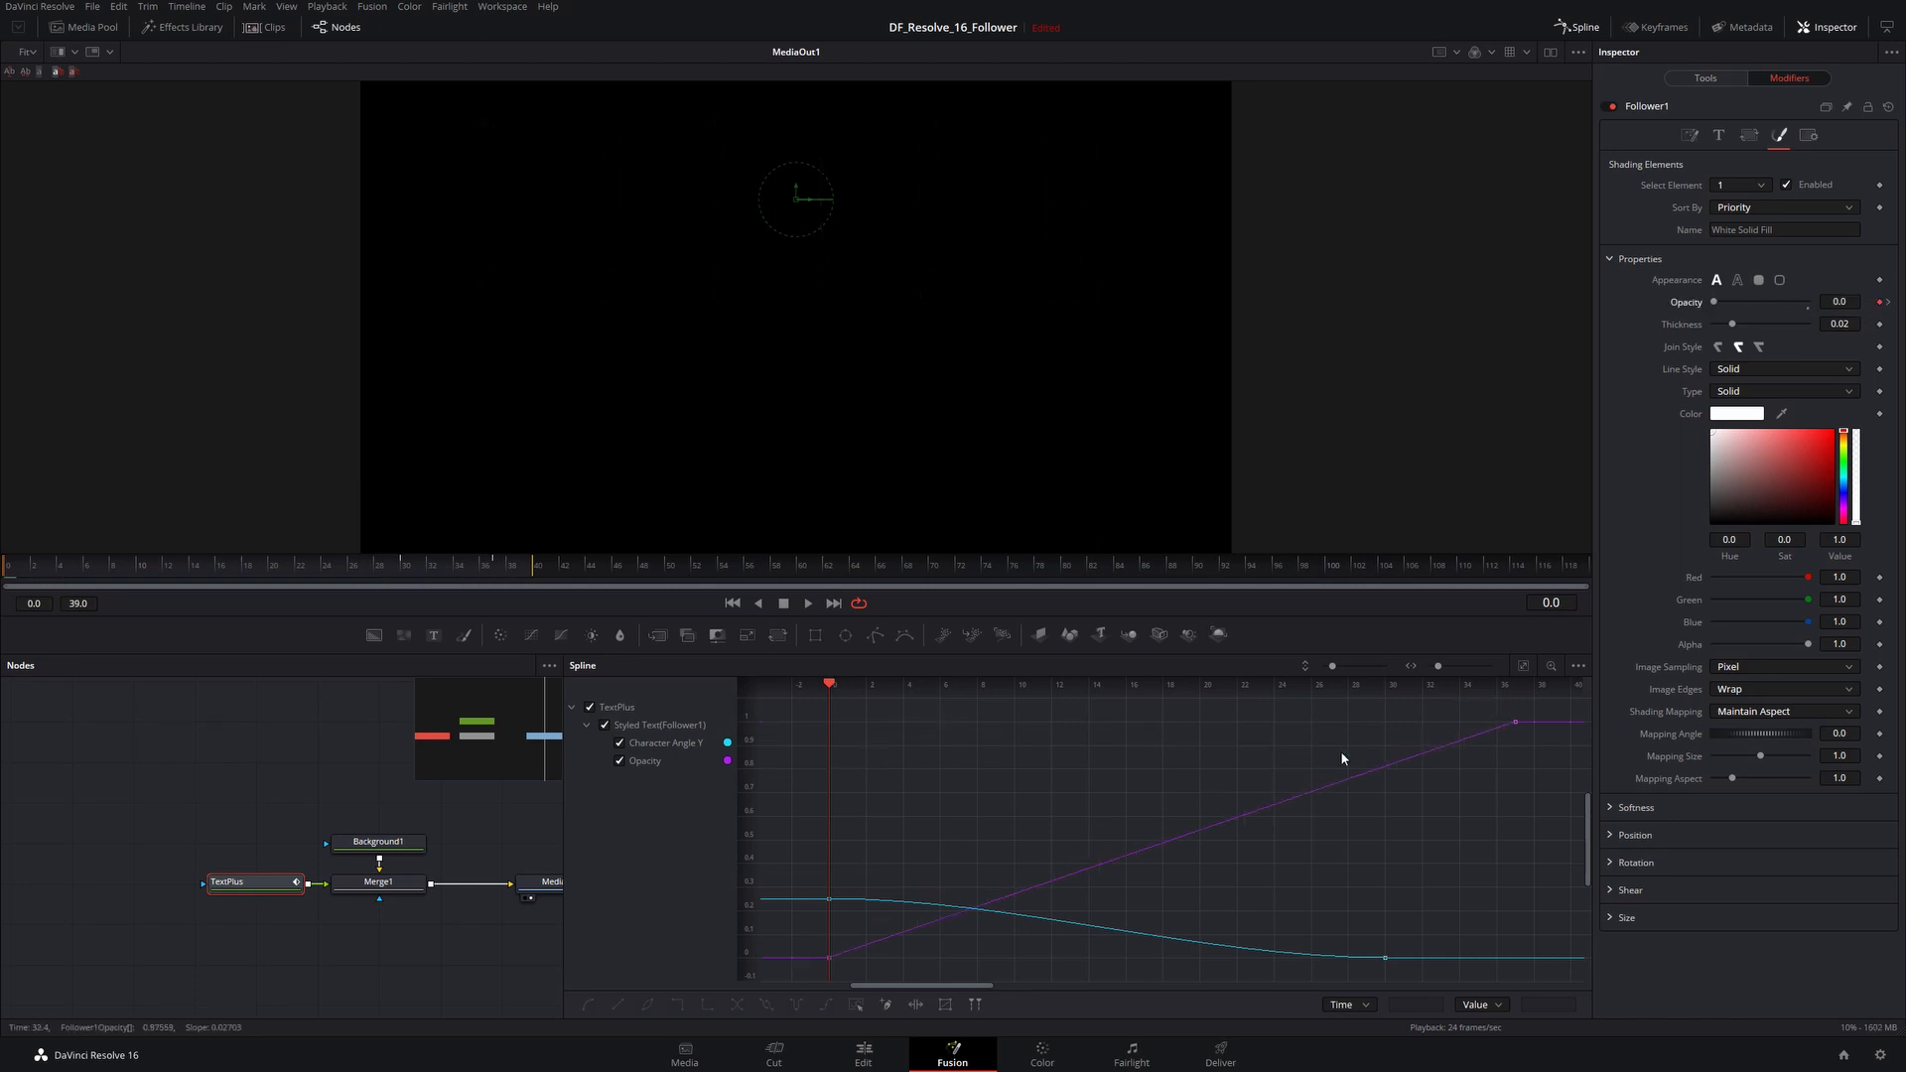
Step: Smooth both Opacity keyframes in the Spline editor and play the fade-in
left_click_drag(1531, 701, 1447, 773)
left_click_drag(851, 927, 815, 969)
key("shift+s")
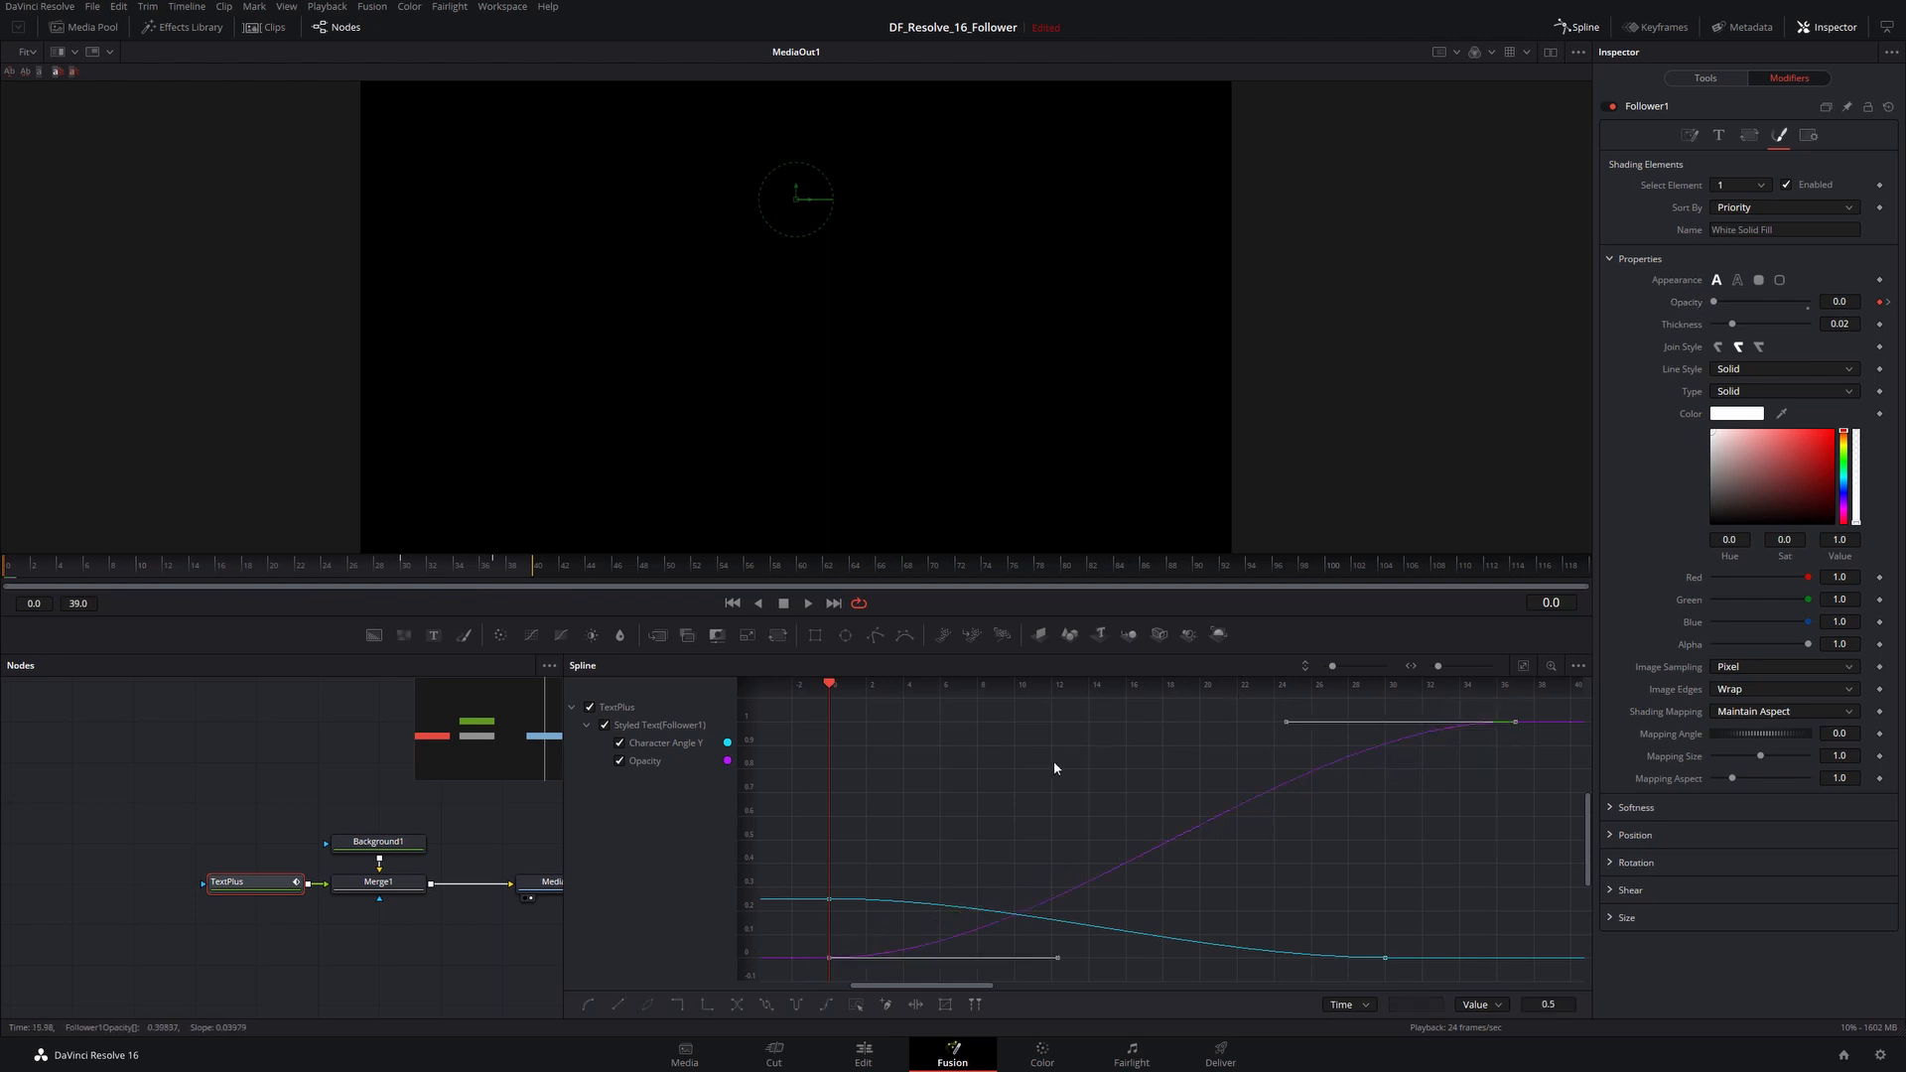
key("space")
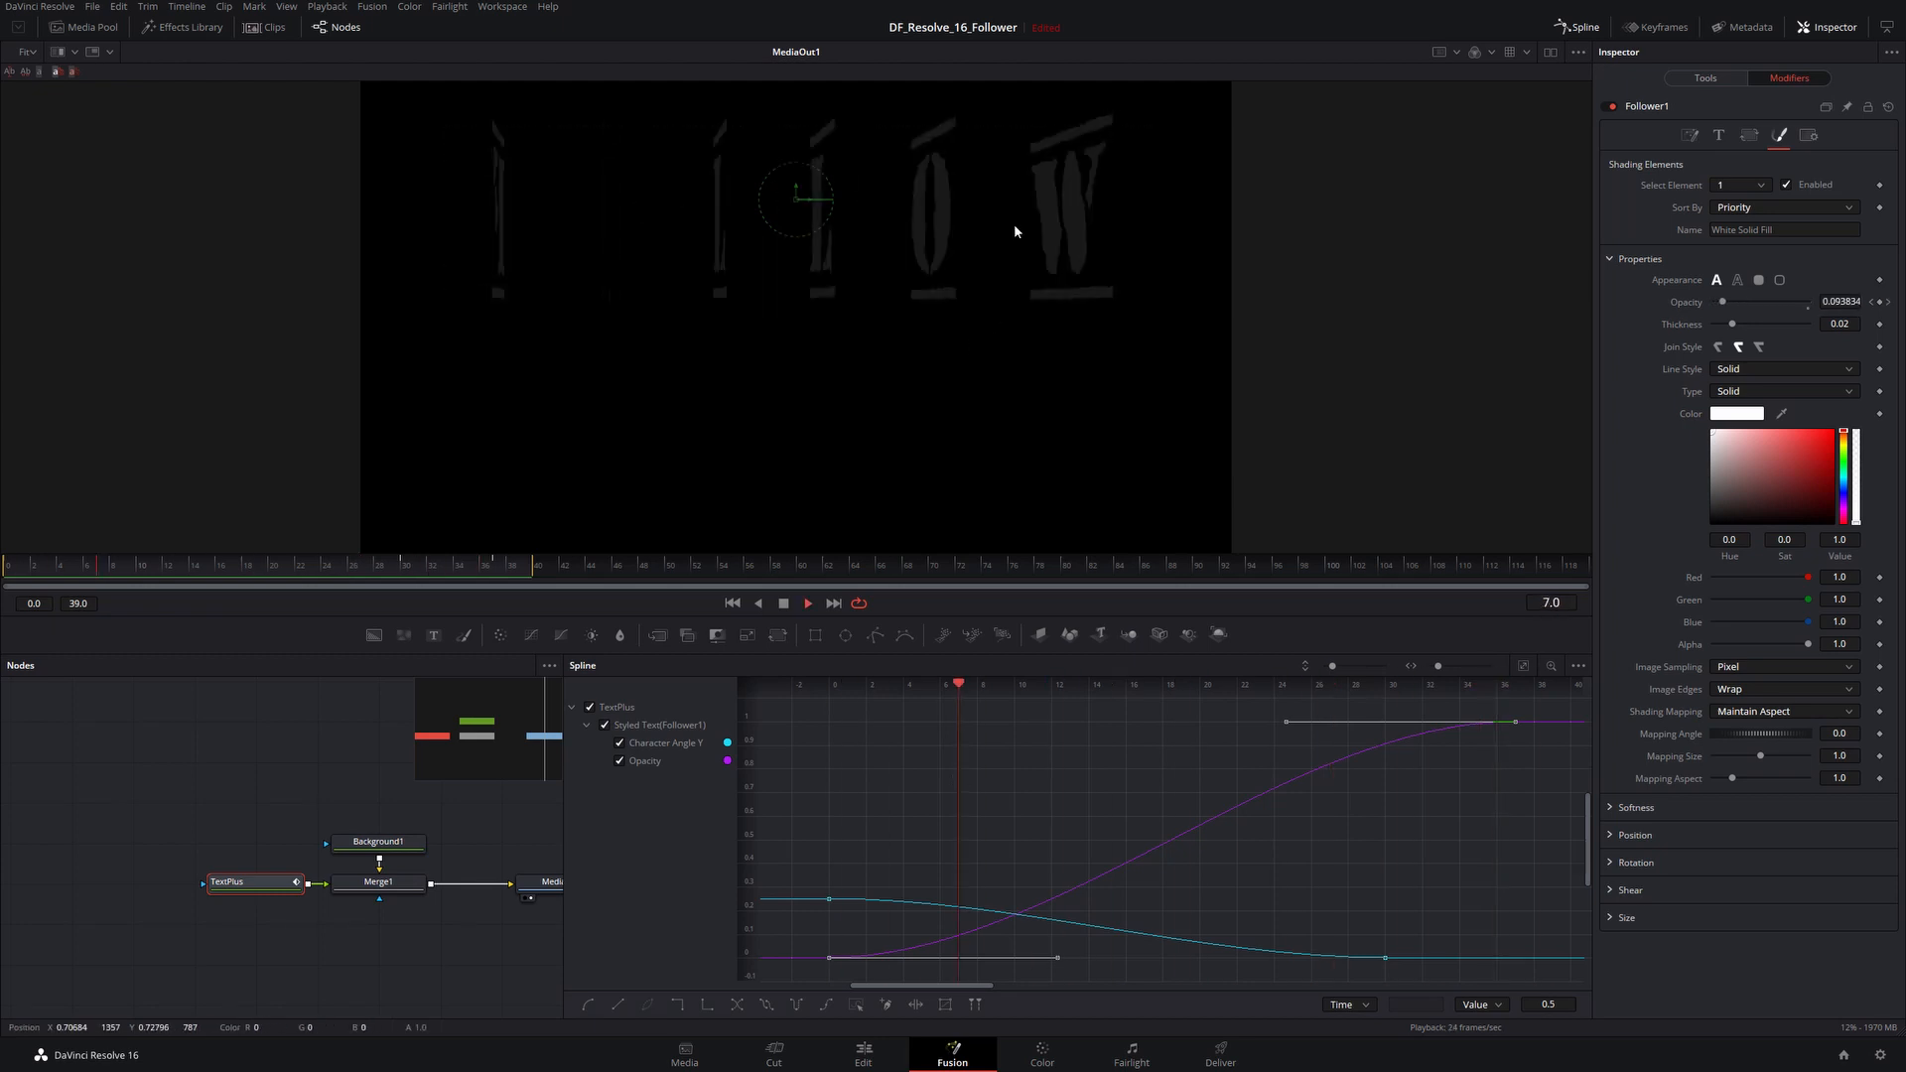
key("space")
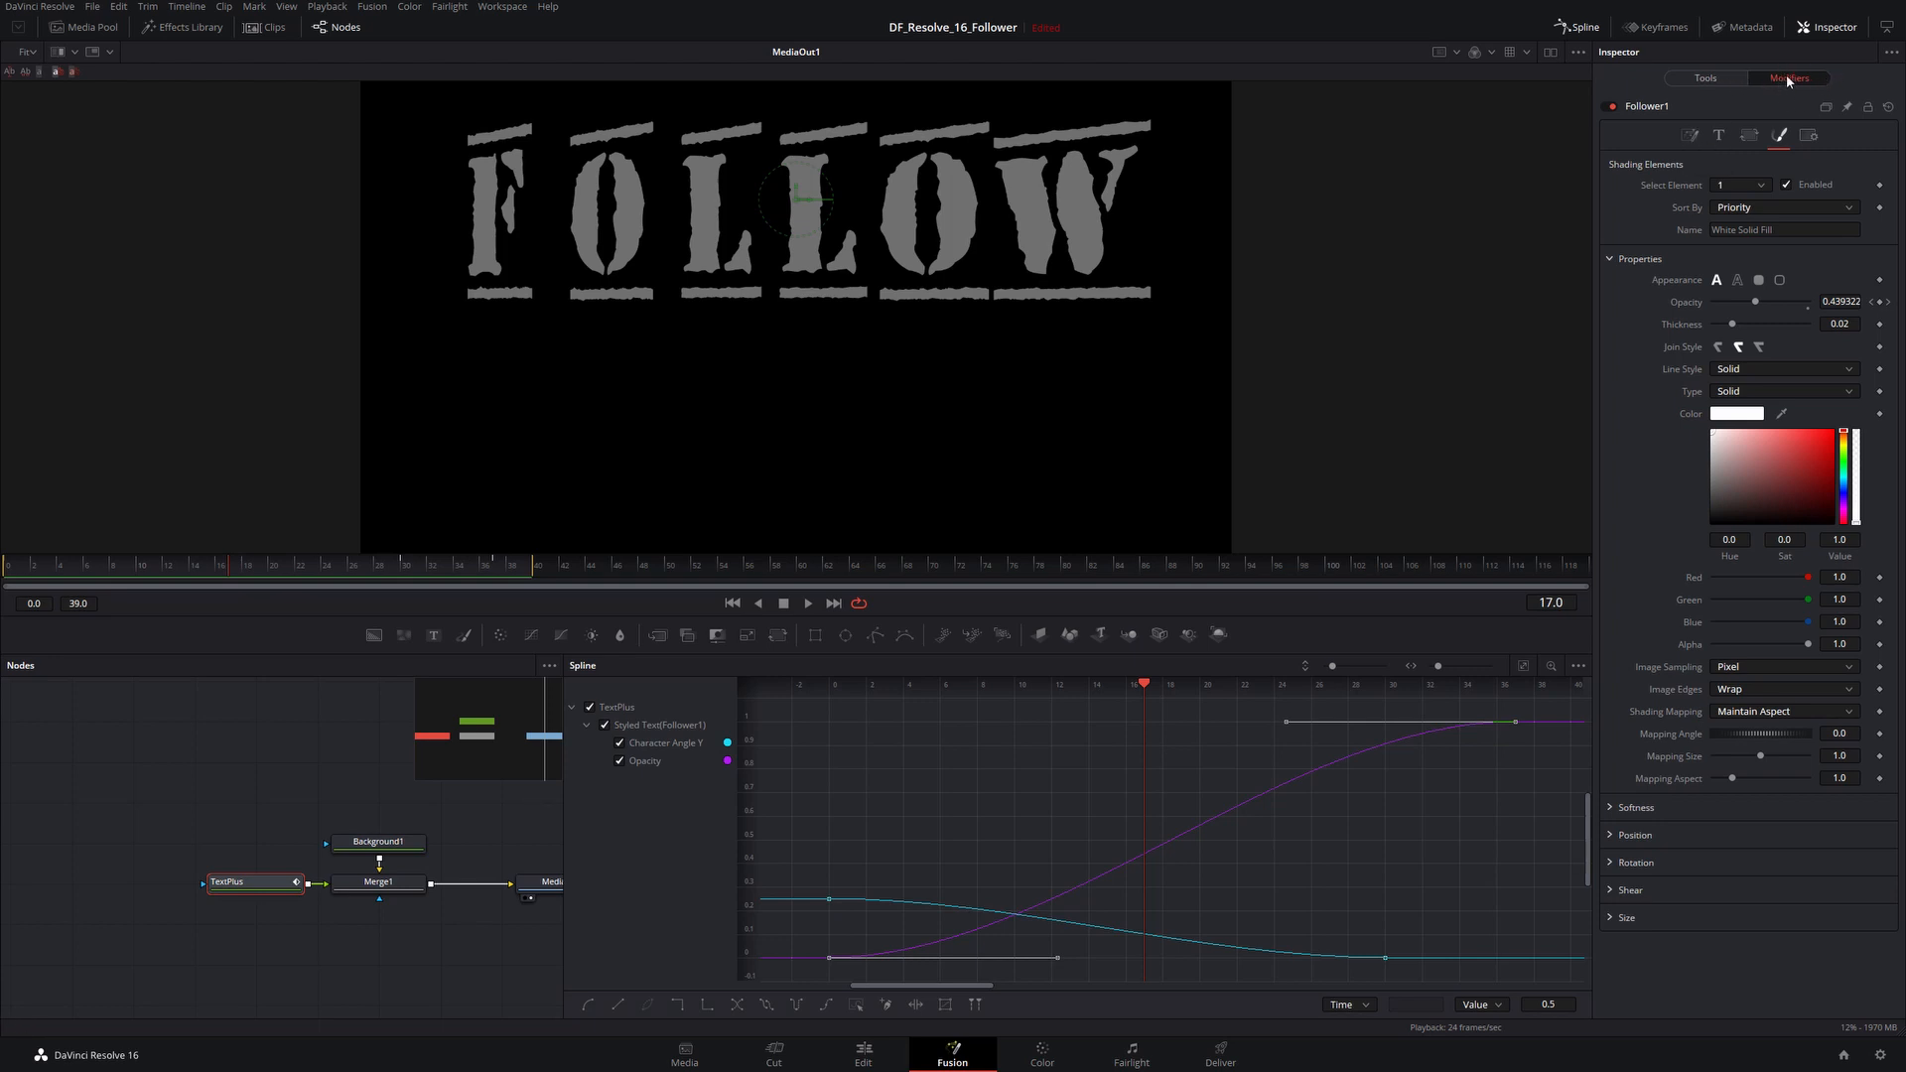
Step: Try the Follower's Range as Character Range and set it back to All Characters
left_click(1691, 139)
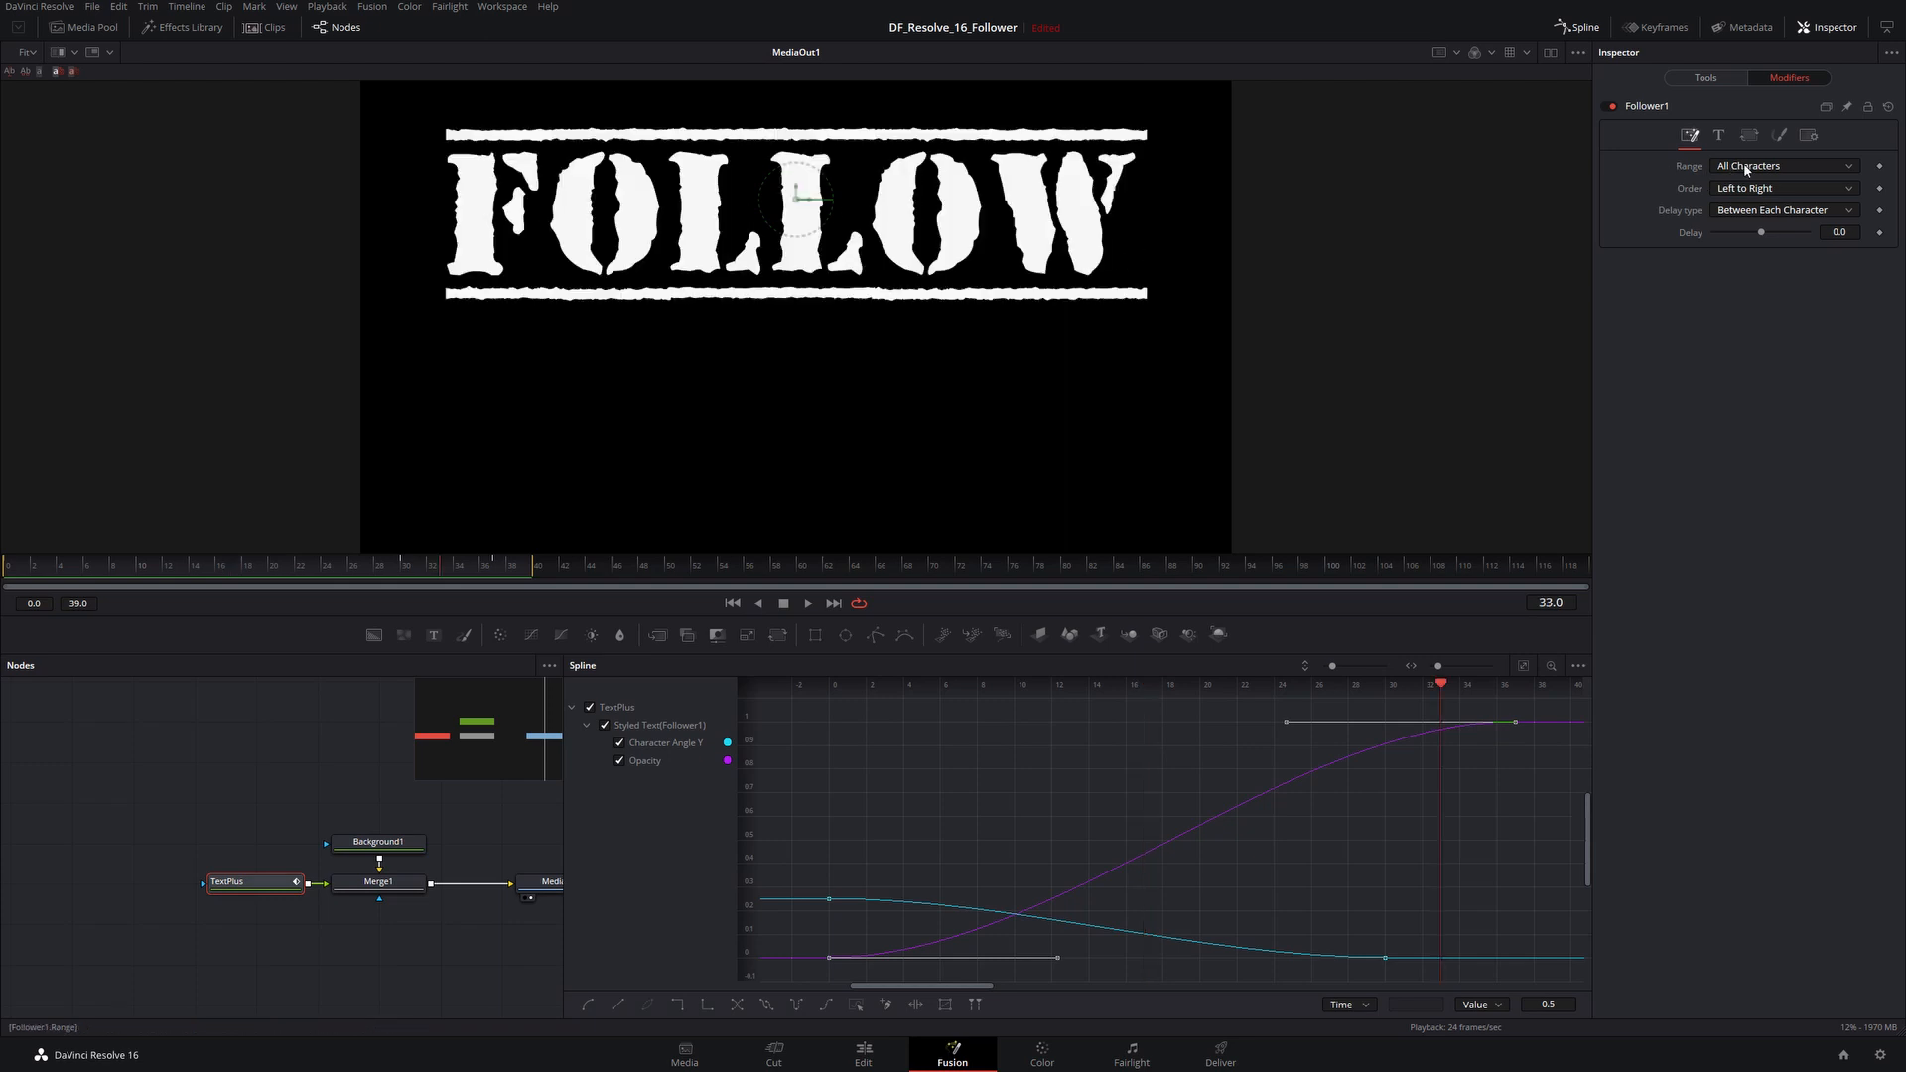
left_click(1787, 170)
left_click(1774, 204)
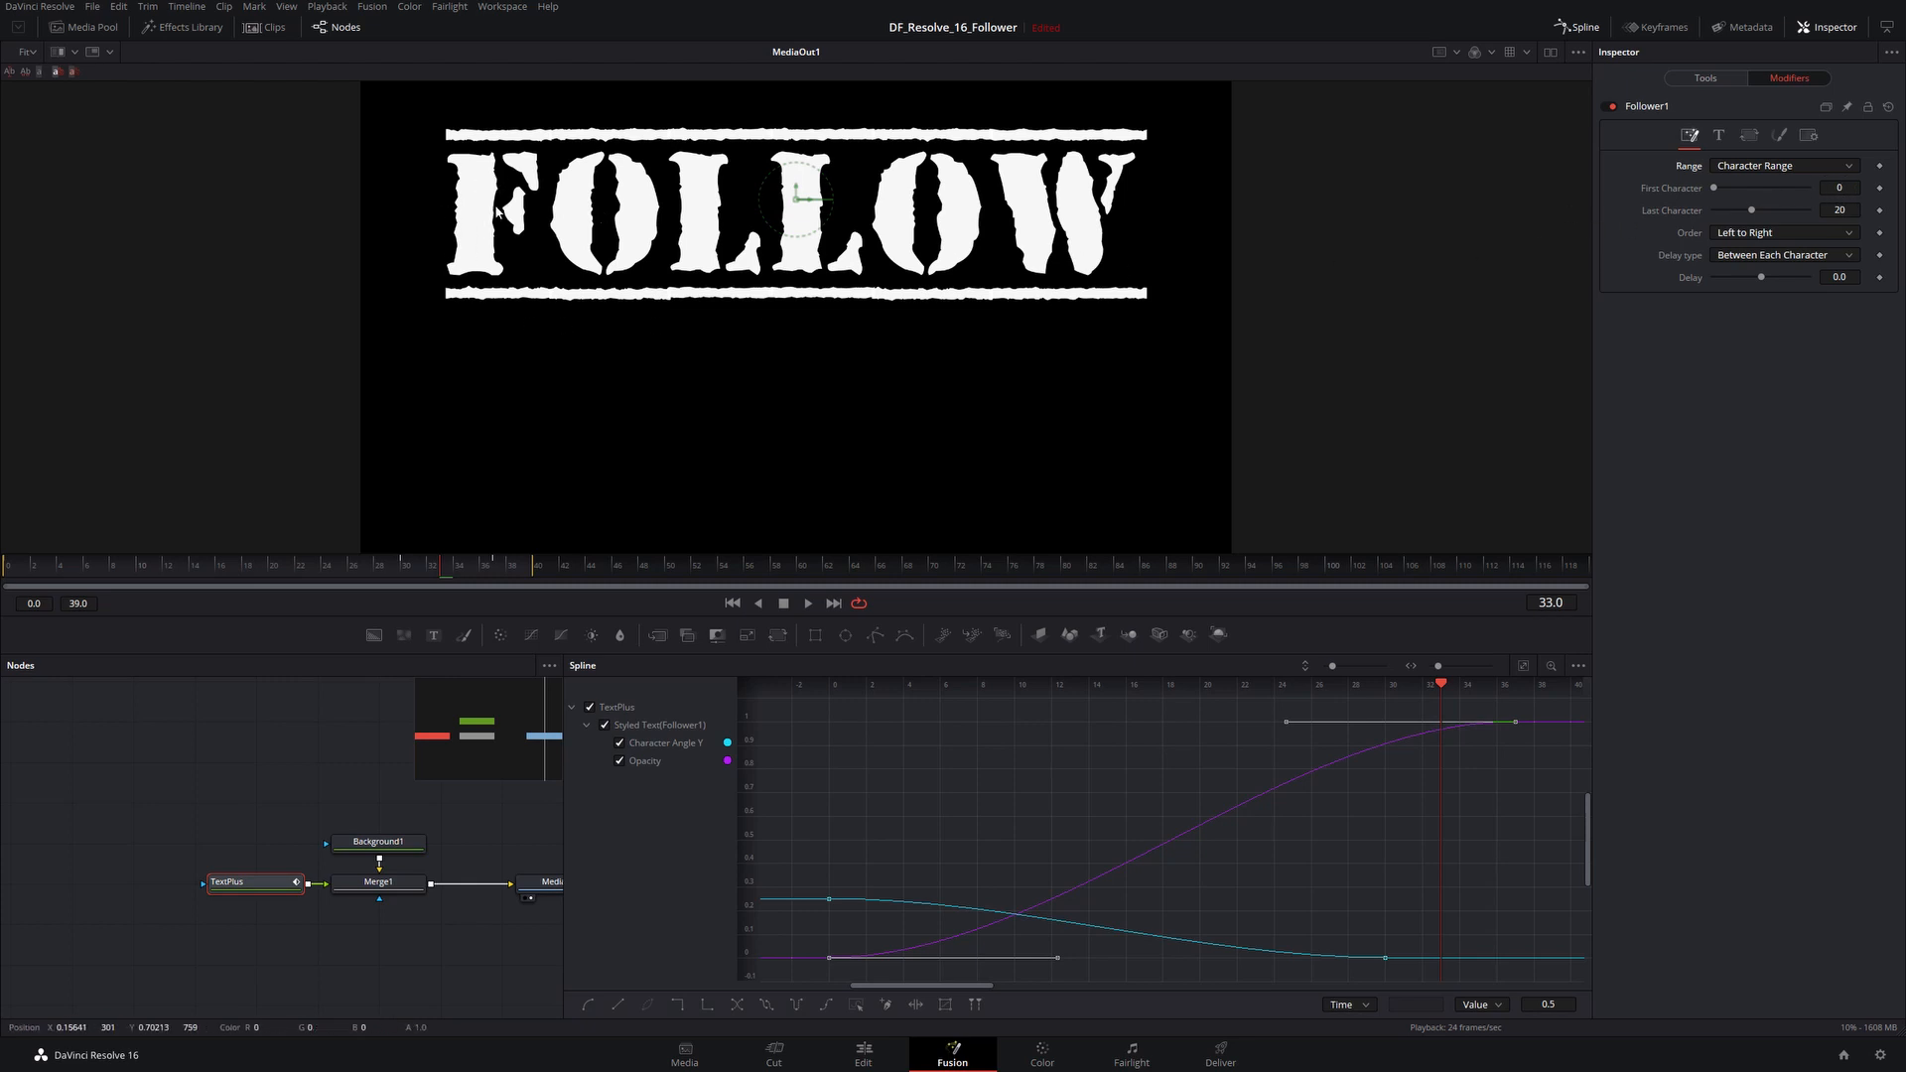
left_click(1777, 166)
left_click(1763, 190)
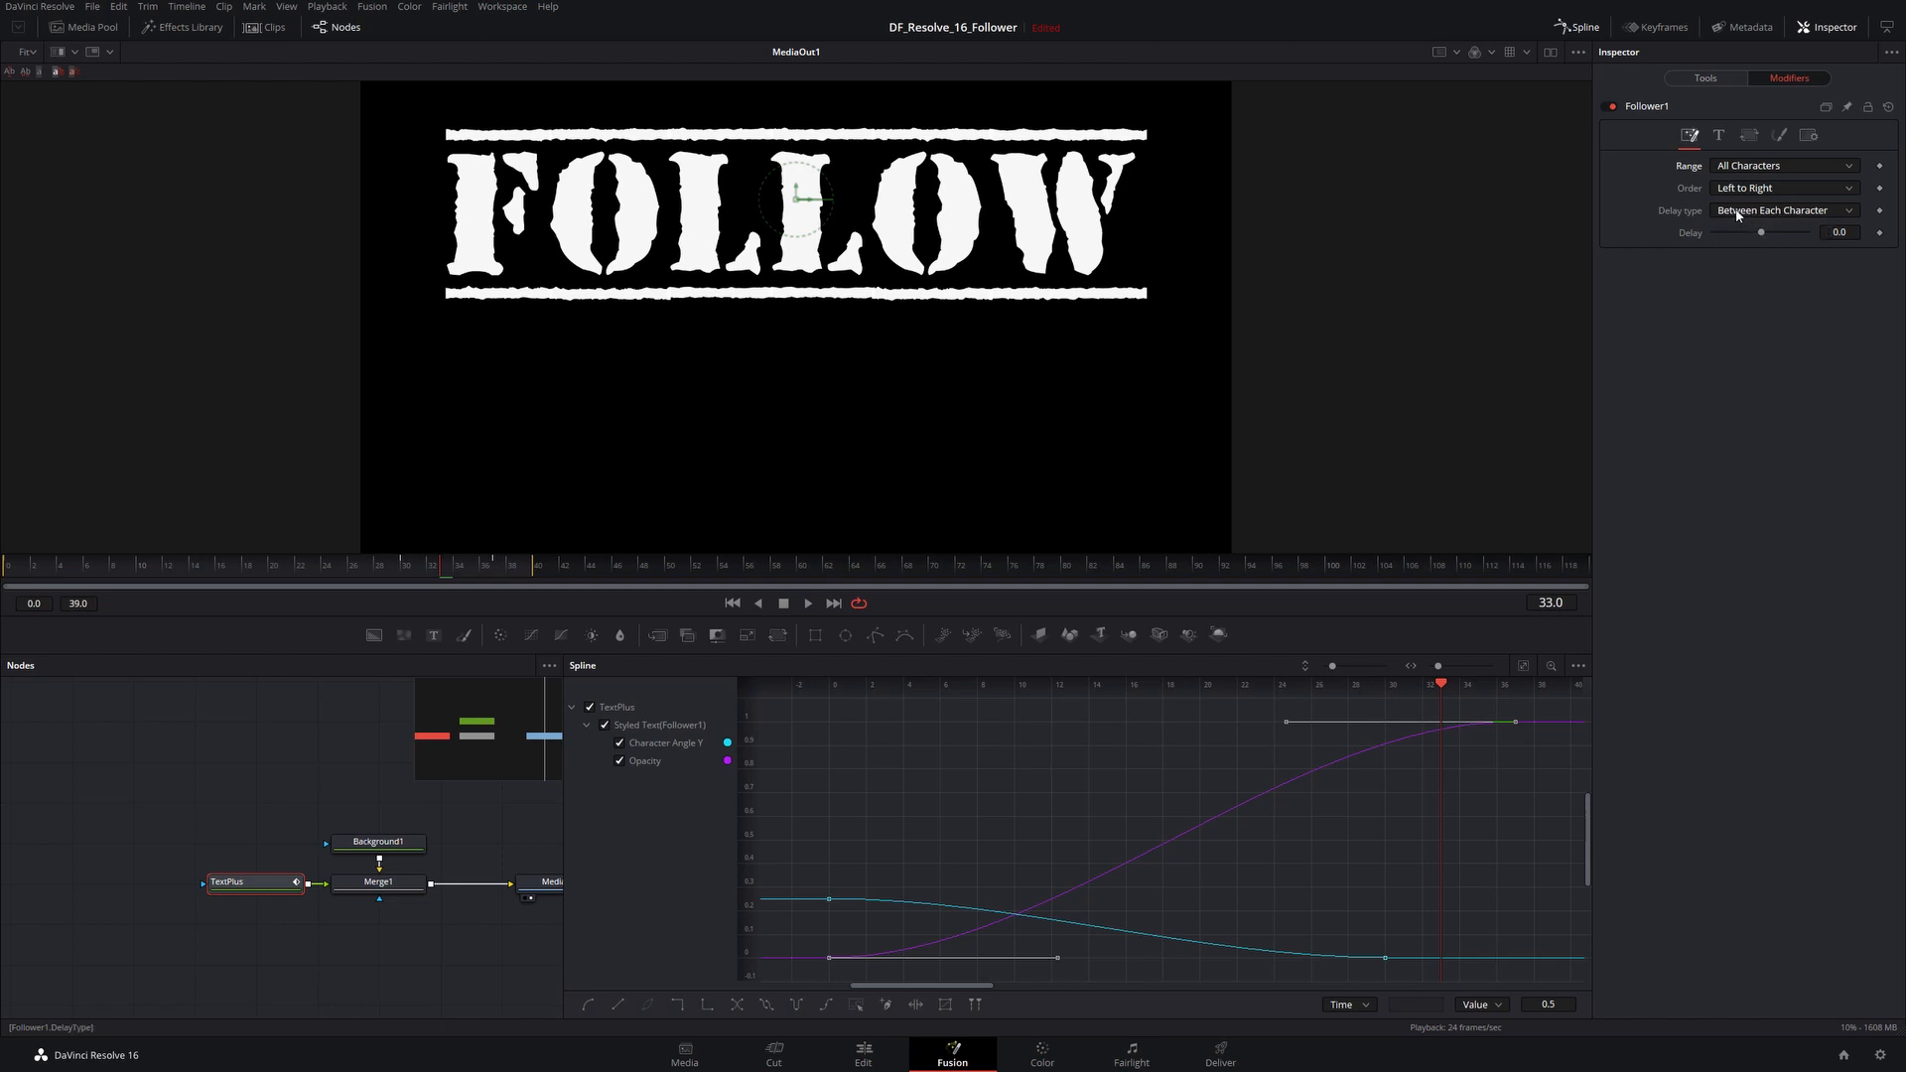
Step: Review the Follower's Delay type options, keep Between Each Character, and set the Delay to 5
left_click(1774, 212)
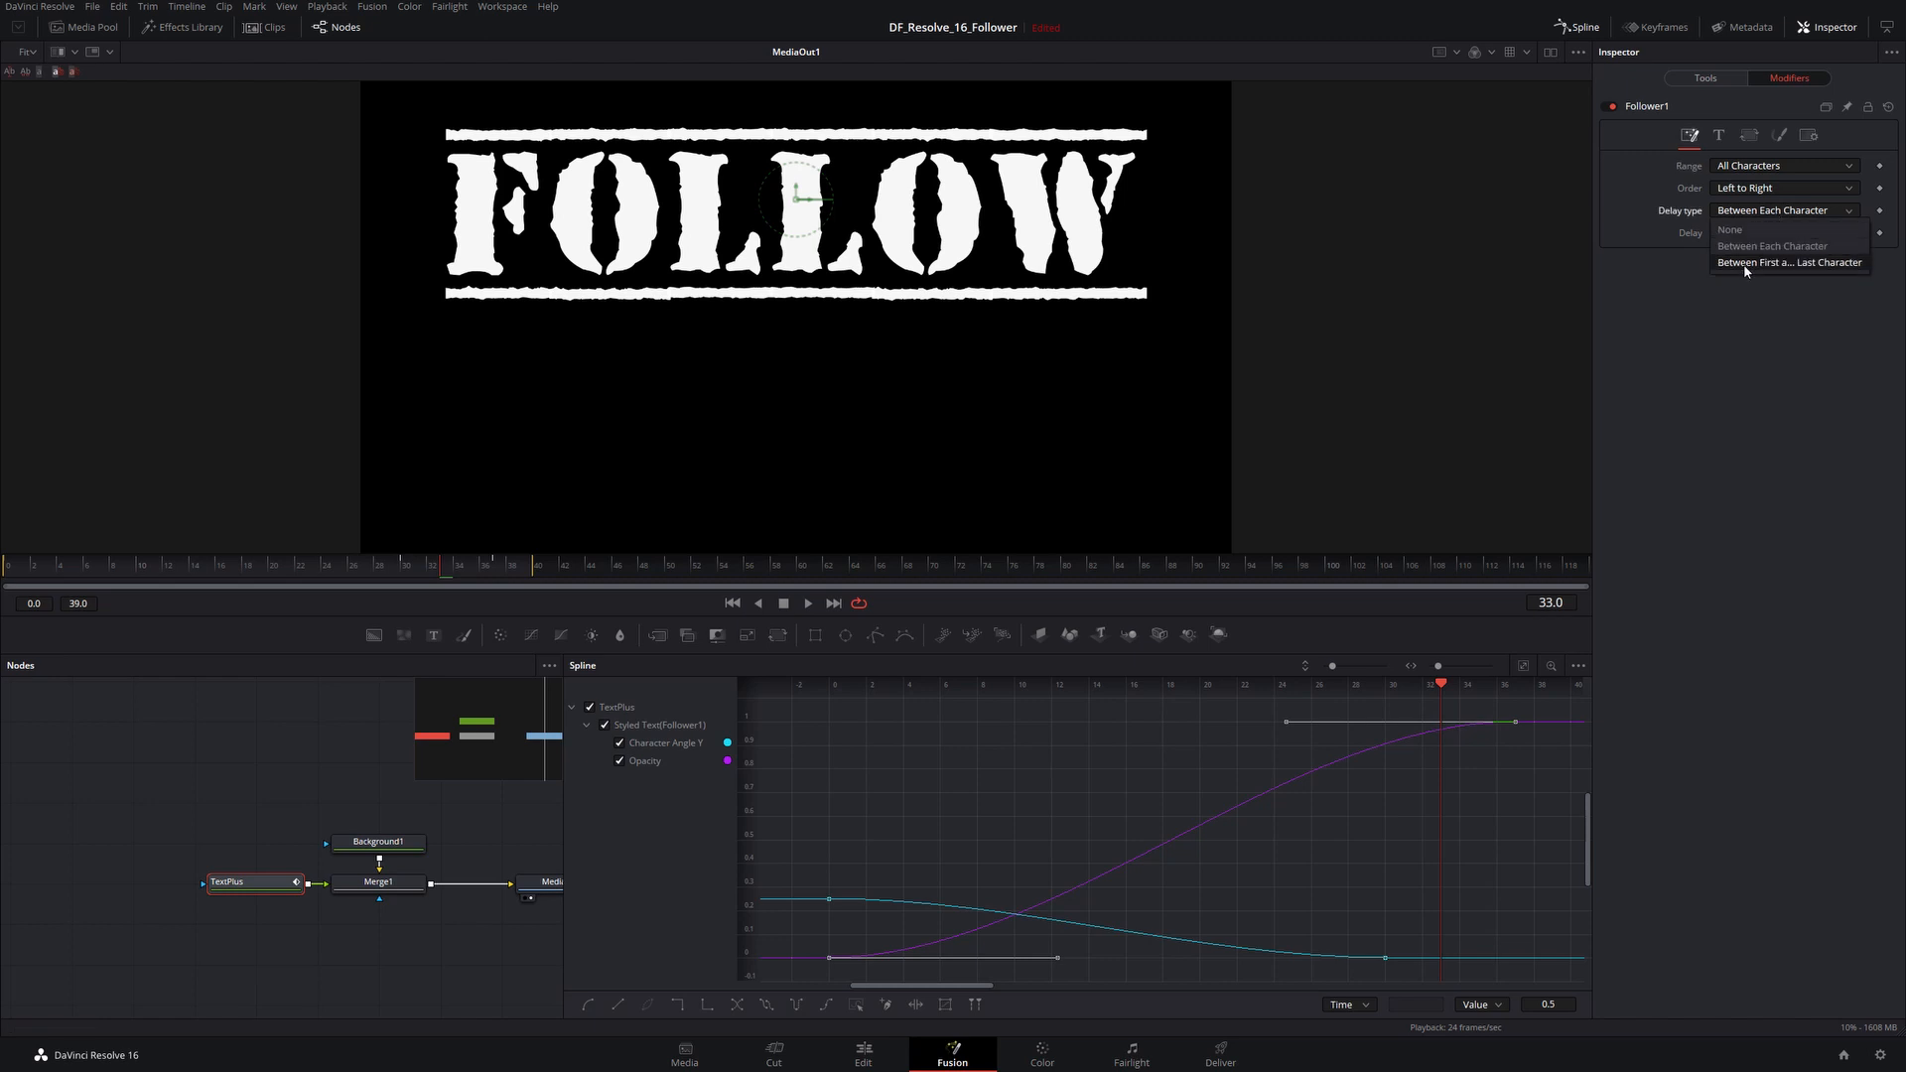
left_click(1714, 381)
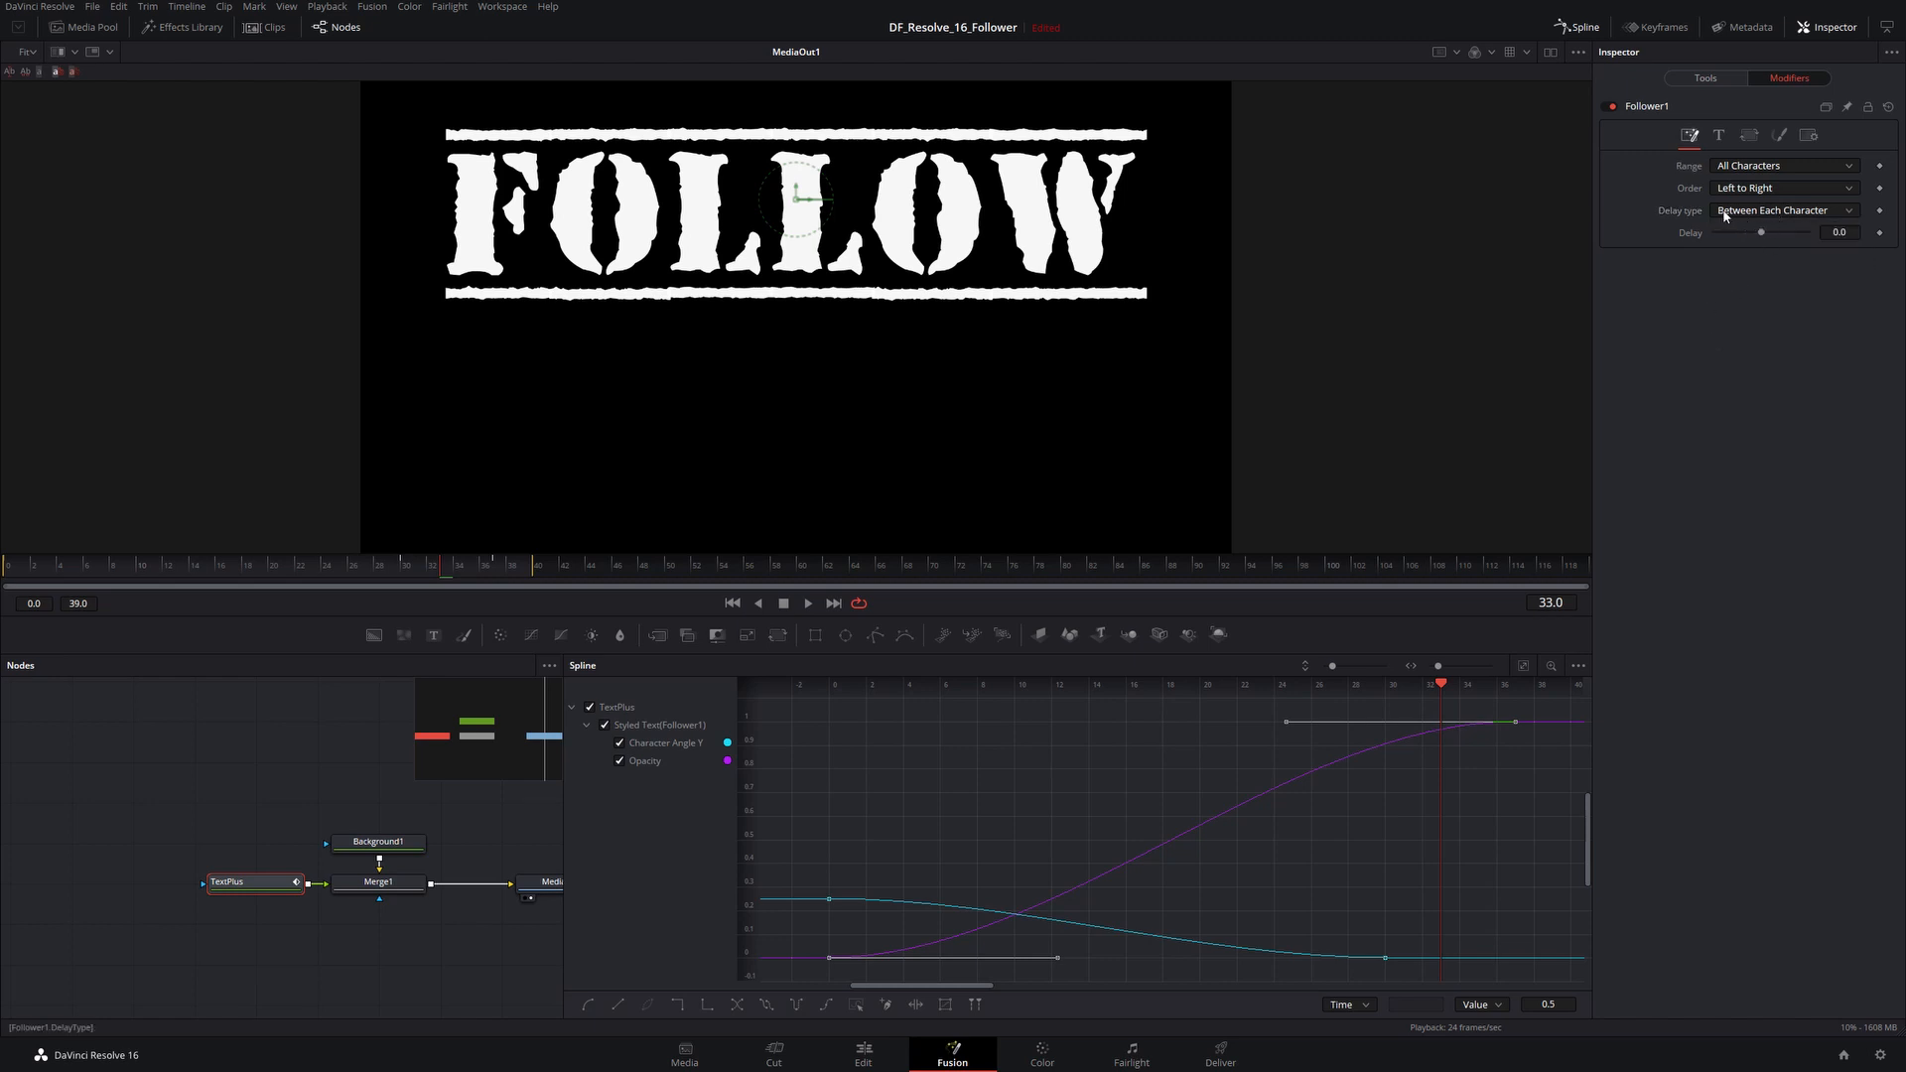
left_click(1849, 233)
type("5")
key("Return")
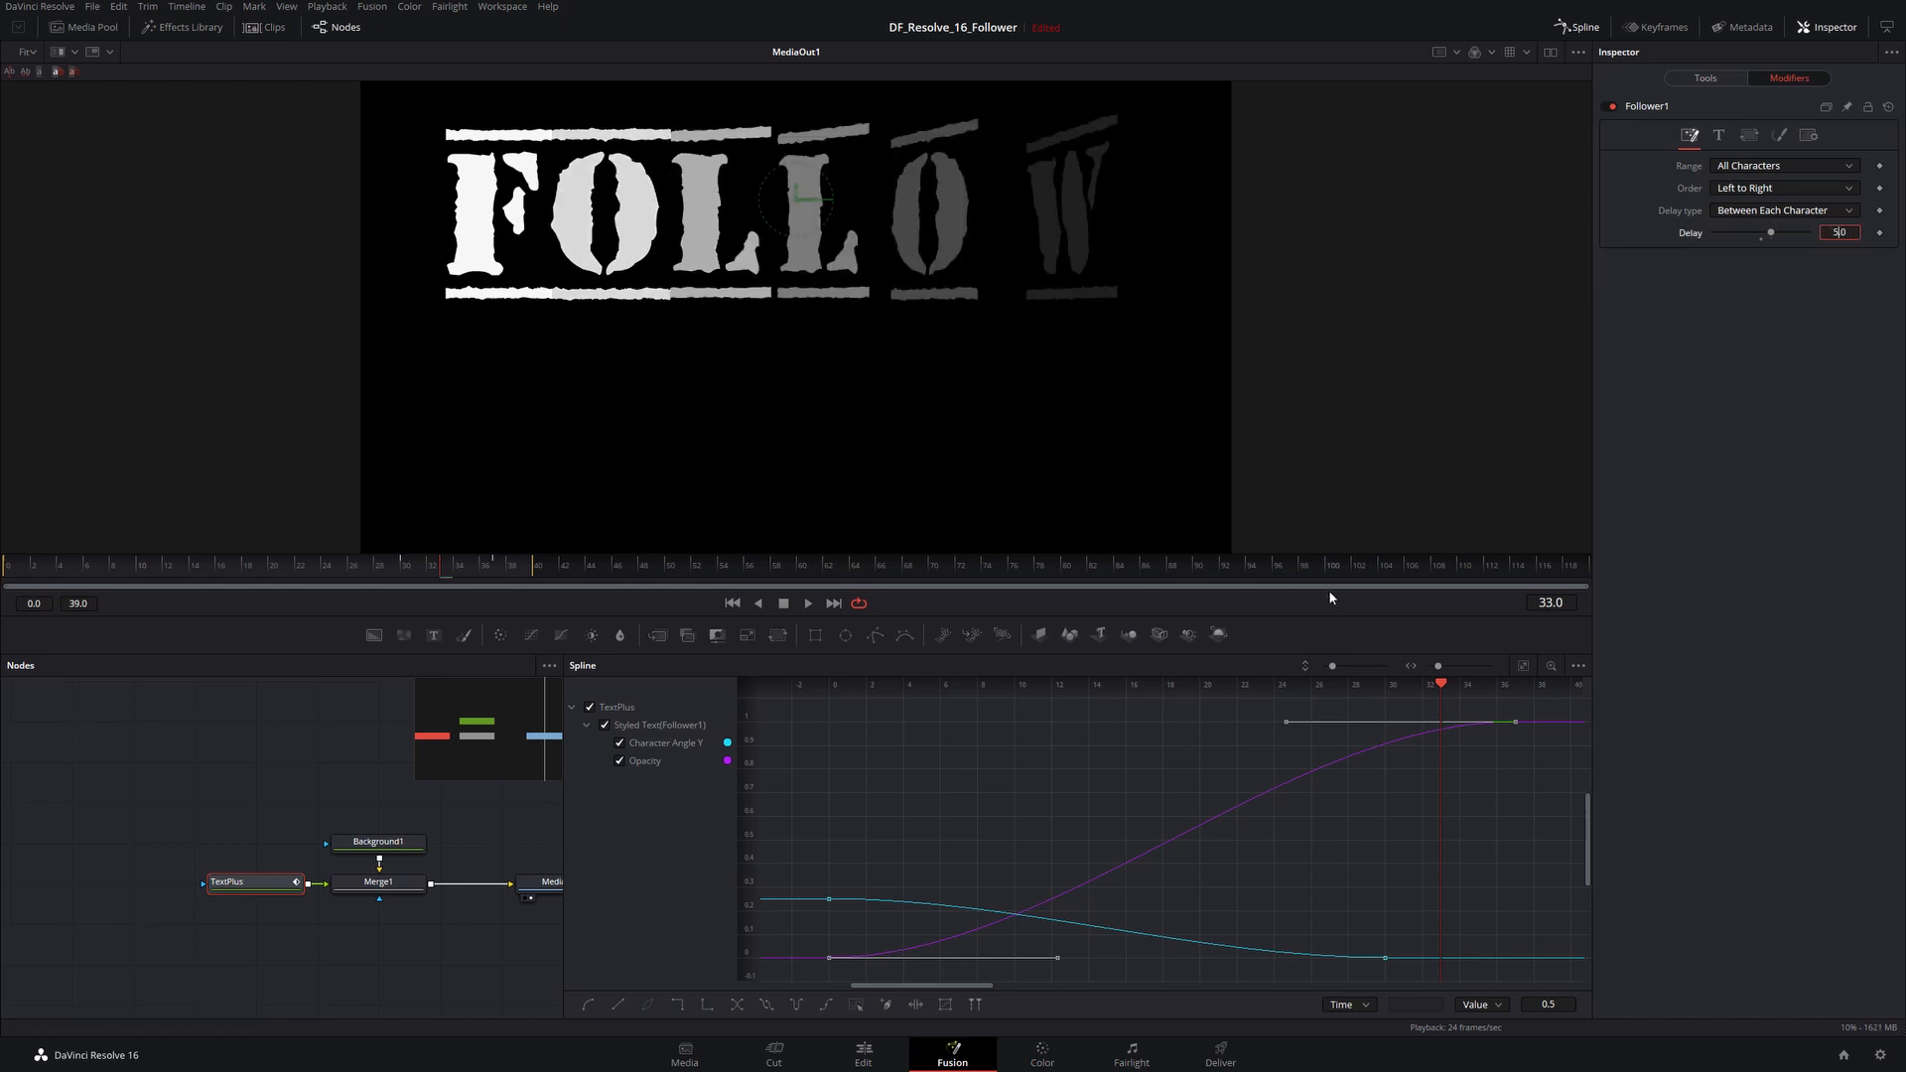
Step: Set the Follower's element 1 Opacity at frame 0 to 1.0 and play the delayed character rotation
left_click_drag(1443, 686, 830, 687)
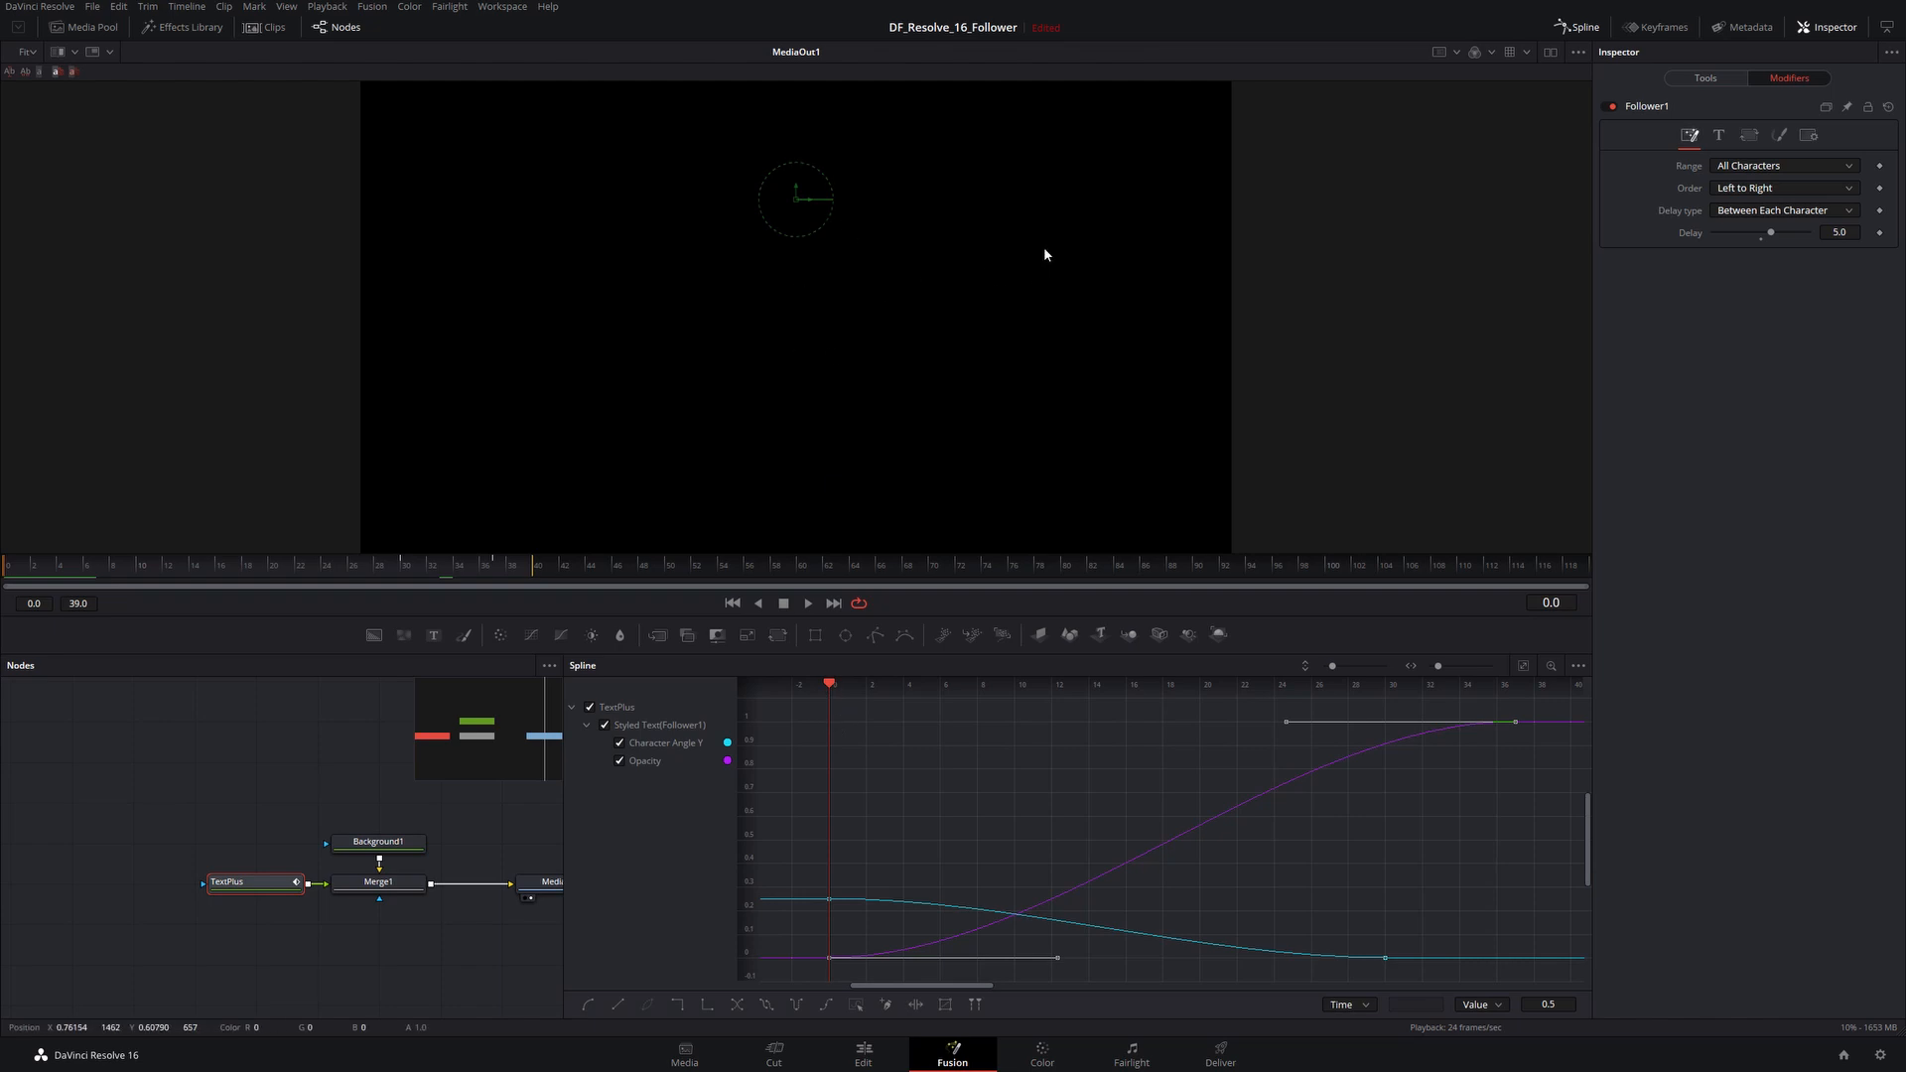
left_click(1779, 135)
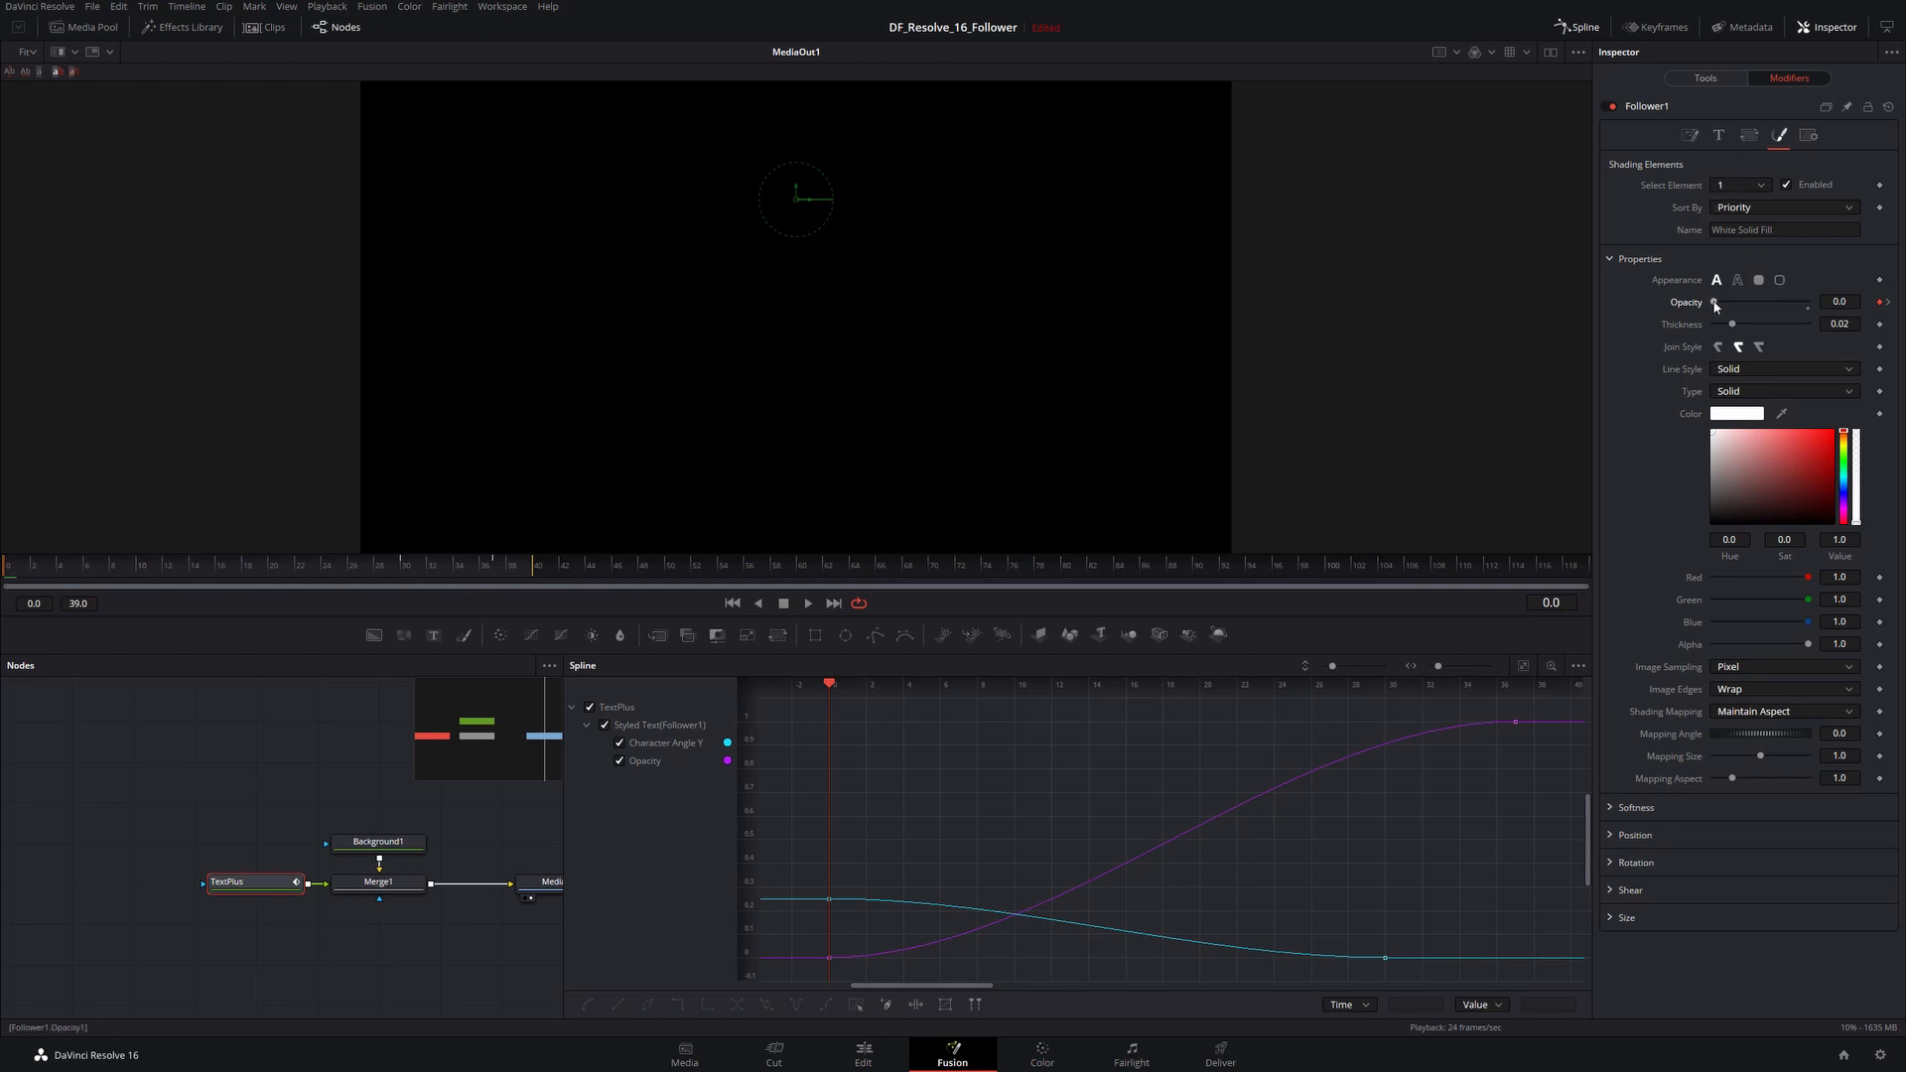
left_click_drag(1714, 304, 1820, 312)
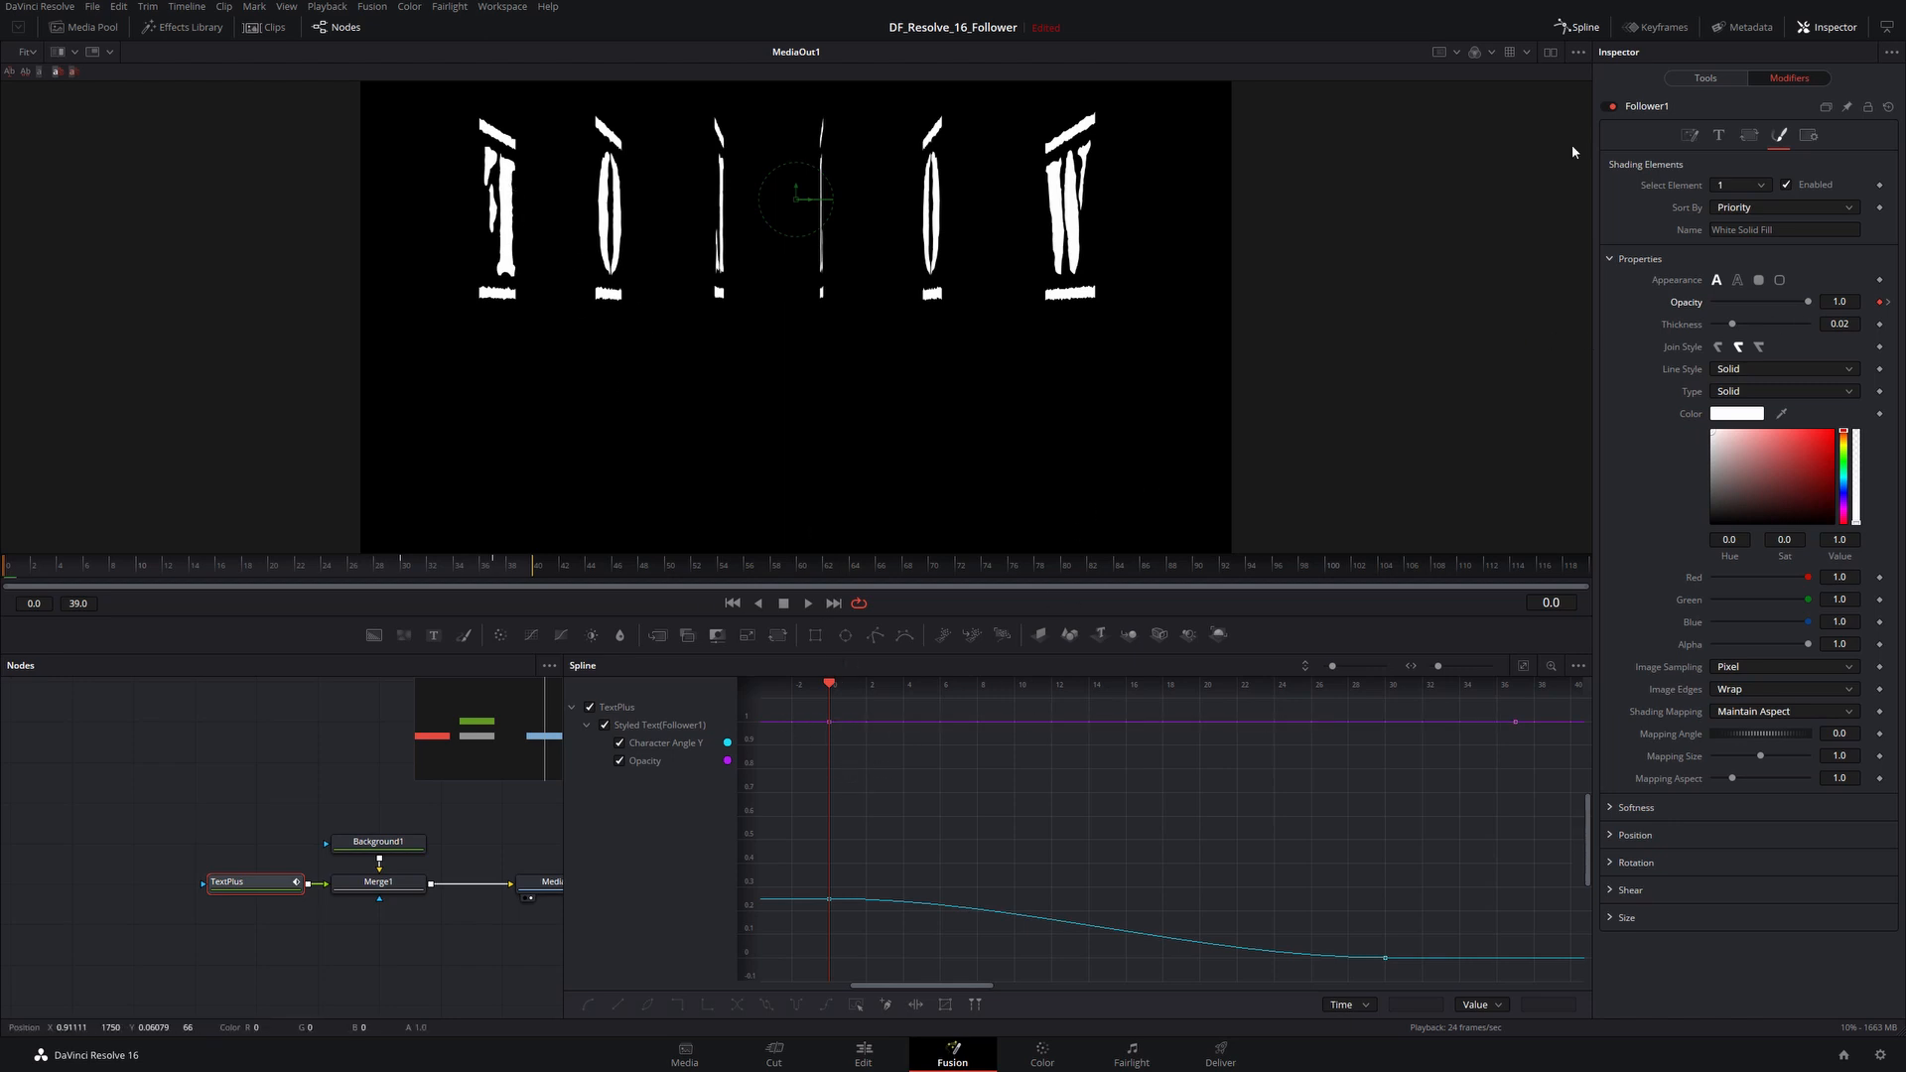
left_click(1690, 136)
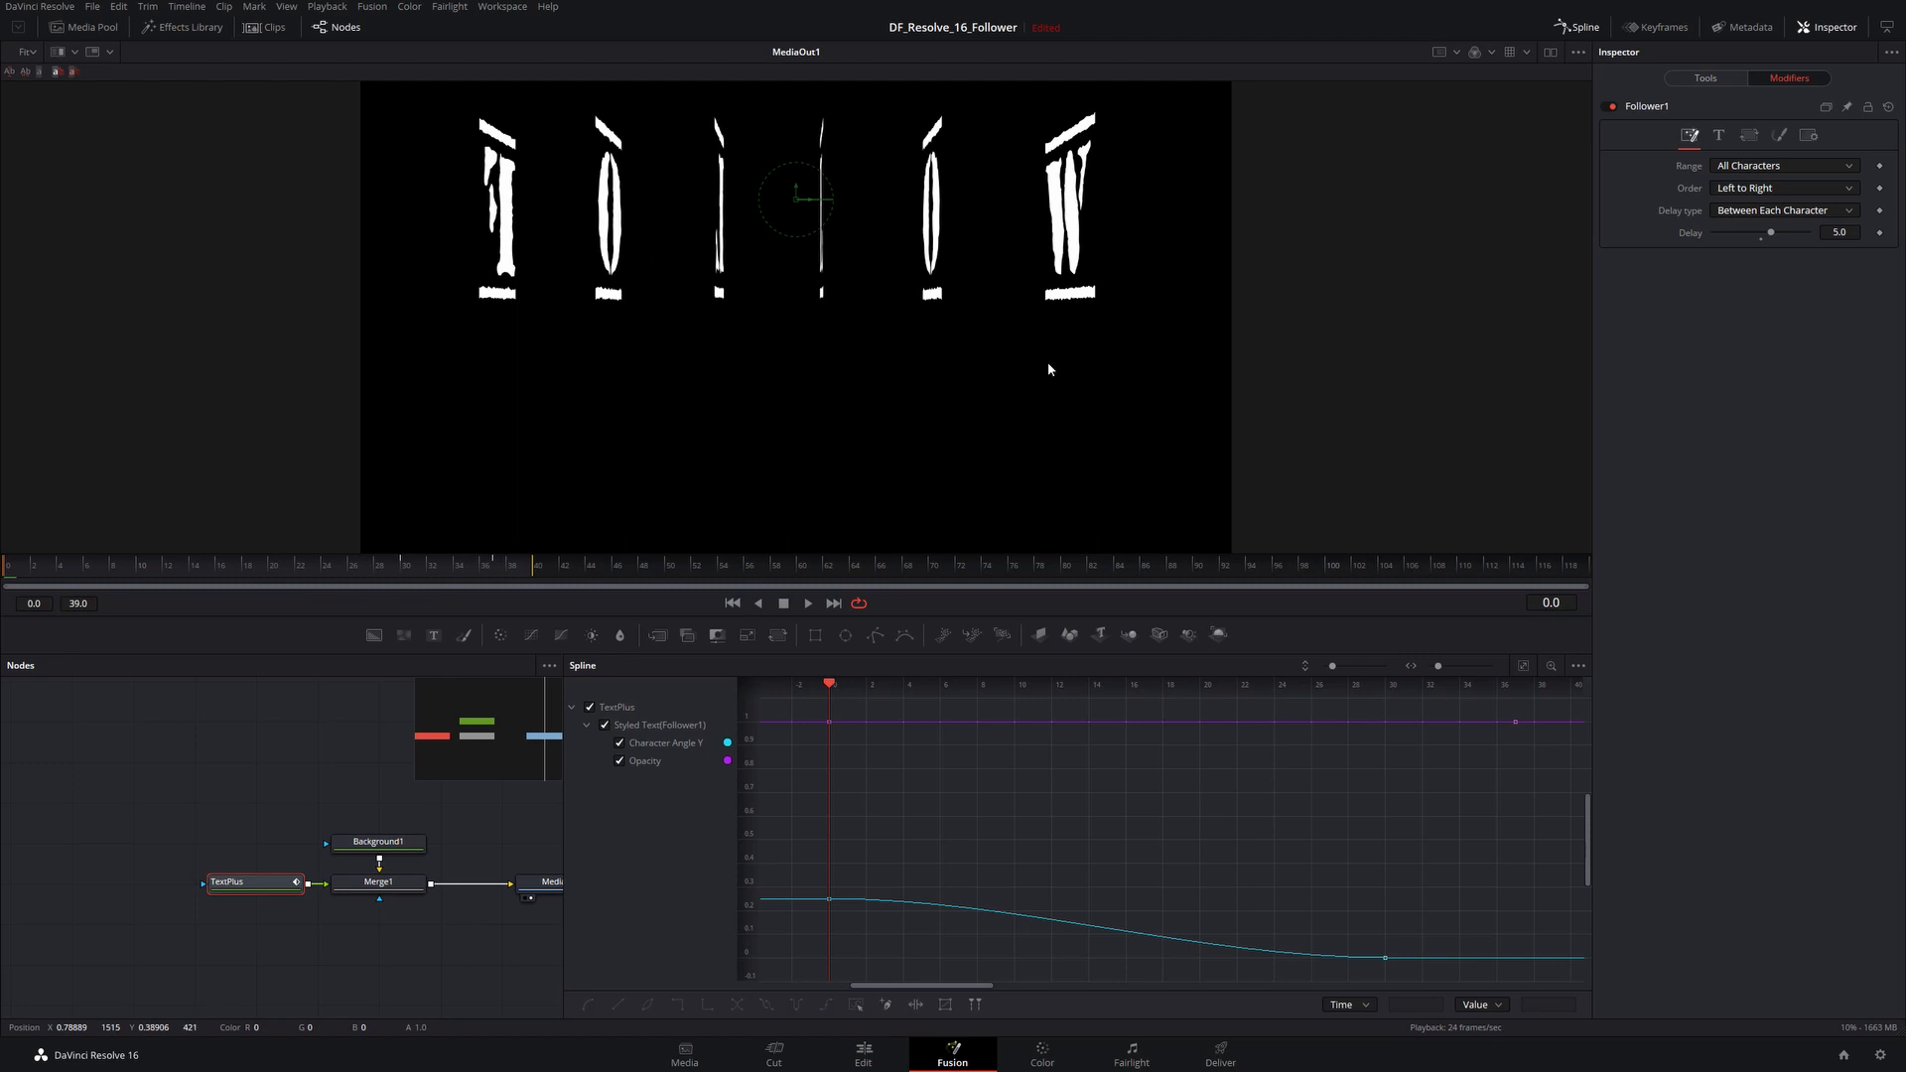
key("space")
key("space")
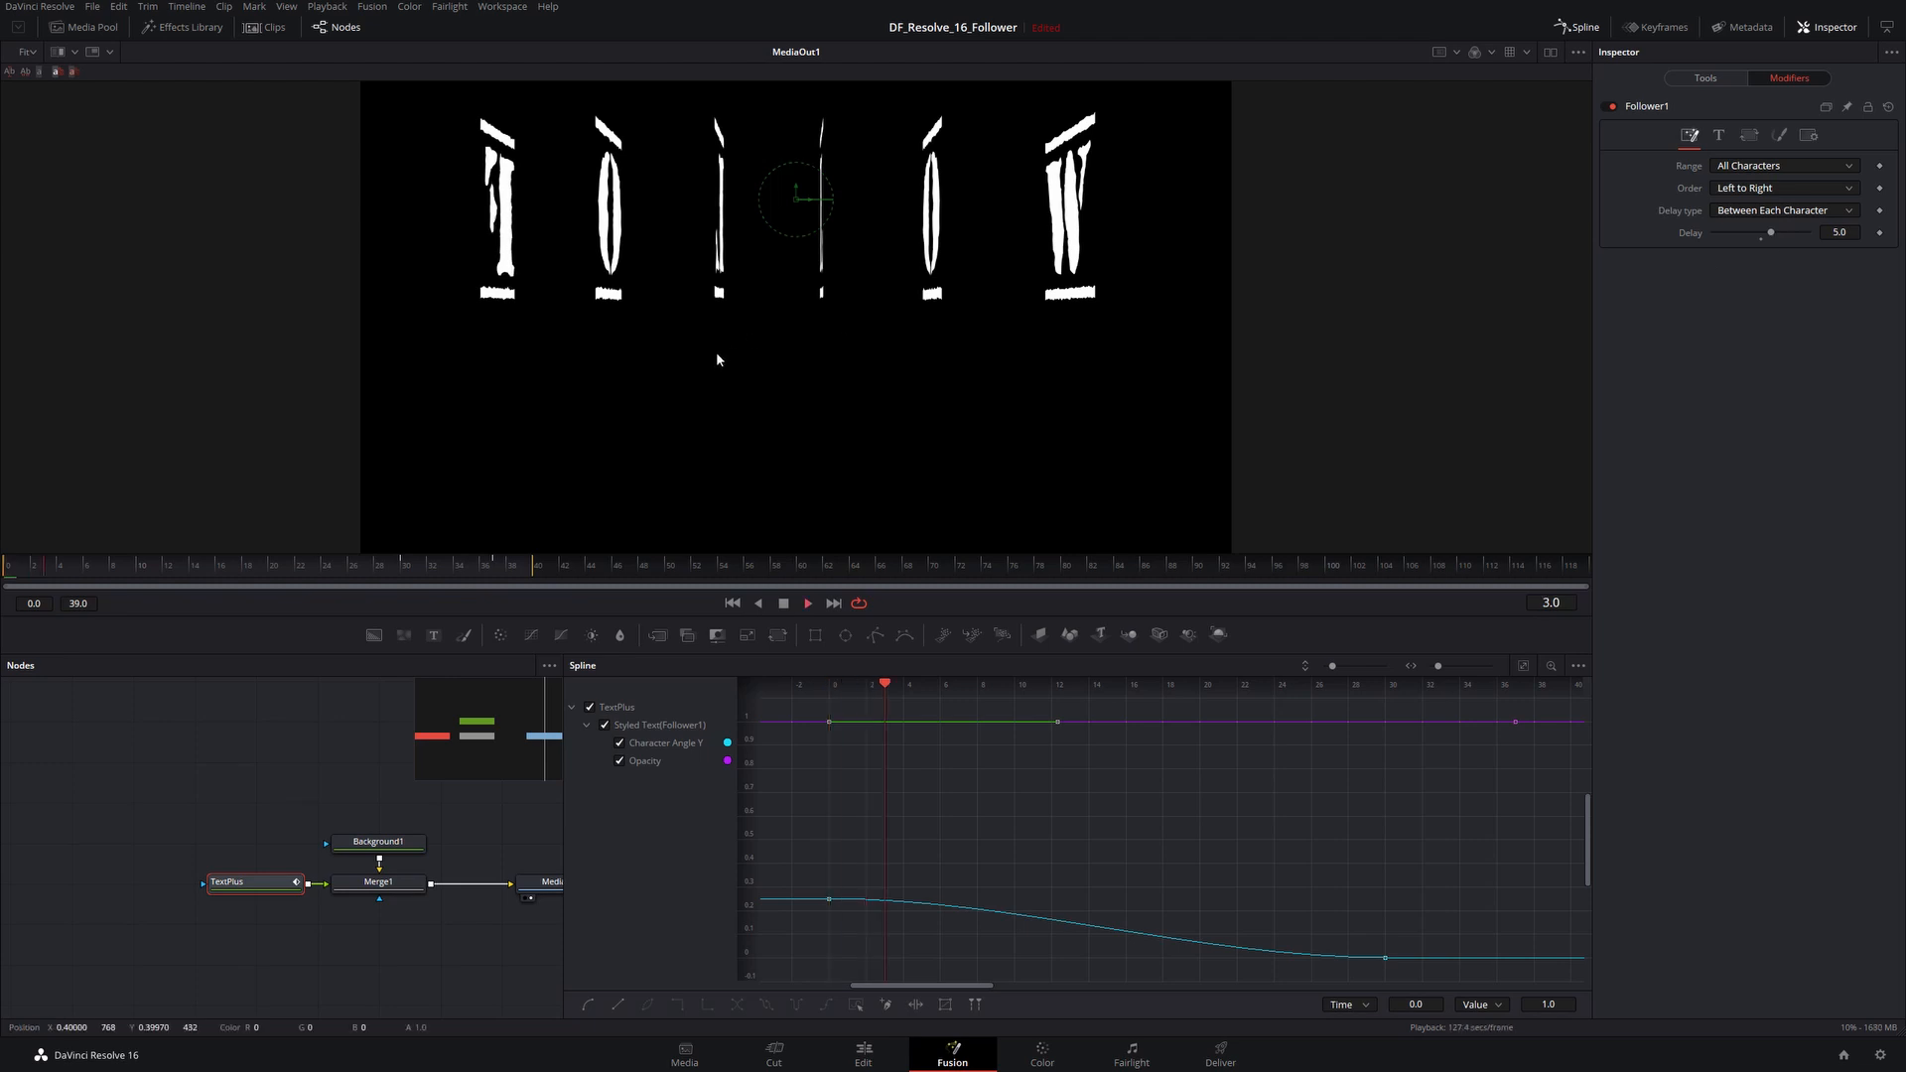
Step: Try the Follower's Order as Right to Left and Outside In during playback, and set it back to Left to Right
left_click(1776, 188)
left_click(1752, 227)
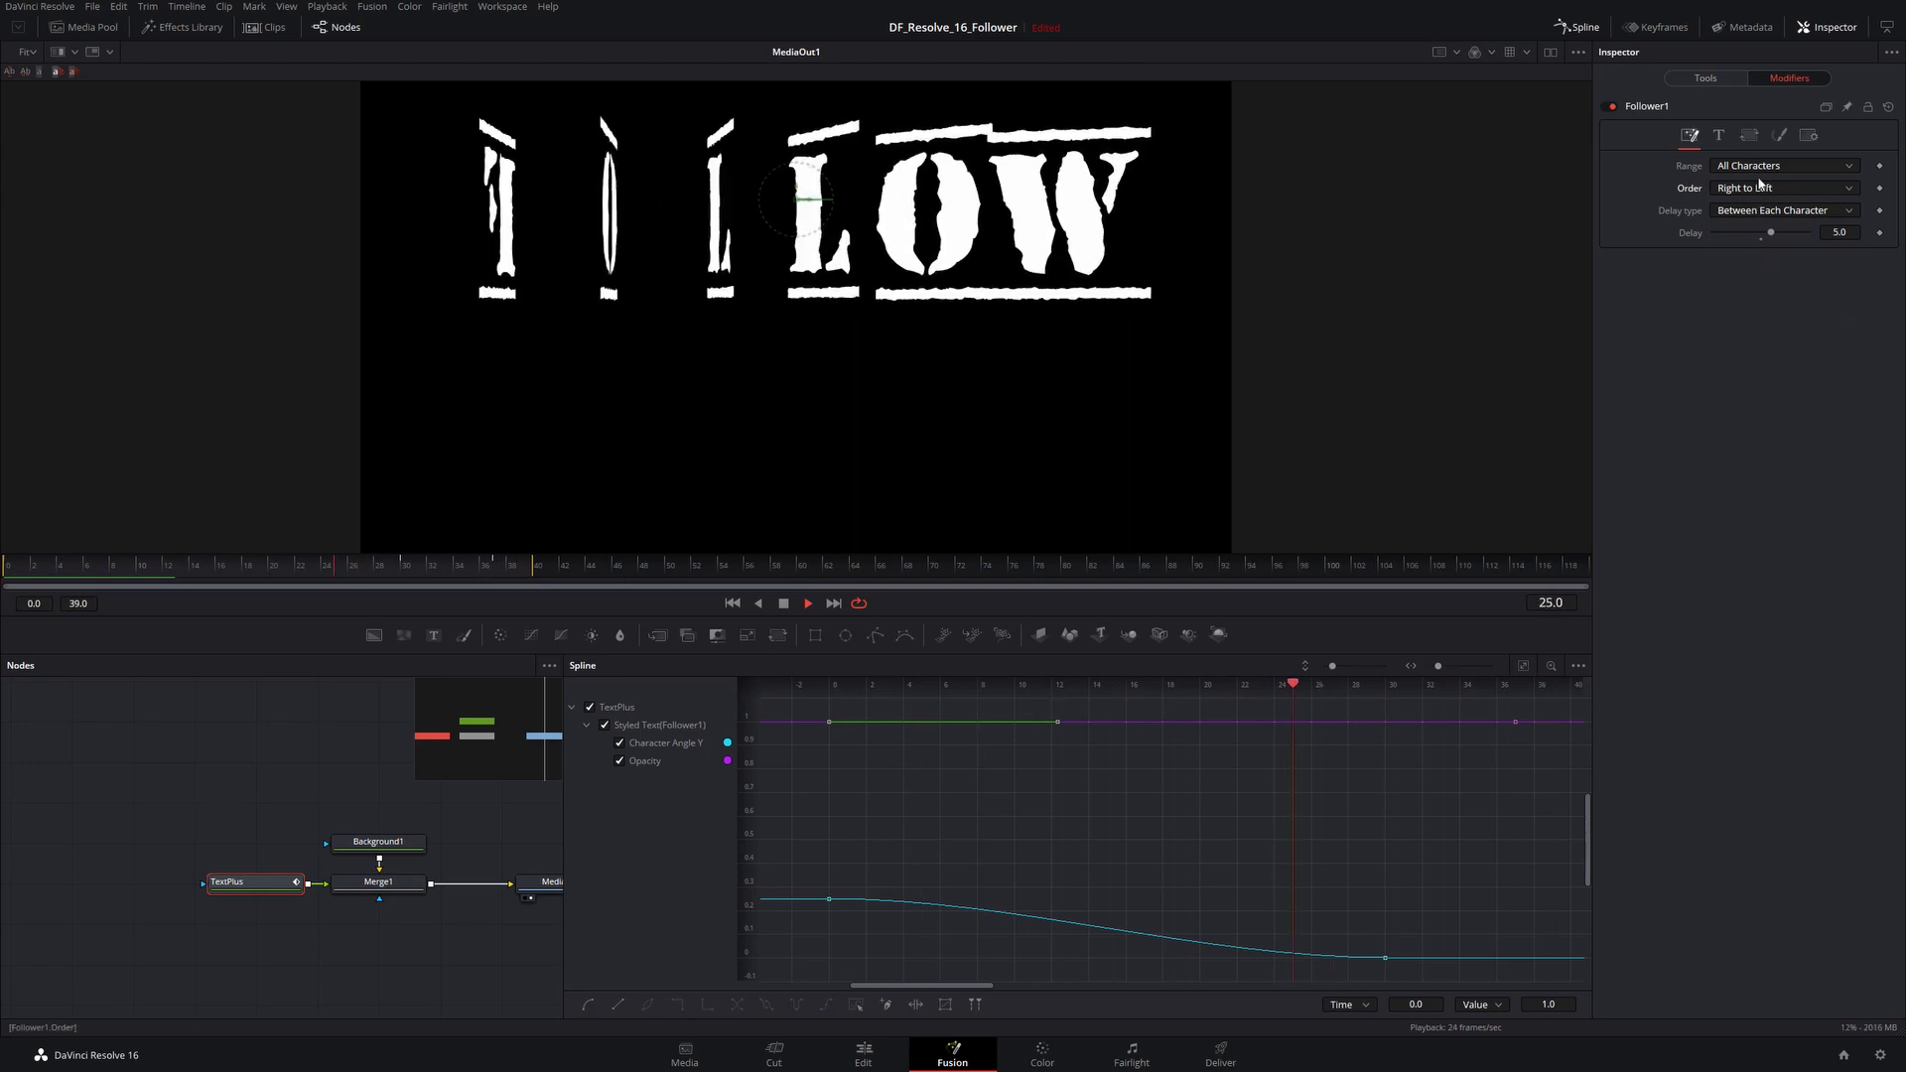
left_click(1776, 188)
left_click(1752, 260)
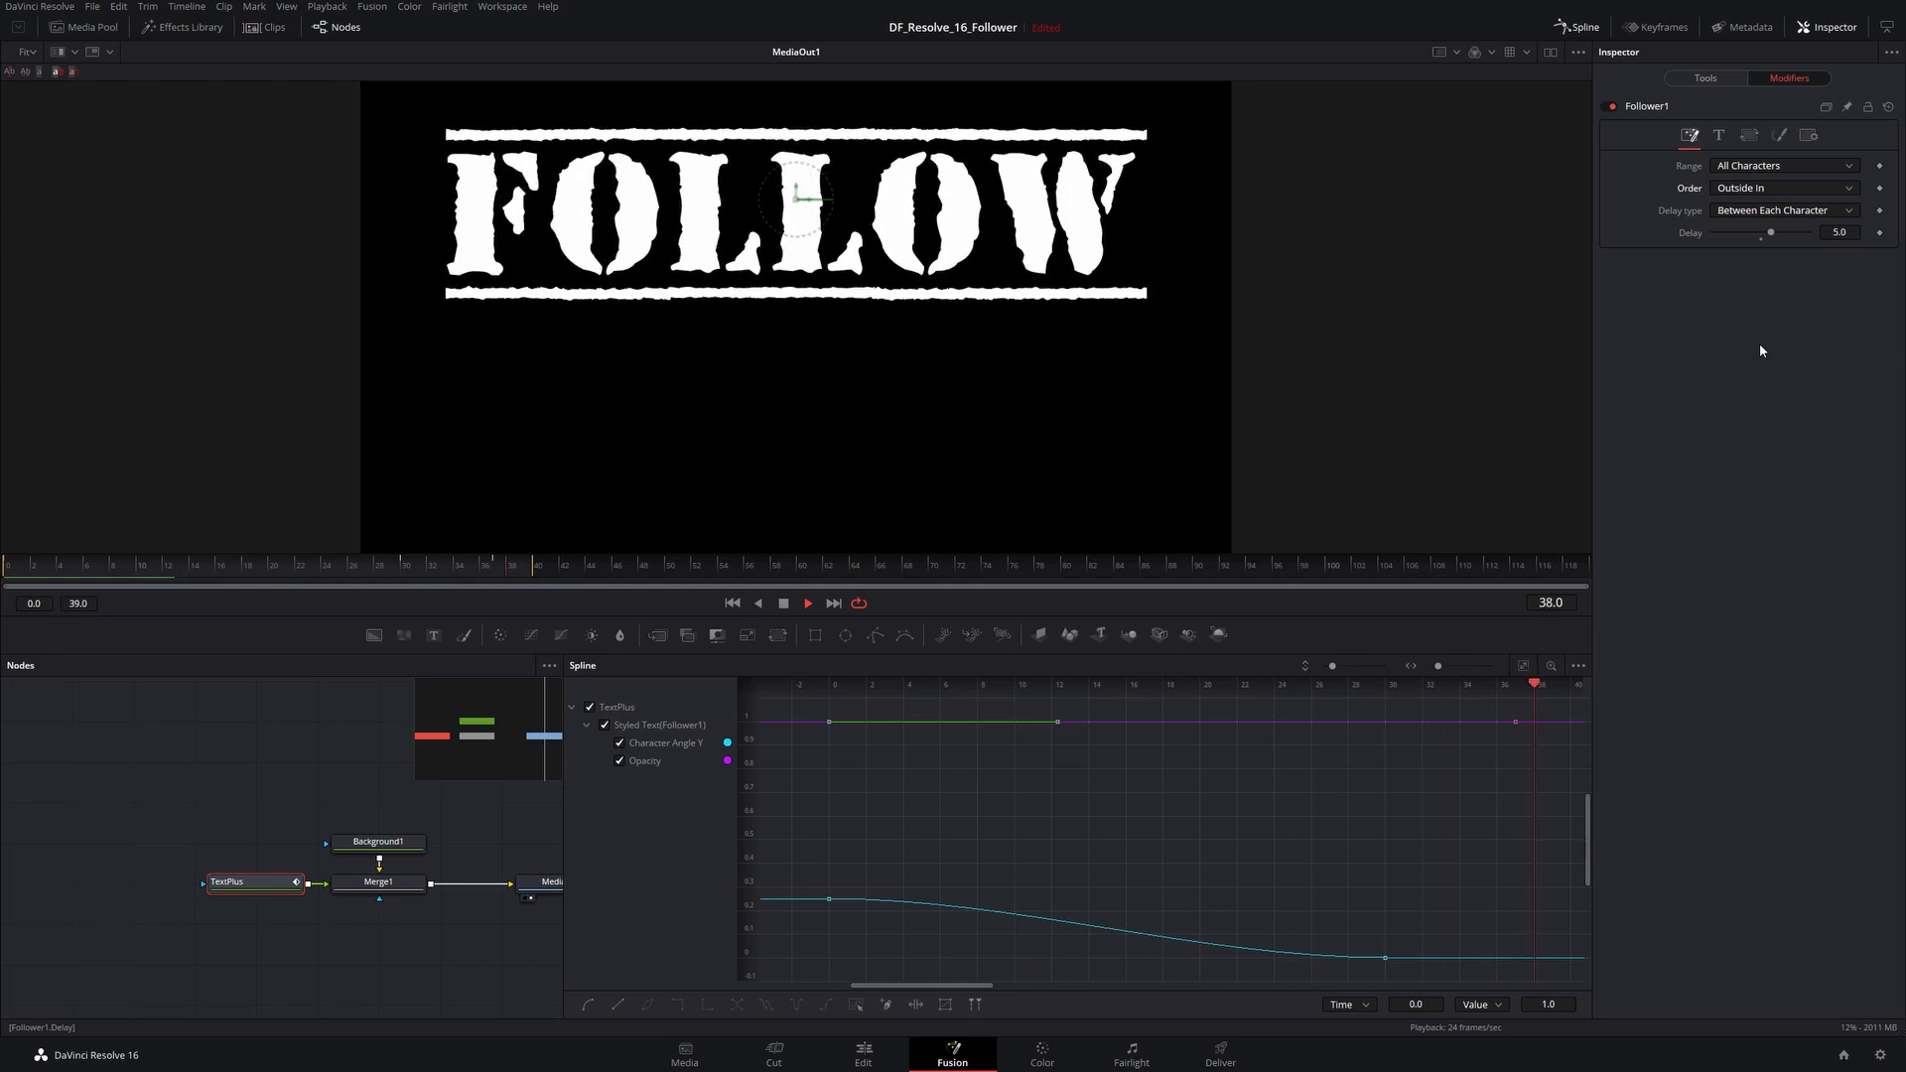
left_click(1739, 190)
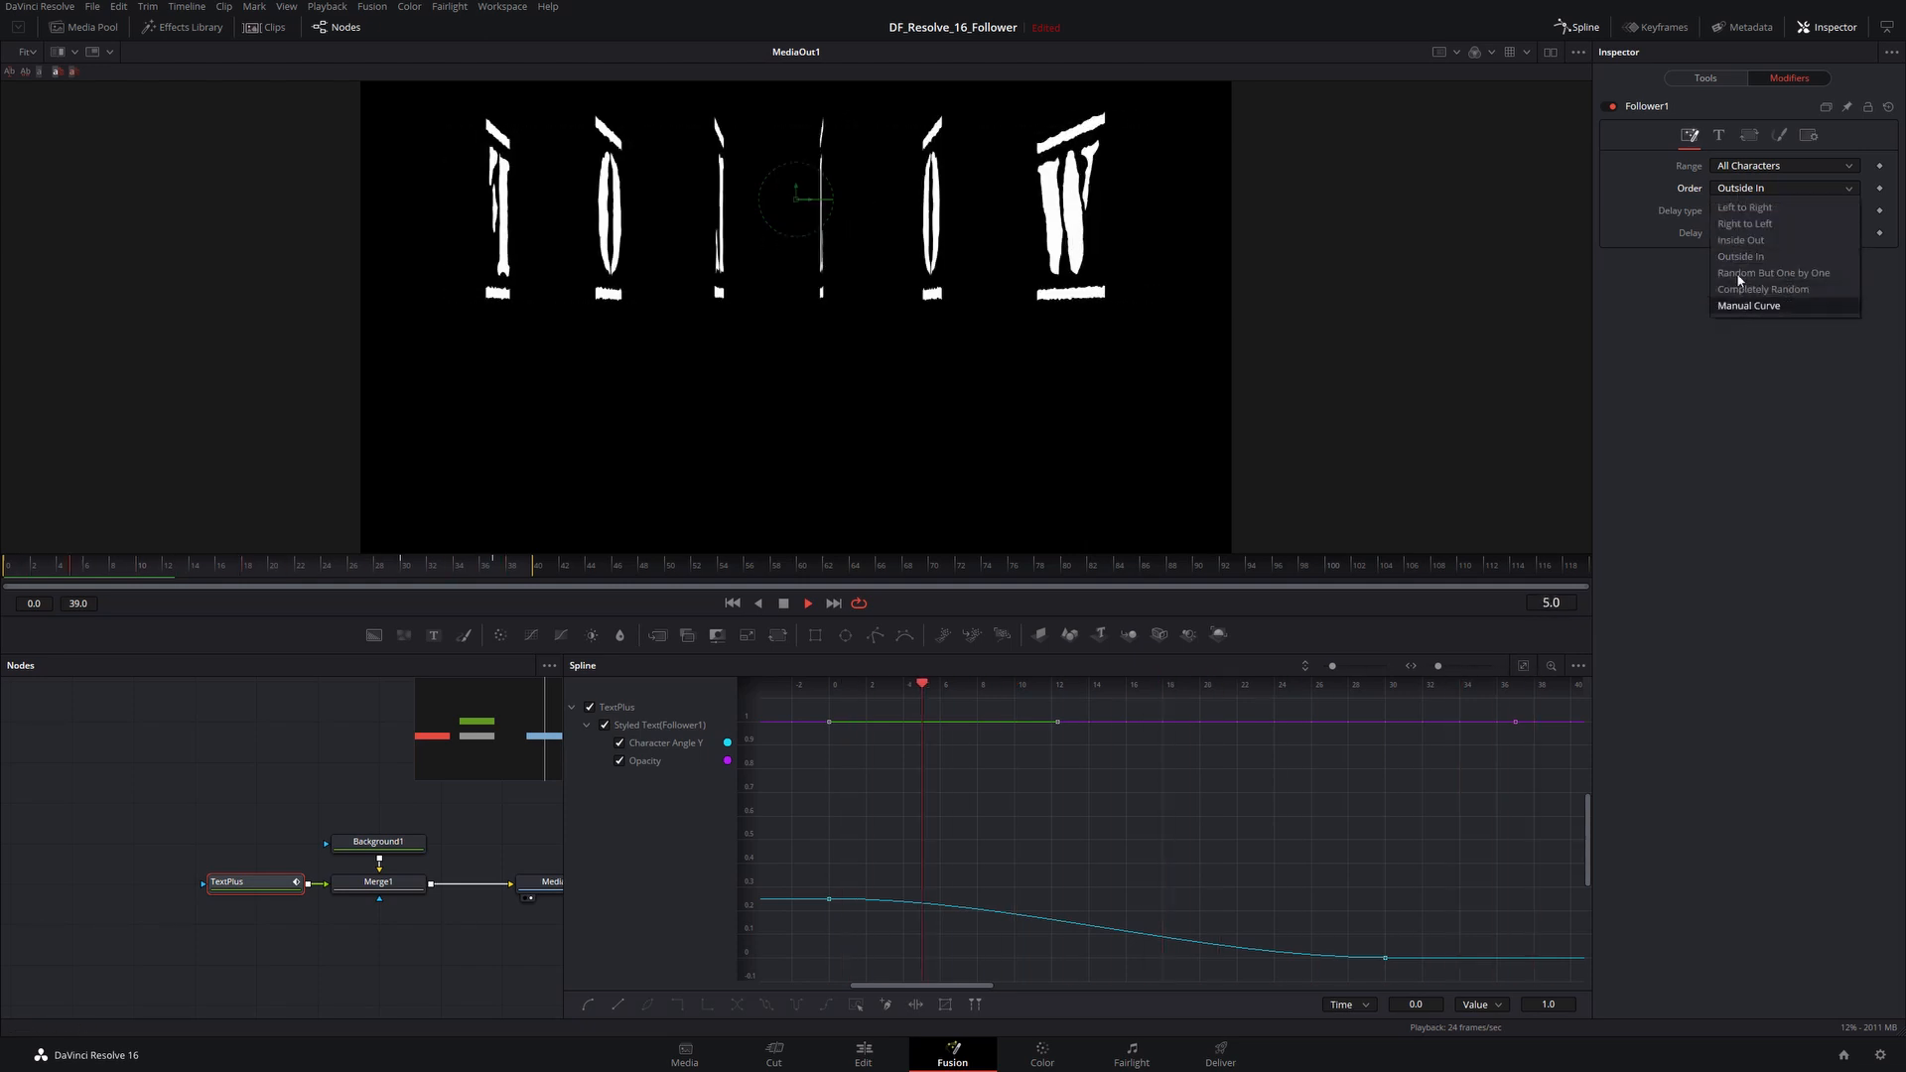
left_click(1744, 207)
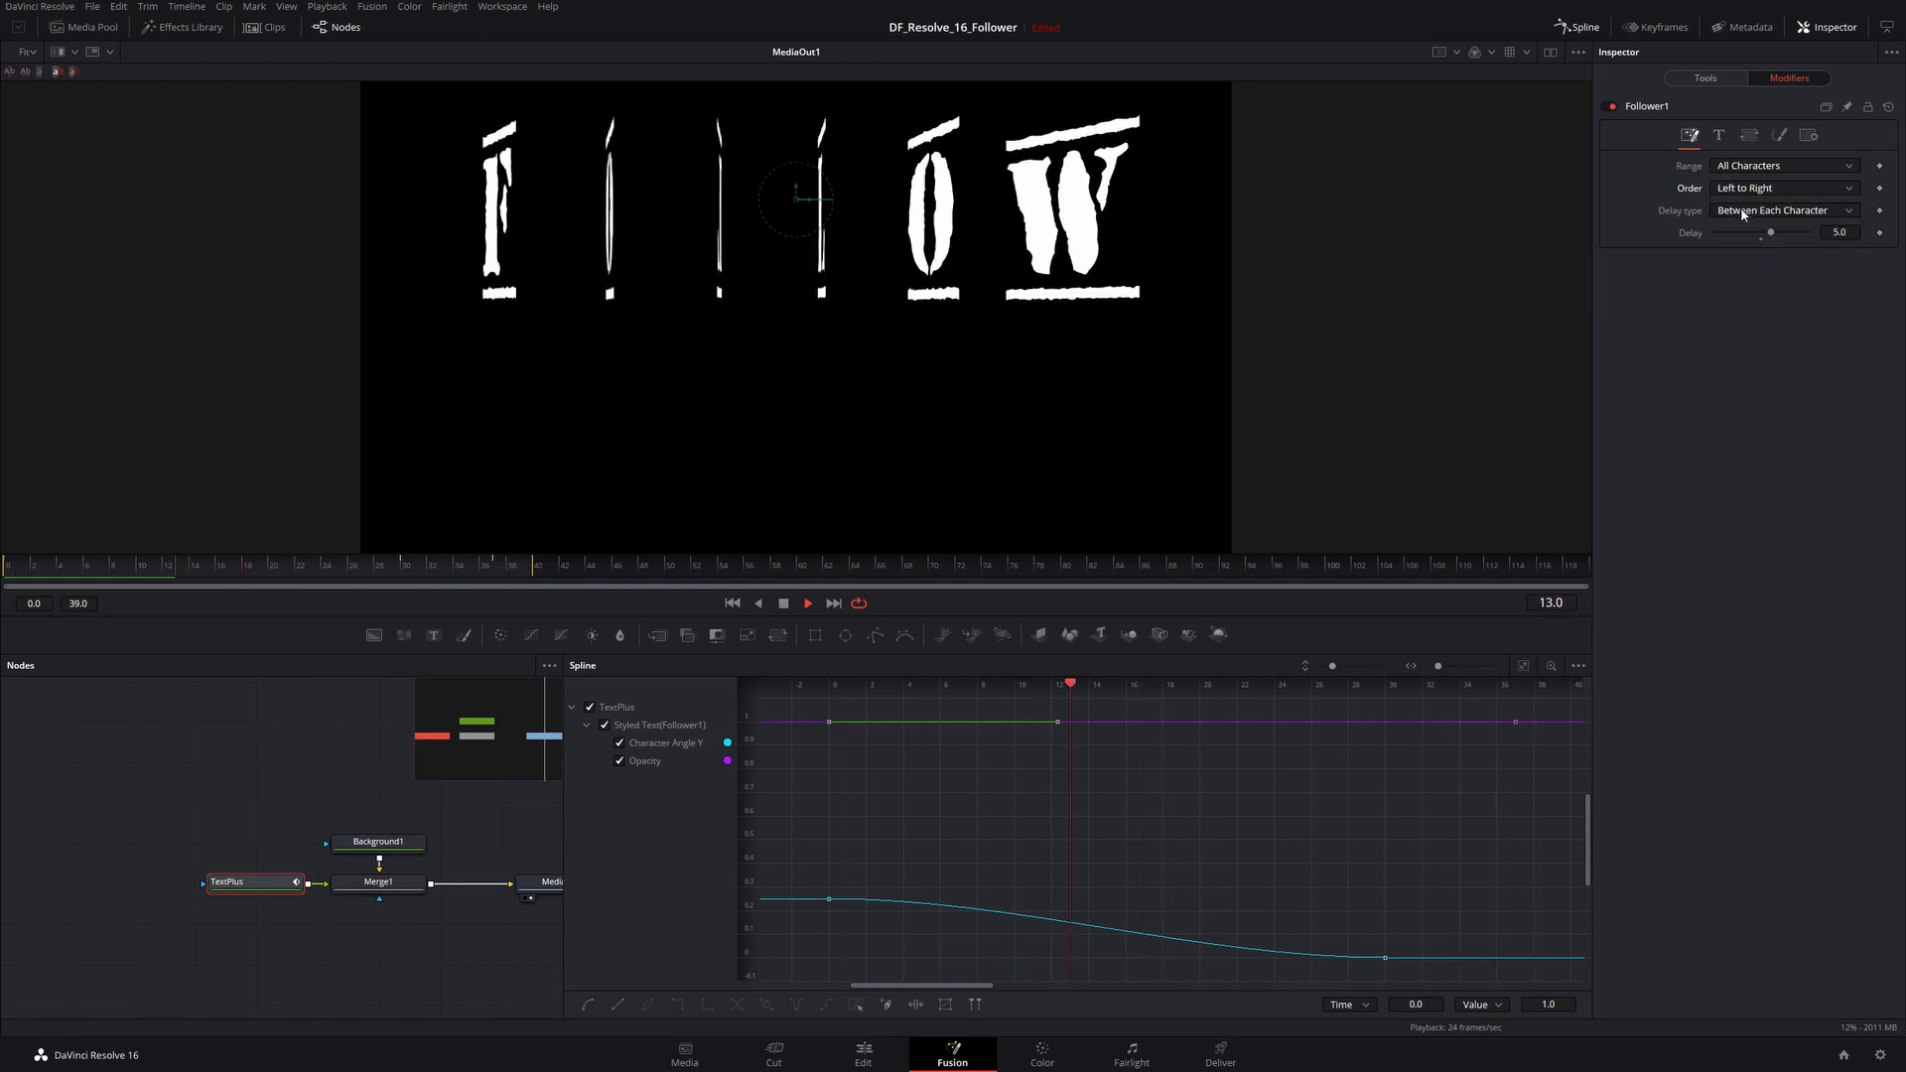
key("space")
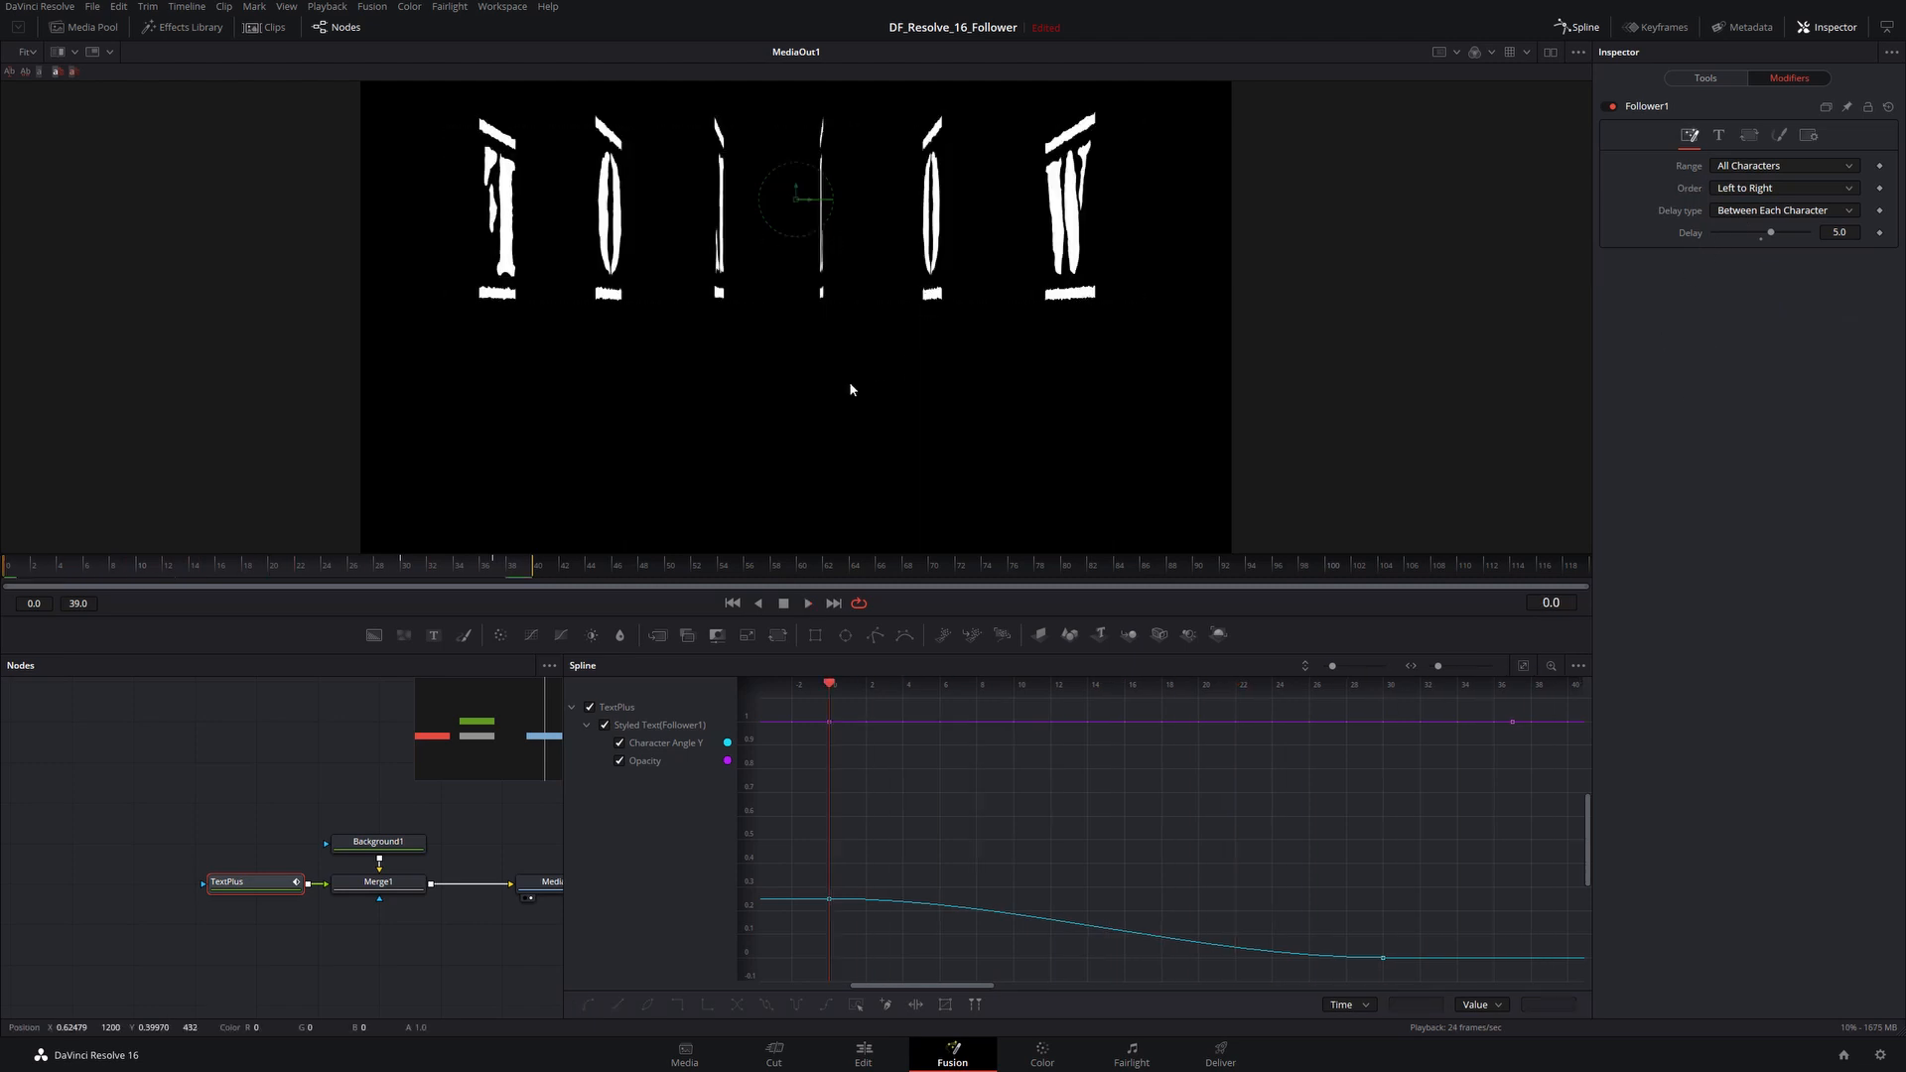
key("space")
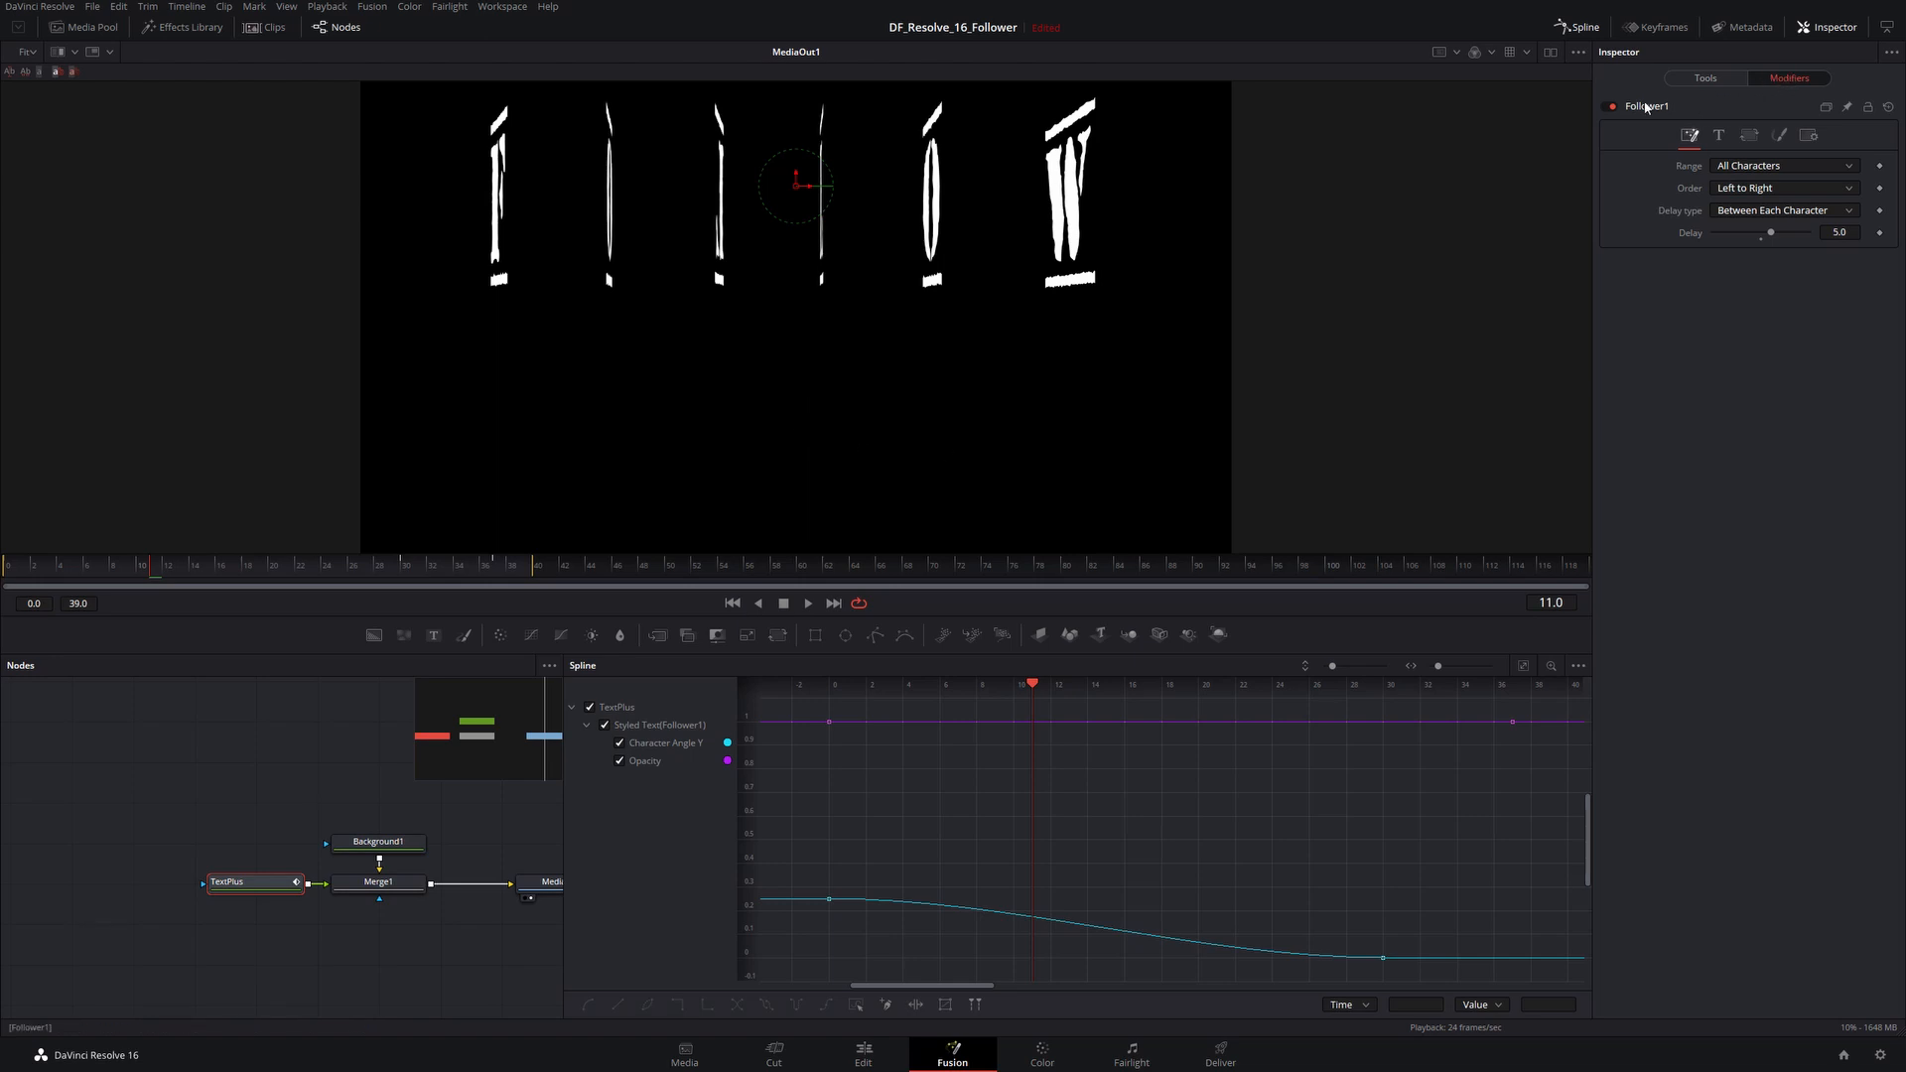
Step: Modify the position Offset of the Follower's shading element 1 with an XY Path at frame 0
left_click(1778, 136)
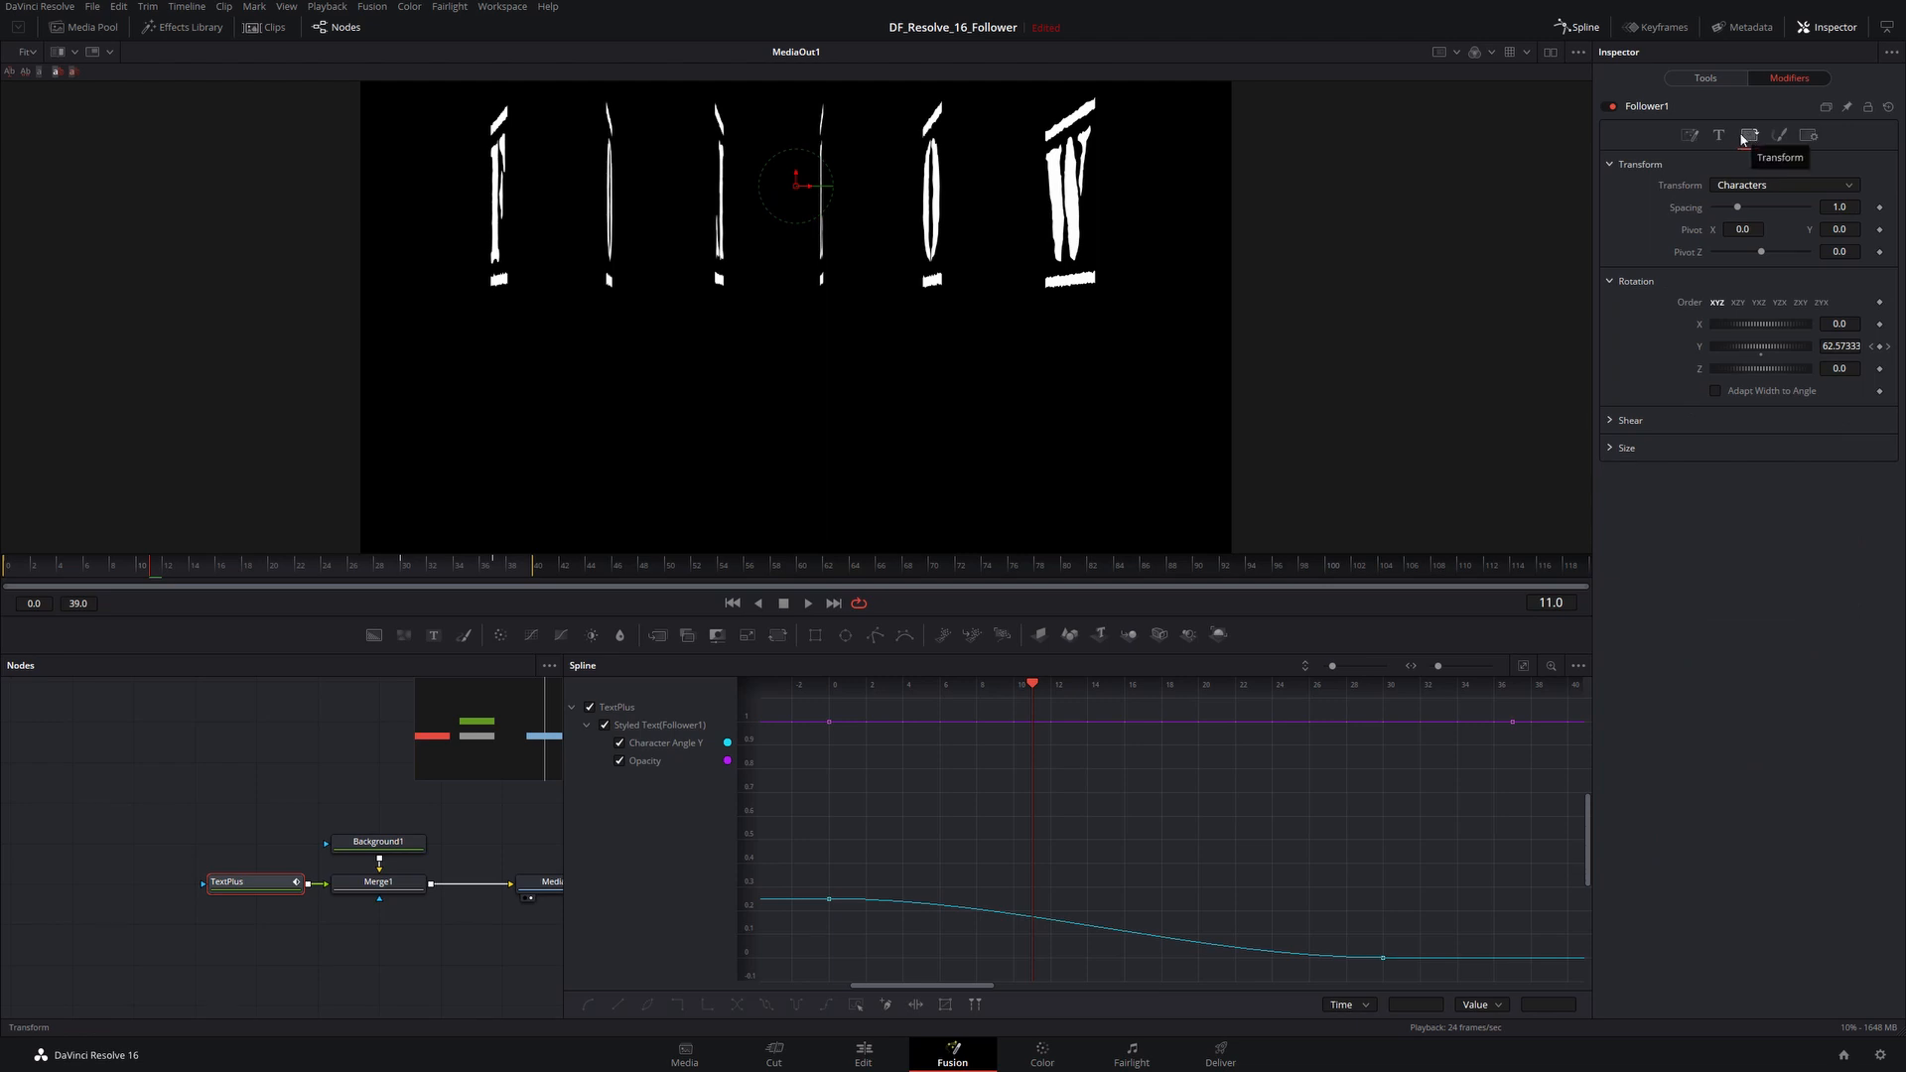
left_click(1779, 135)
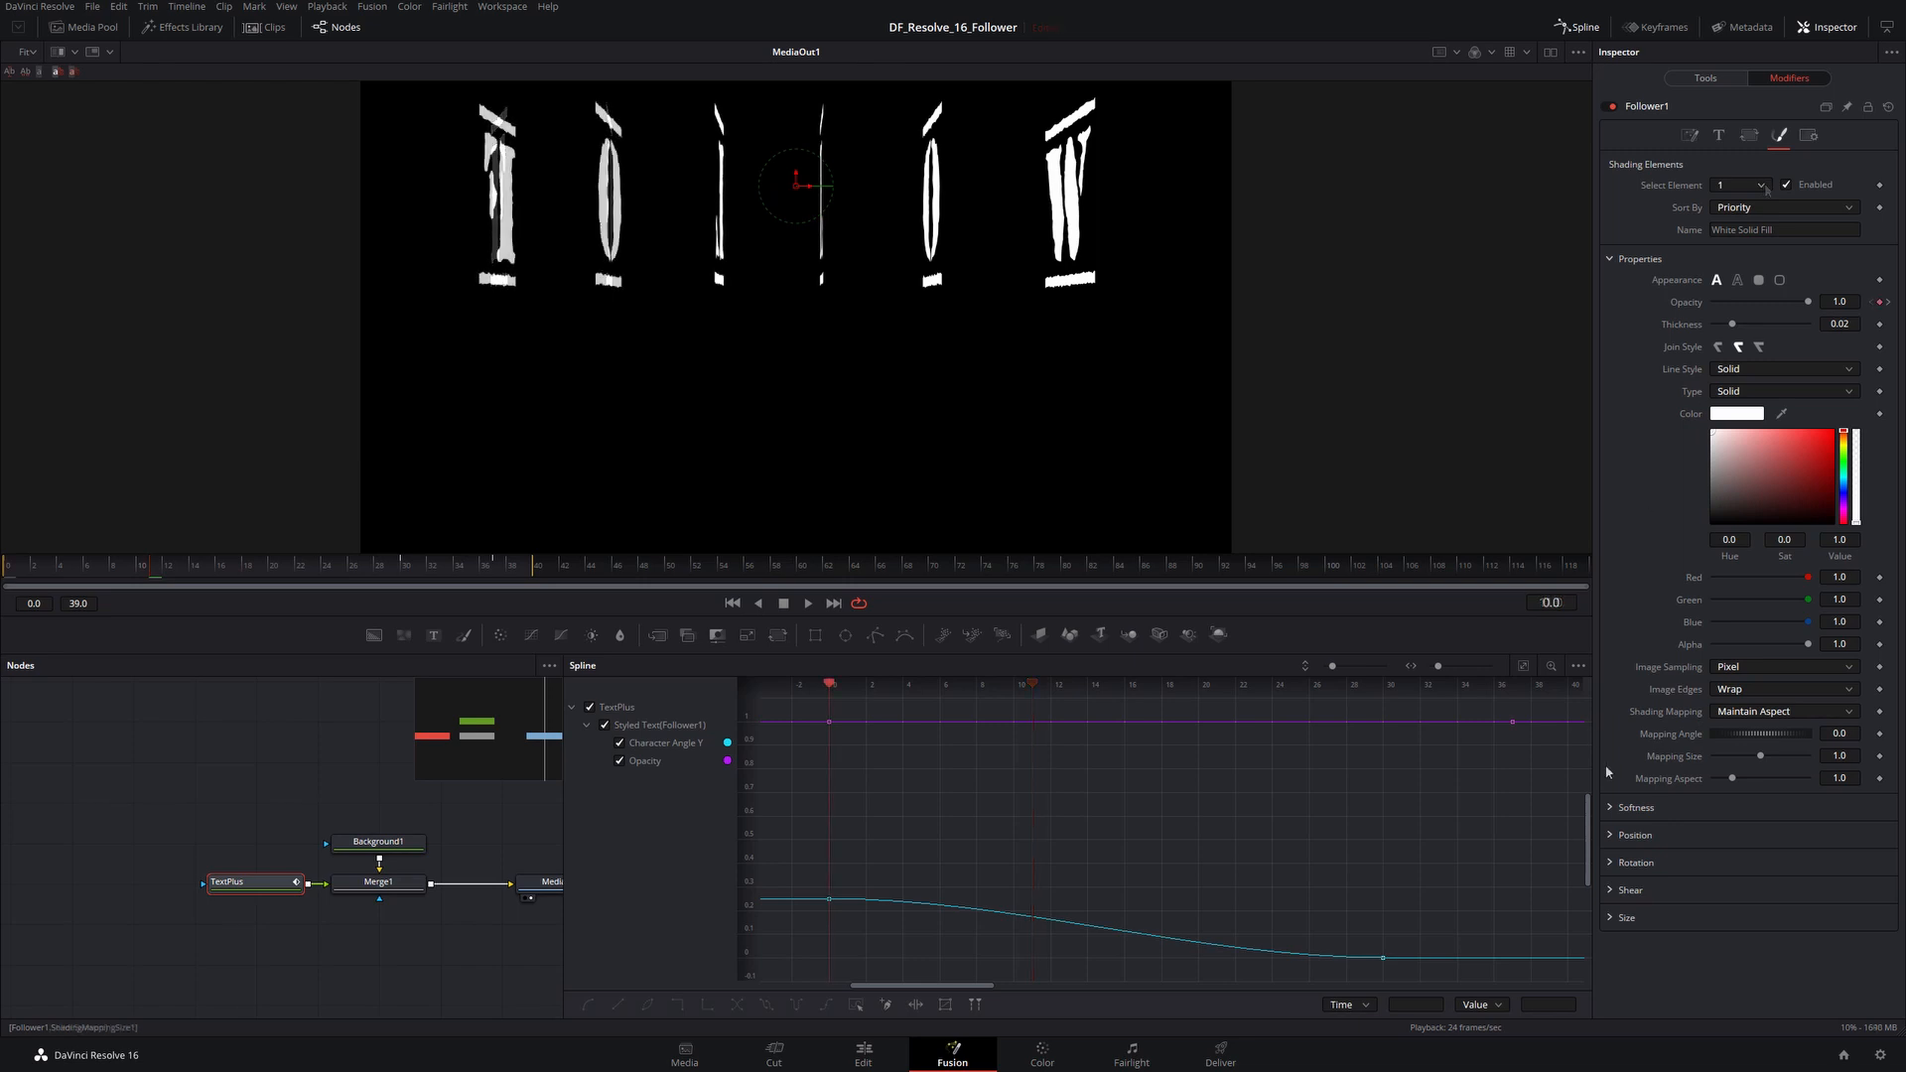
left_click(1609, 835)
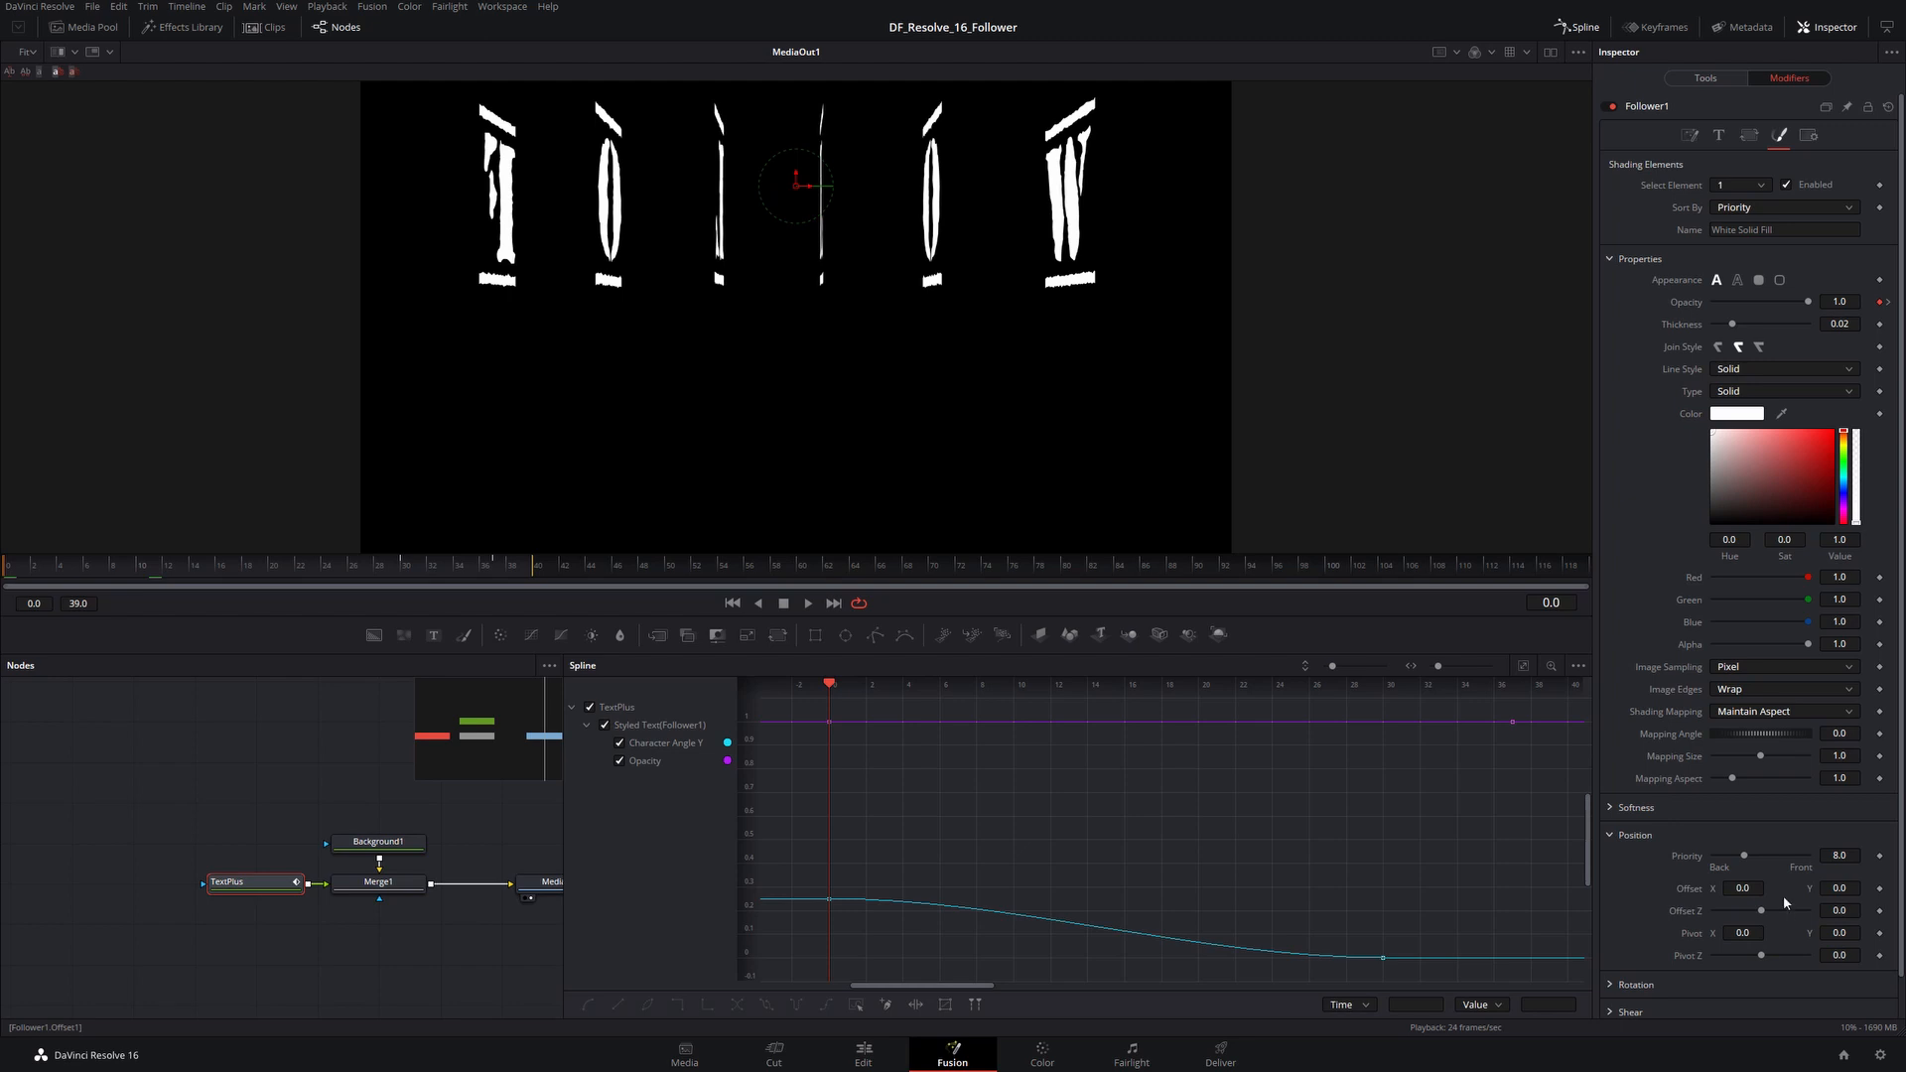
right_click(1697, 892)
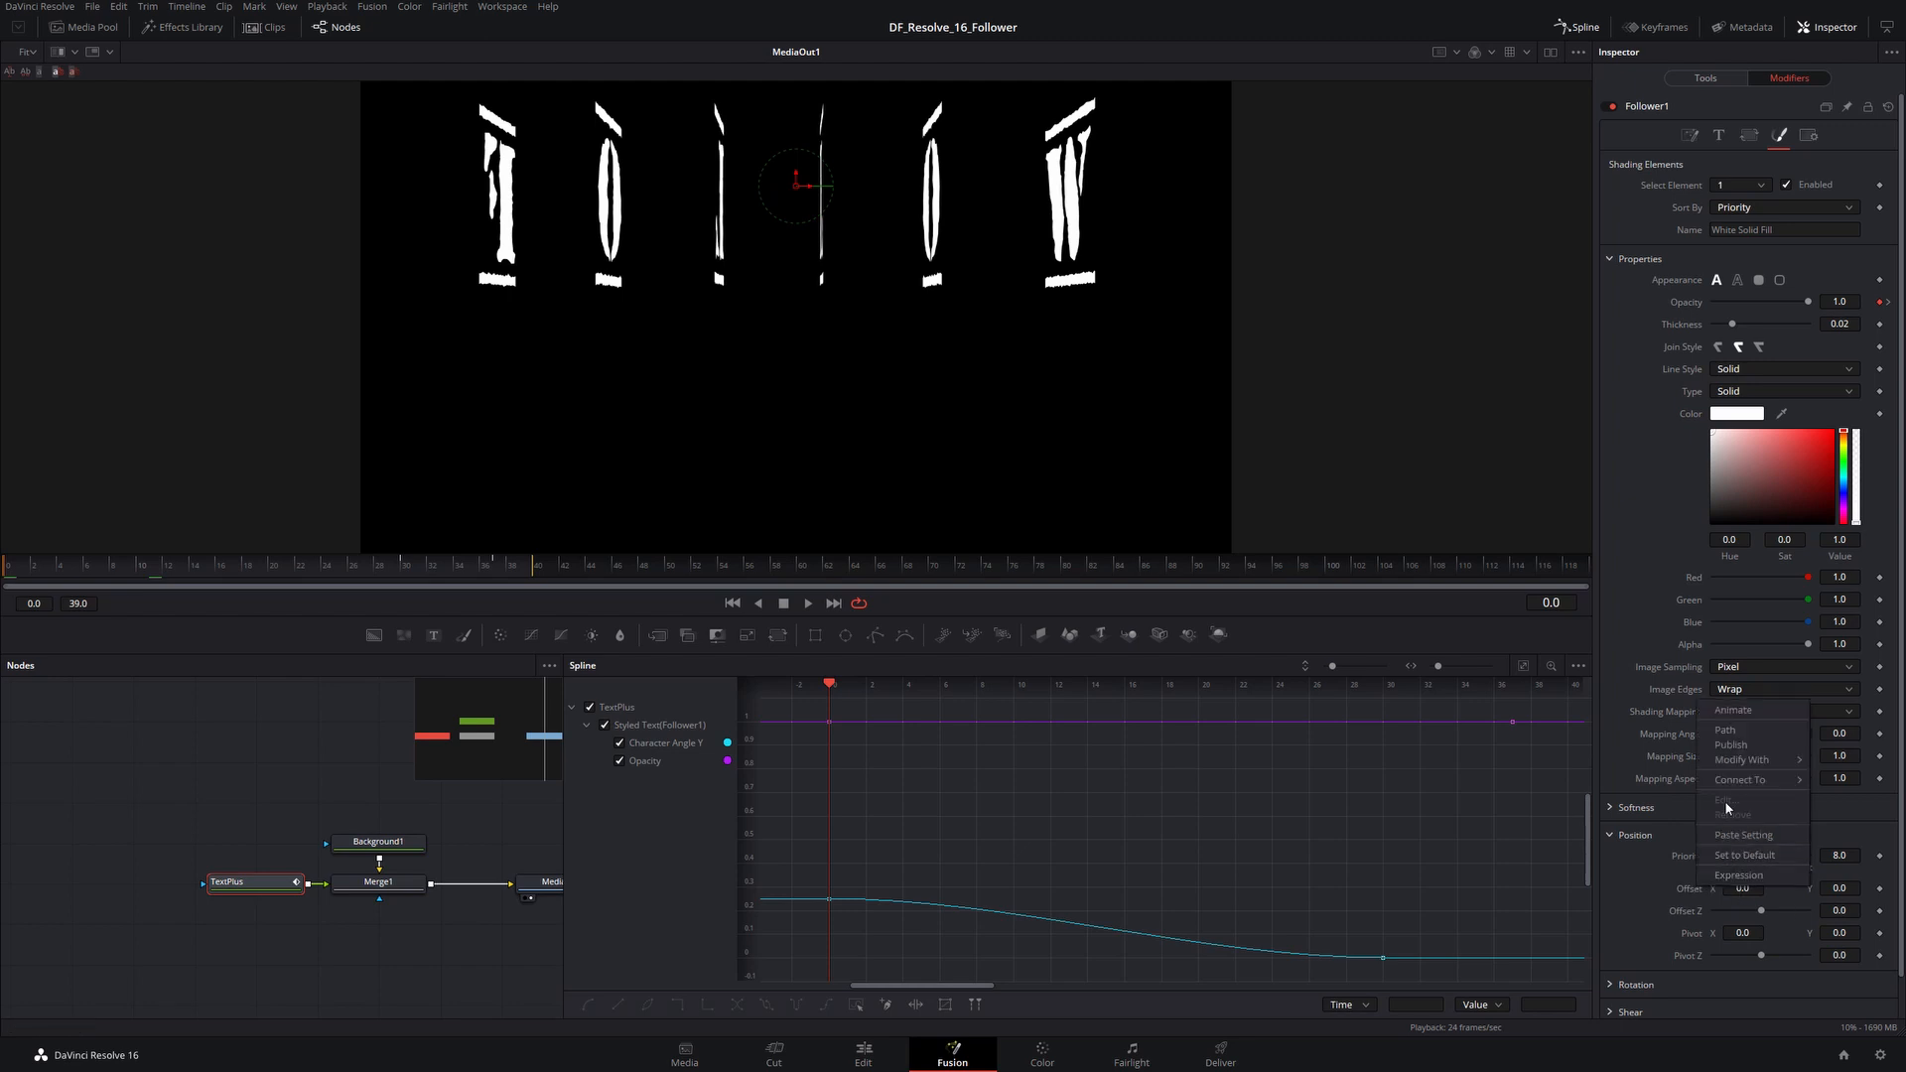
mouse_move(1747, 759)
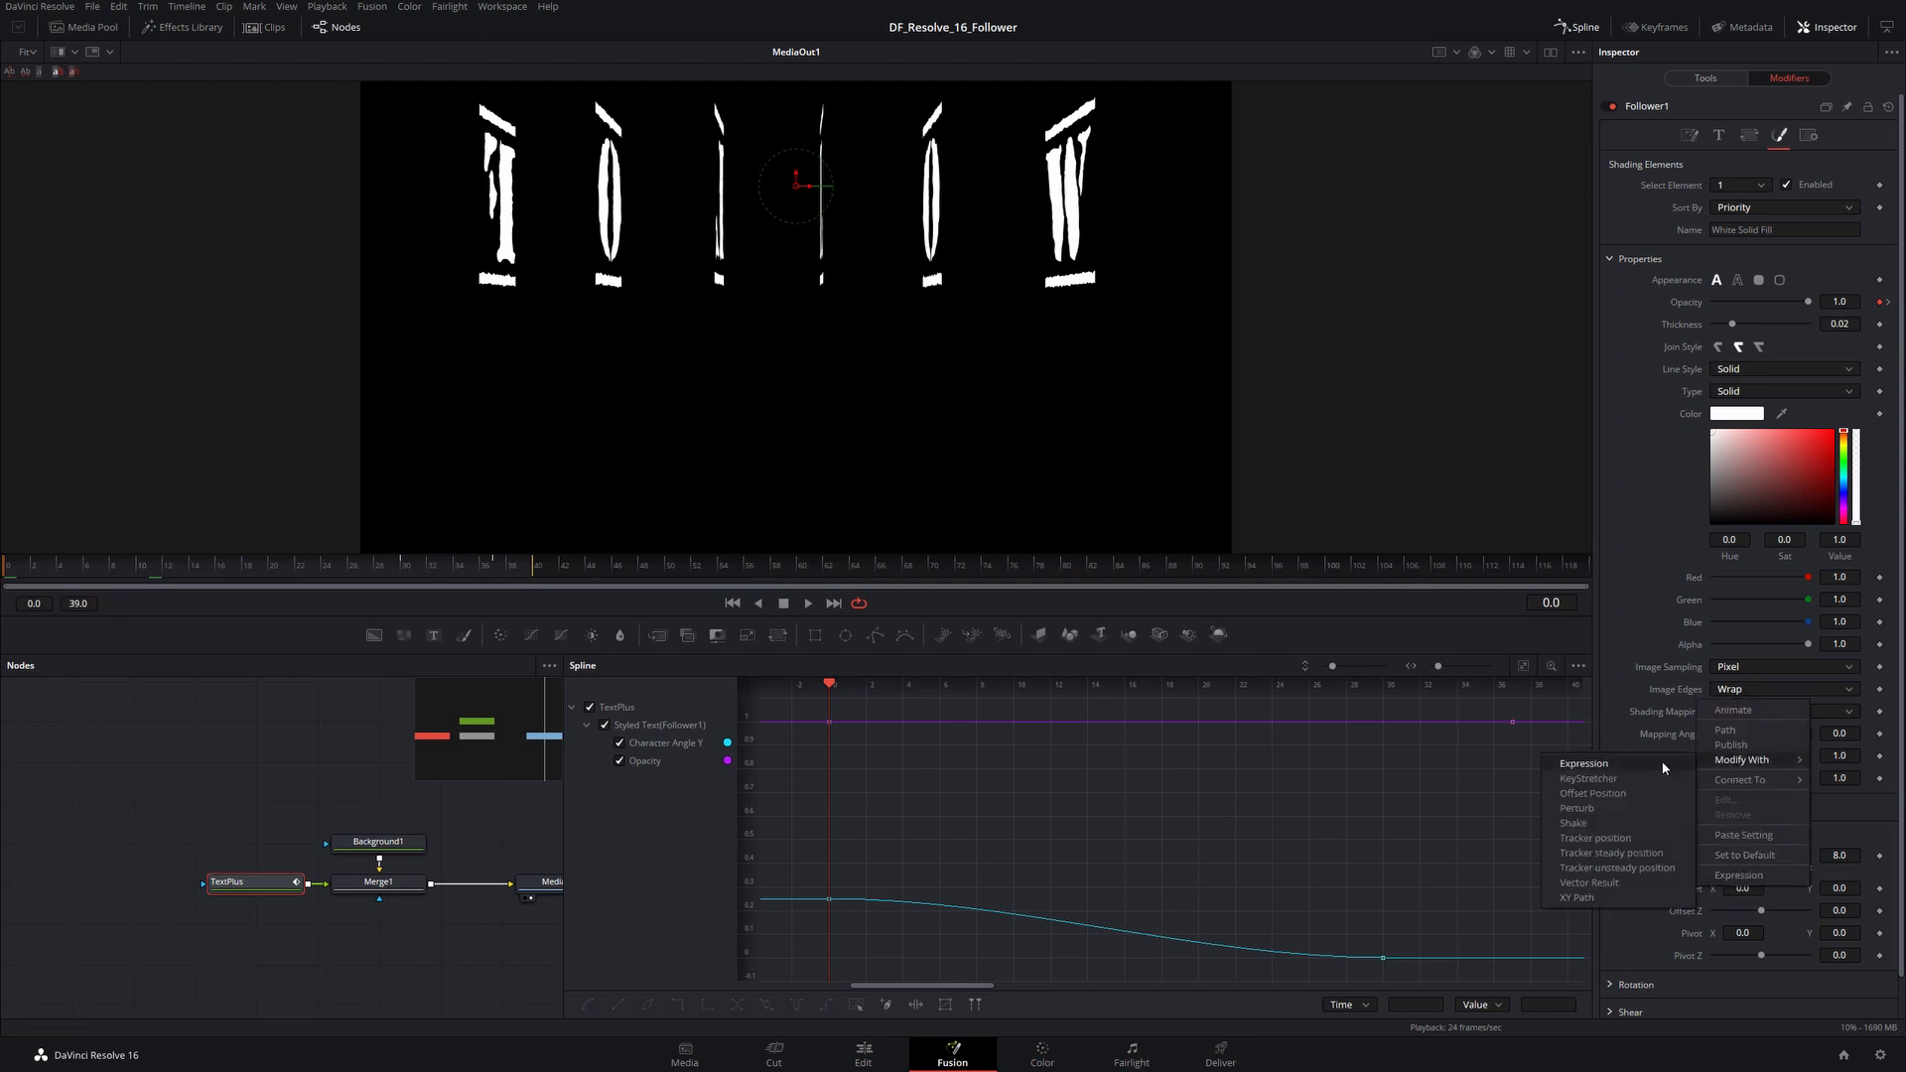
left_click(1605, 902)
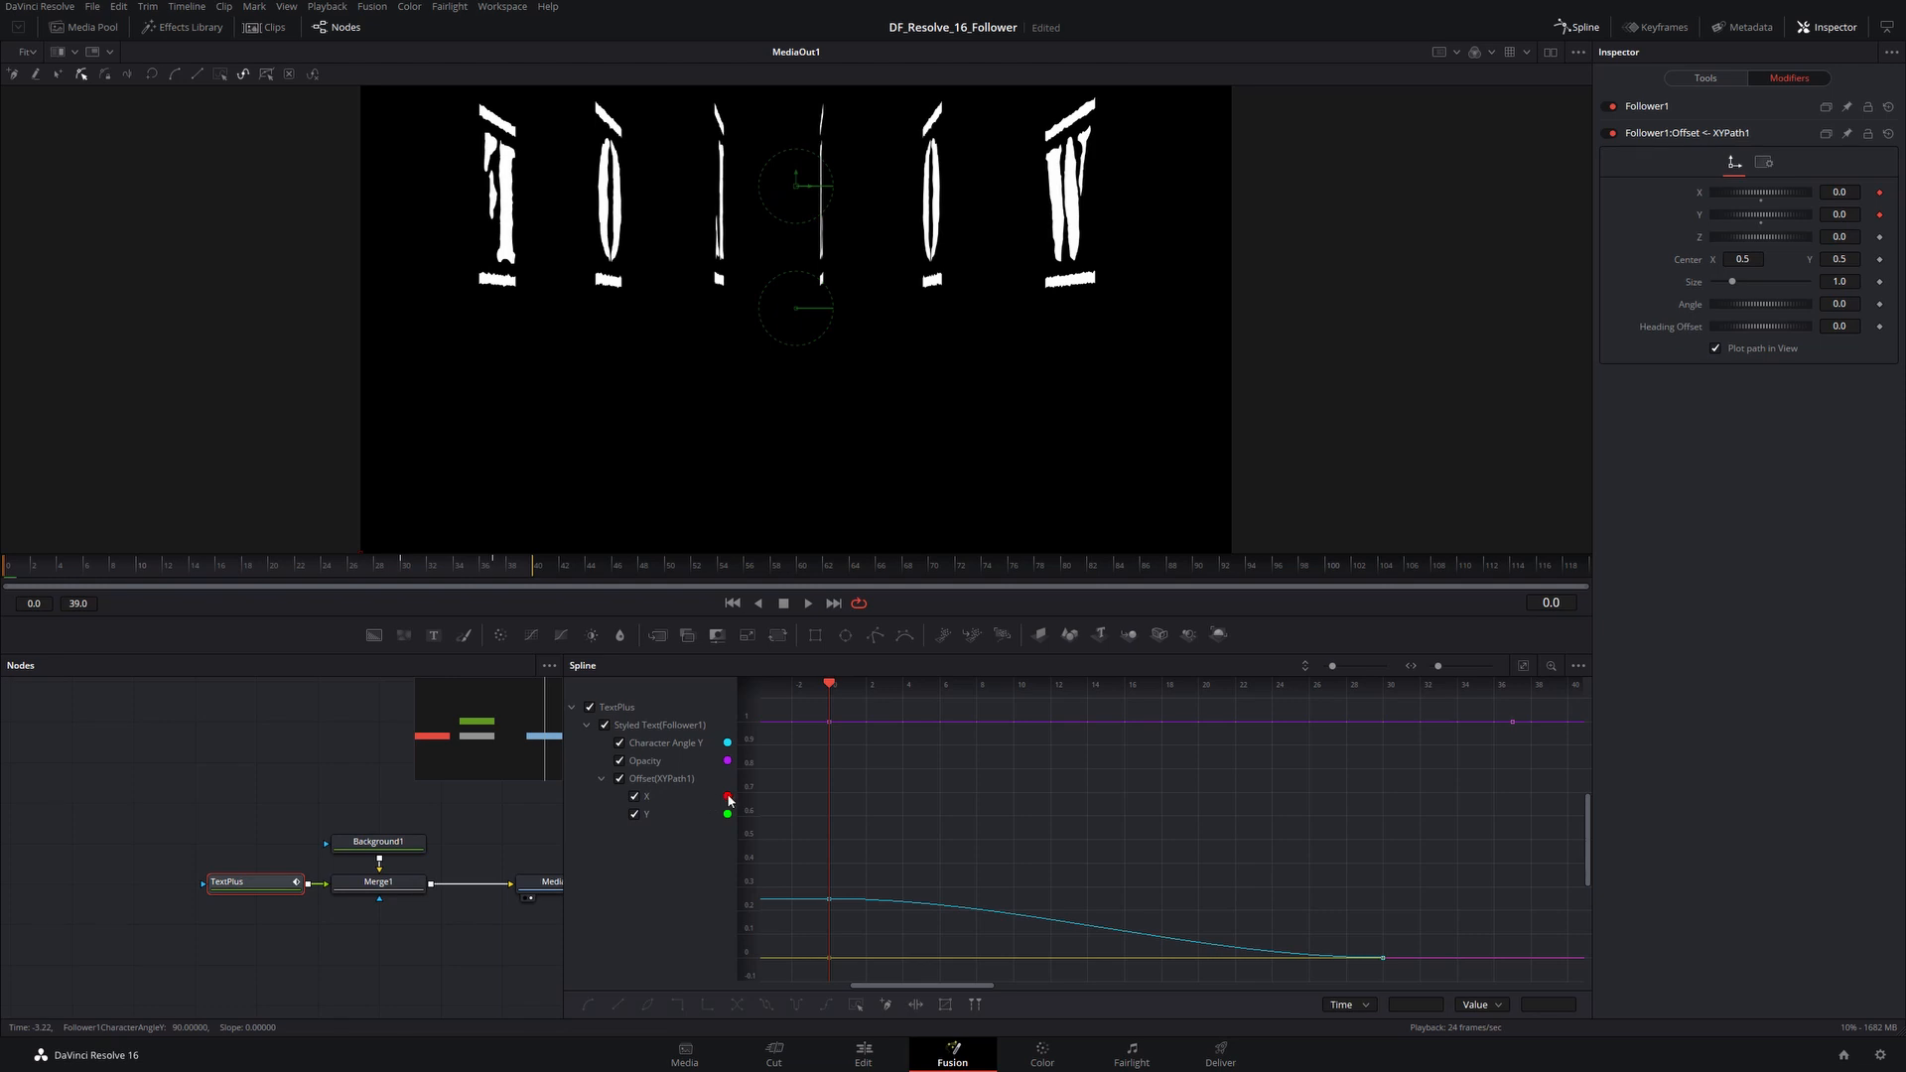
Step: Isolate the XY Path's Y curve in the Spline editor and keyframe Y to about -1.014 at frame 30
left_click(635, 796)
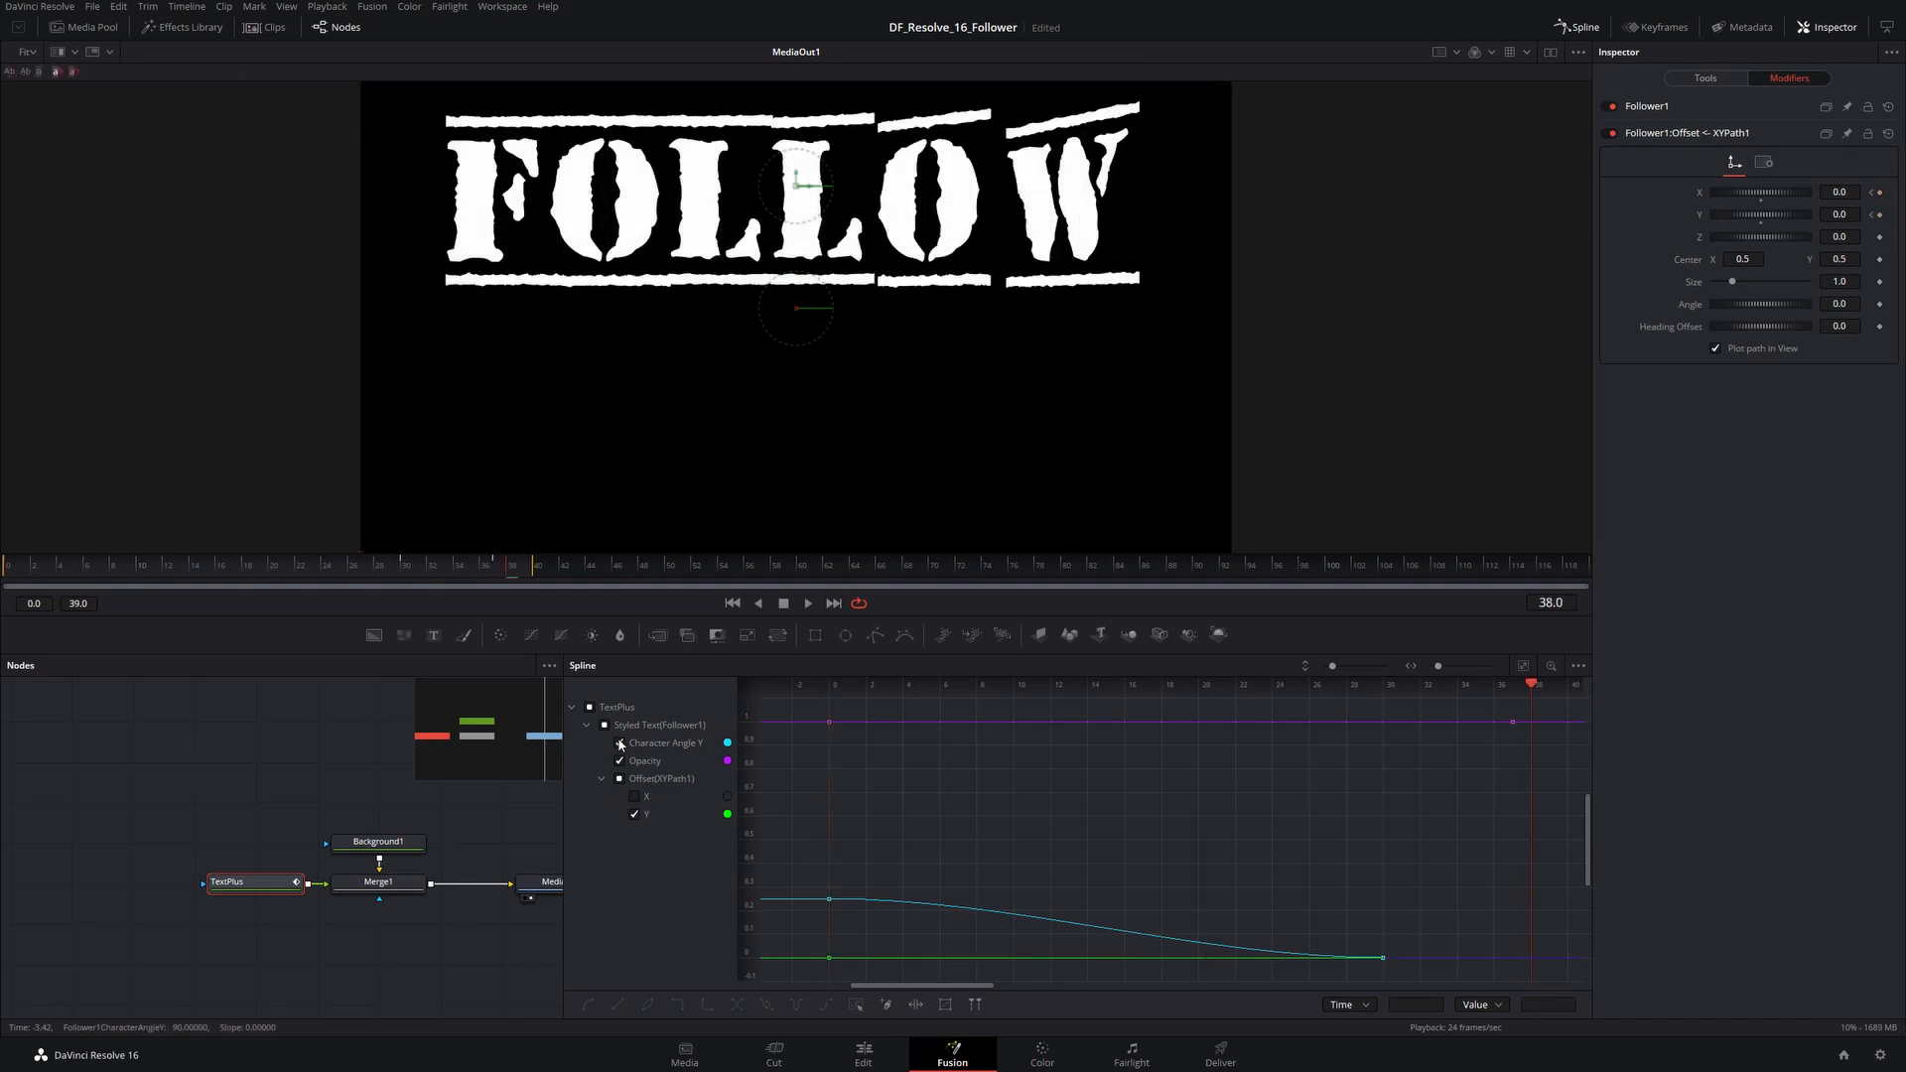
left_click(619, 743)
left_click(619, 761)
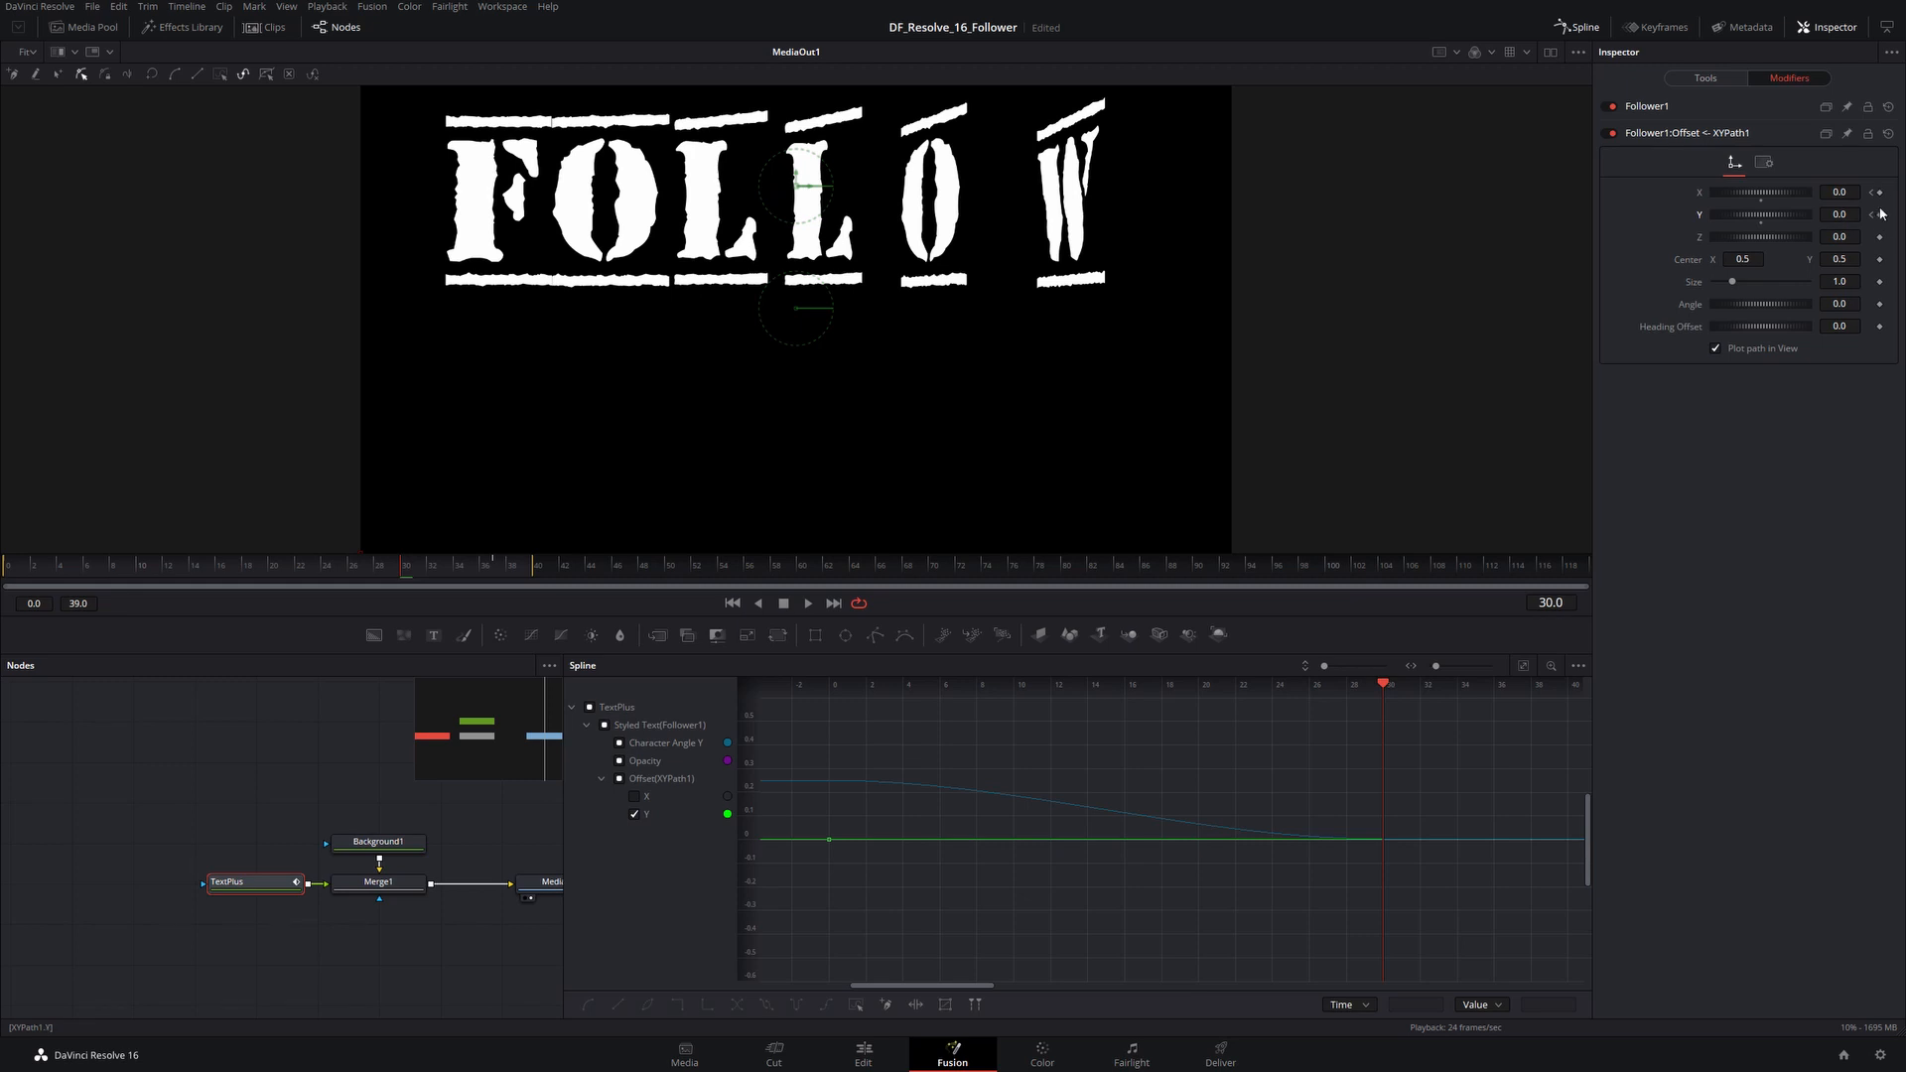
left_click_drag(1774, 221, 1663, 222)
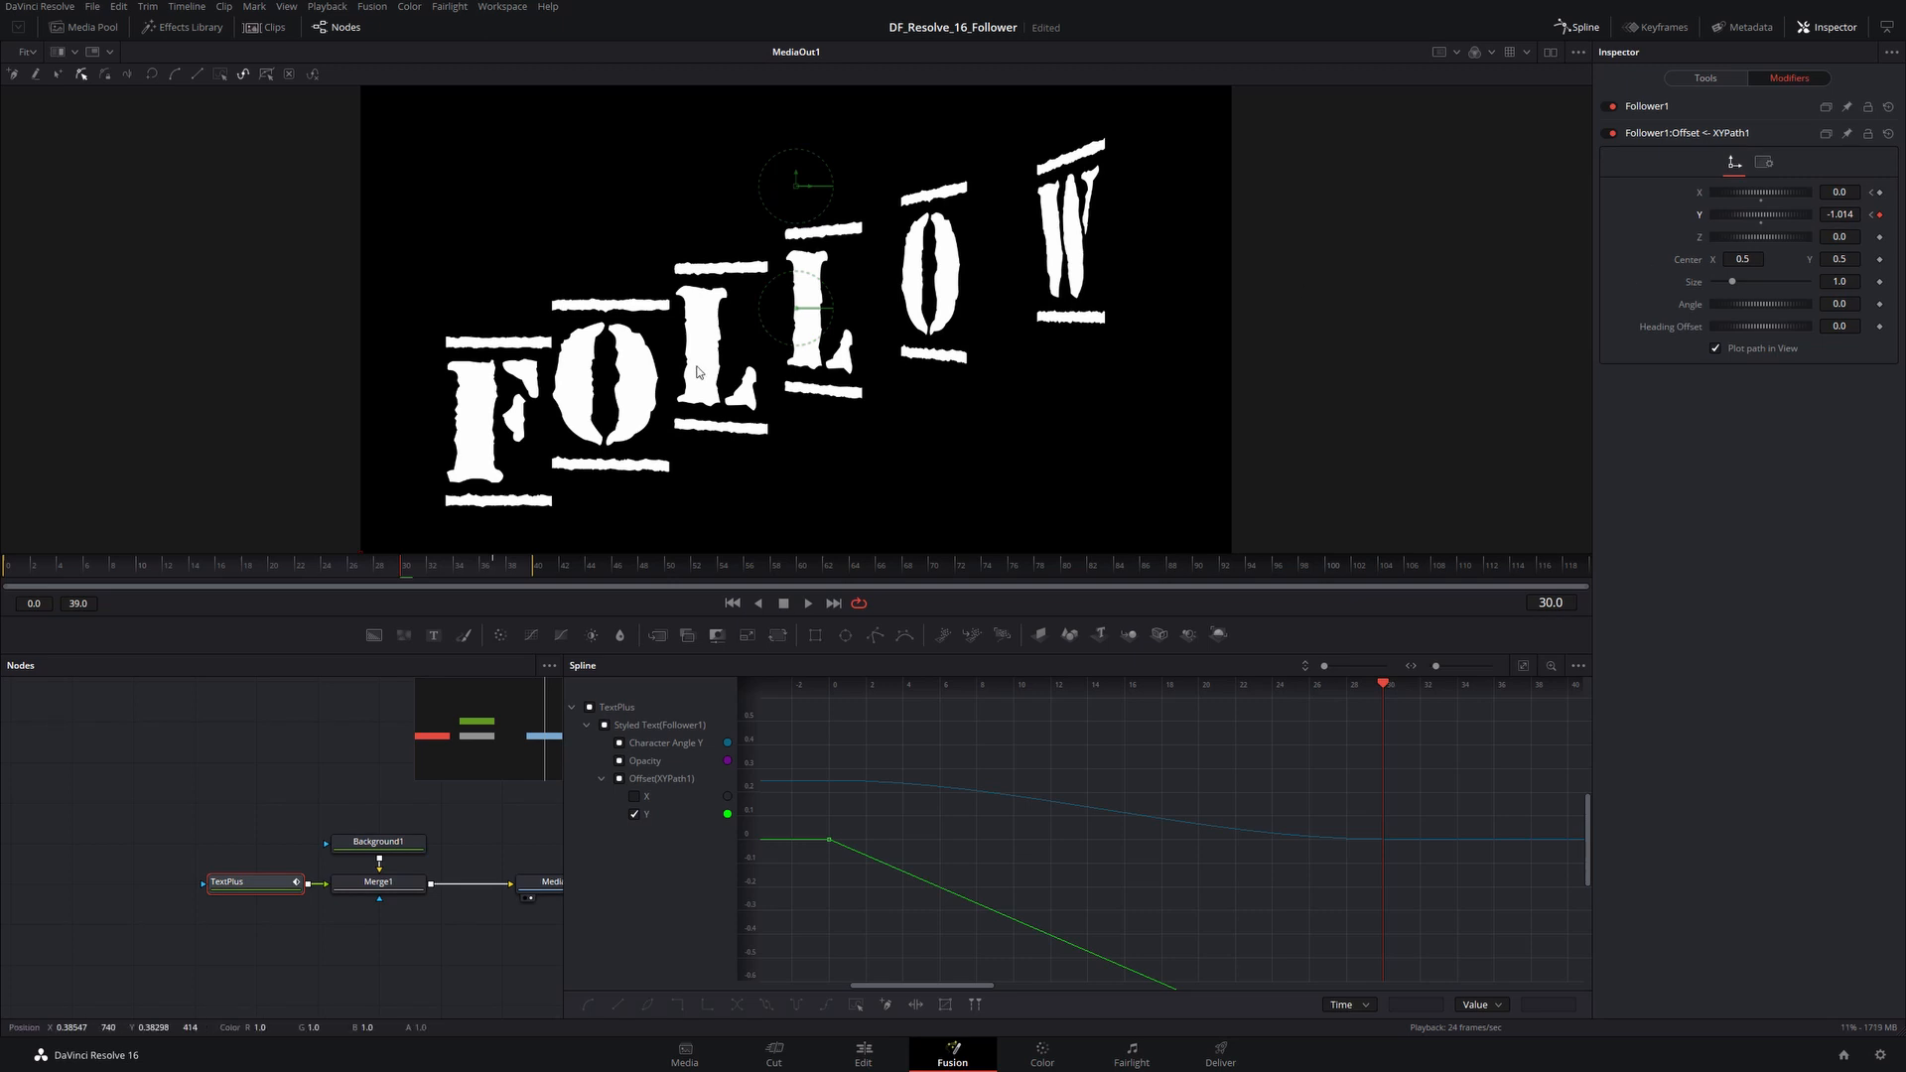
Step: Smooth both keyframes of the XY Path's Y curve and play the downward character movement
left_click(1523, 667)
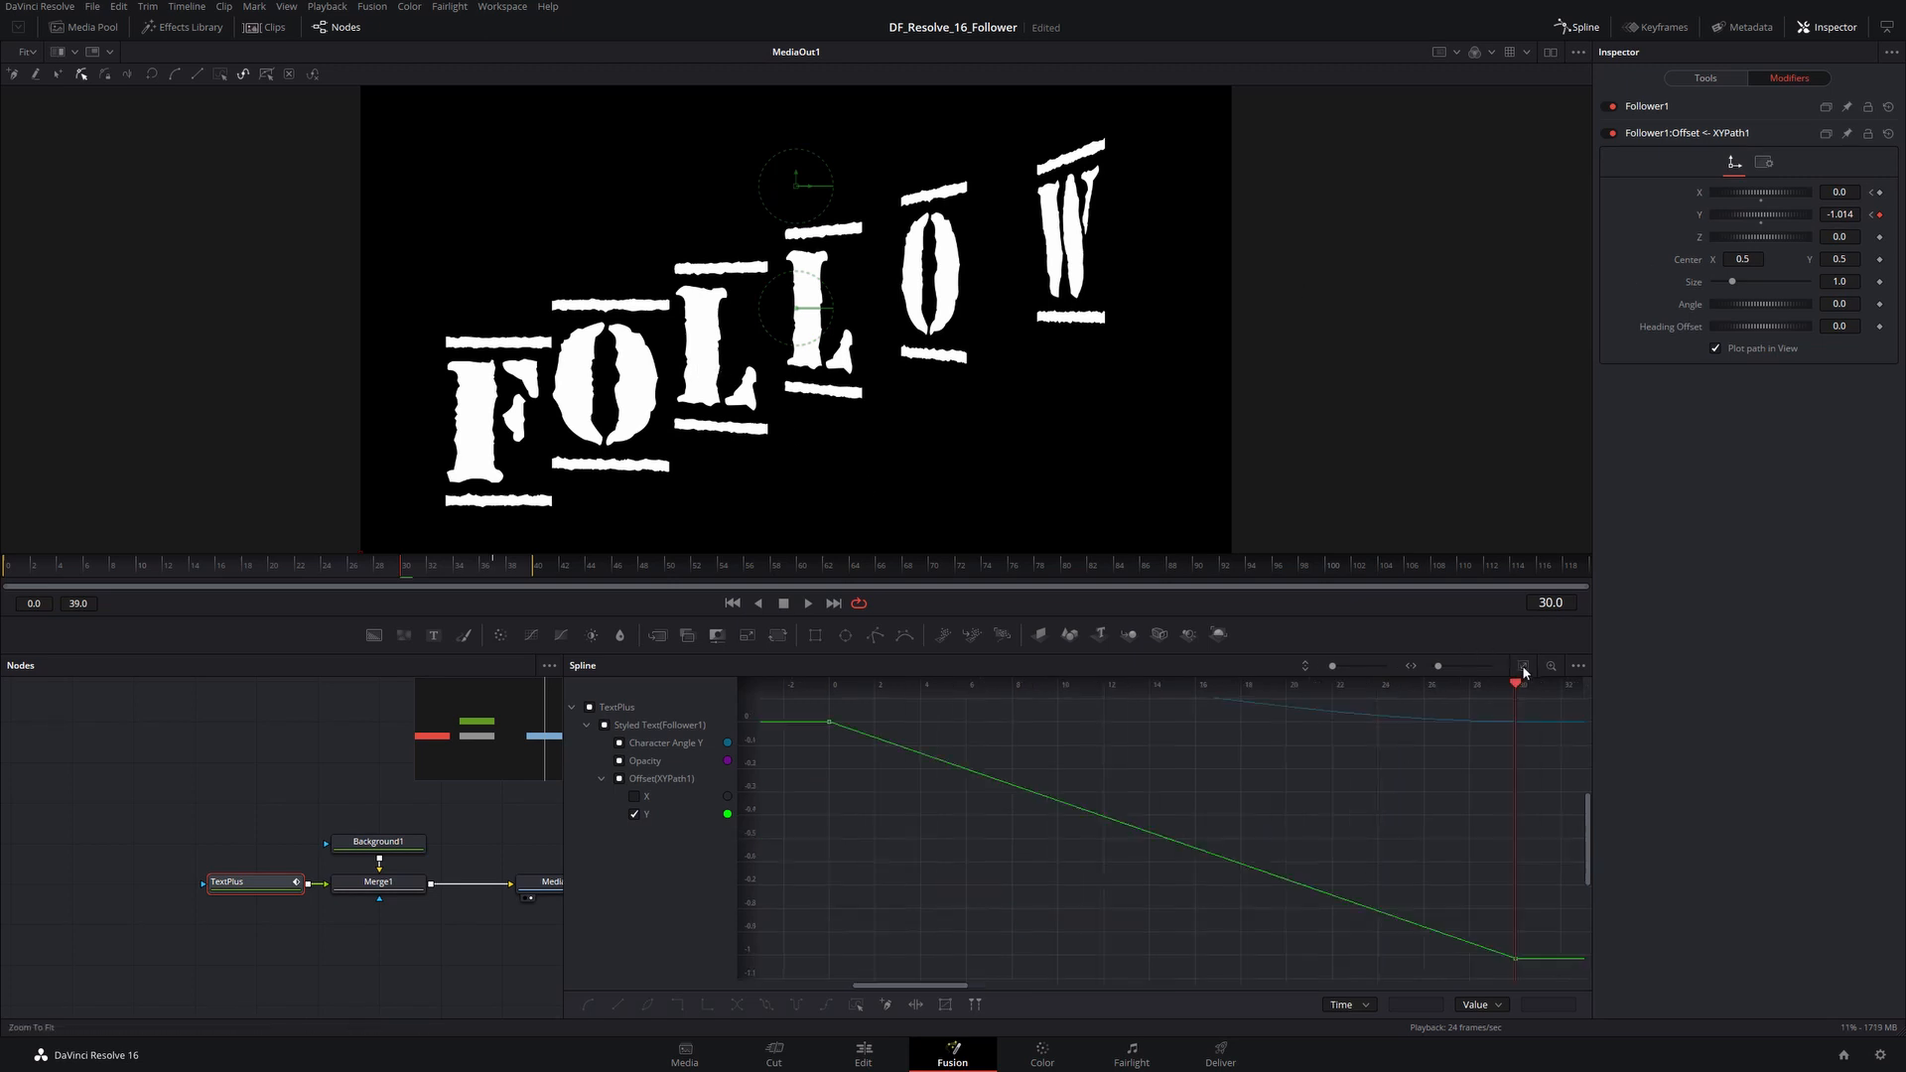
left_click_drag(801, 702, 1518, 965)
key("s")
left_click(1106, 740)
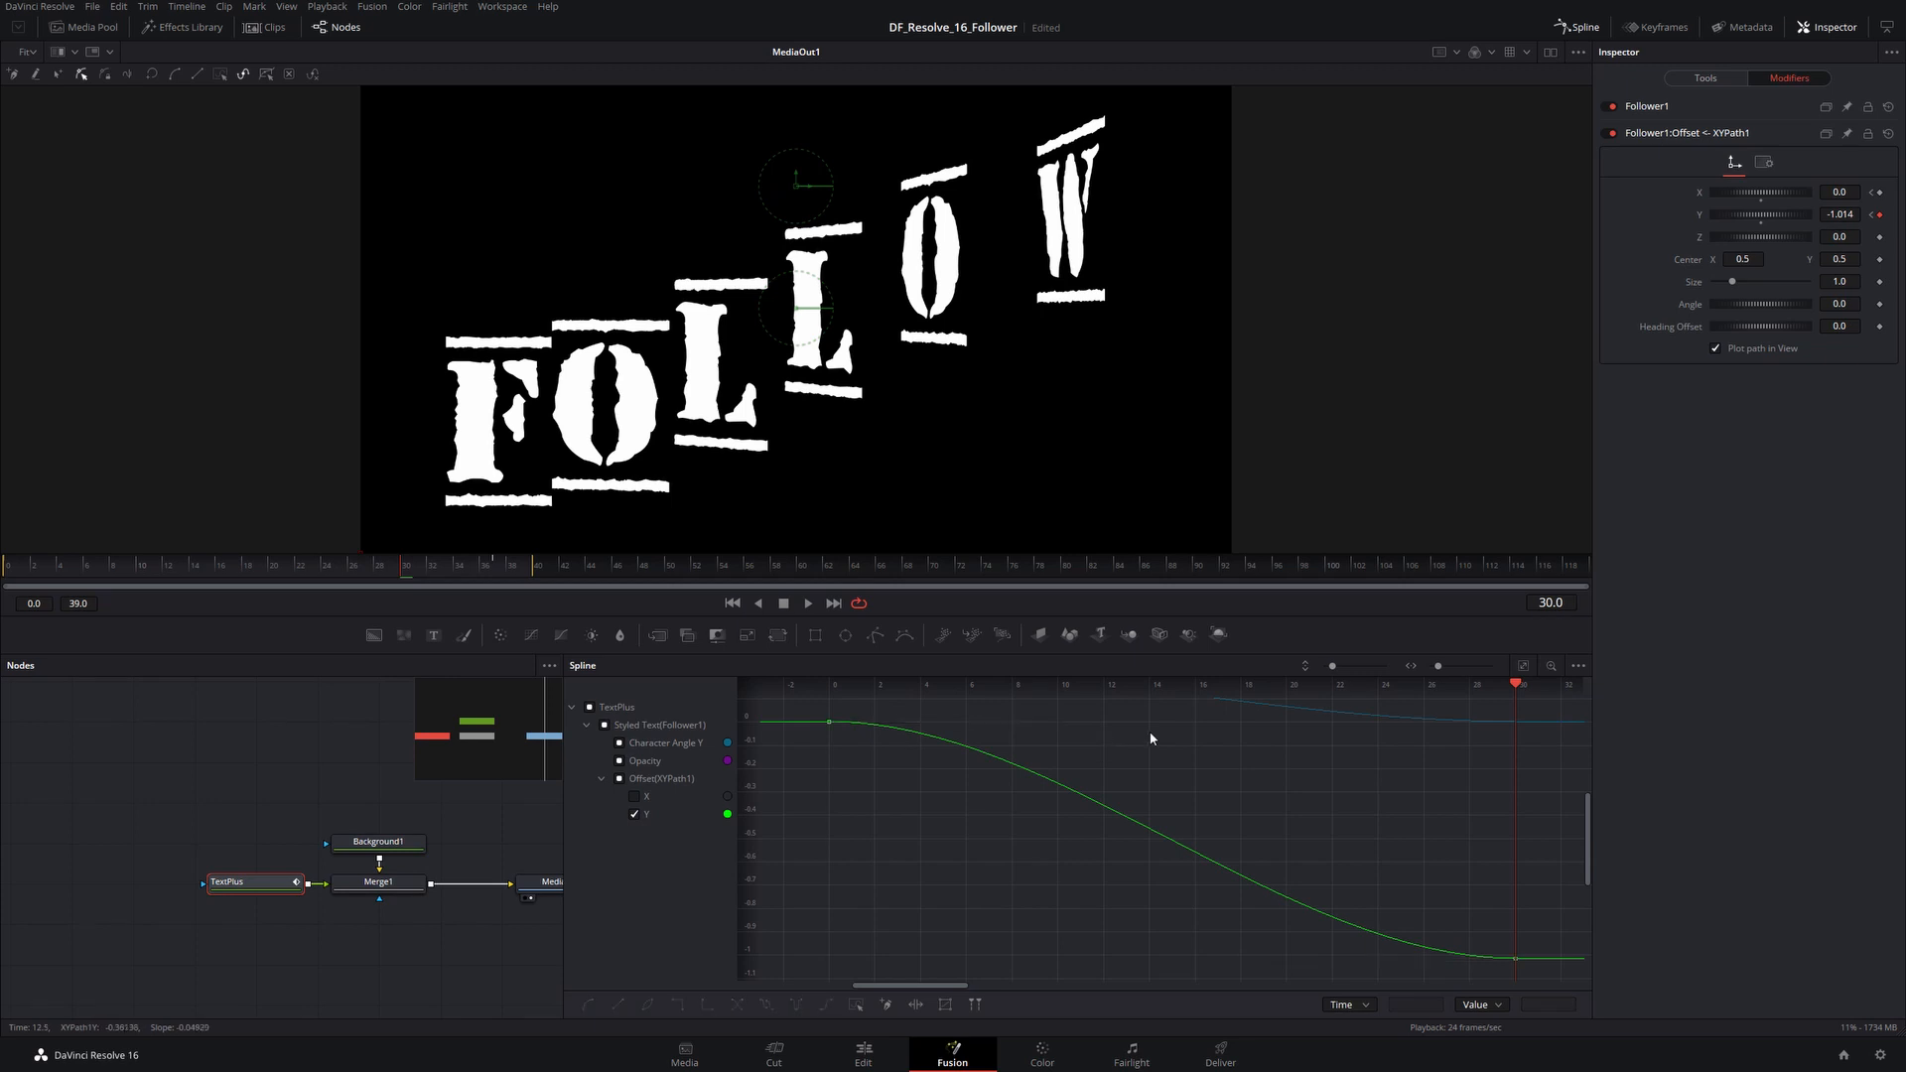
key("space")
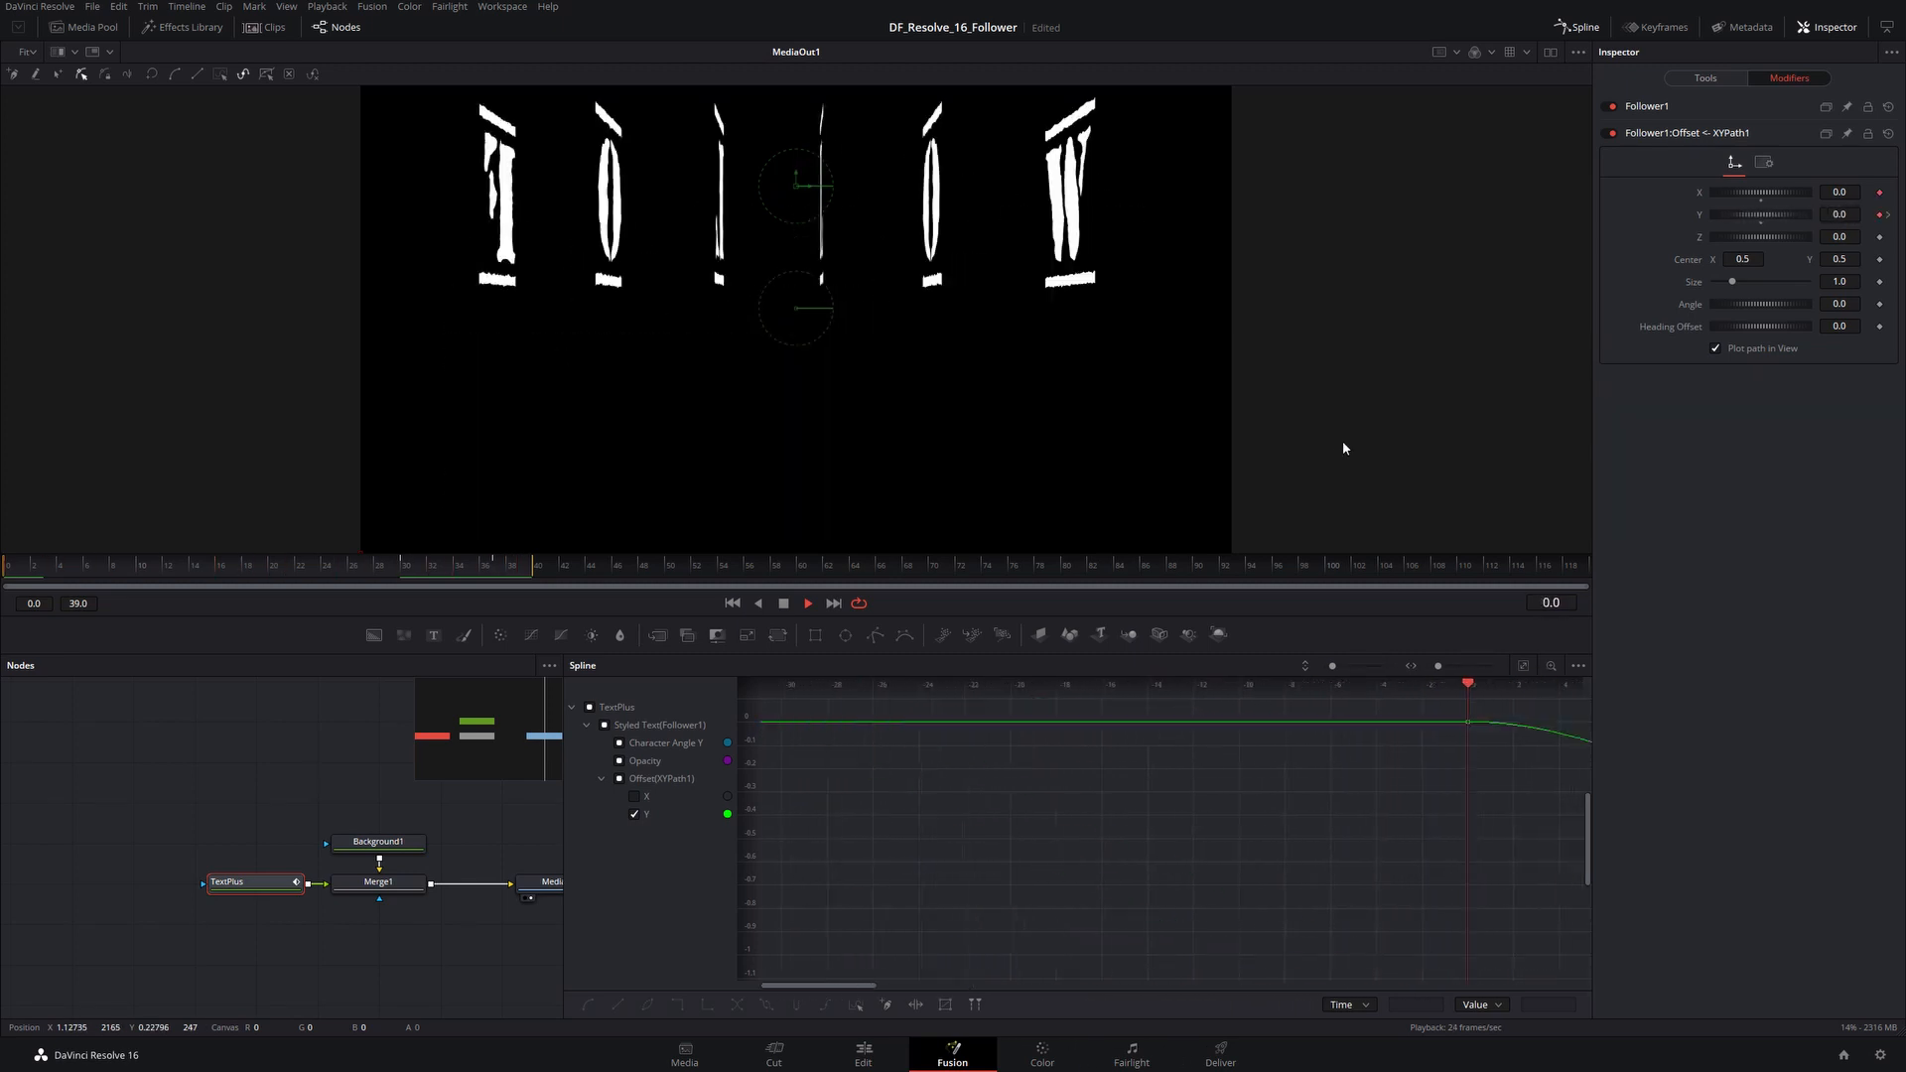
key("space")
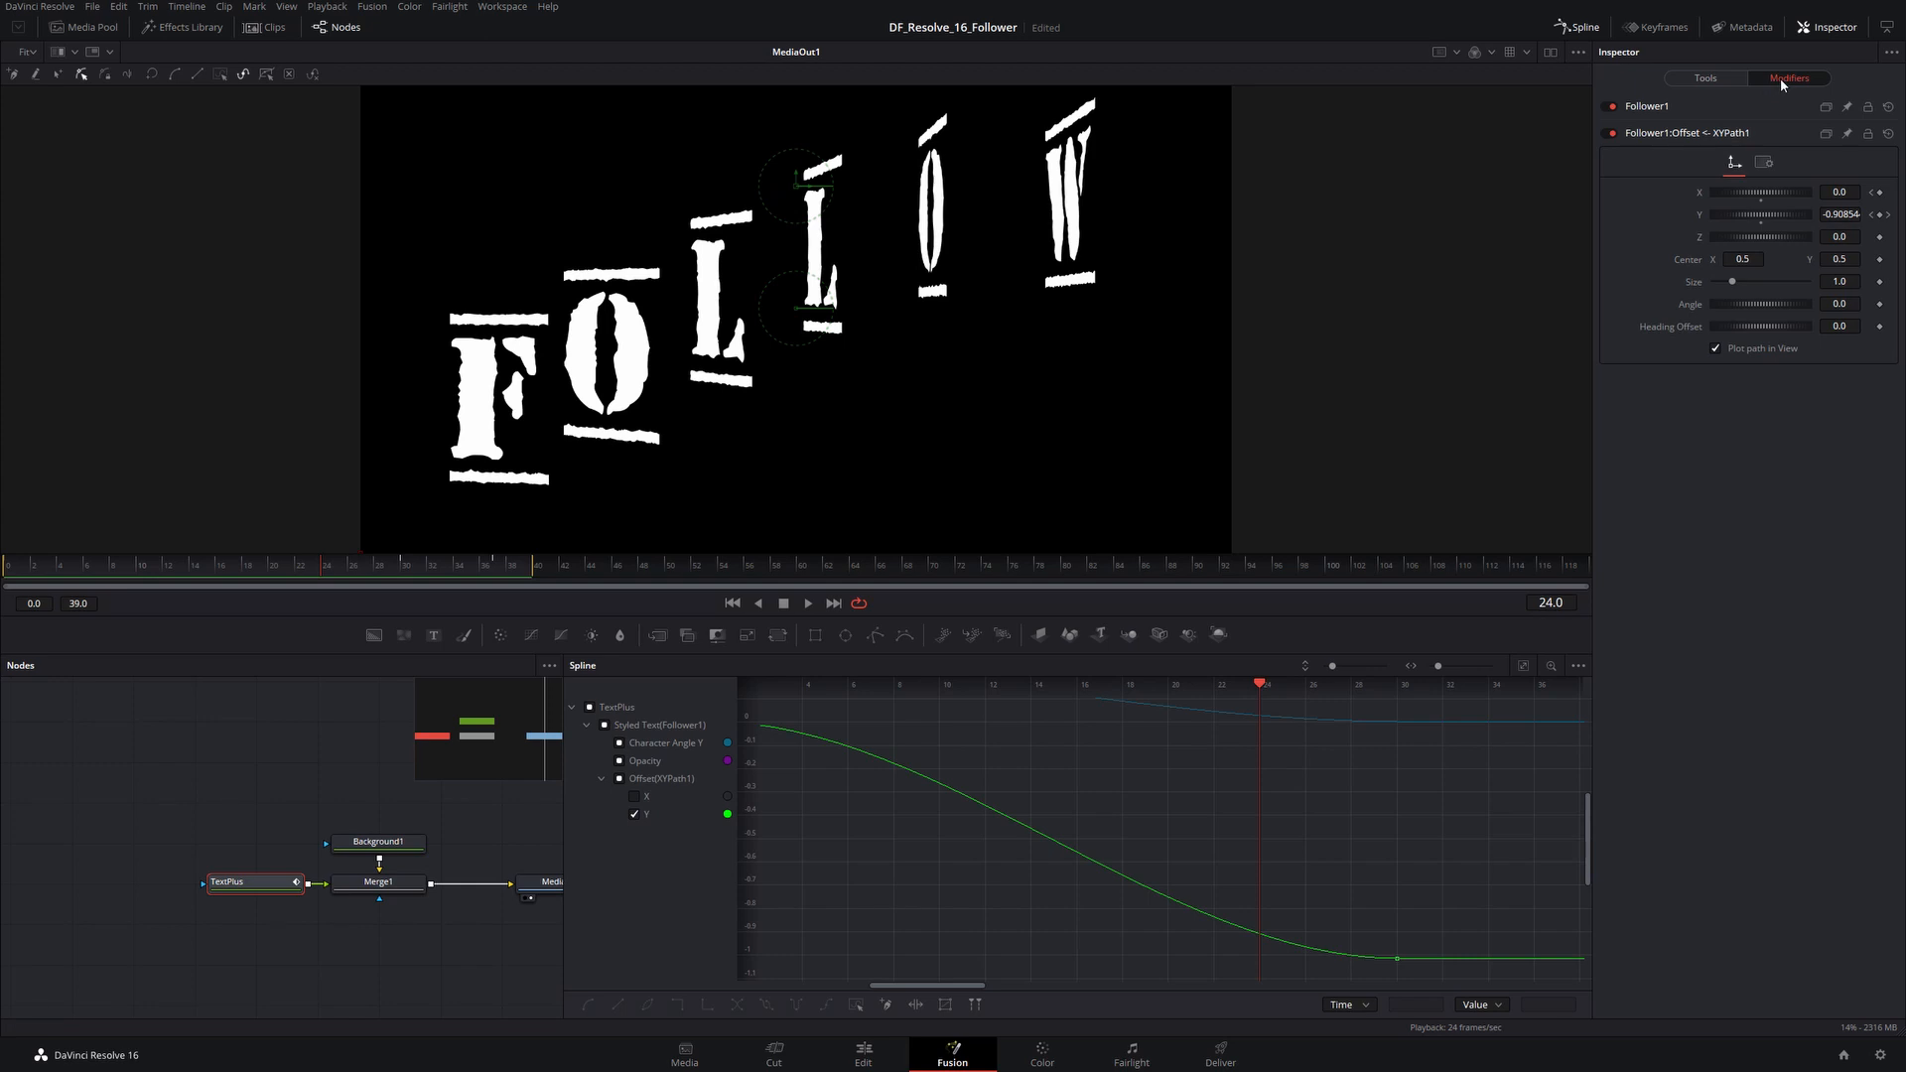
Step: Try to enable shading element 2, Red Outline, in the Follower modifier
left_click(1650, 107)
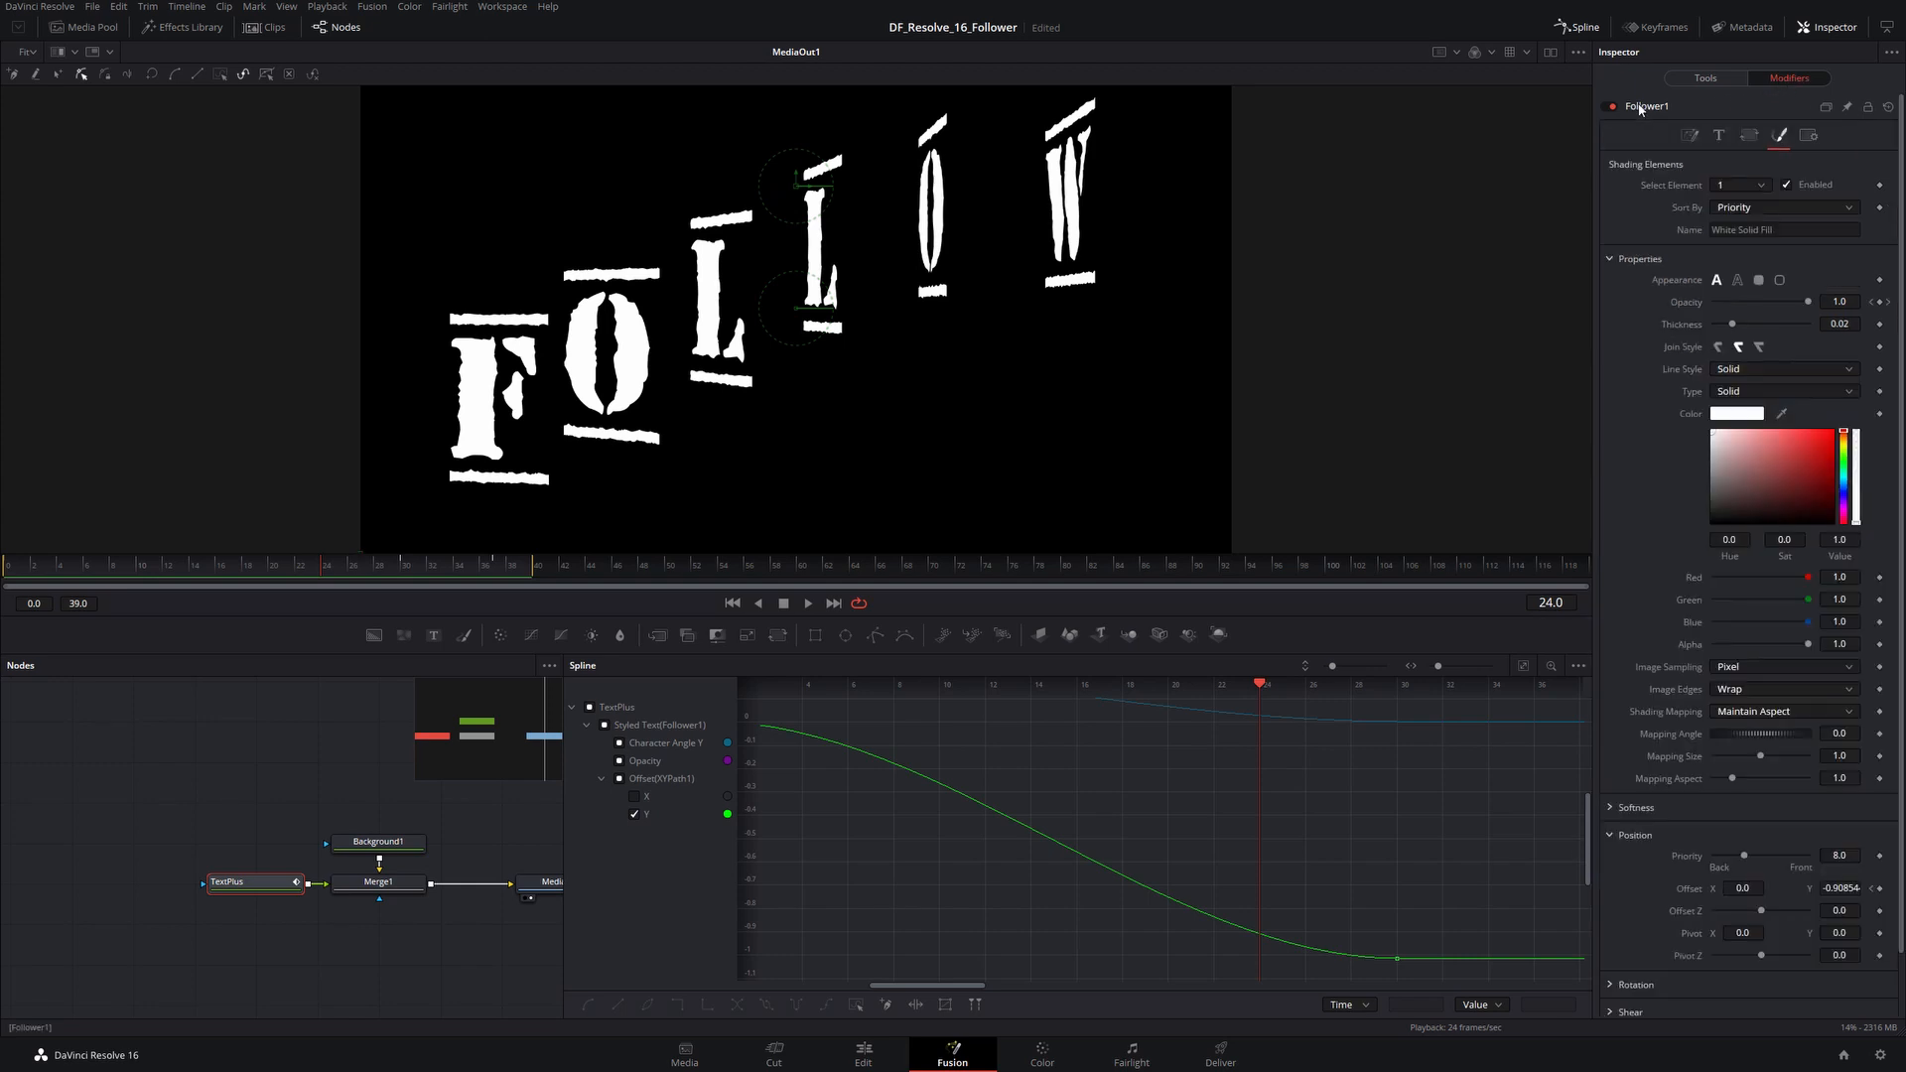
left_click(1760, 185)
left_click(1735, 221)
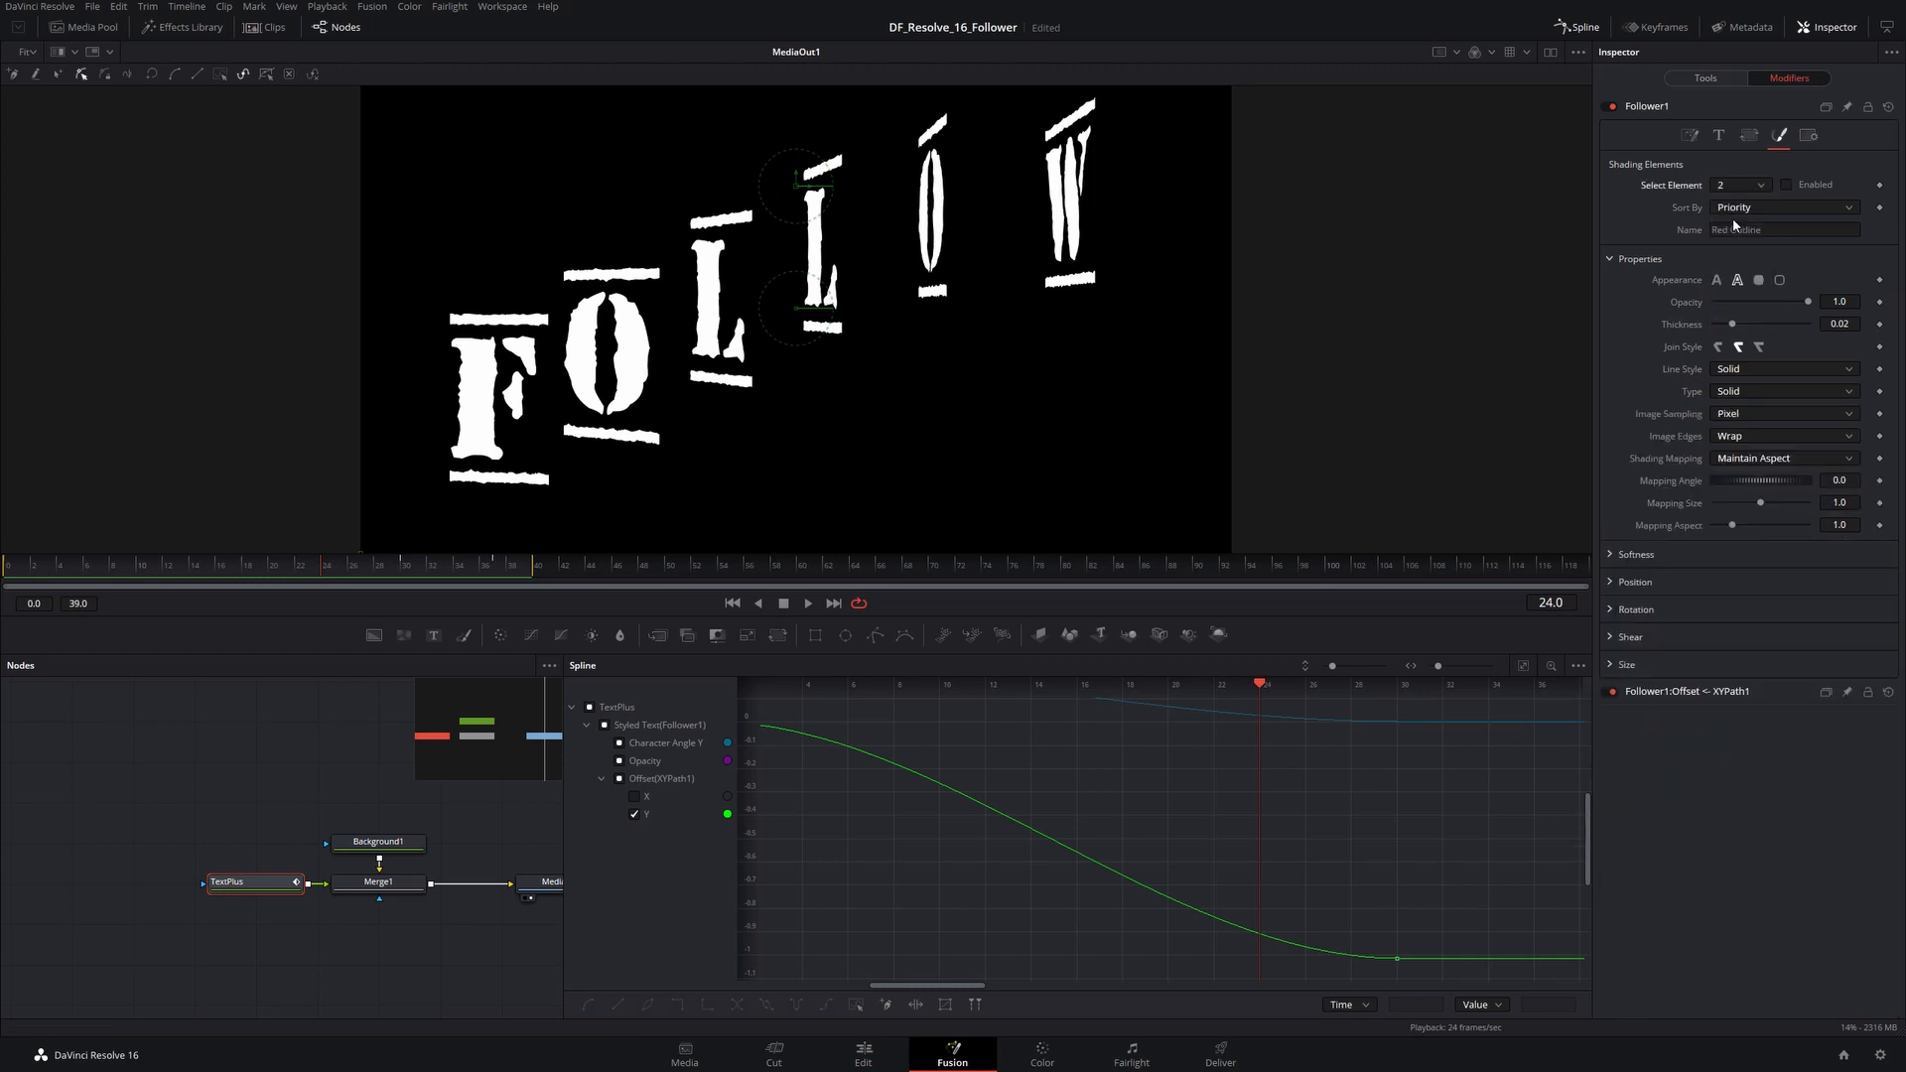
left_click(1787, 186)
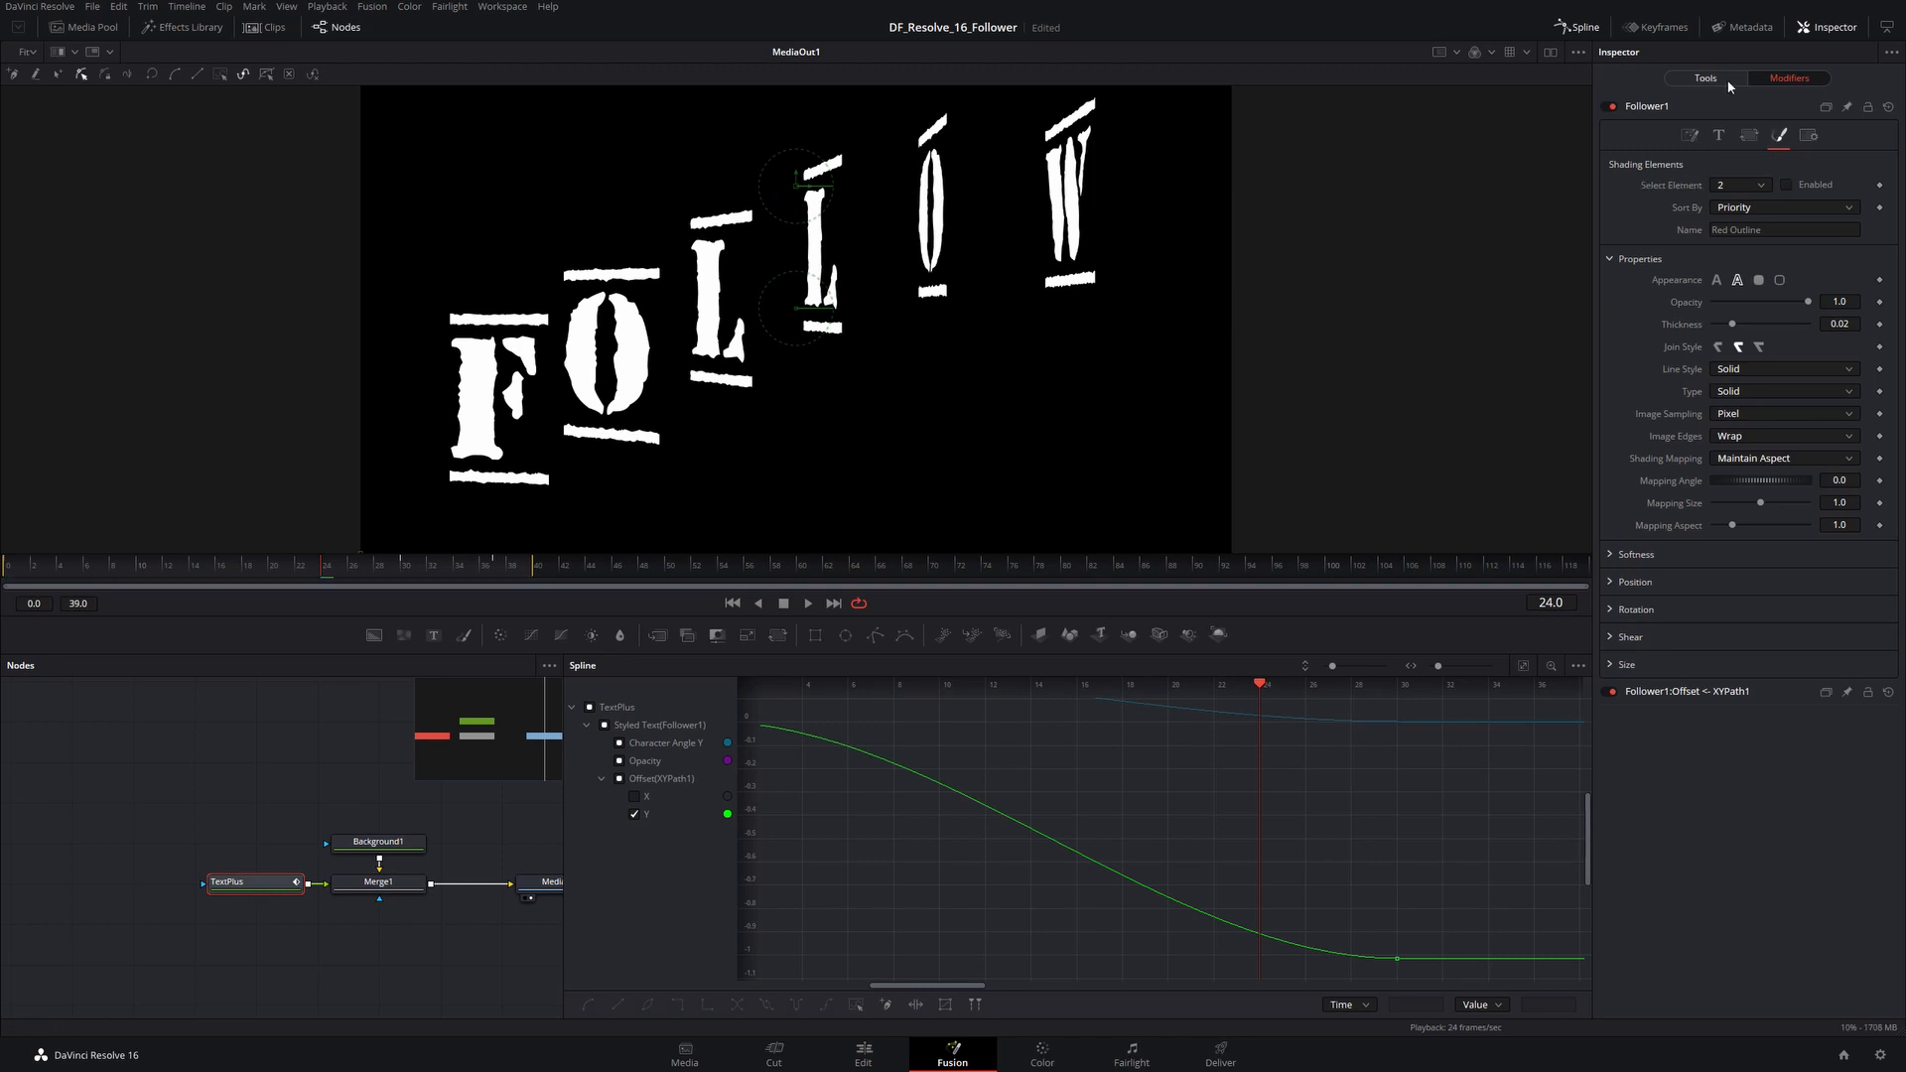
Step: Enable shading element 2, Red Outline, on the TextPlus node, recolor it grey with Value 0.622, and play the result
left_click(1700, 79)
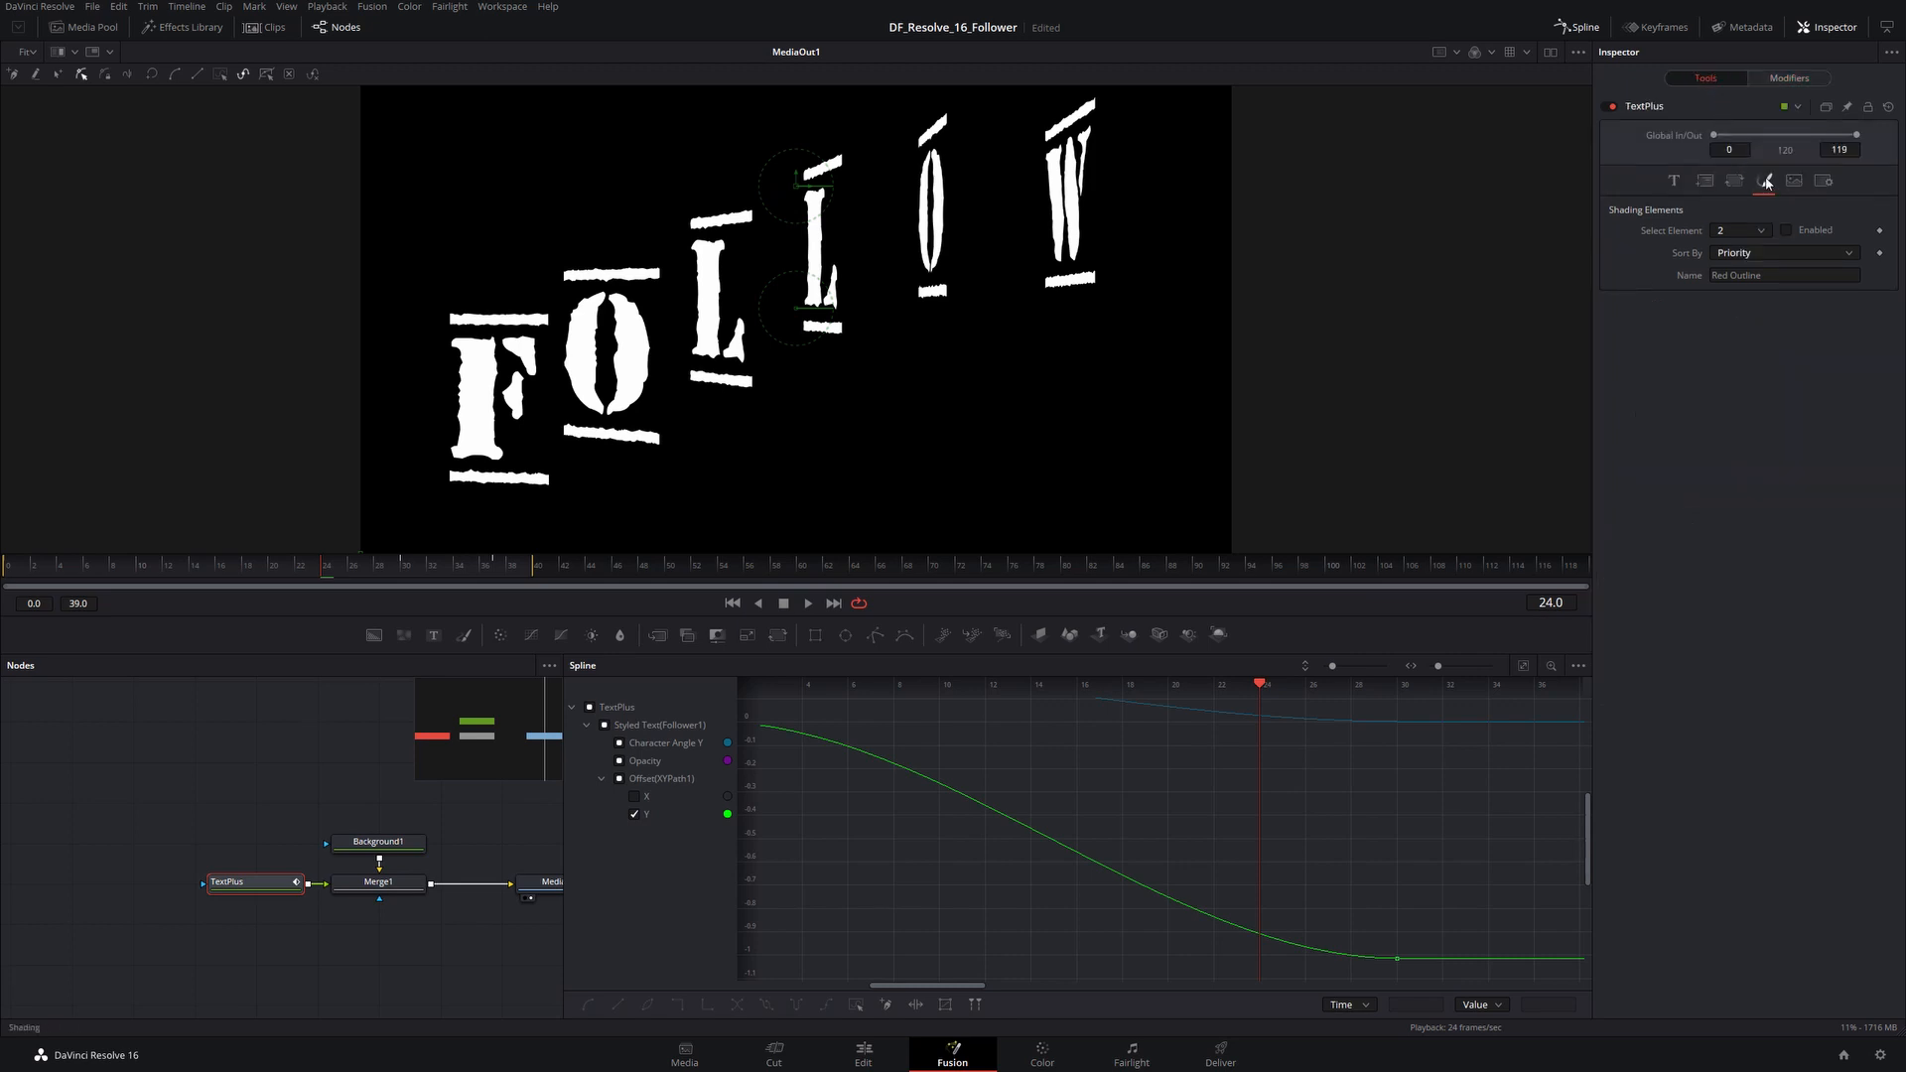
left_click(1787, 231)
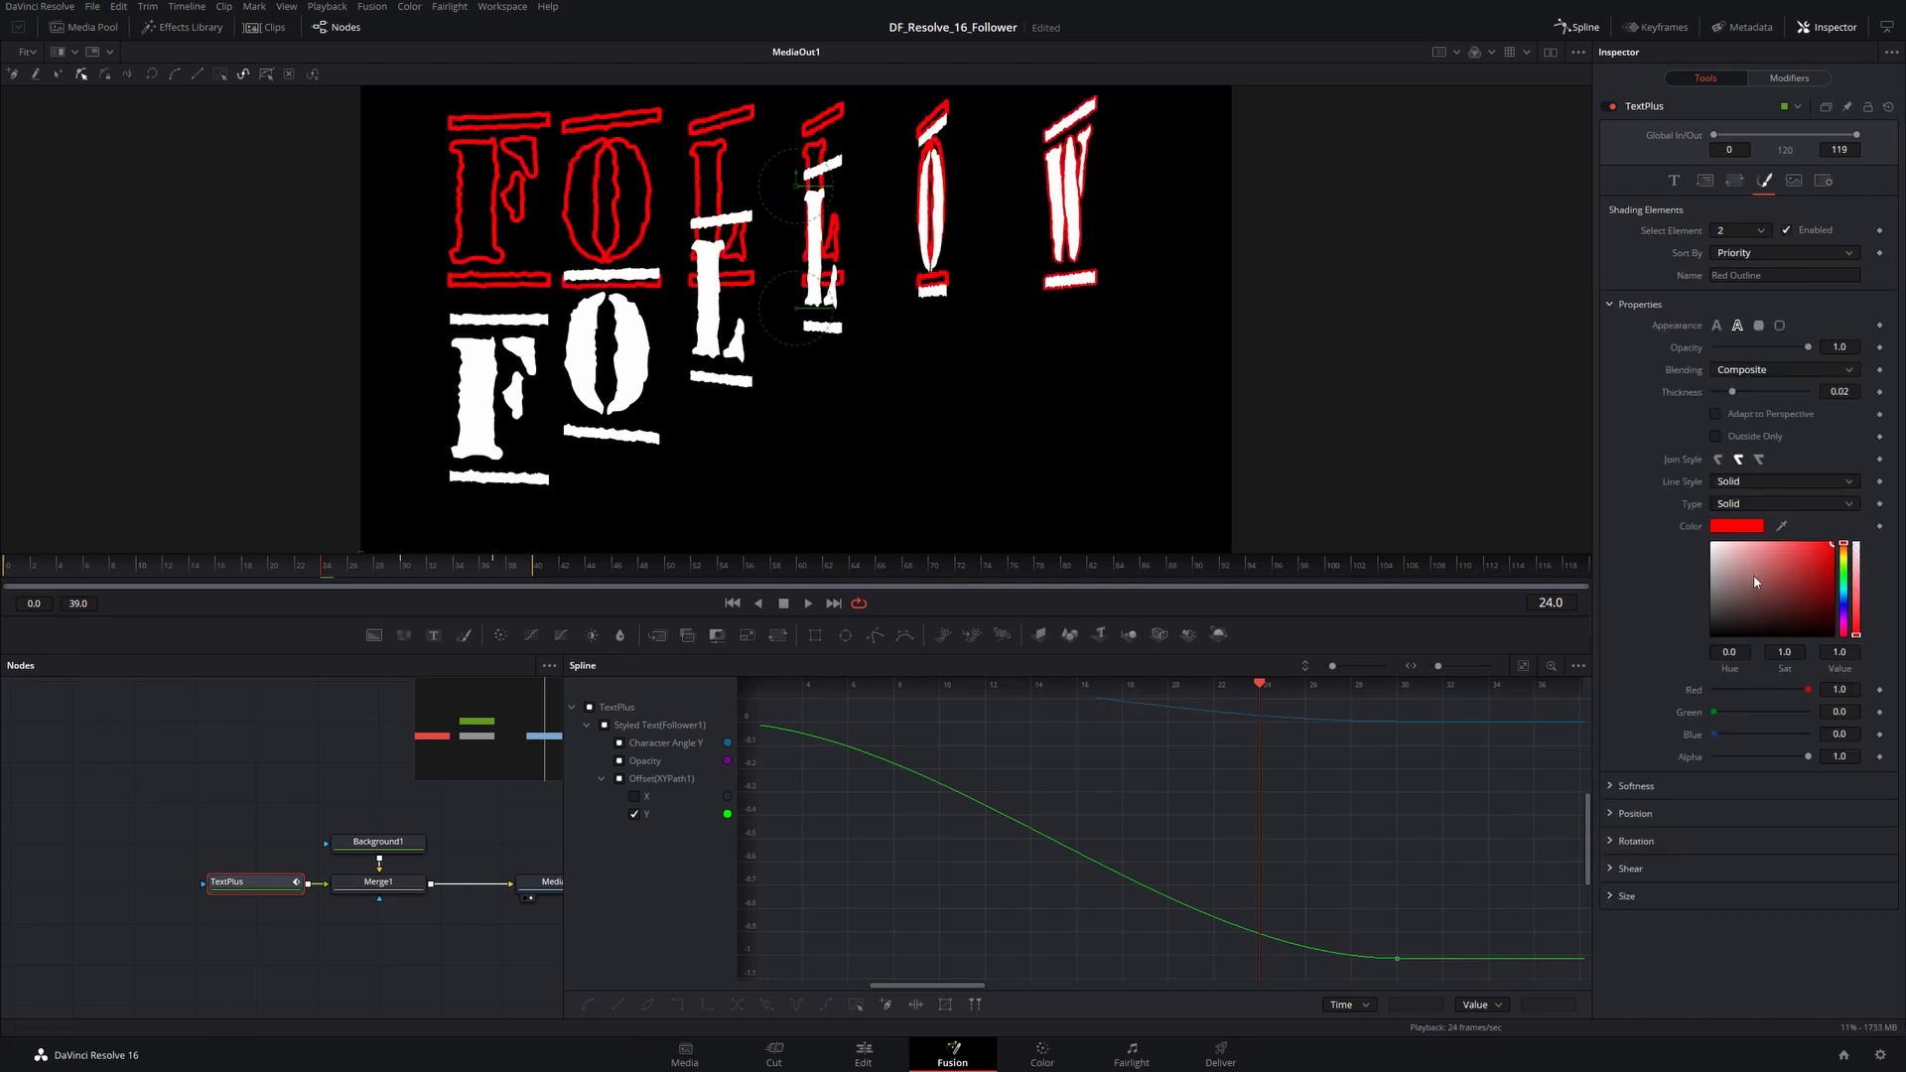
mouse_move(1719, 579)
left_mouse_down()
mouse_move(1682, 584)
mouse_move(1706, 578)
left_mouse_up()
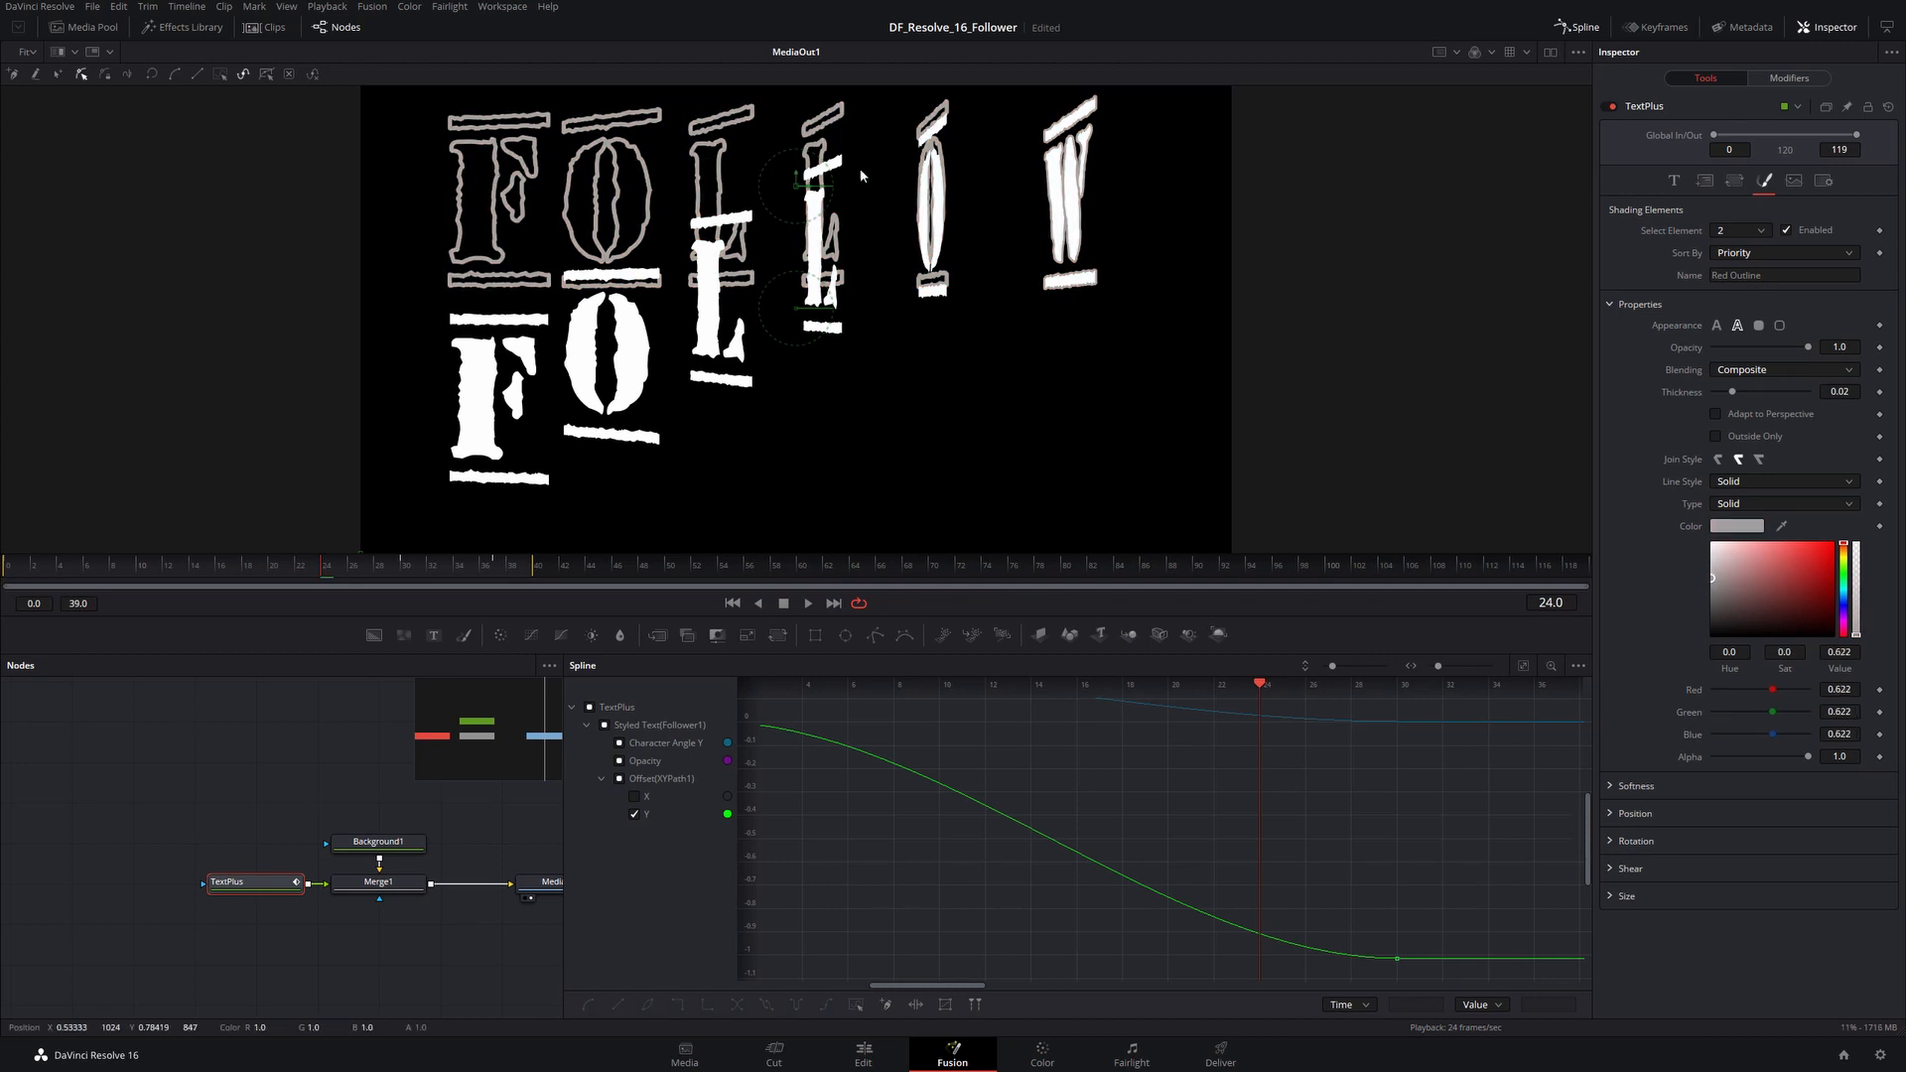
key("space")
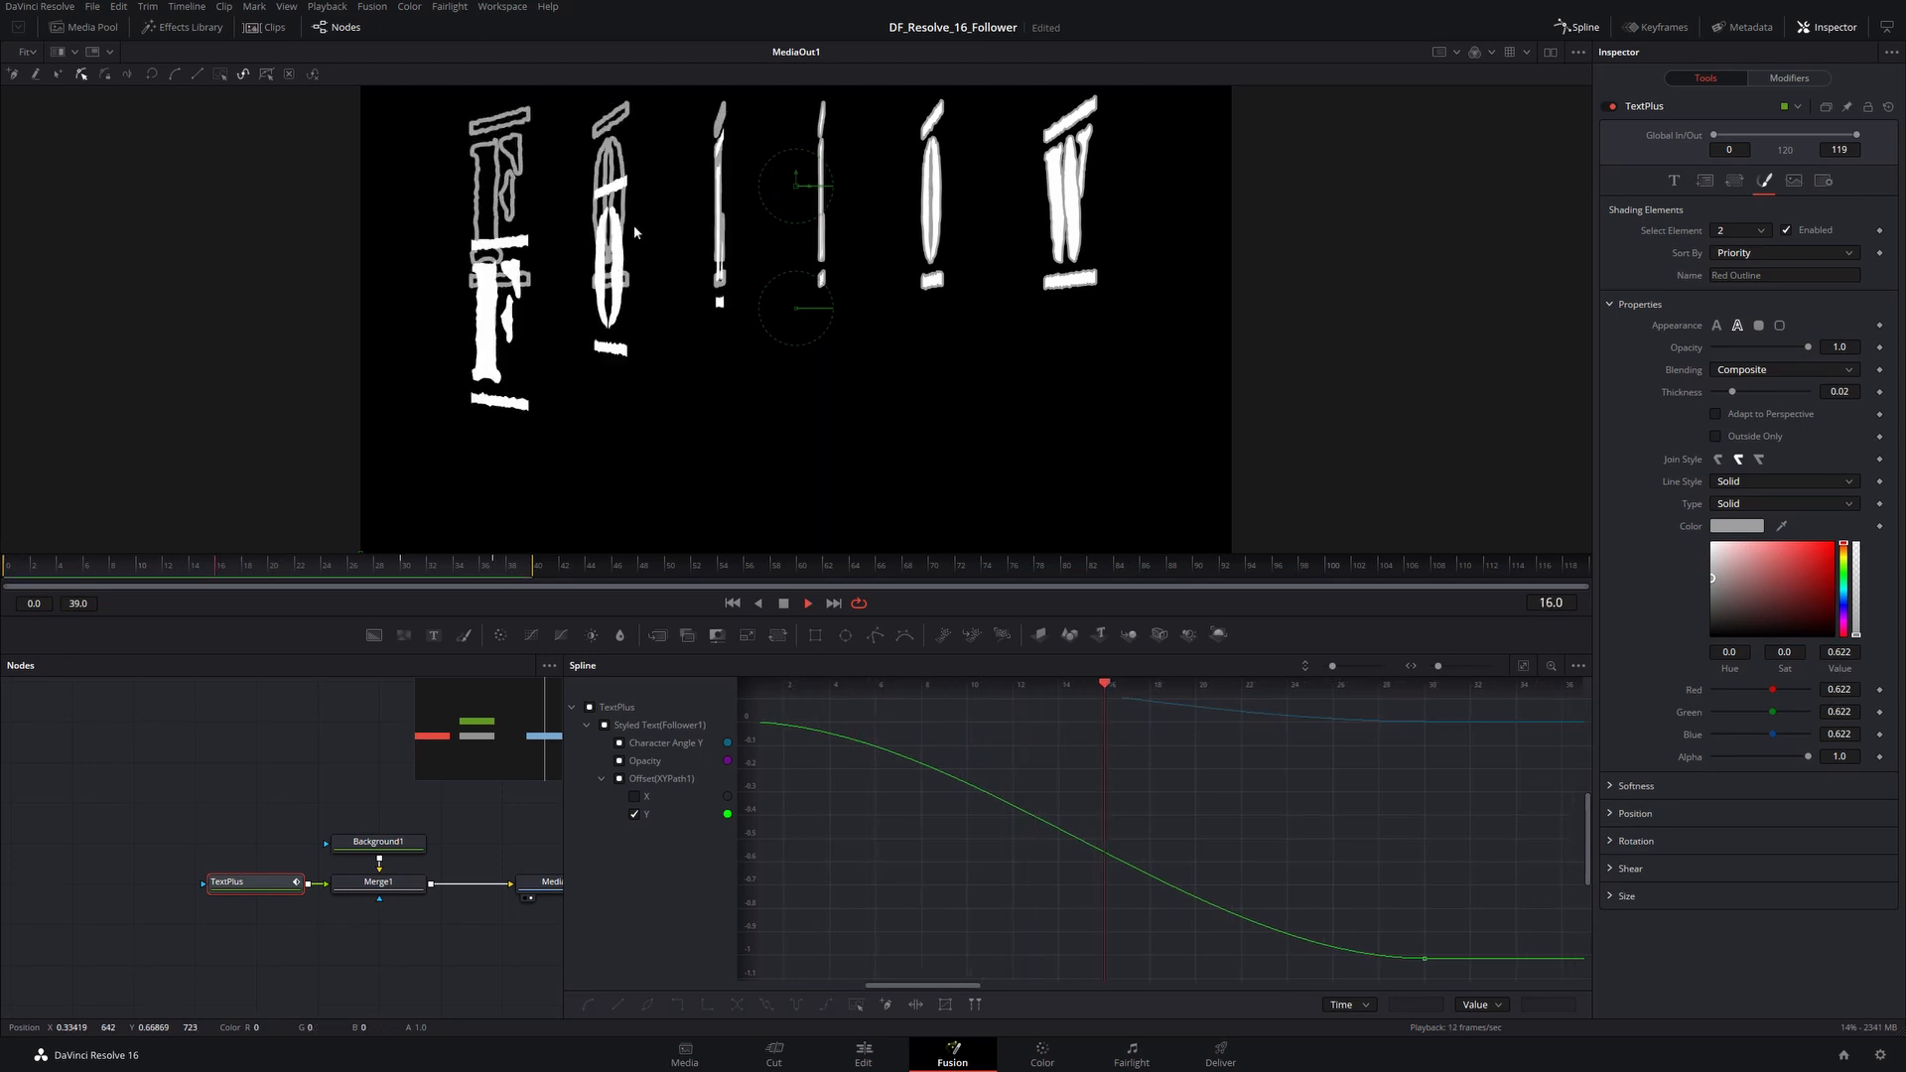
key("space")
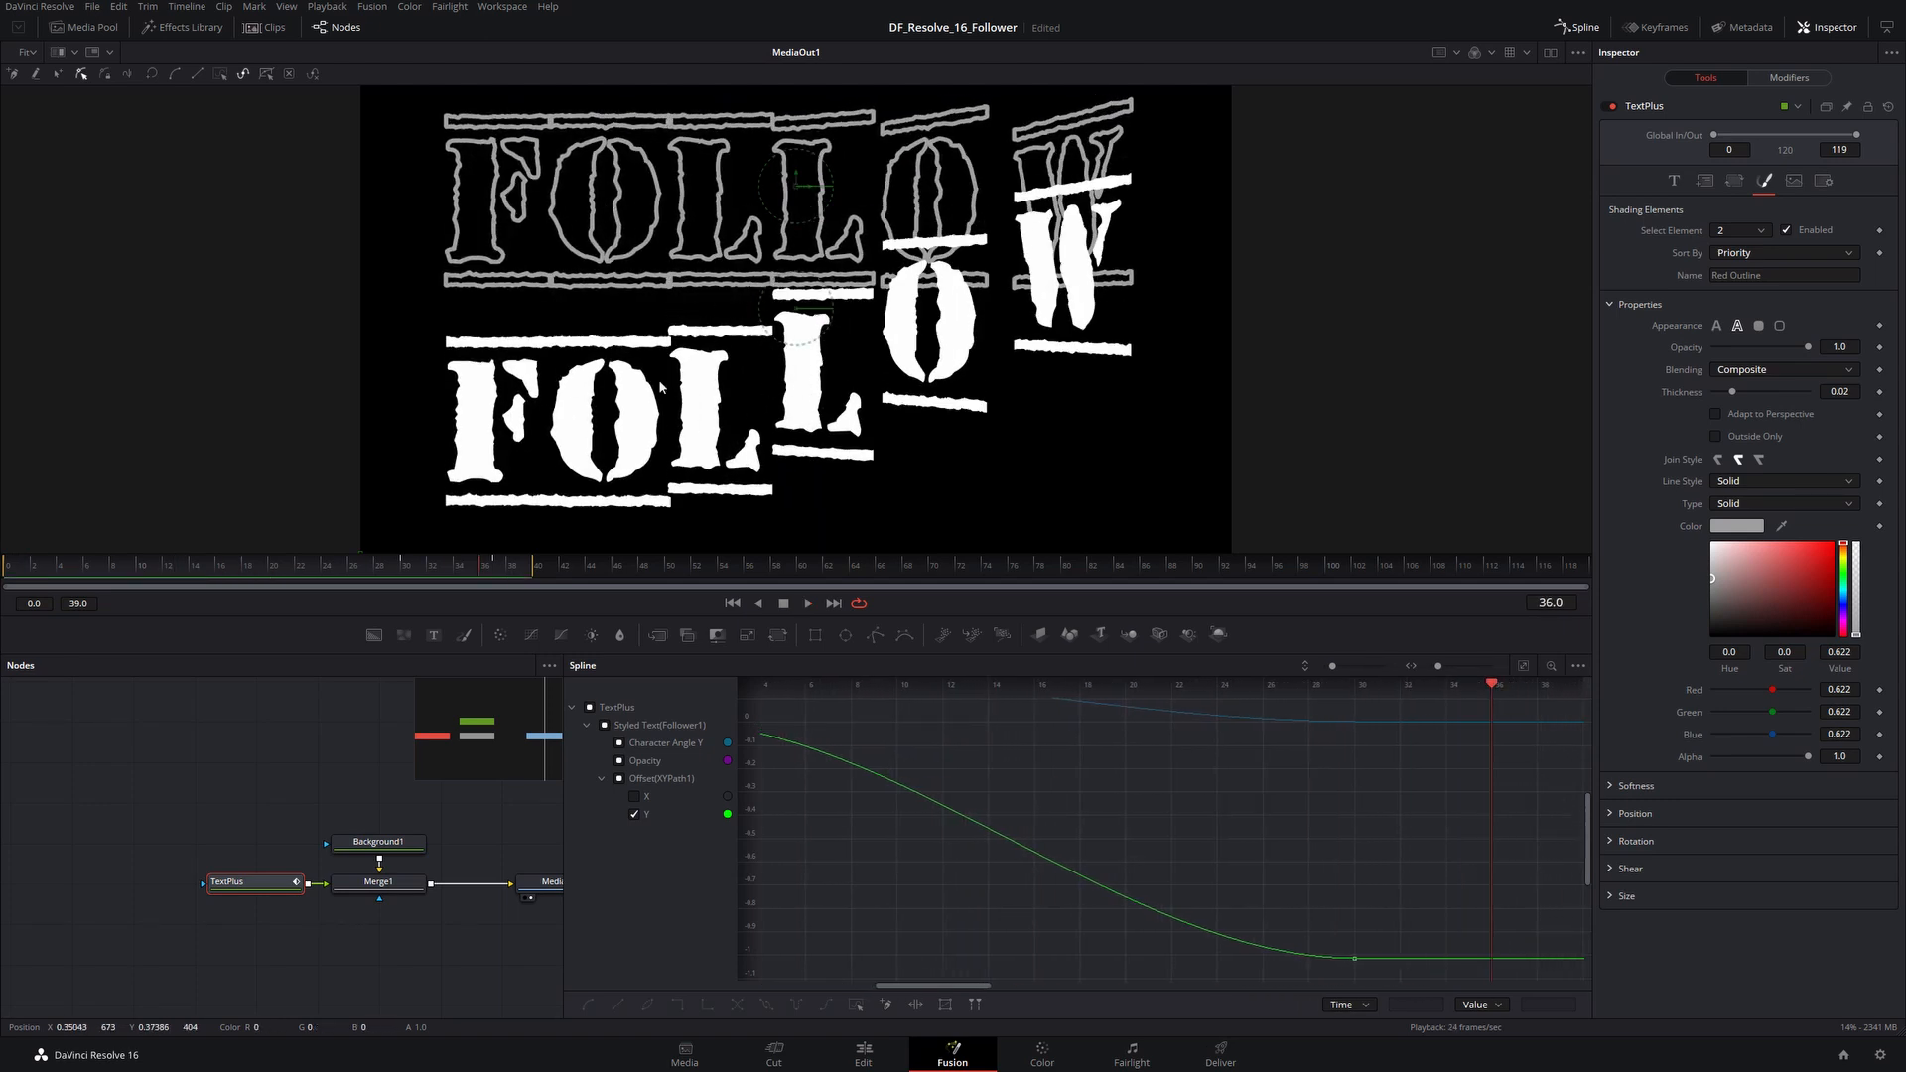
Step: Set the Follower's first Opacity keyframe at frame 0 to 0 in the Spline editor and preview the fade-in to frame 24
key("space")
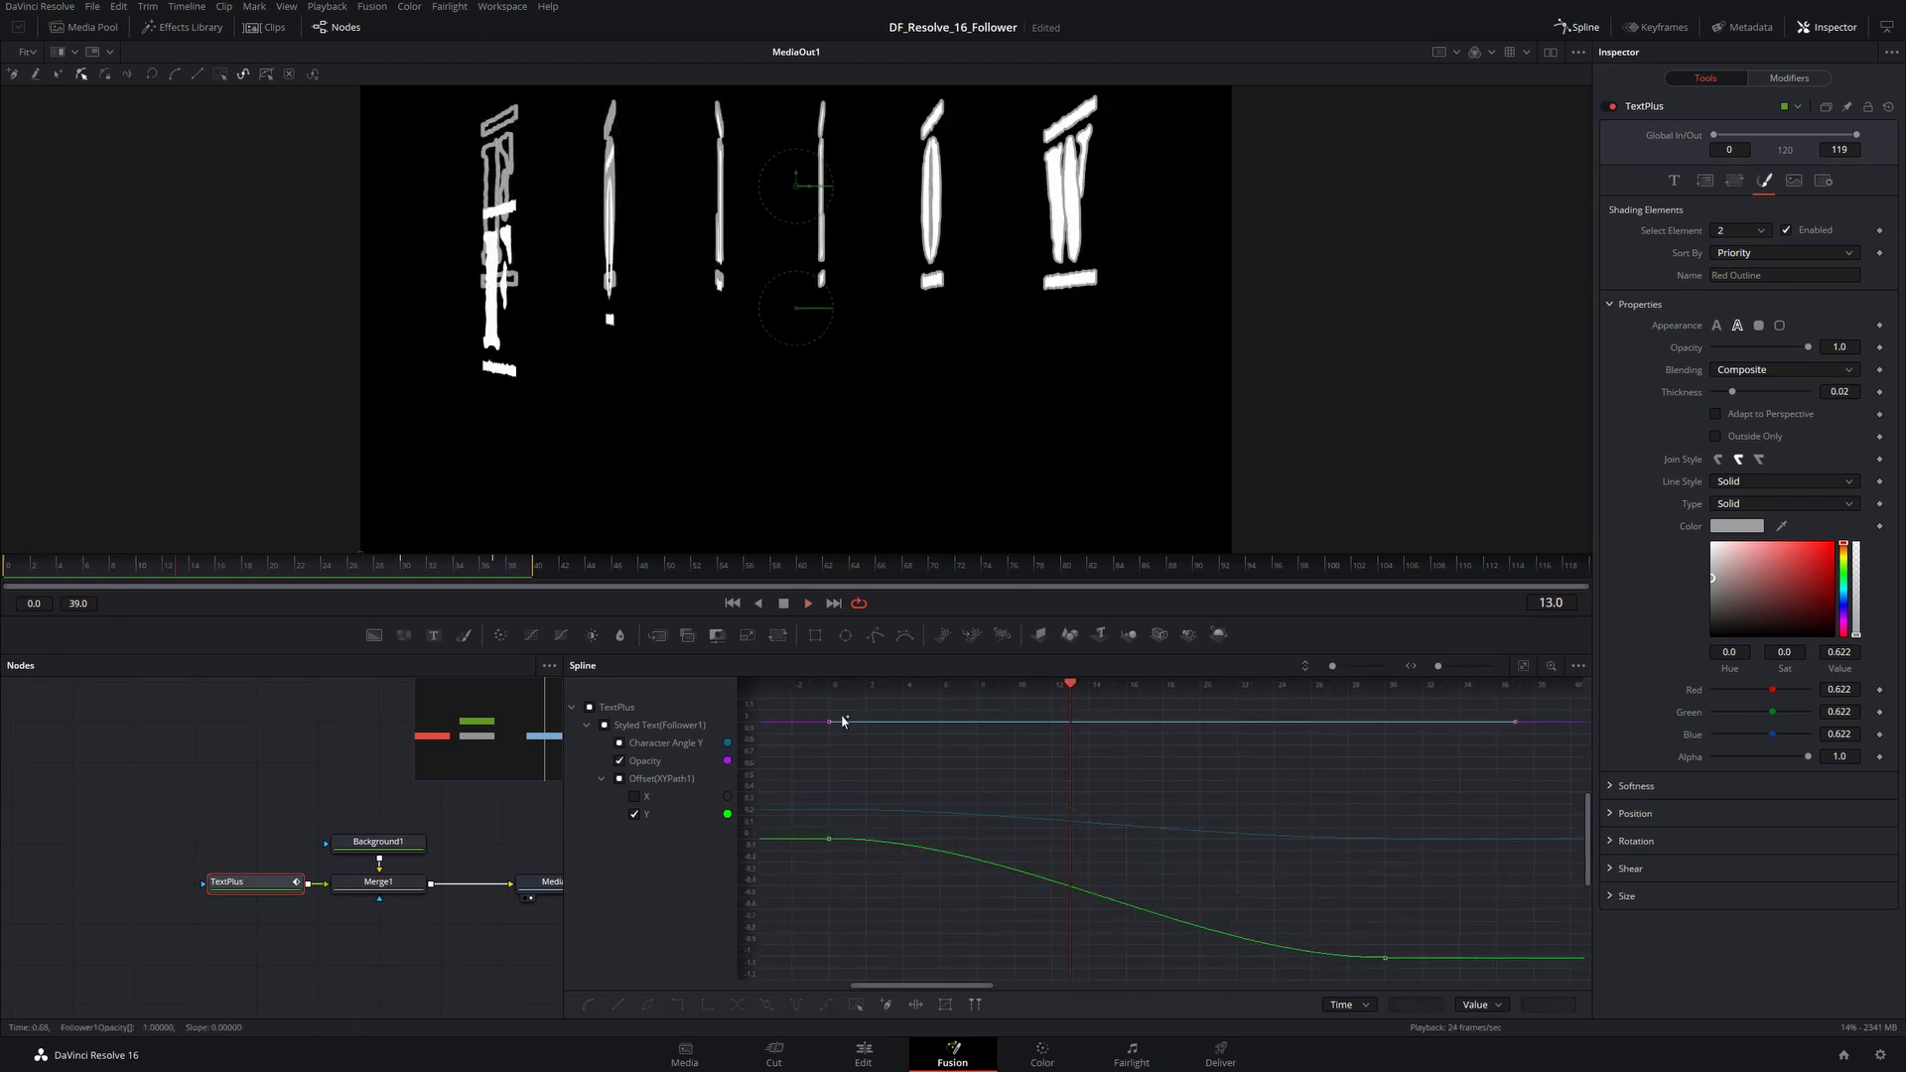
mouse_move(842, 710)
left_mouse_down()
mouse_move(811, 746)
mouse_move(824, 725)
left_mouse_up()
left_click(1540, 1005)
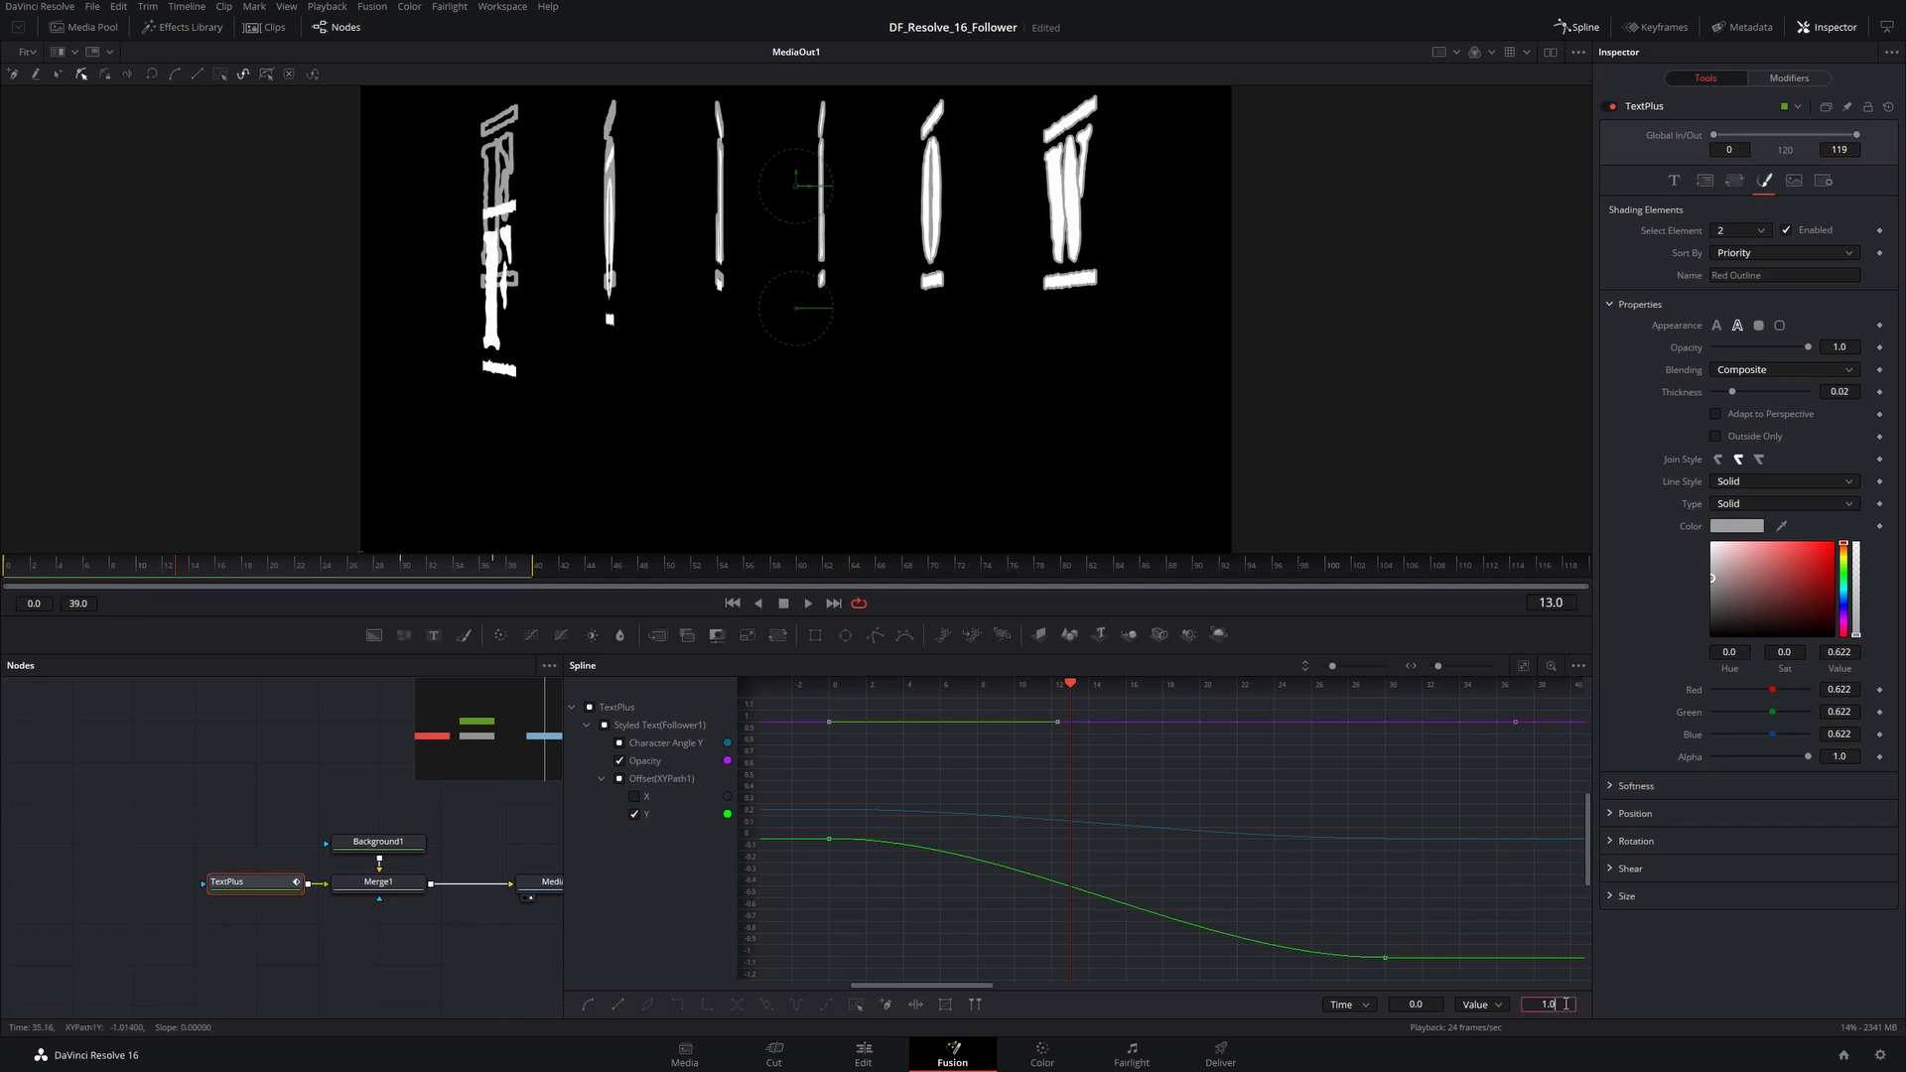
type("0")
key("Return")
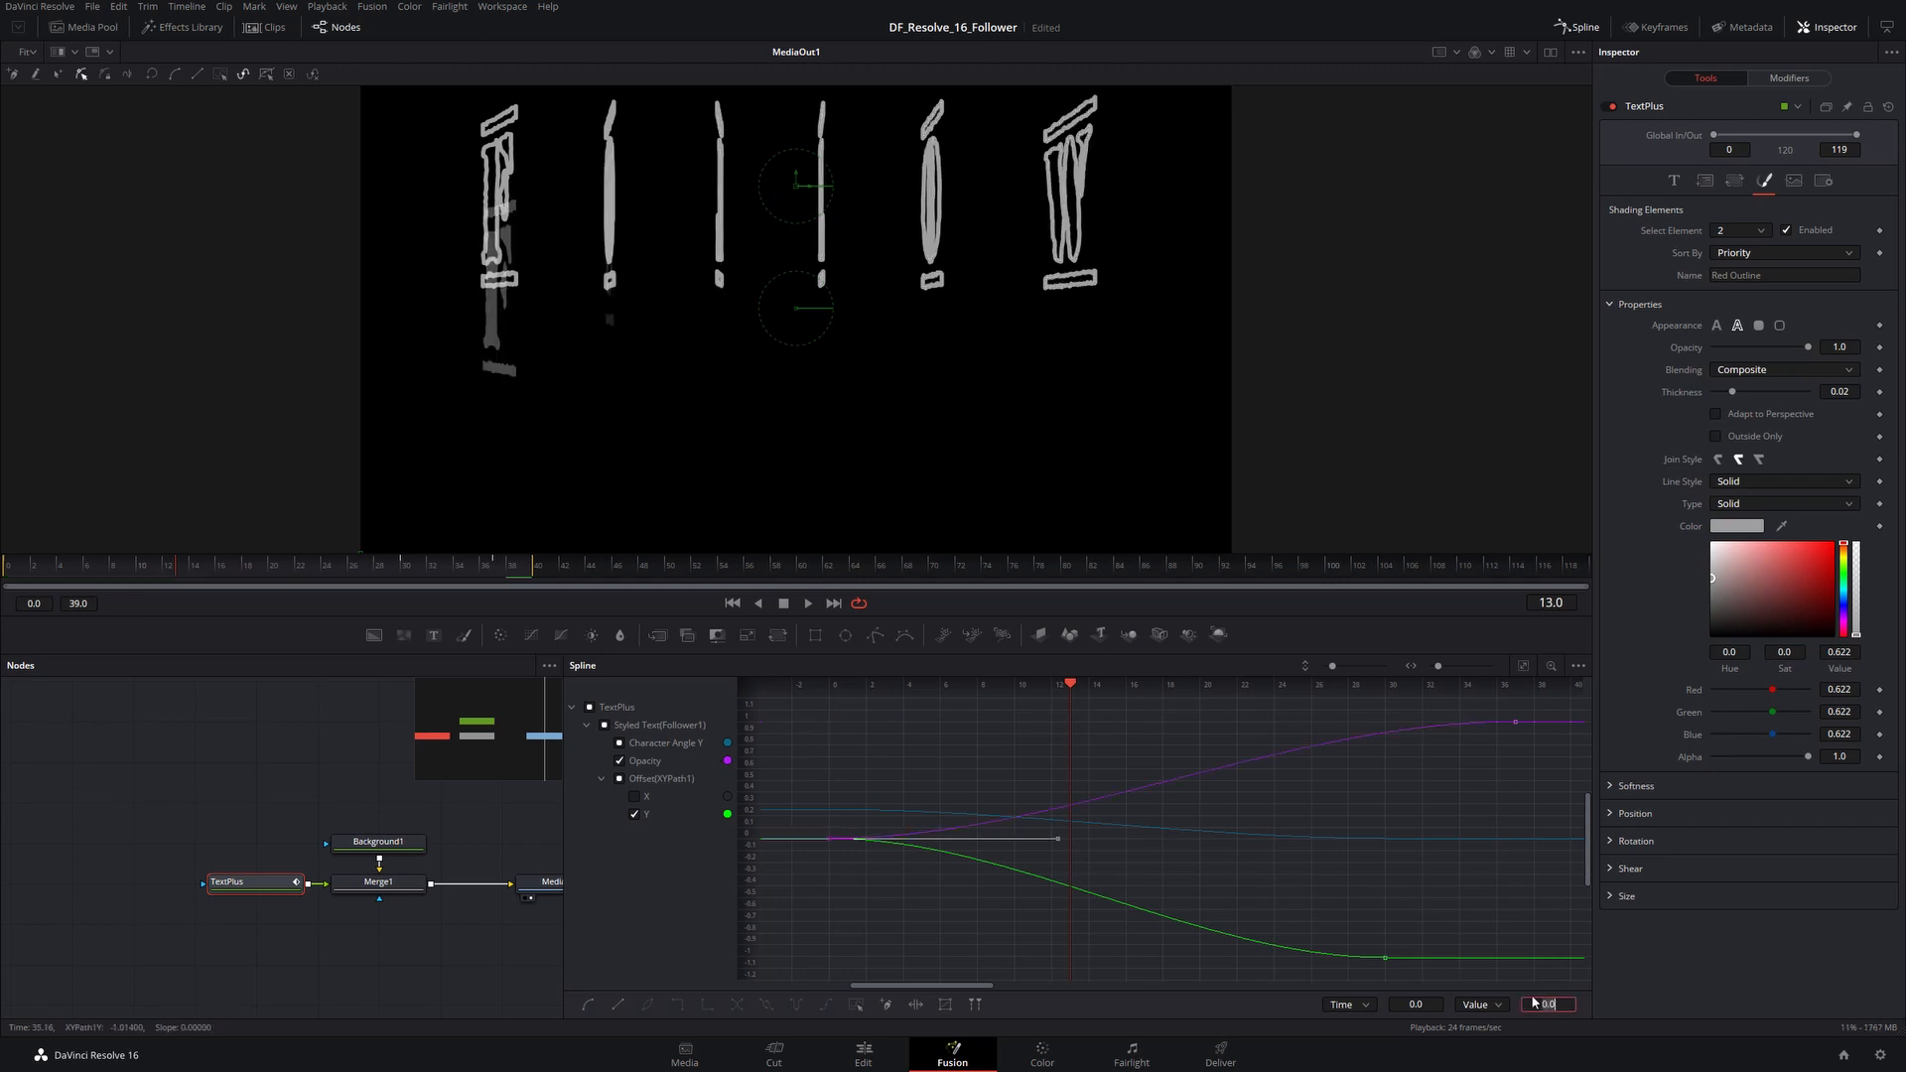
key("space")
left_click(880, 728)
left_click(809, 605)
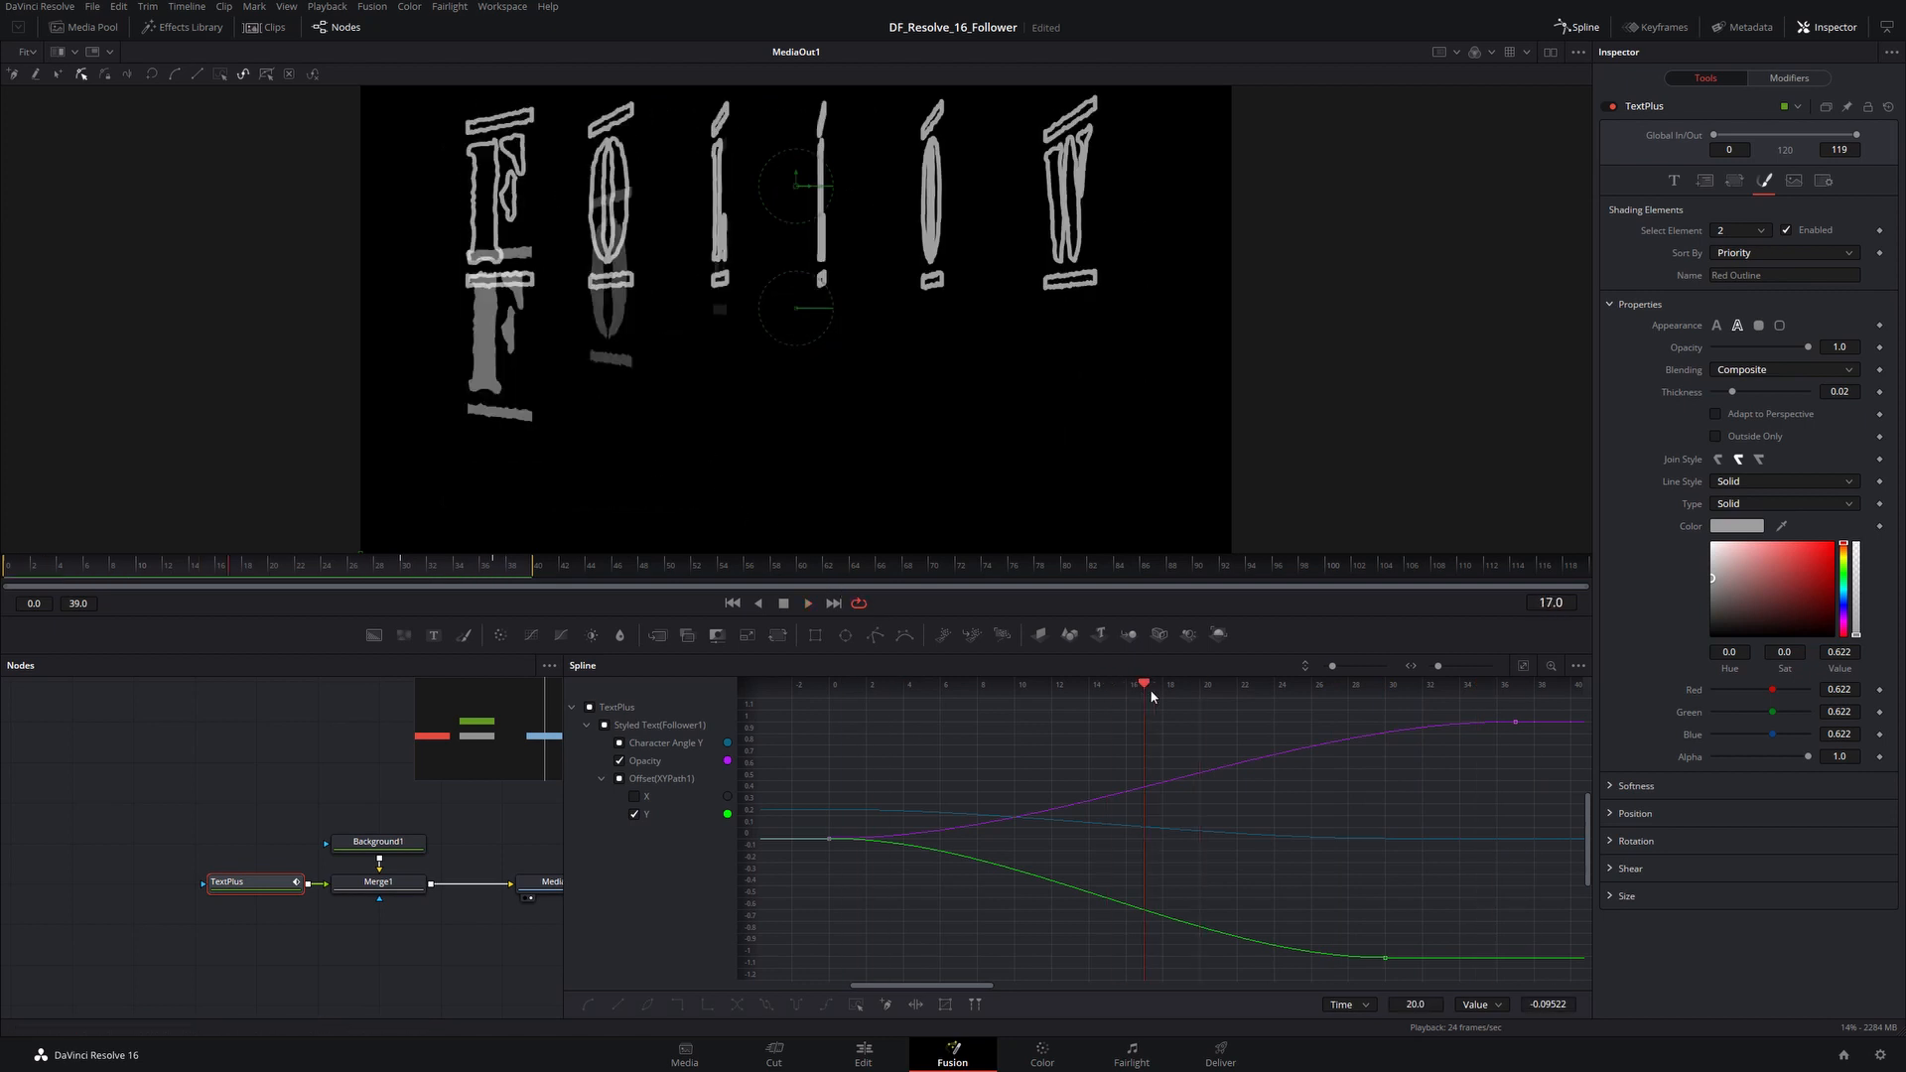
left_click_drag(1199, 684, 1273, 692)
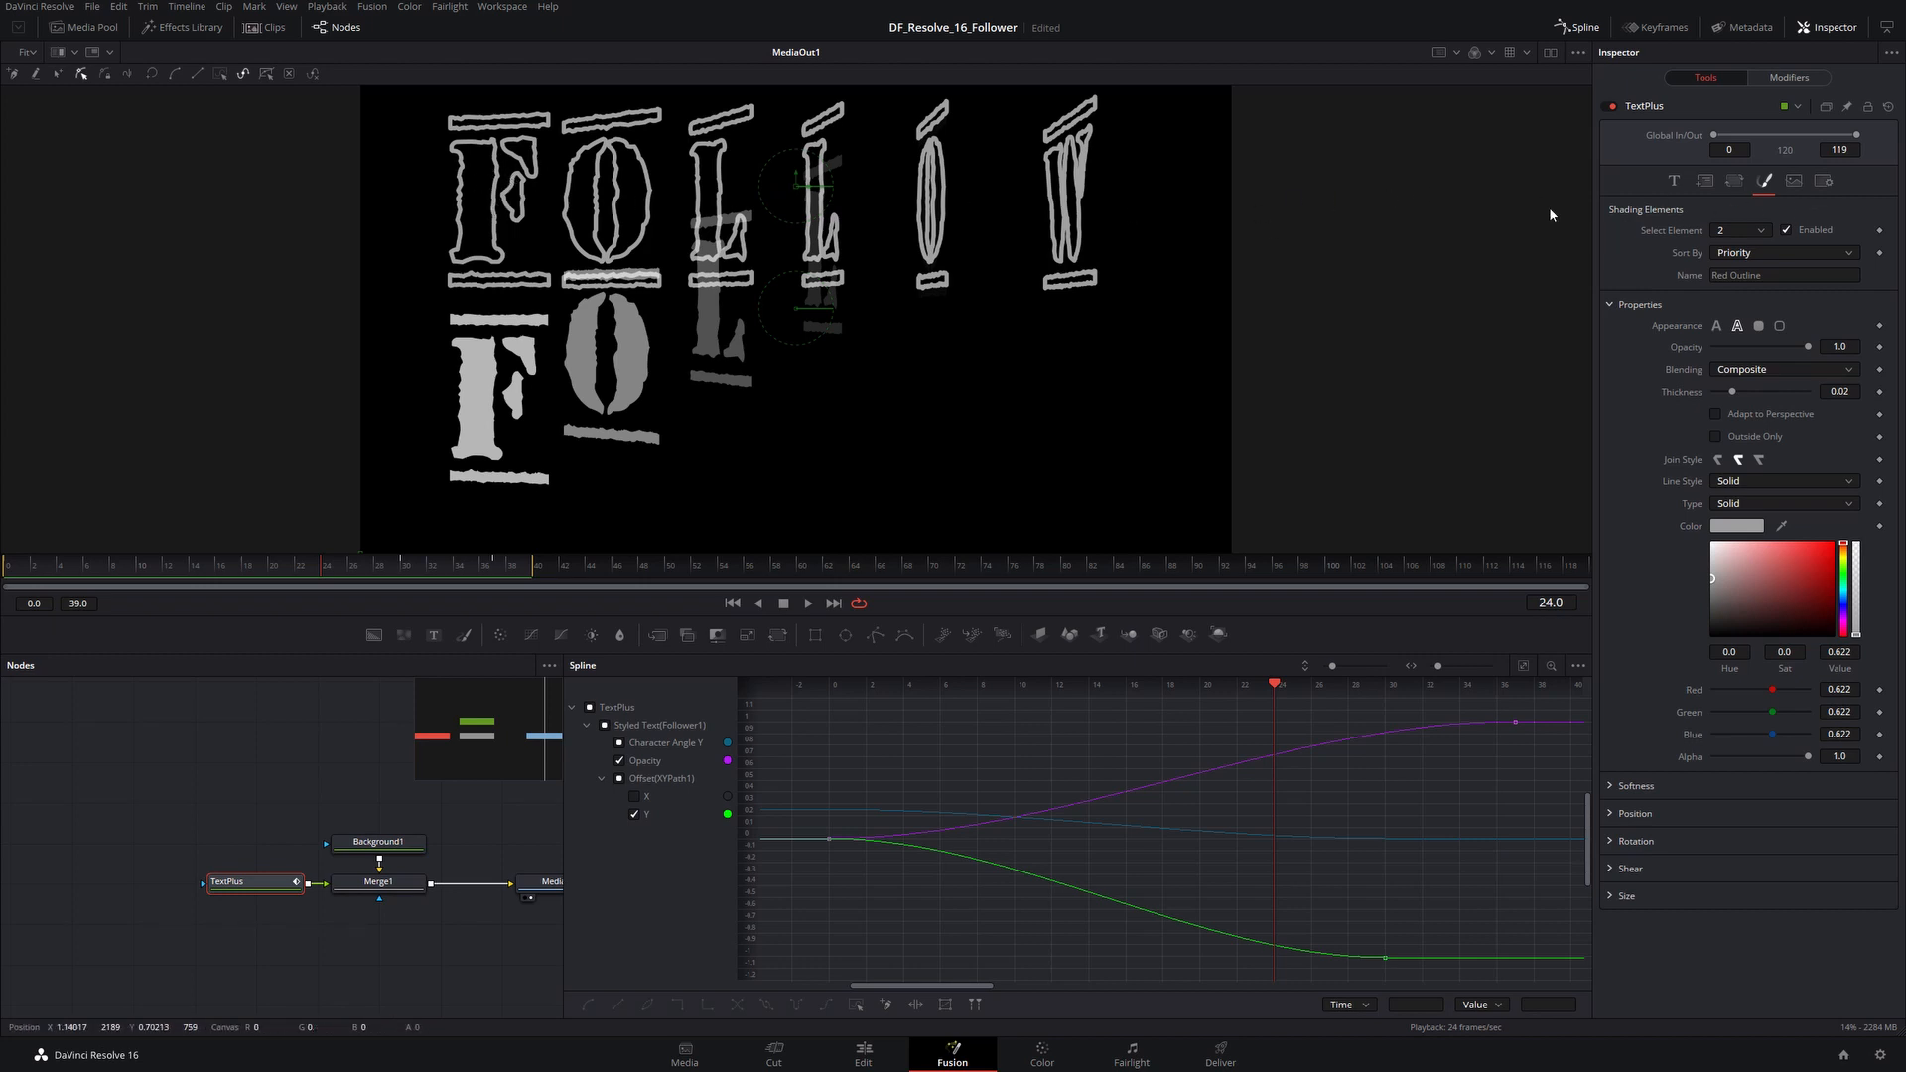
Step: Review the Follower's character rotation and its shading settings for element 2 at frame 24
left_click(1785, 79)
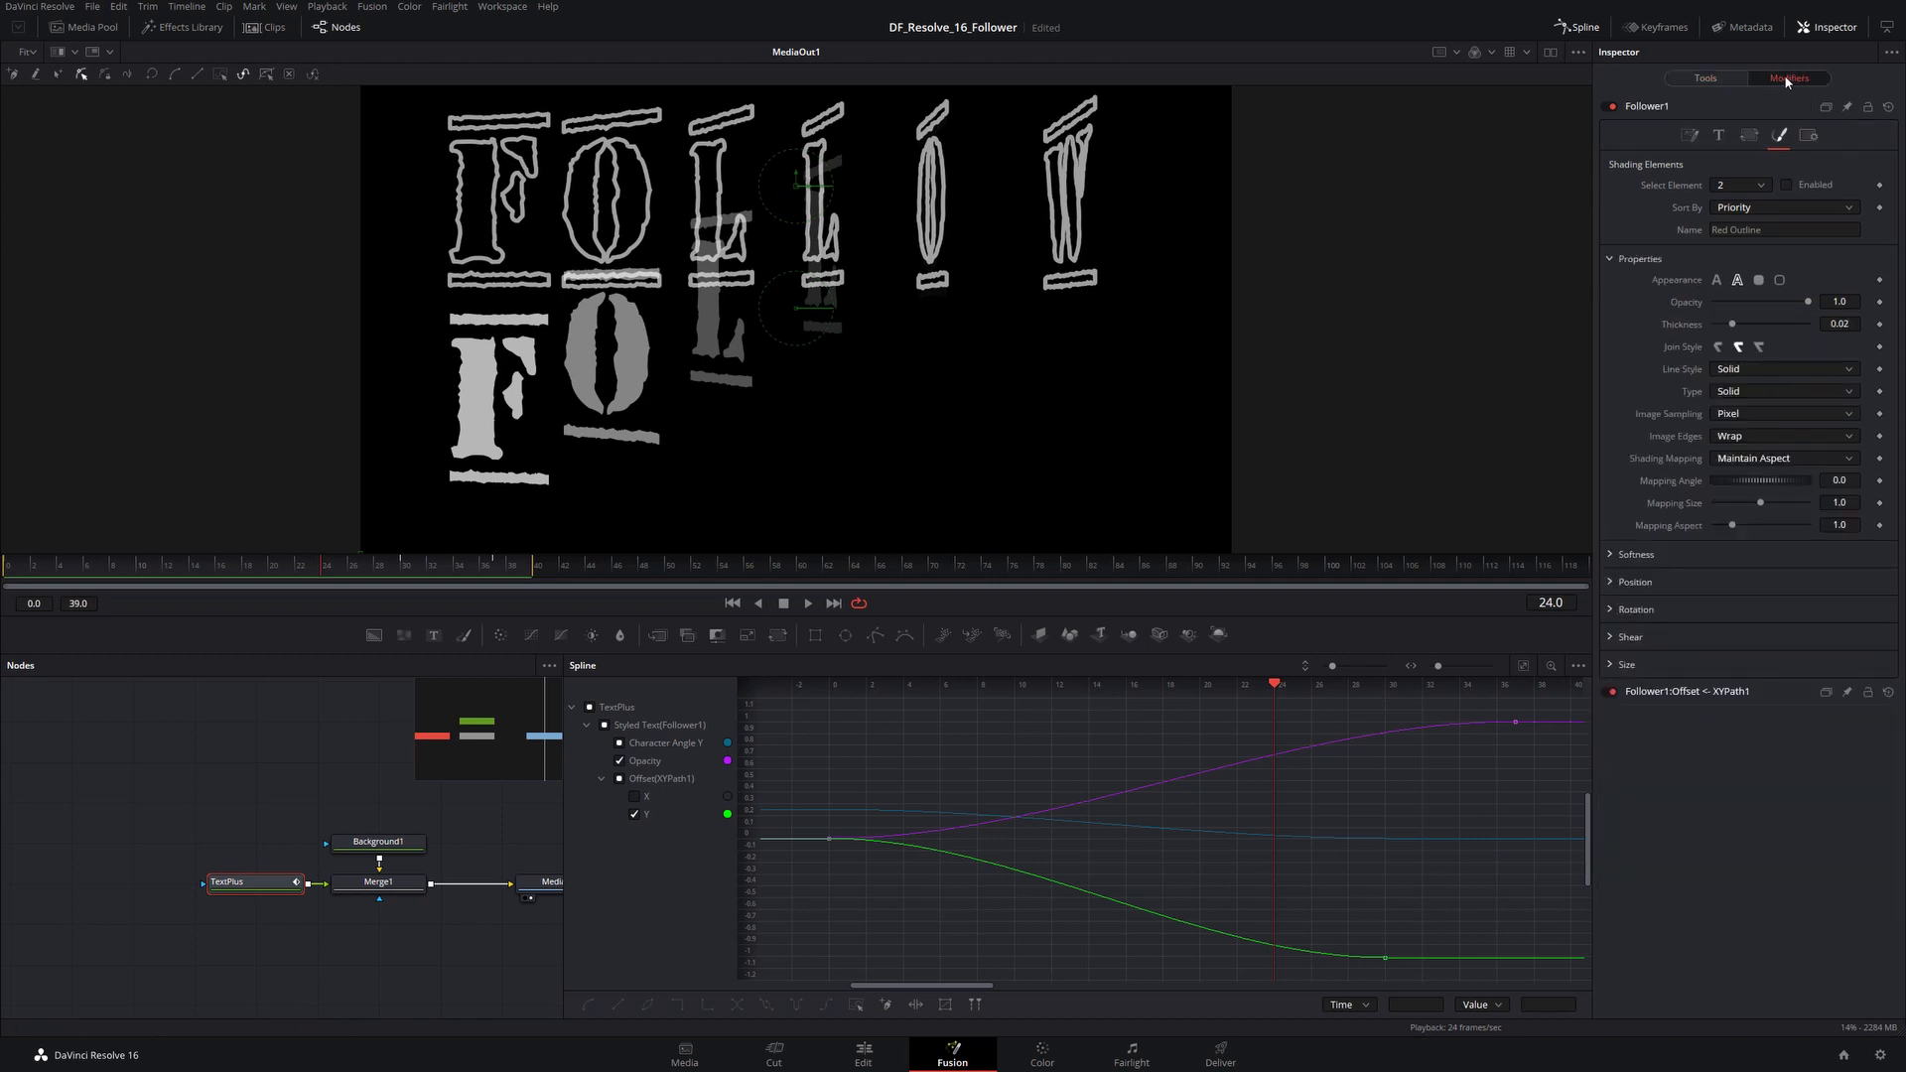
left_click(1750, 137)
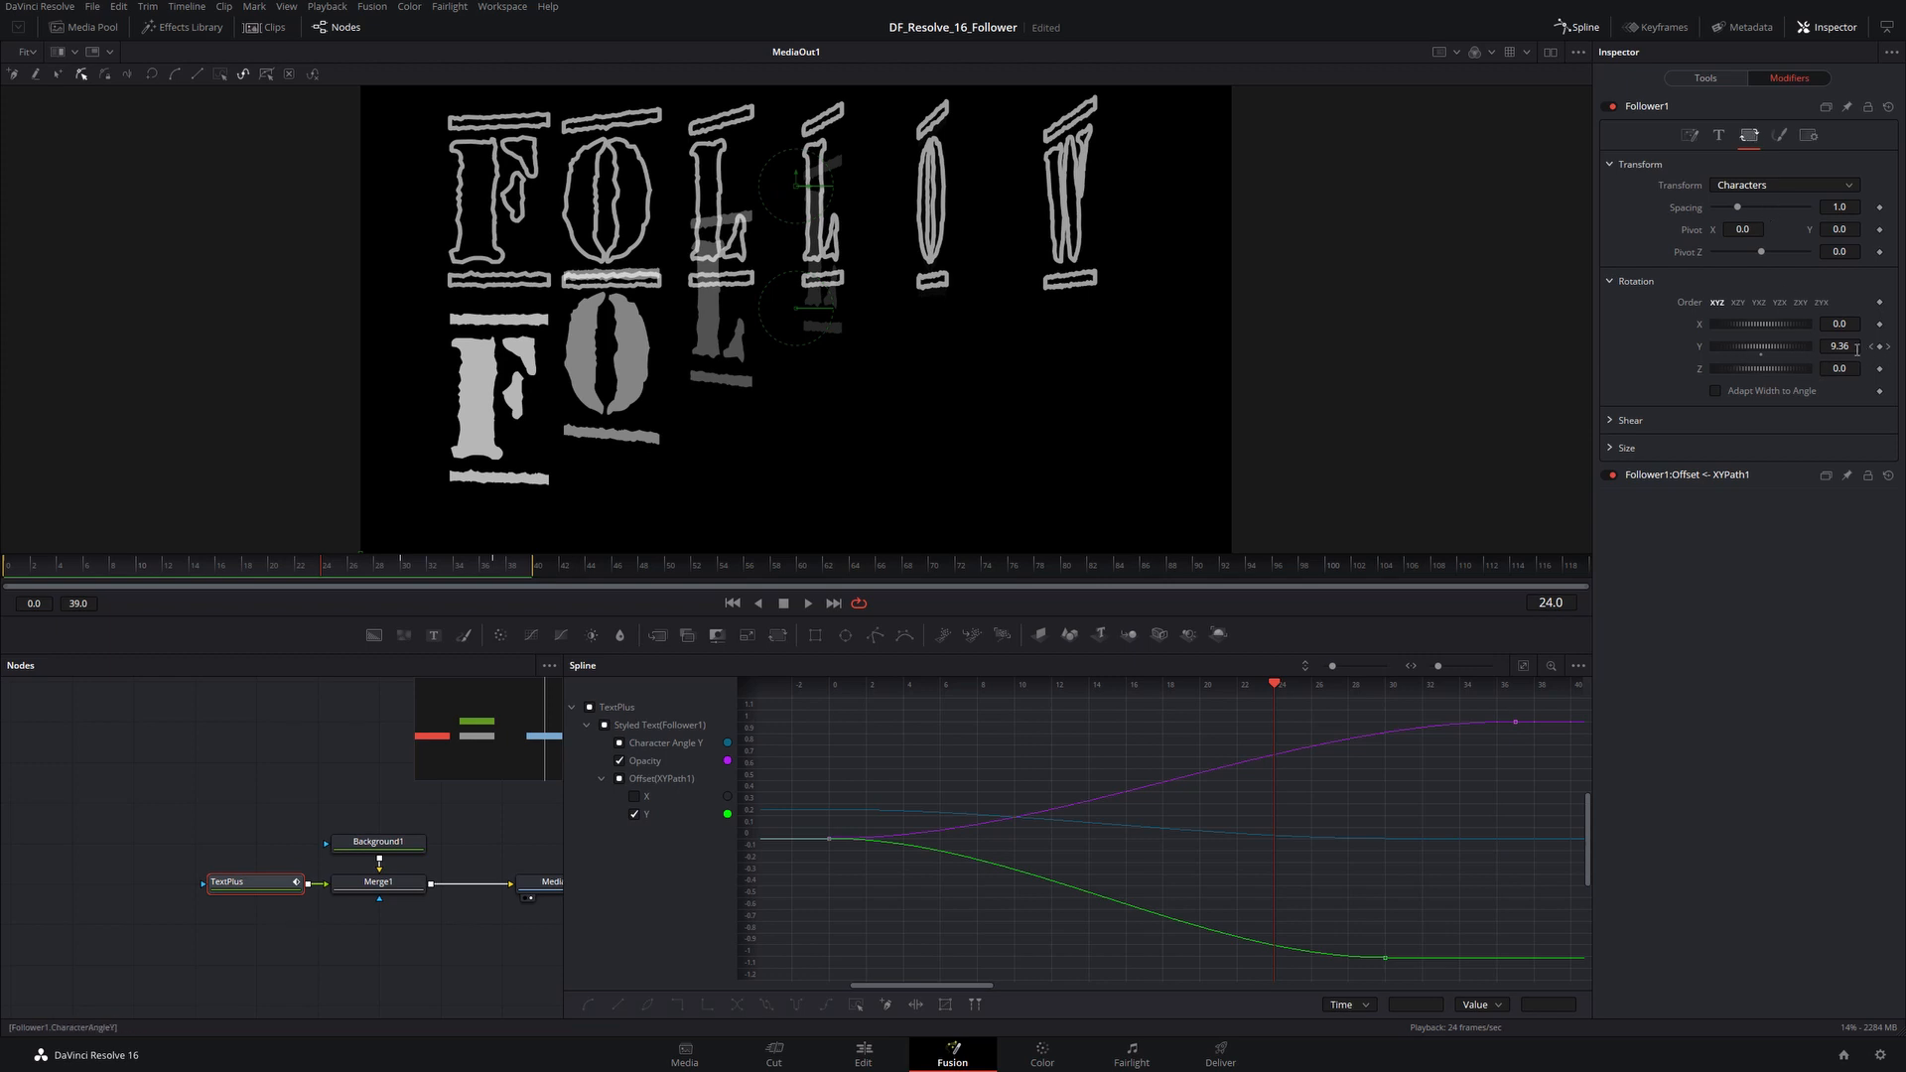
left_click(1778, 136)
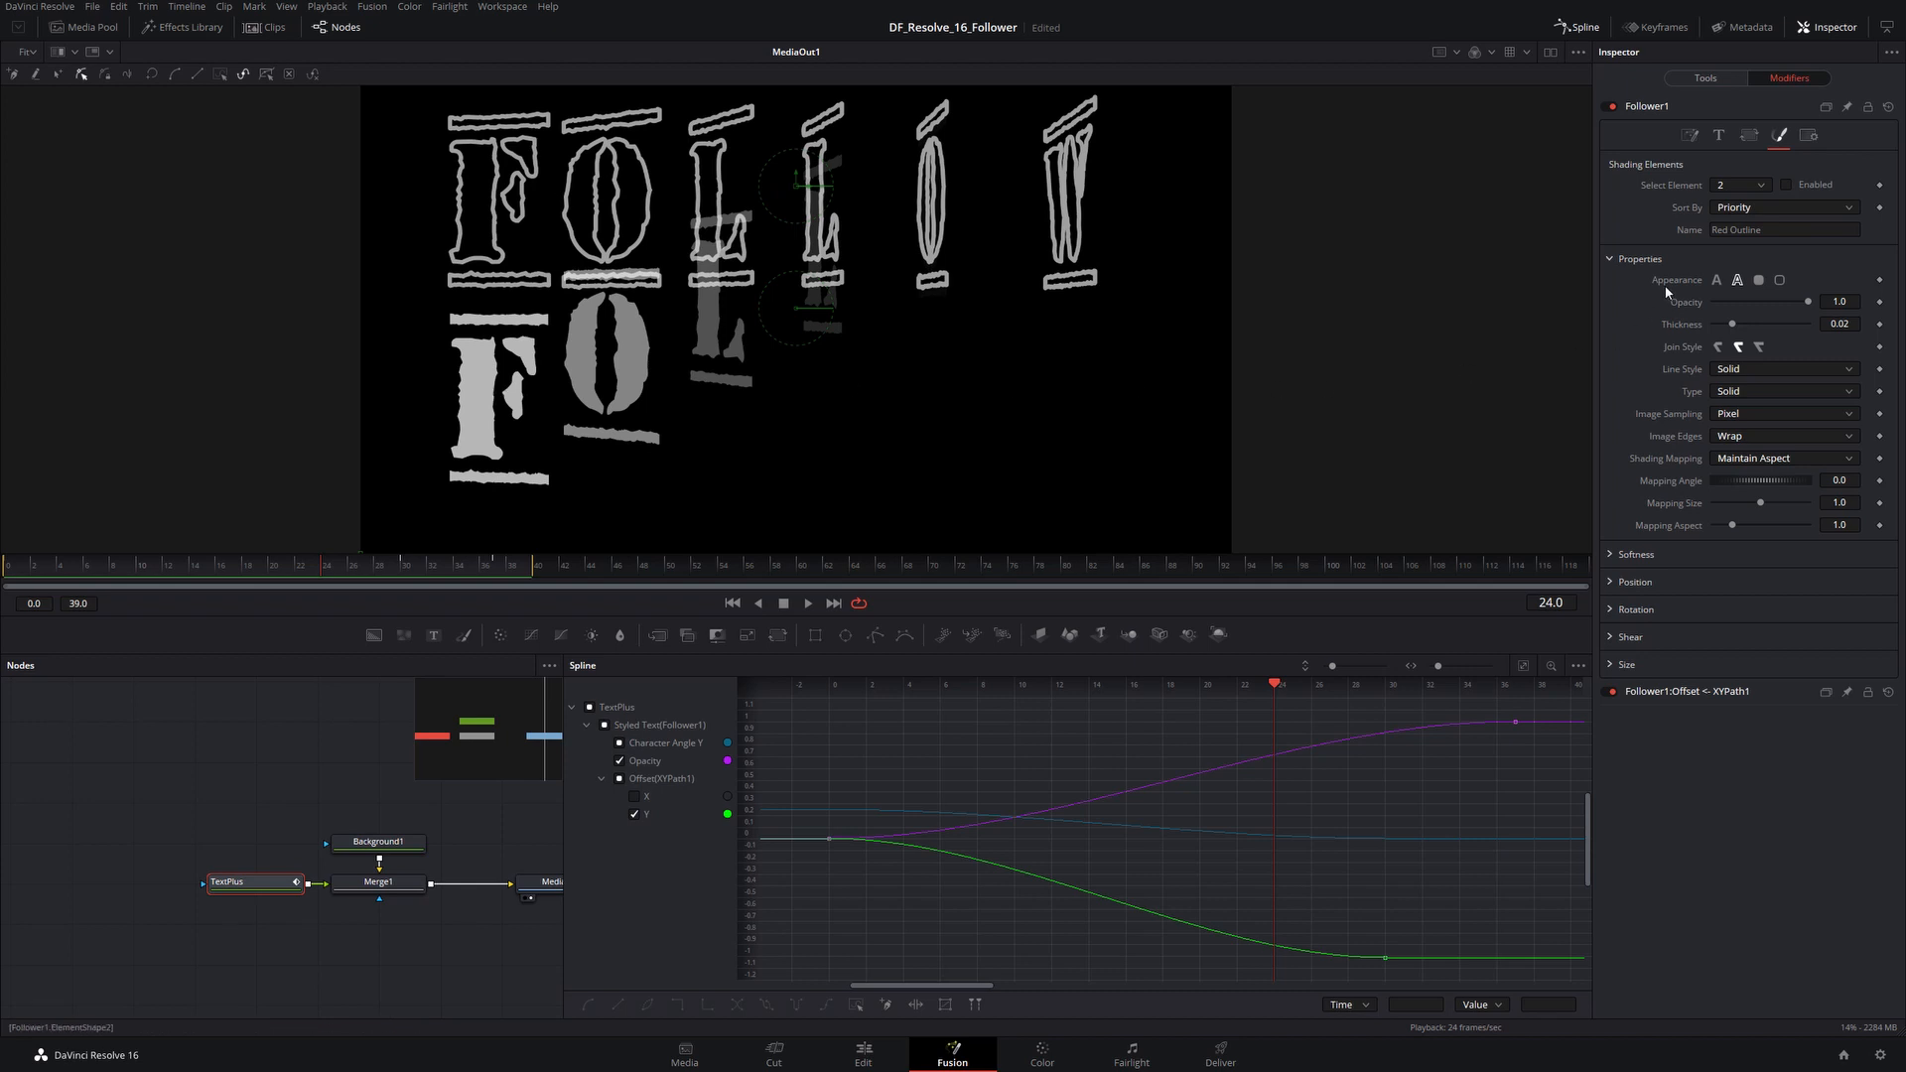
Step: Check the Follower's shading element 1, and try to rename shading element 2 on the TextPlus node
left_click(1739, 185)
left_click(1737, 202)
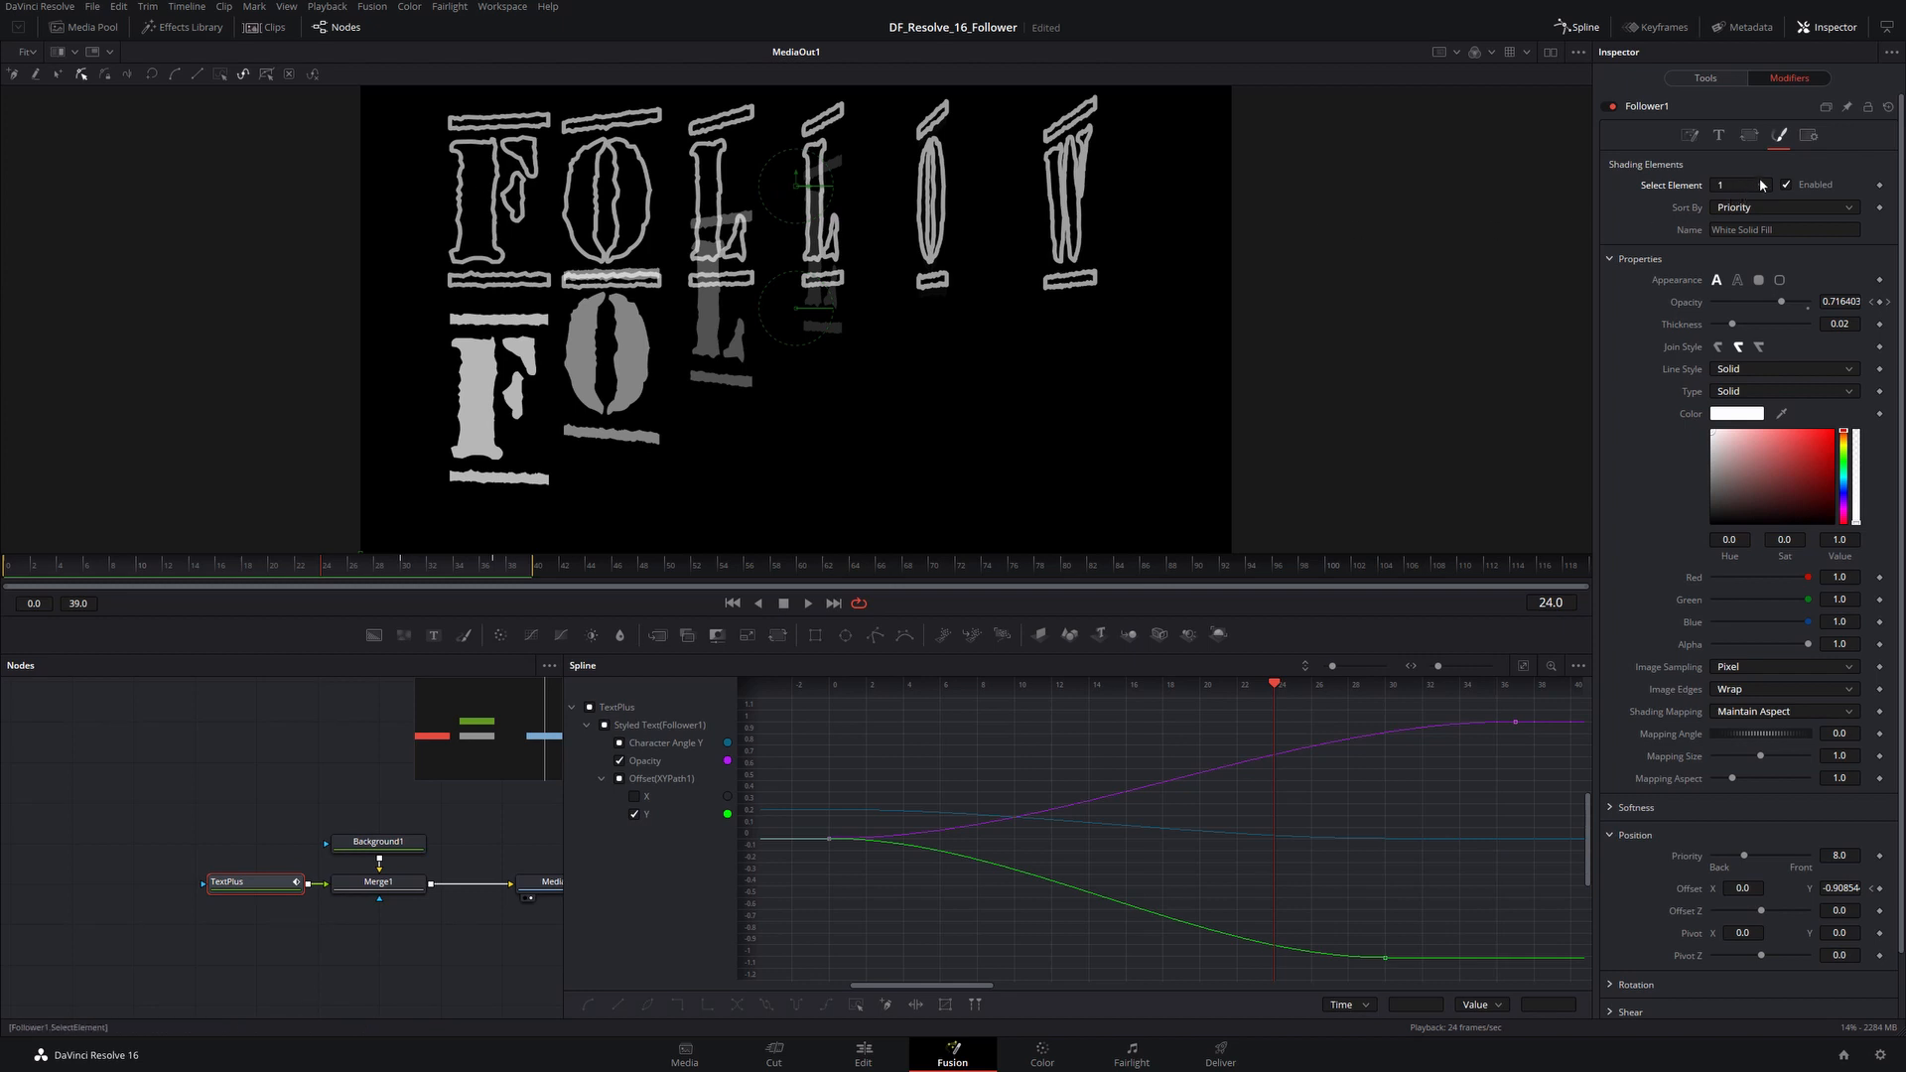
left_click(1709, 82)
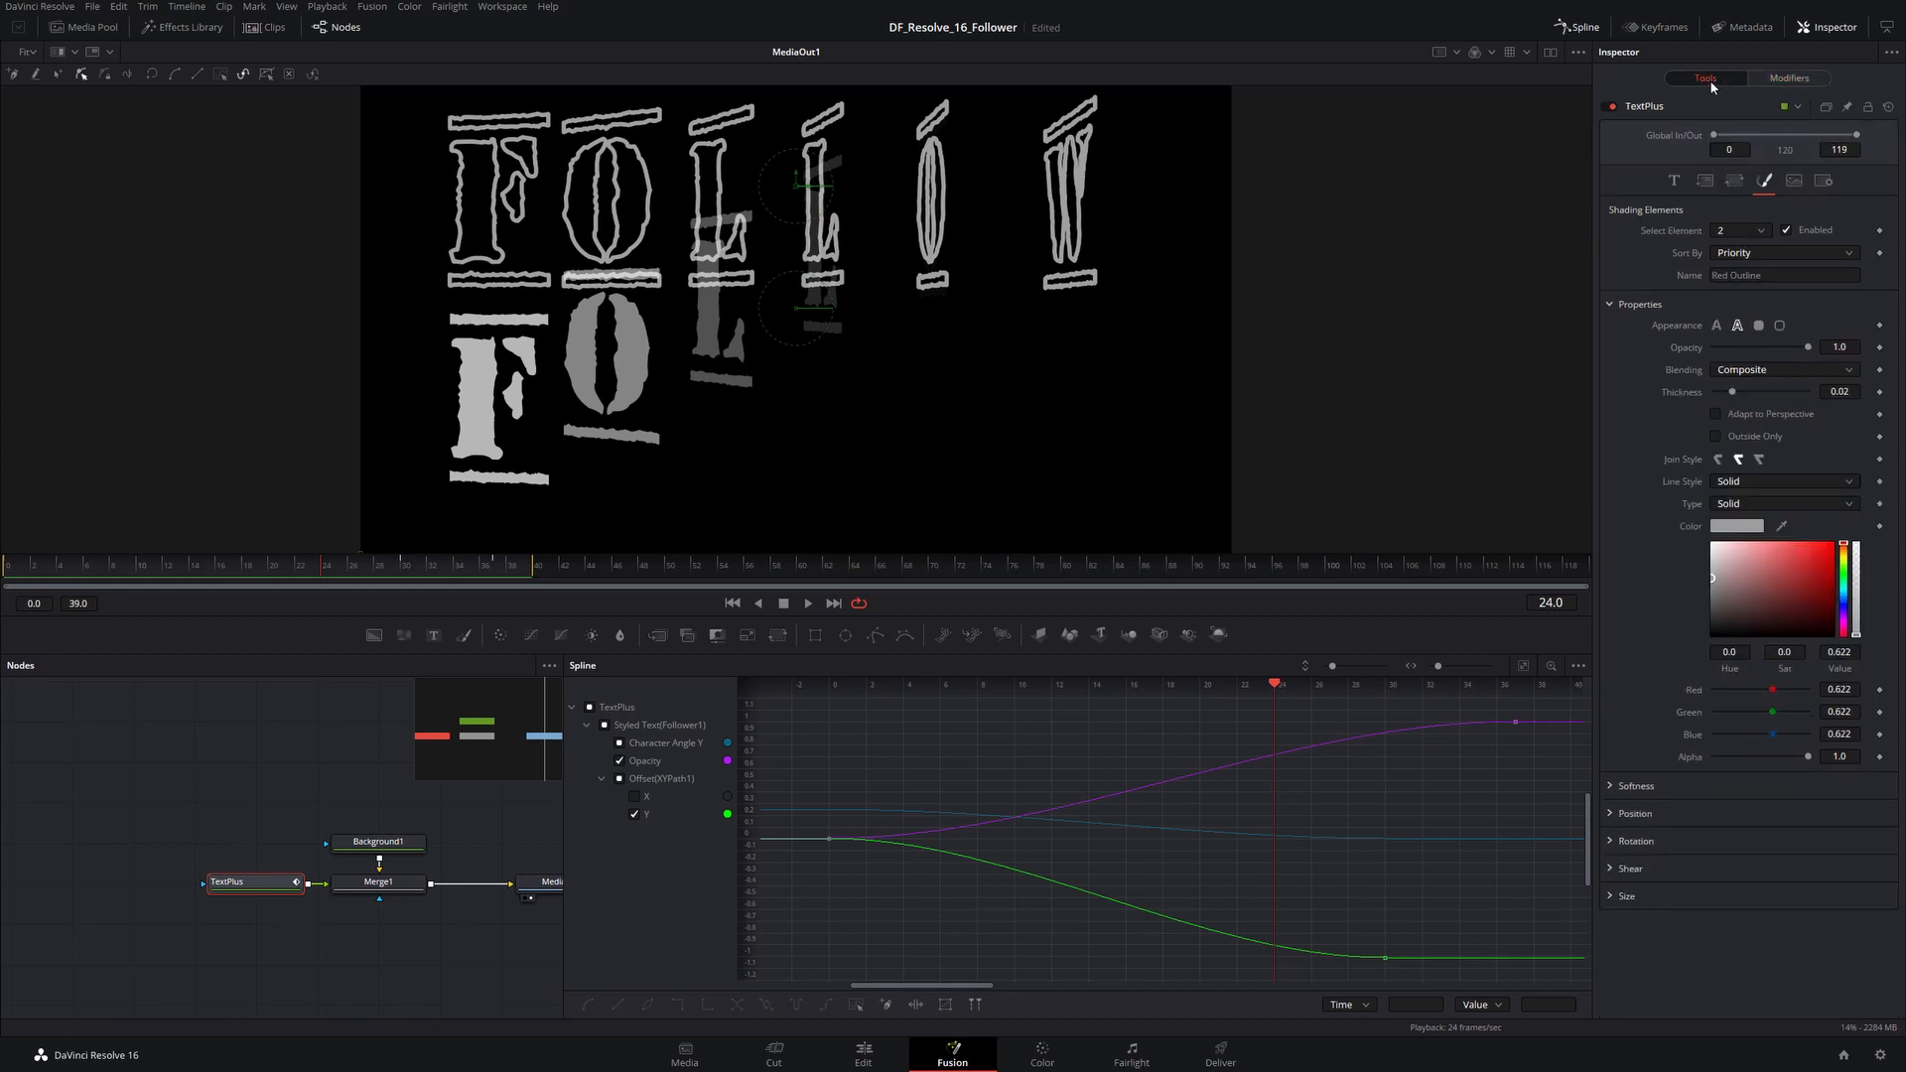
left_click(1734, 277)
type("Gery")
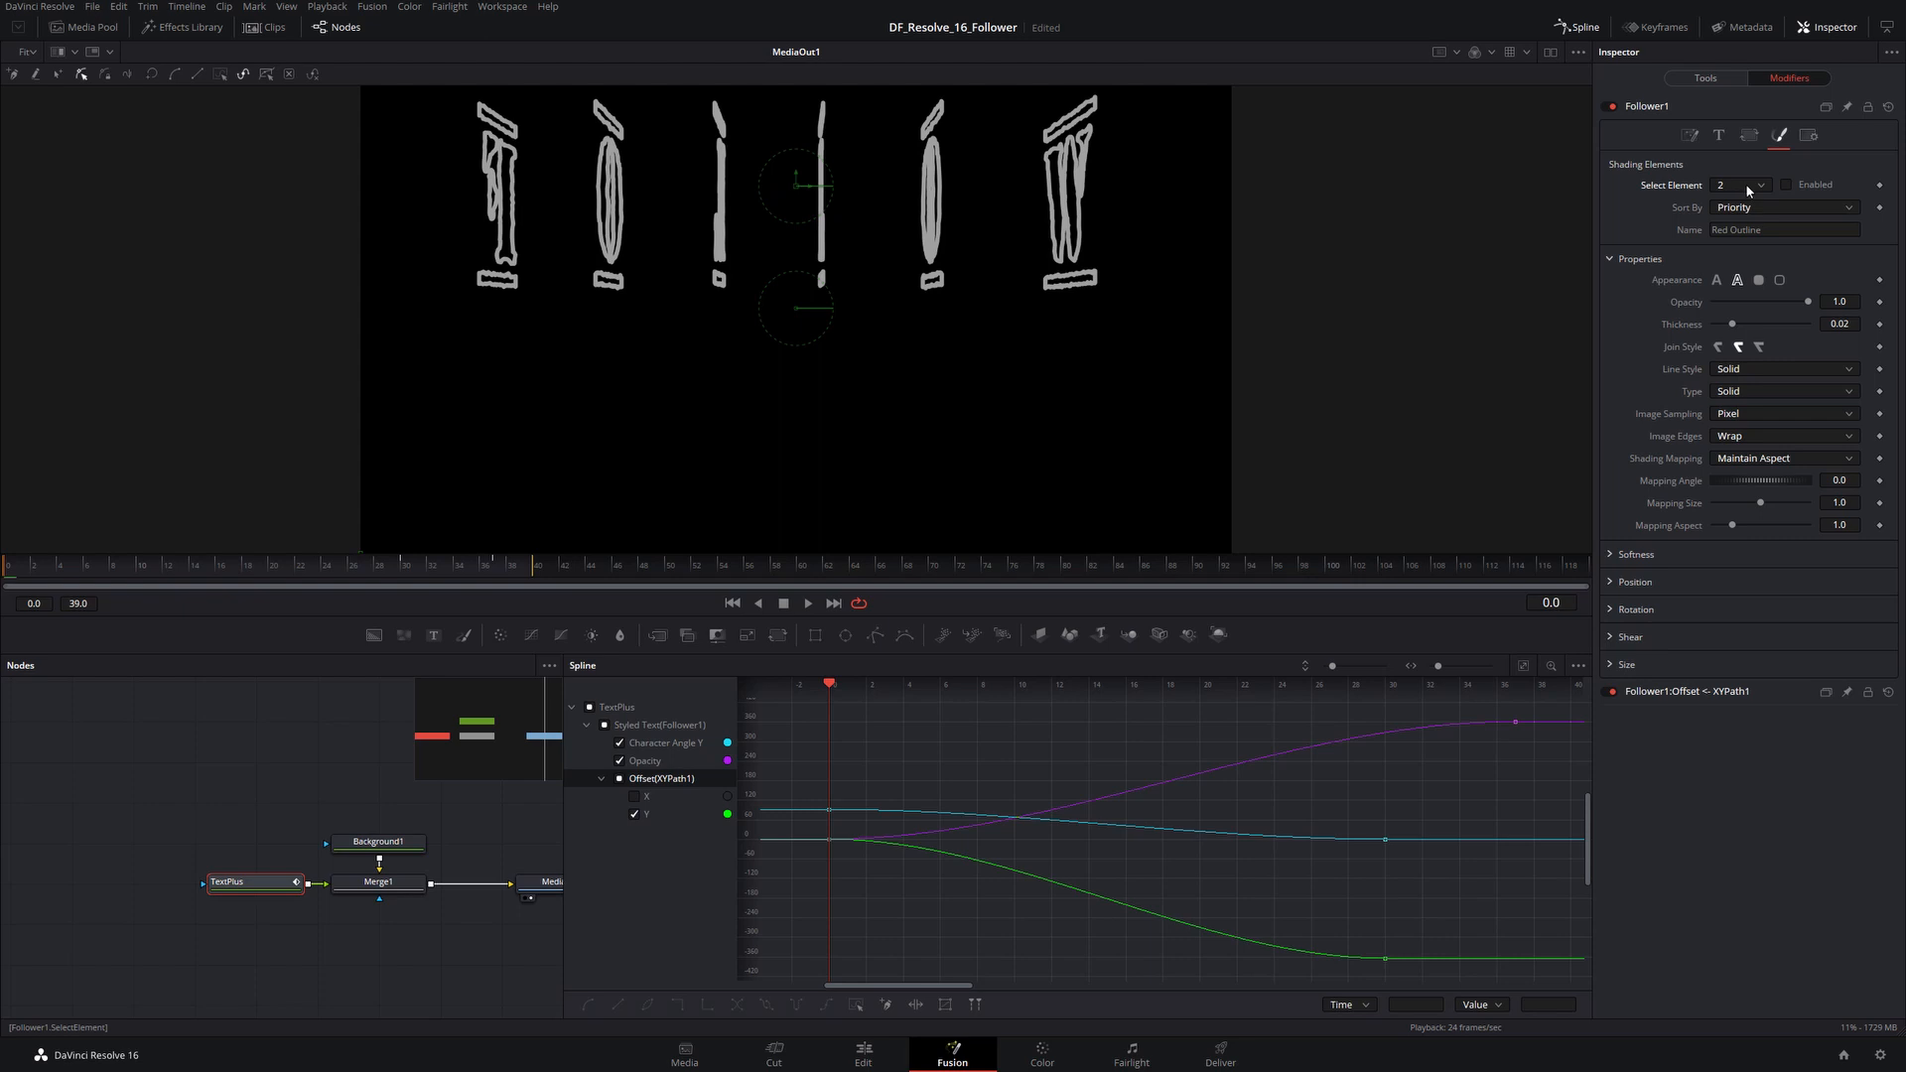
Step: Keyframe Opacity for the Follower's shading element 2 at frame 0 and add an XY Path modifier to its Offset
left_click(1880, 304)
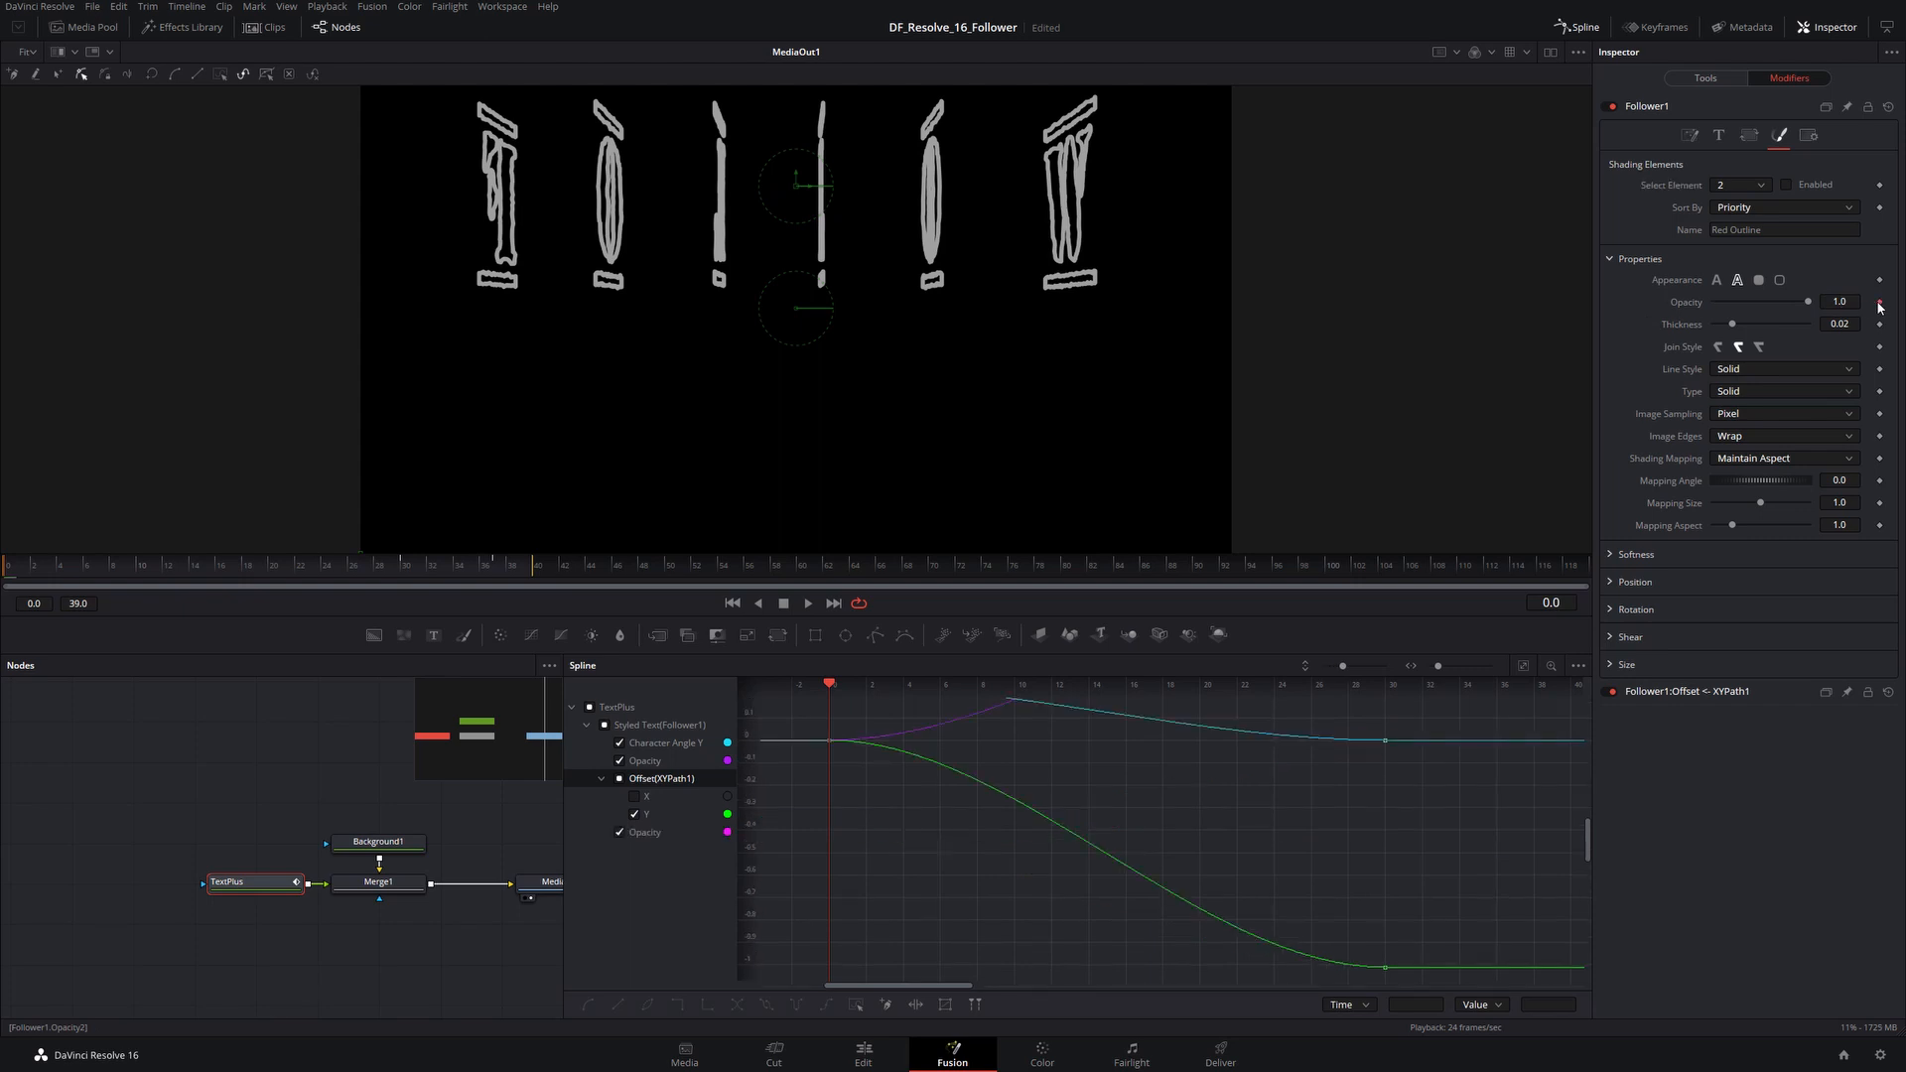
left_click(1611, 583)
right_click(1687, 638)
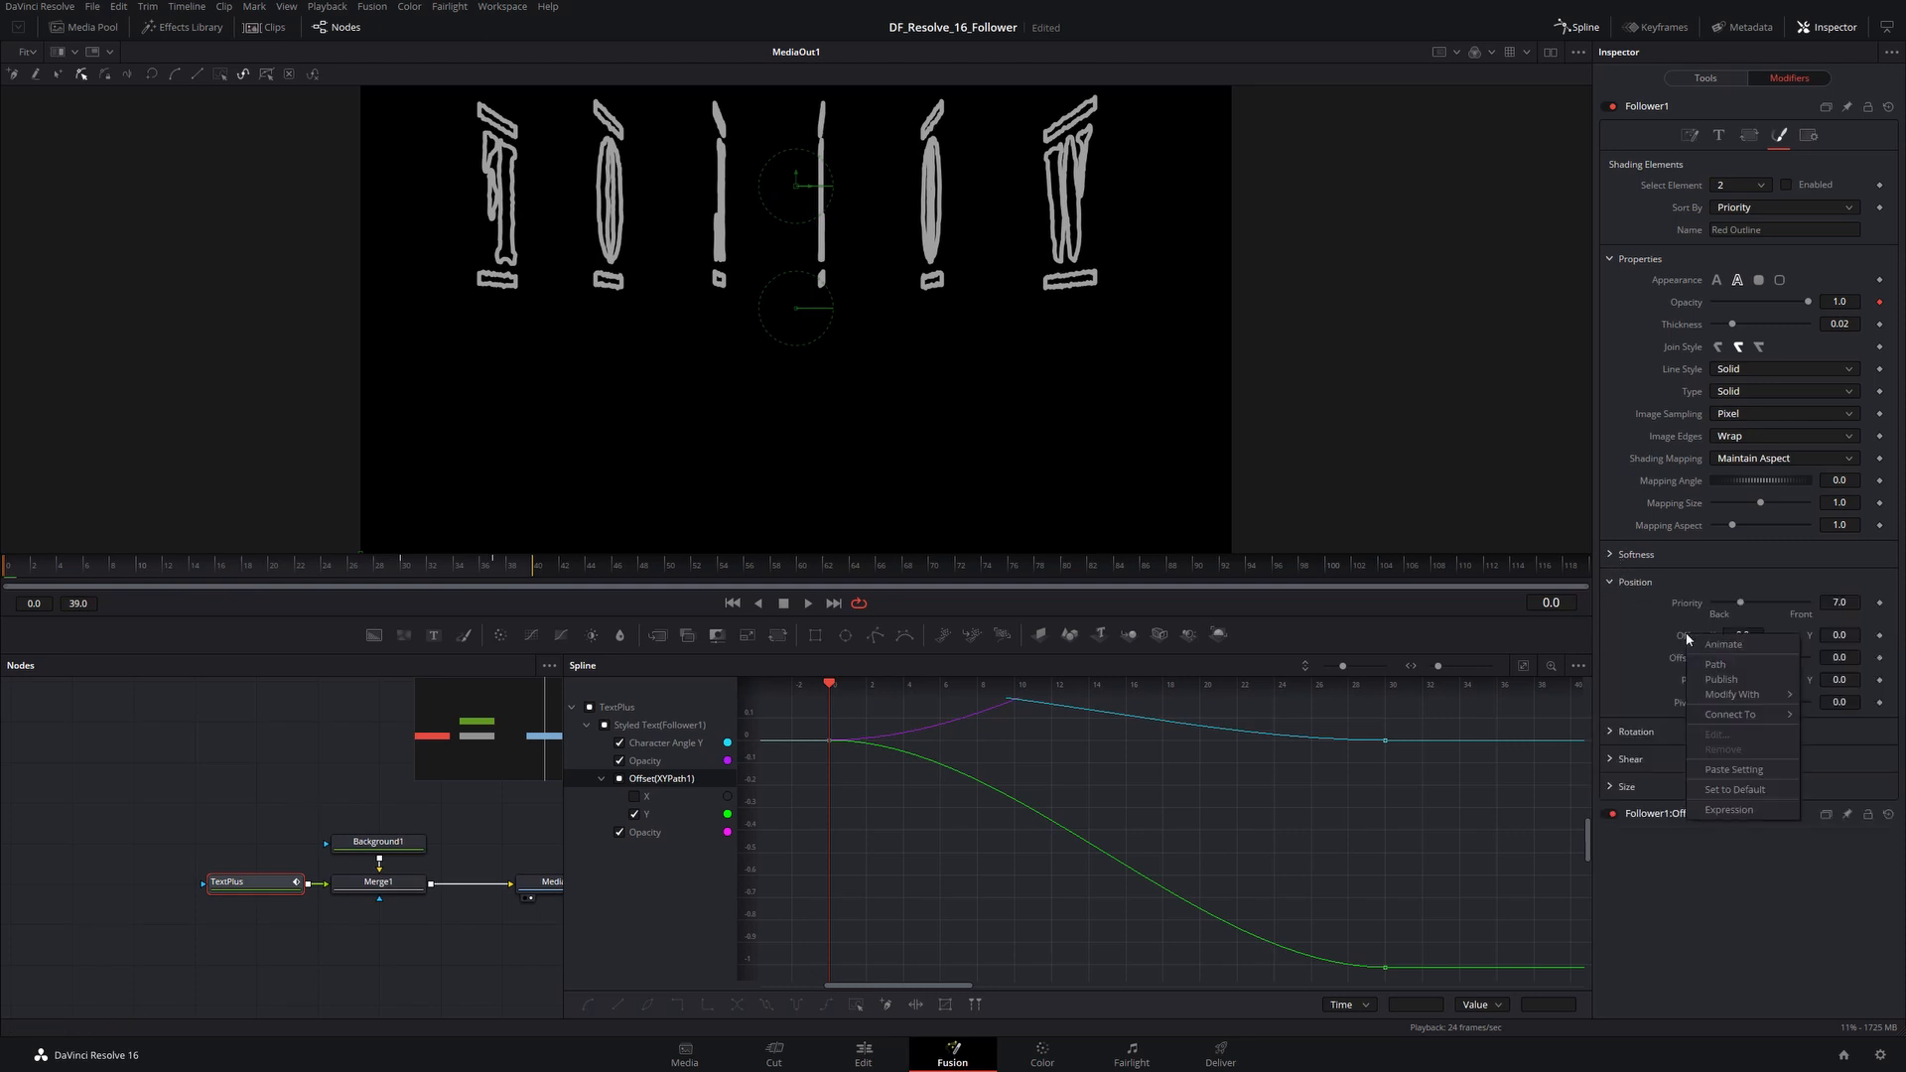
mouse_move(1717, 696)
left_click(1566, 832)
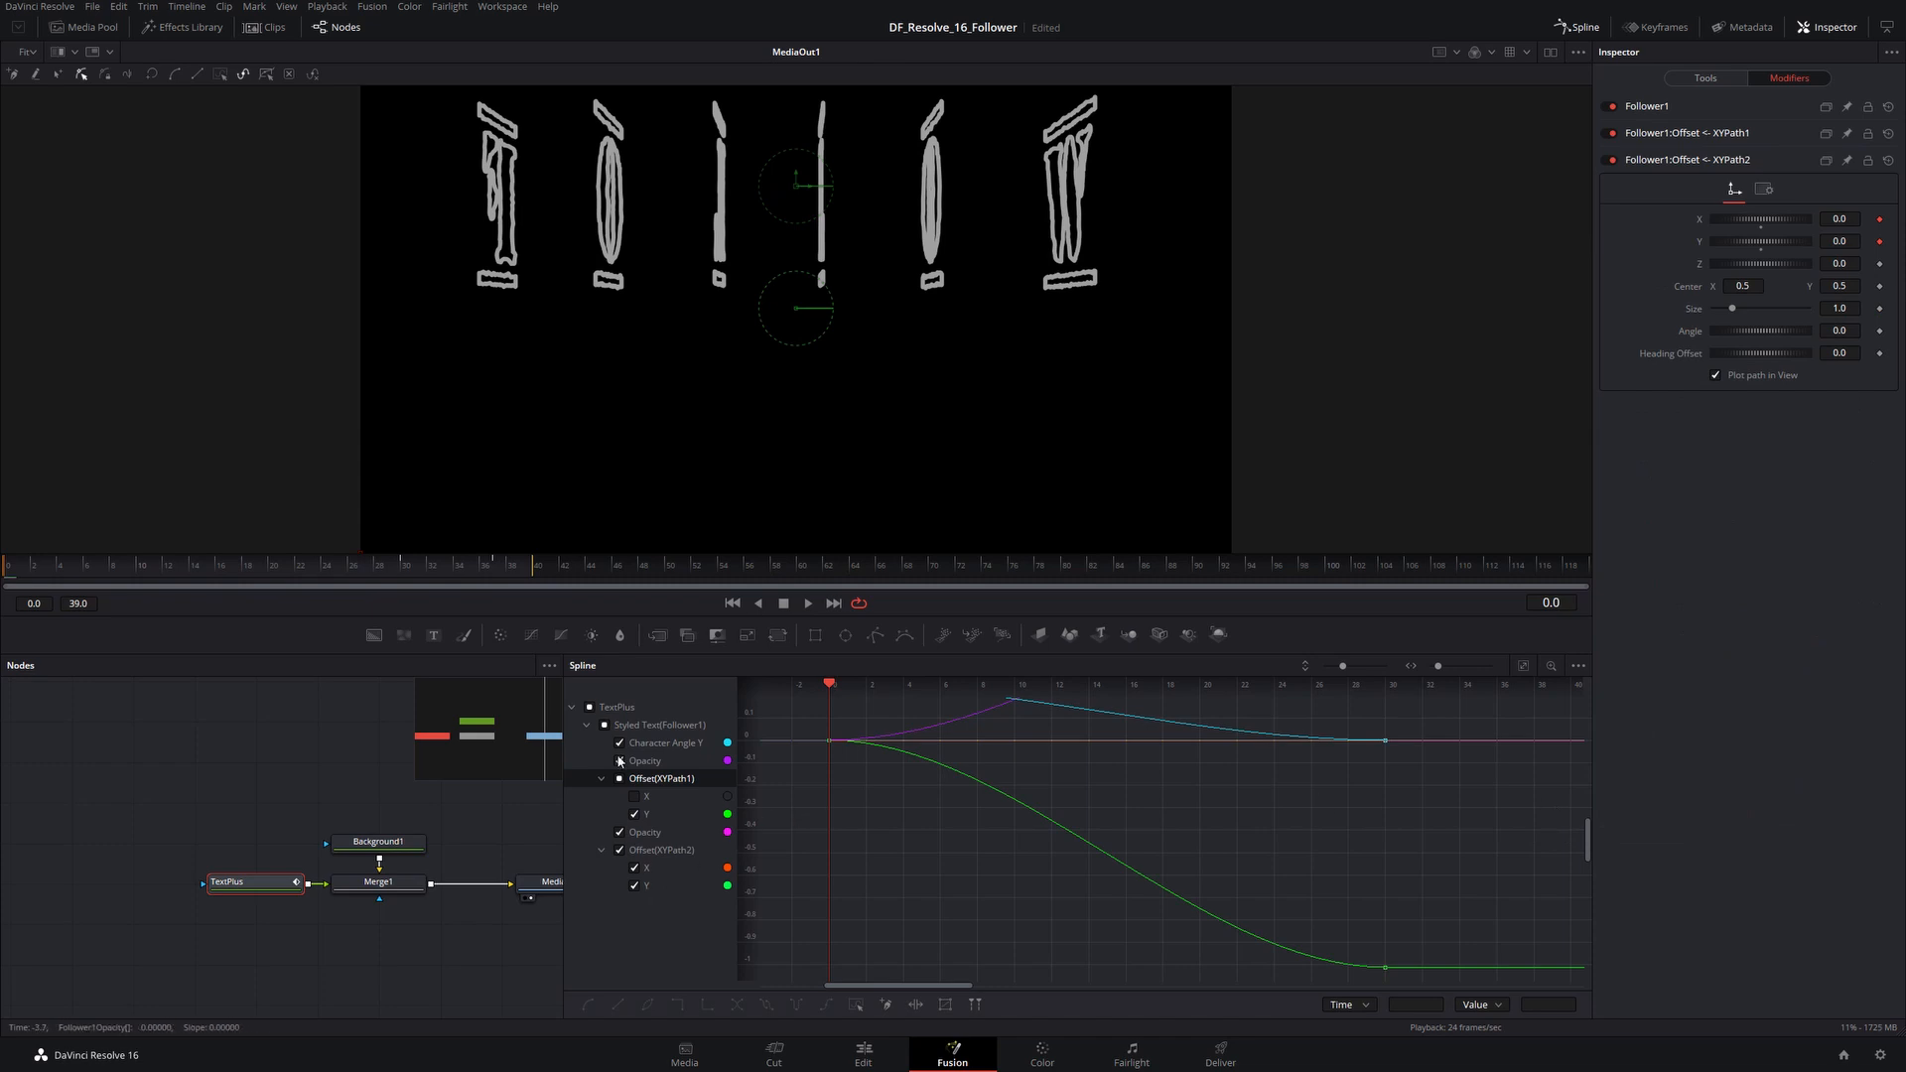
Step: Enlarge the Spline editor, show only the two Opacity curves, and fit them in the graph
left_click_drag(770, 613, 772, 561)
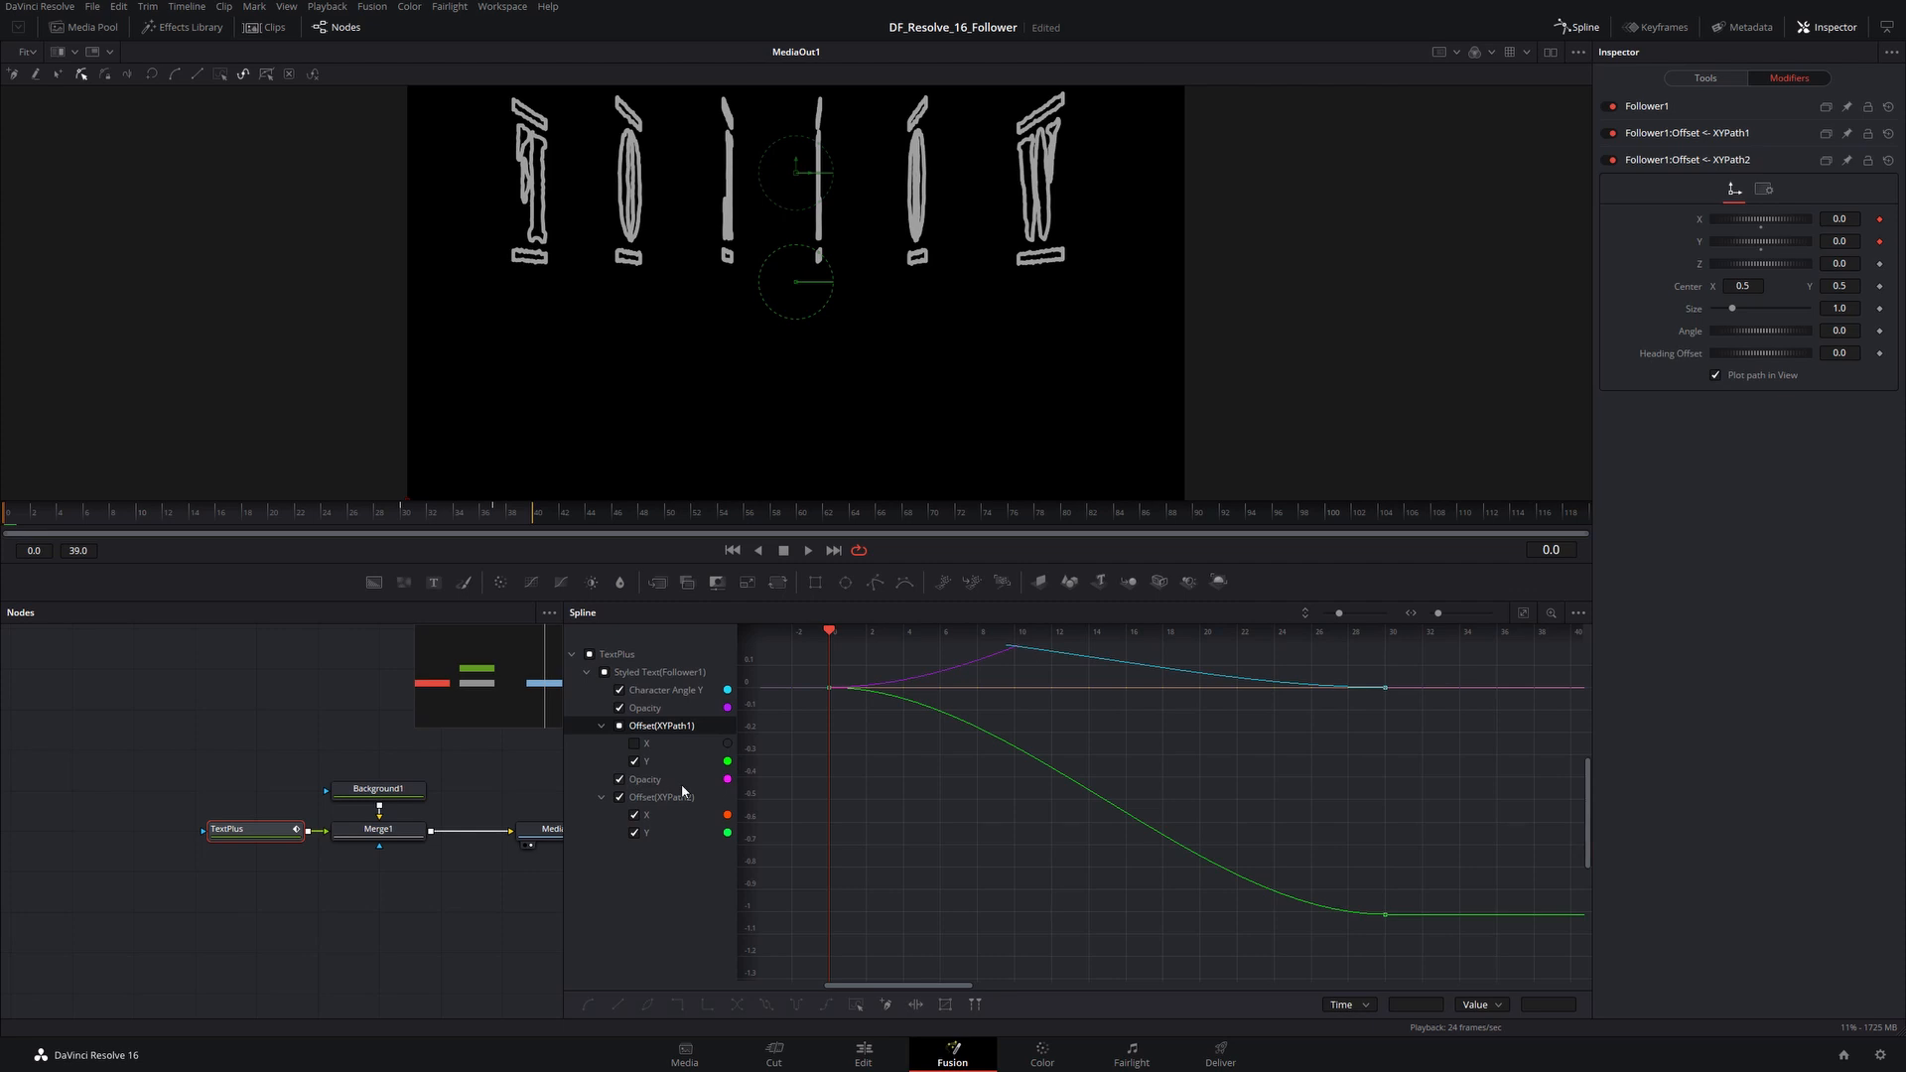
left_click(620, 691)
left_click(634, 761)
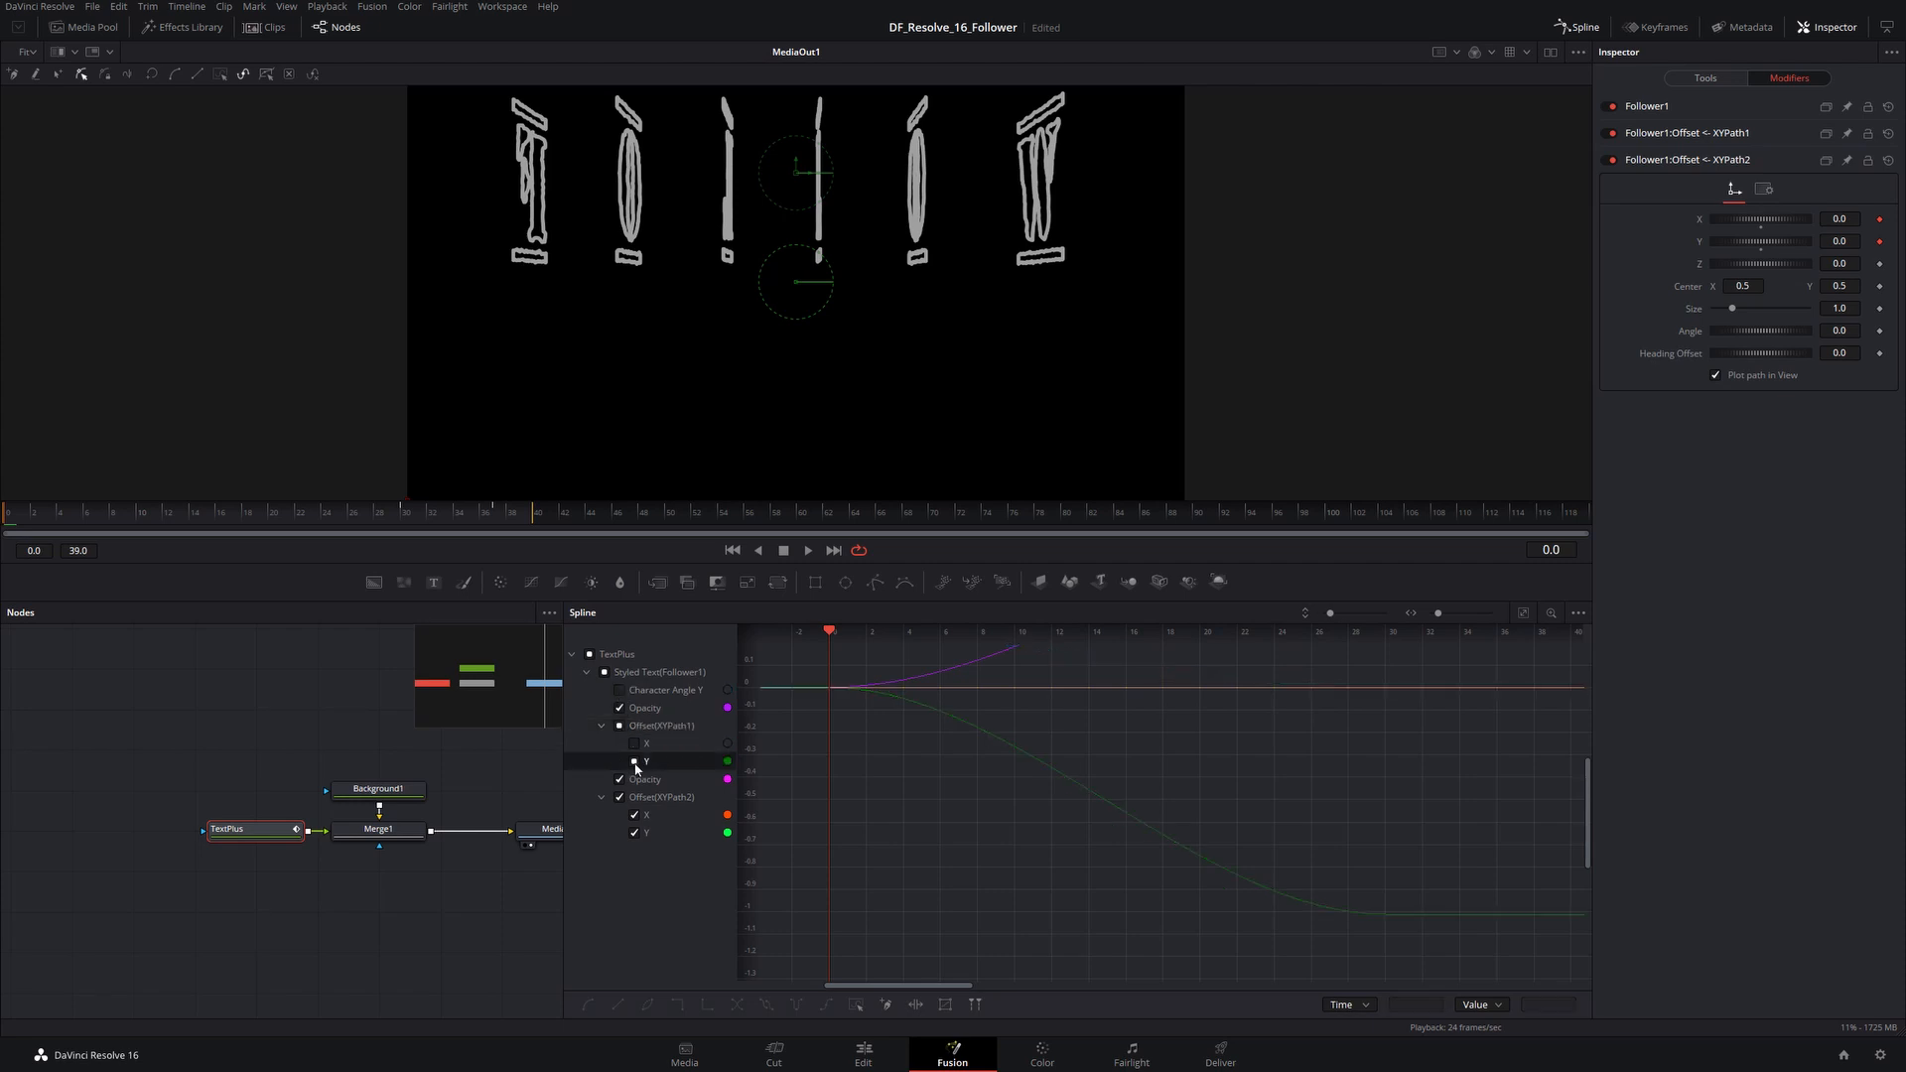
left_click(634, 816)
left_click(634, 832)
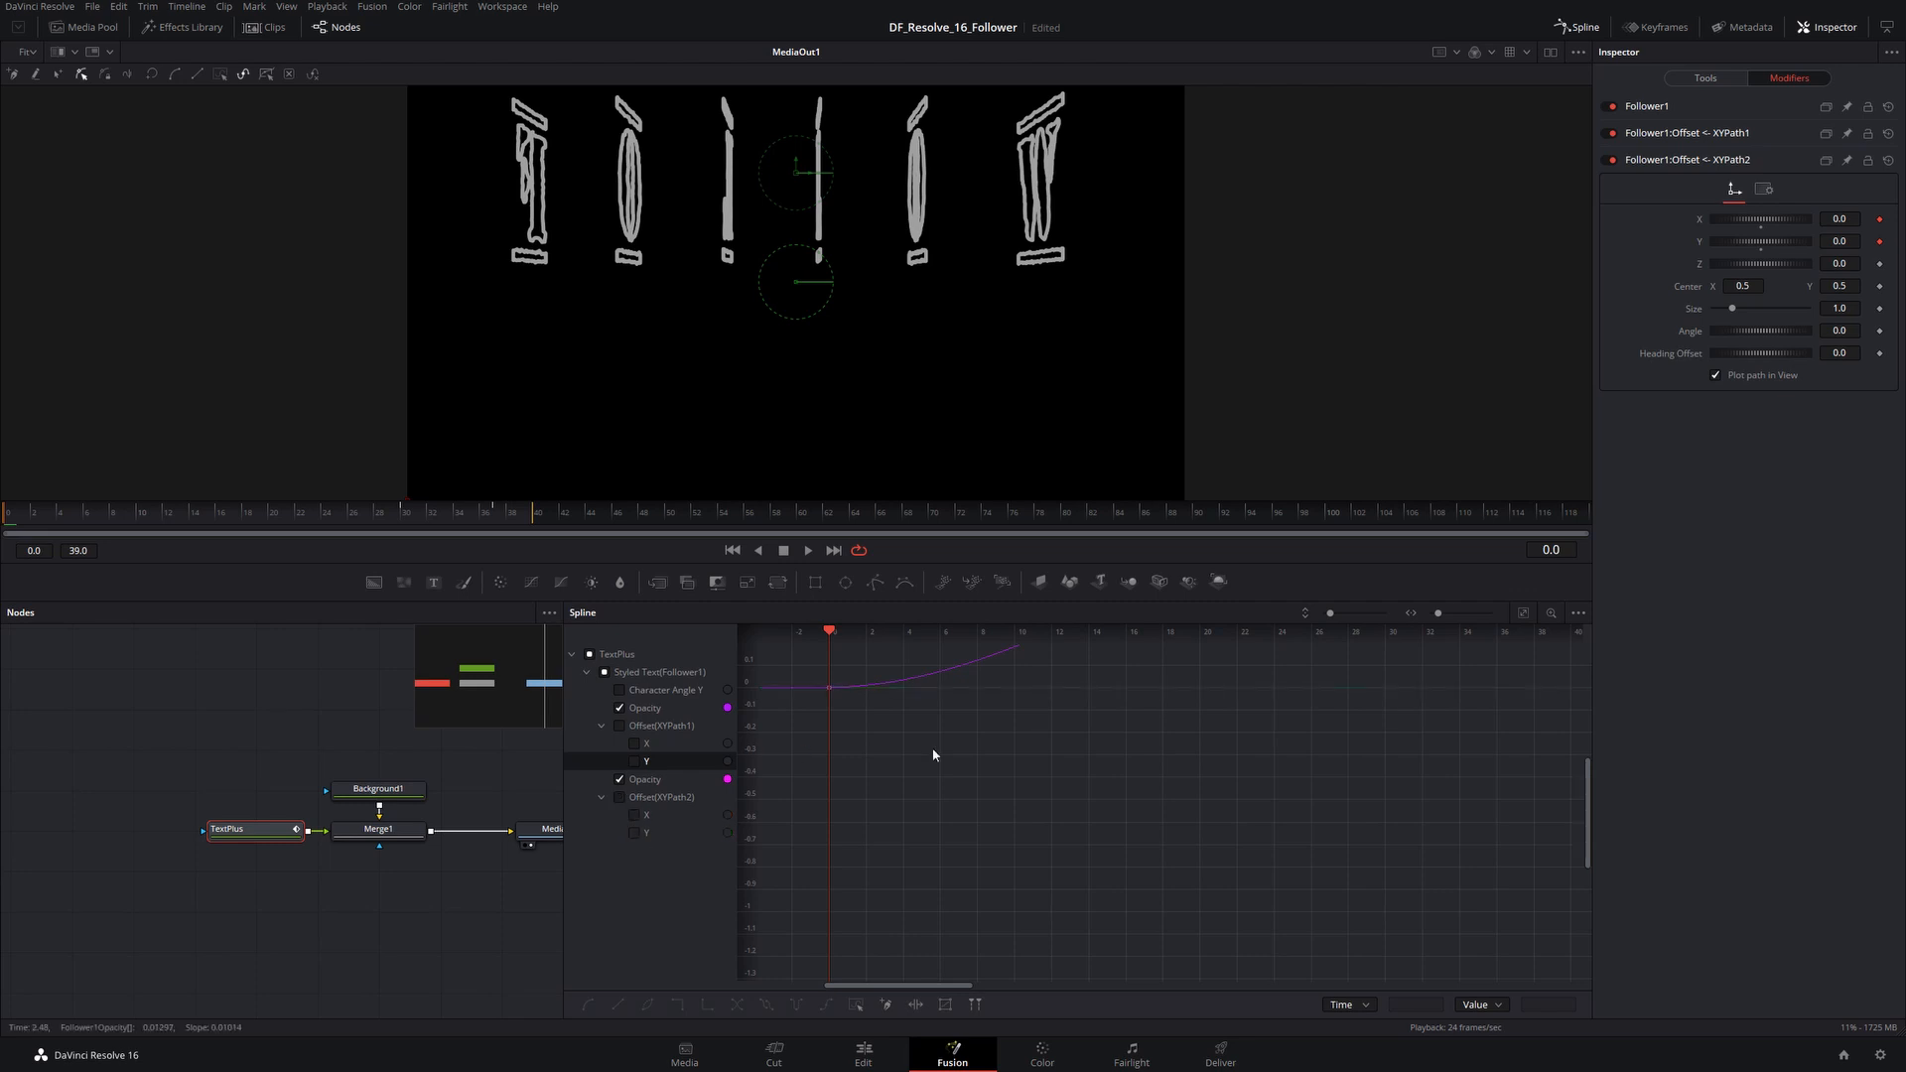
left_click(1524, 612)
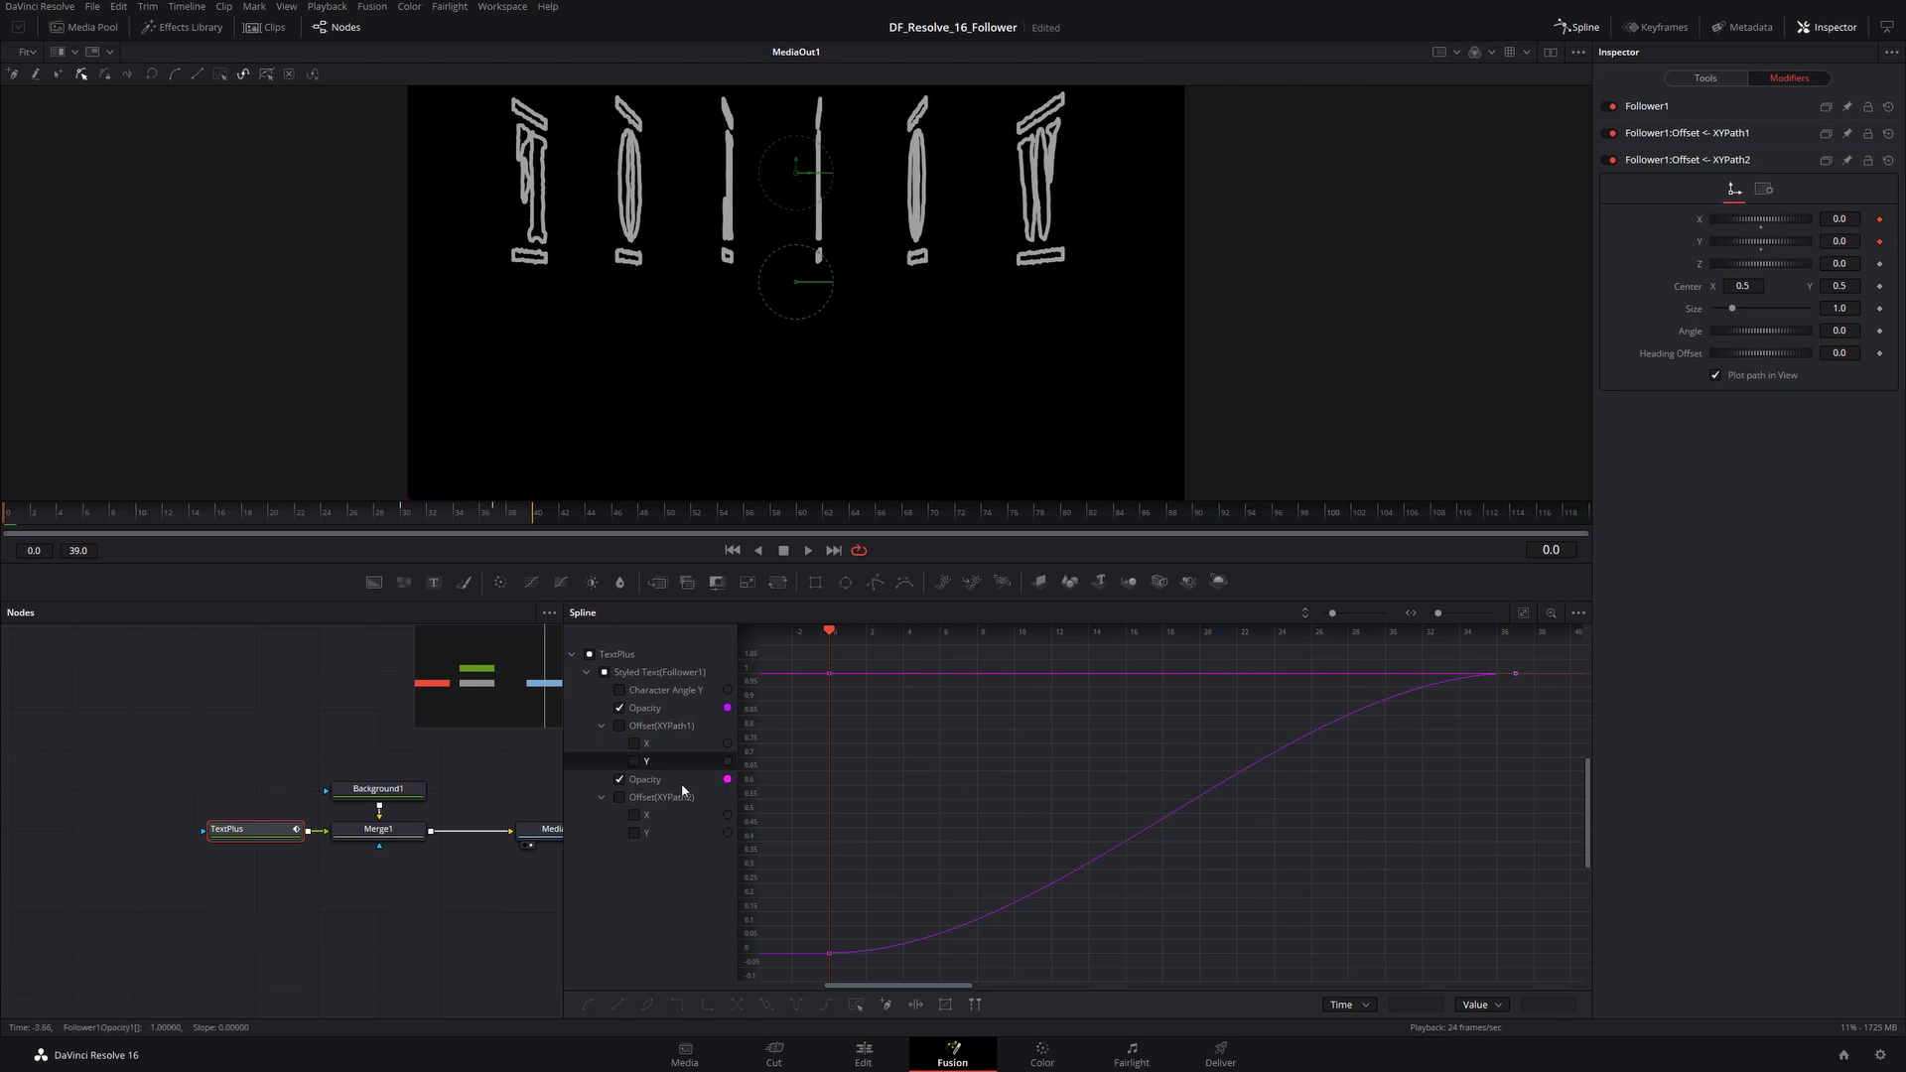
Step: Change the display color of the second Opacity curve to orange, #ff5500
left_click(728, 781)
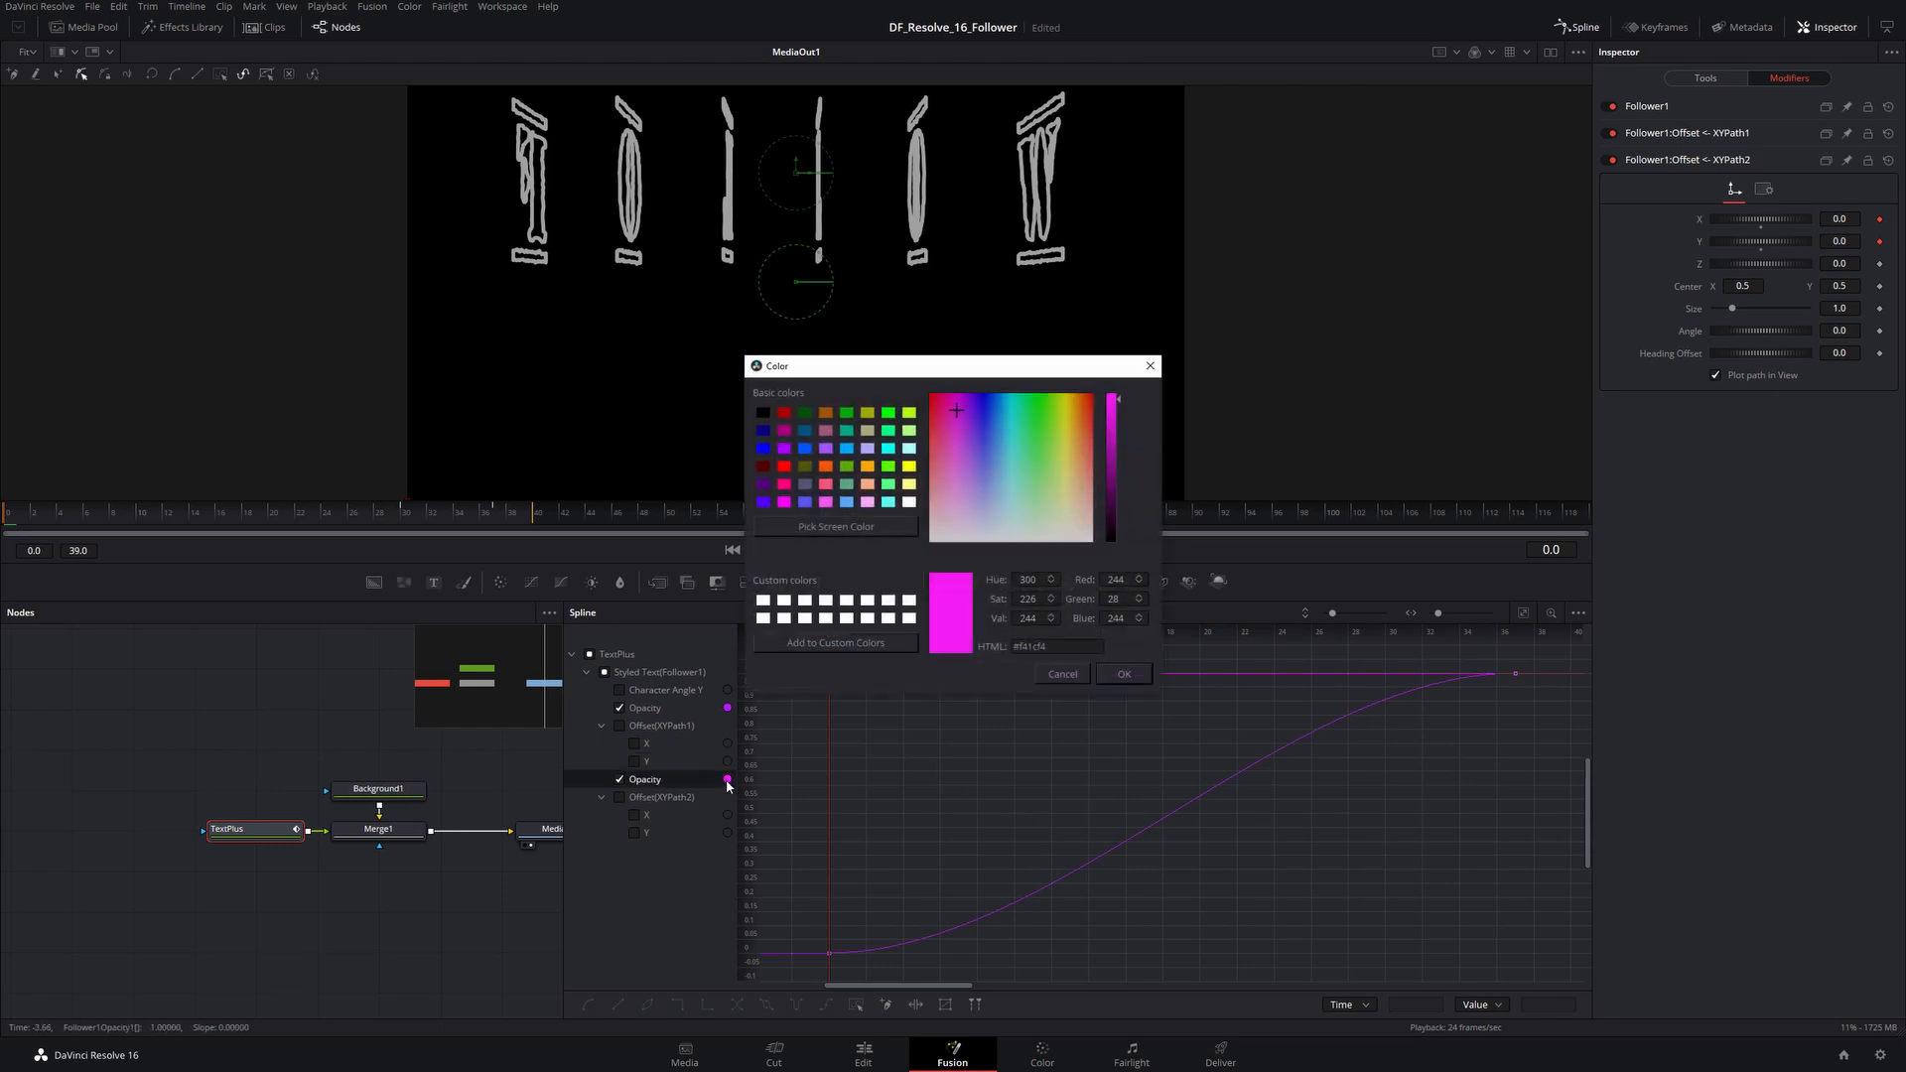
left_click(825, 467)
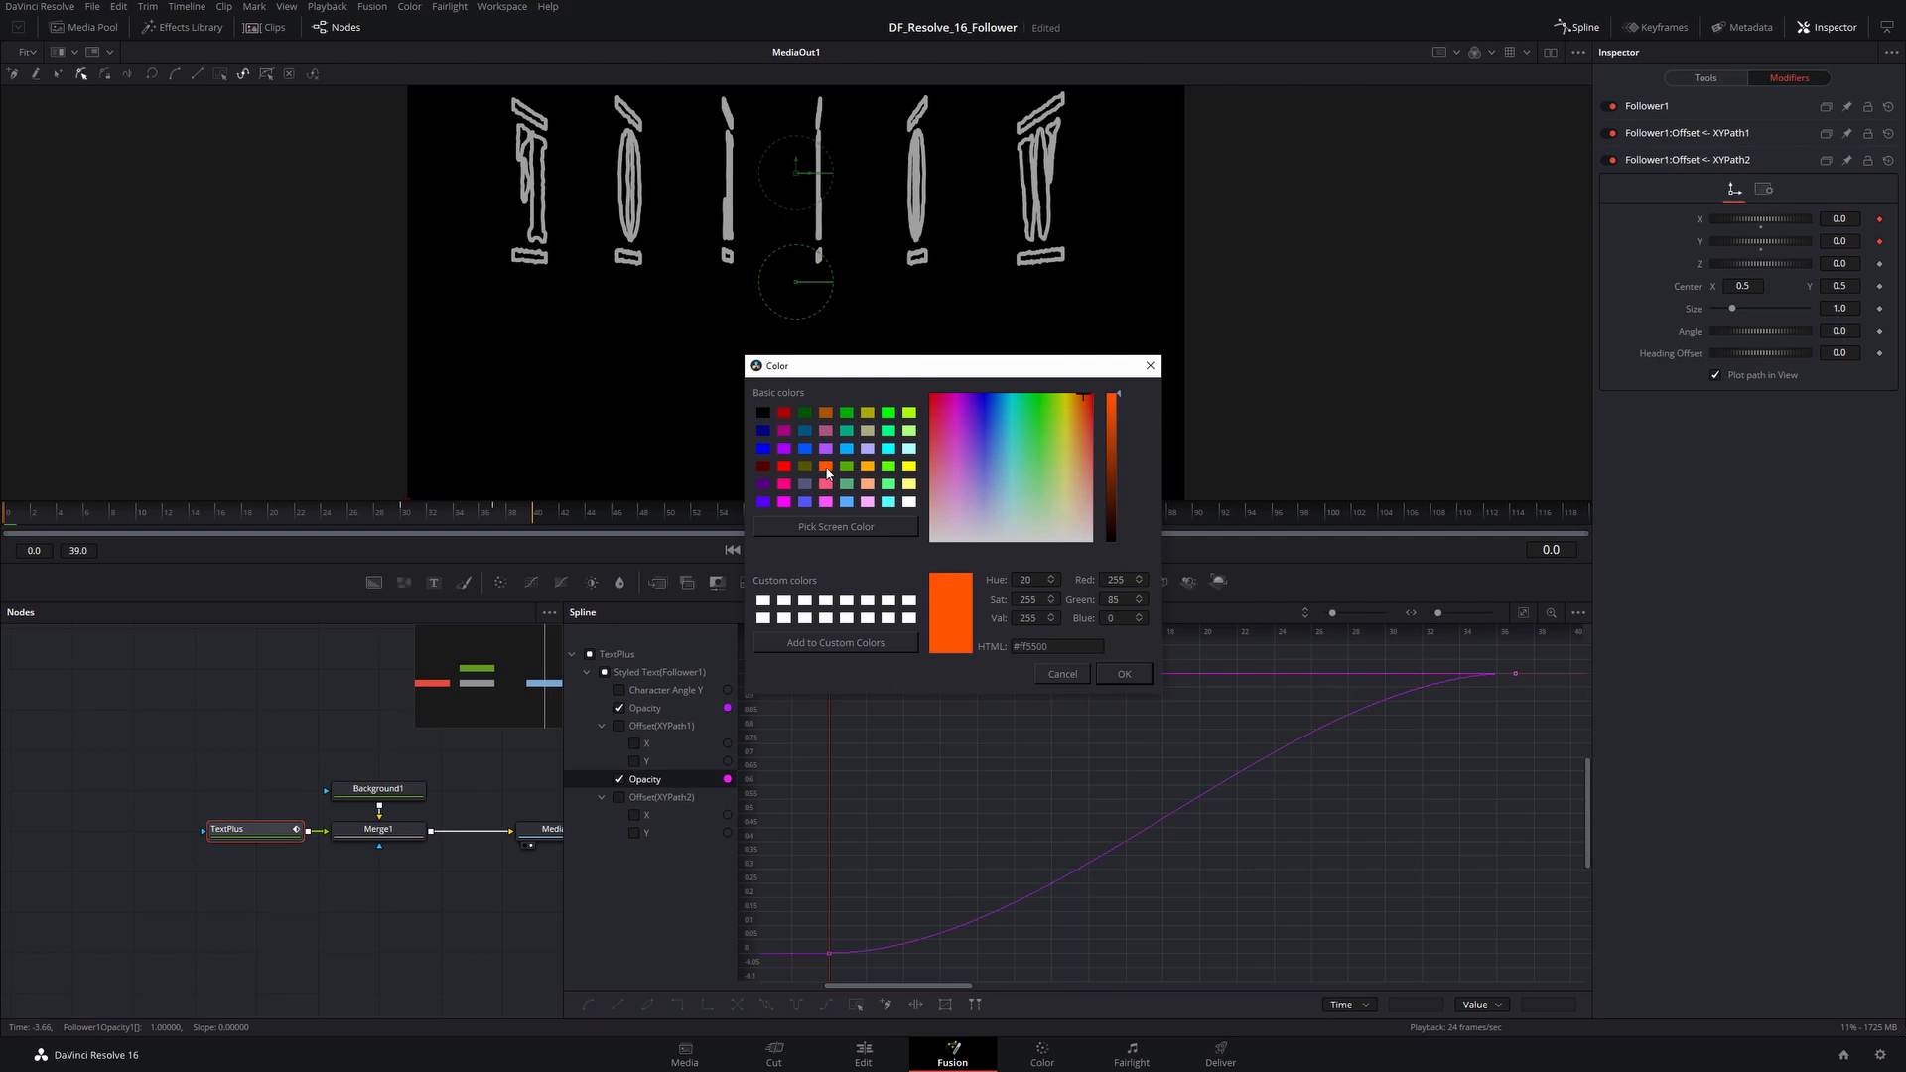
left_click(1127, 674)
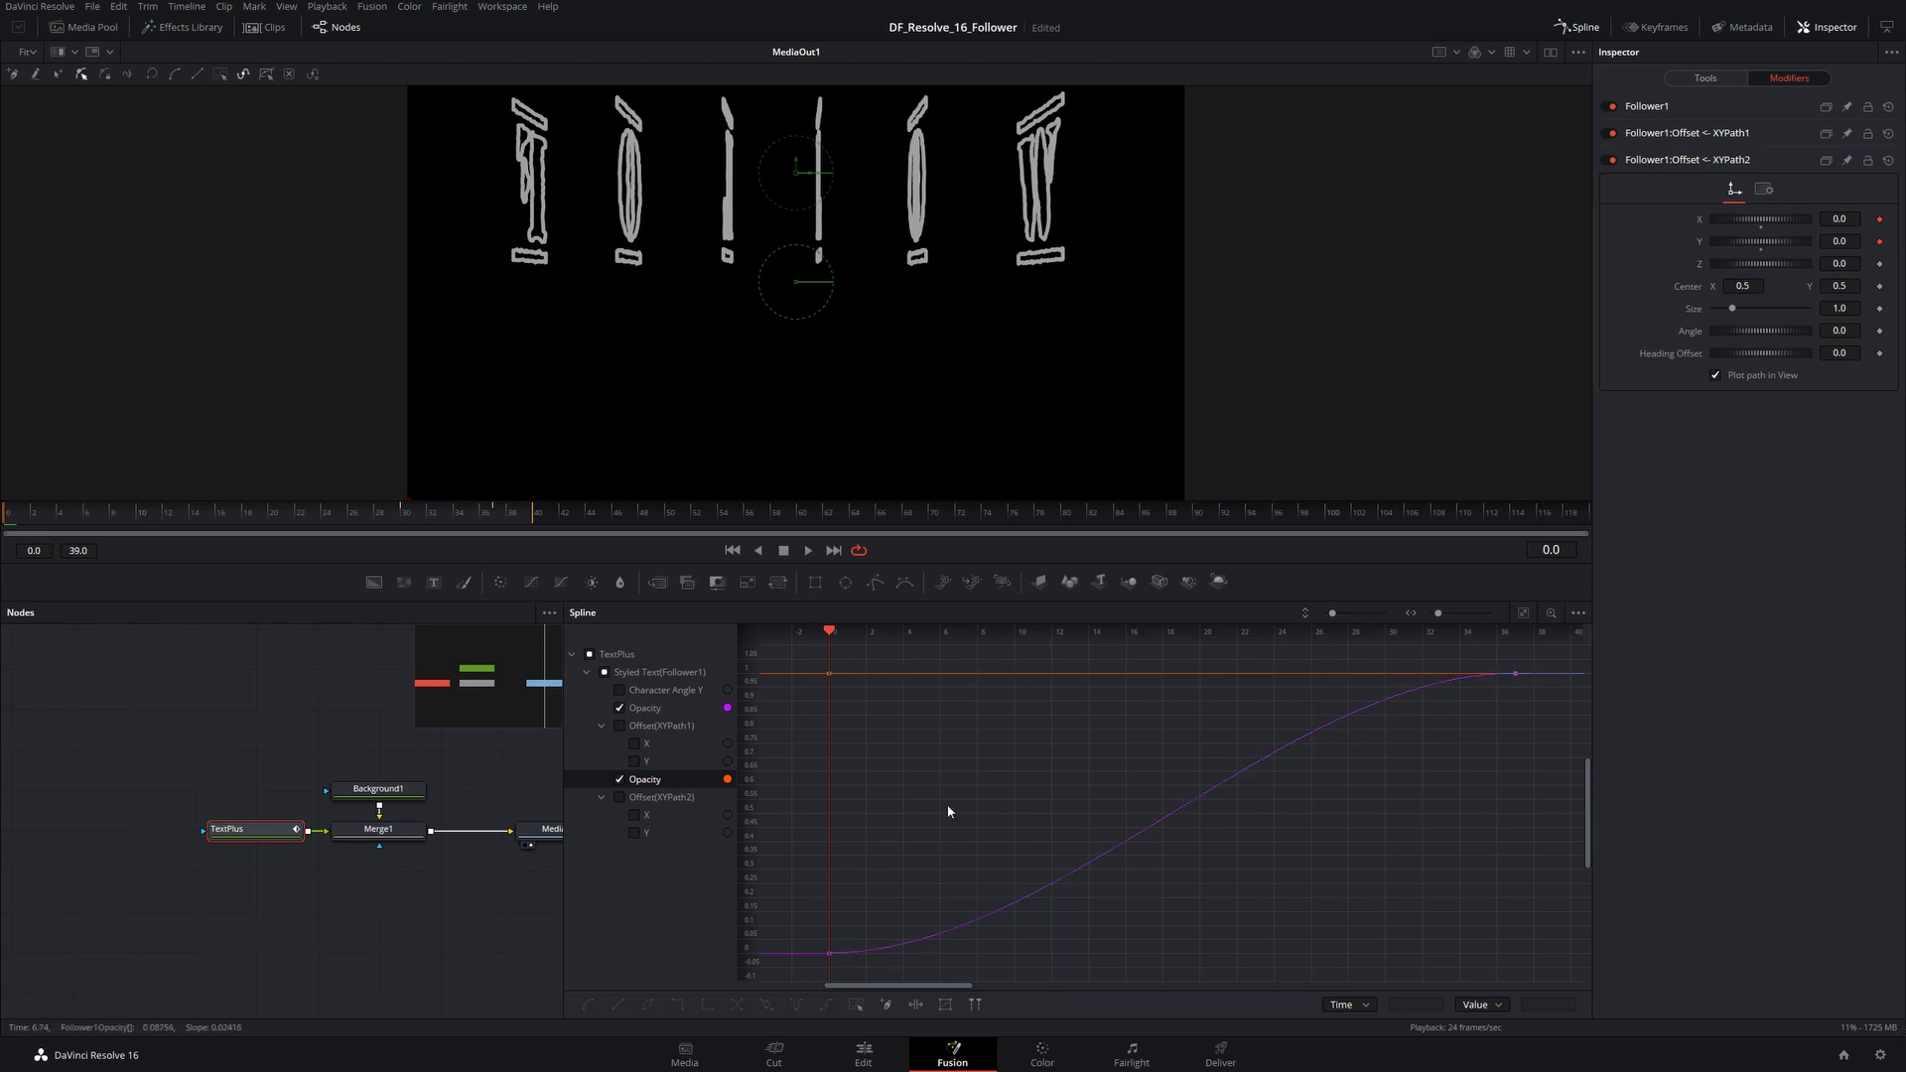
Step: Copy the first Opacity curve and paste its settings onto shading element 2's Opacity curve
left_click(657, 708)
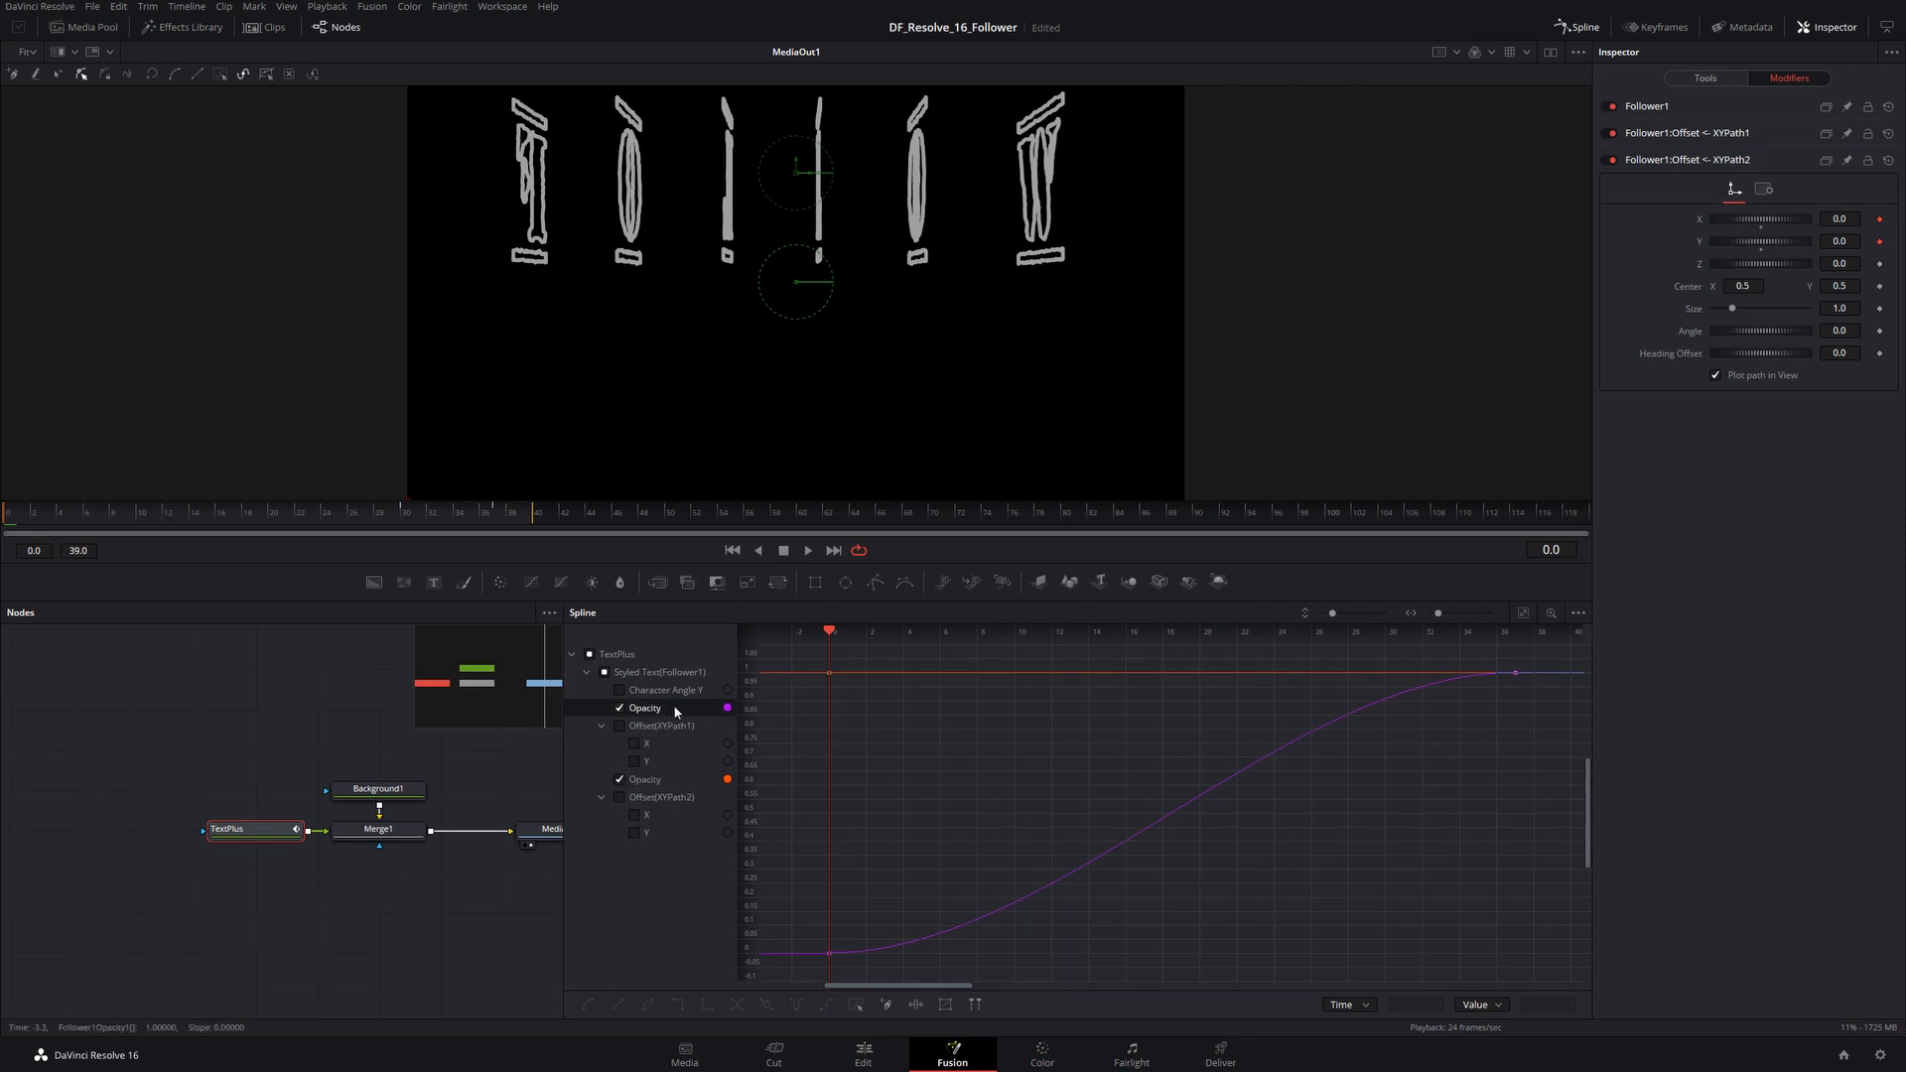
right_click(676, 712)
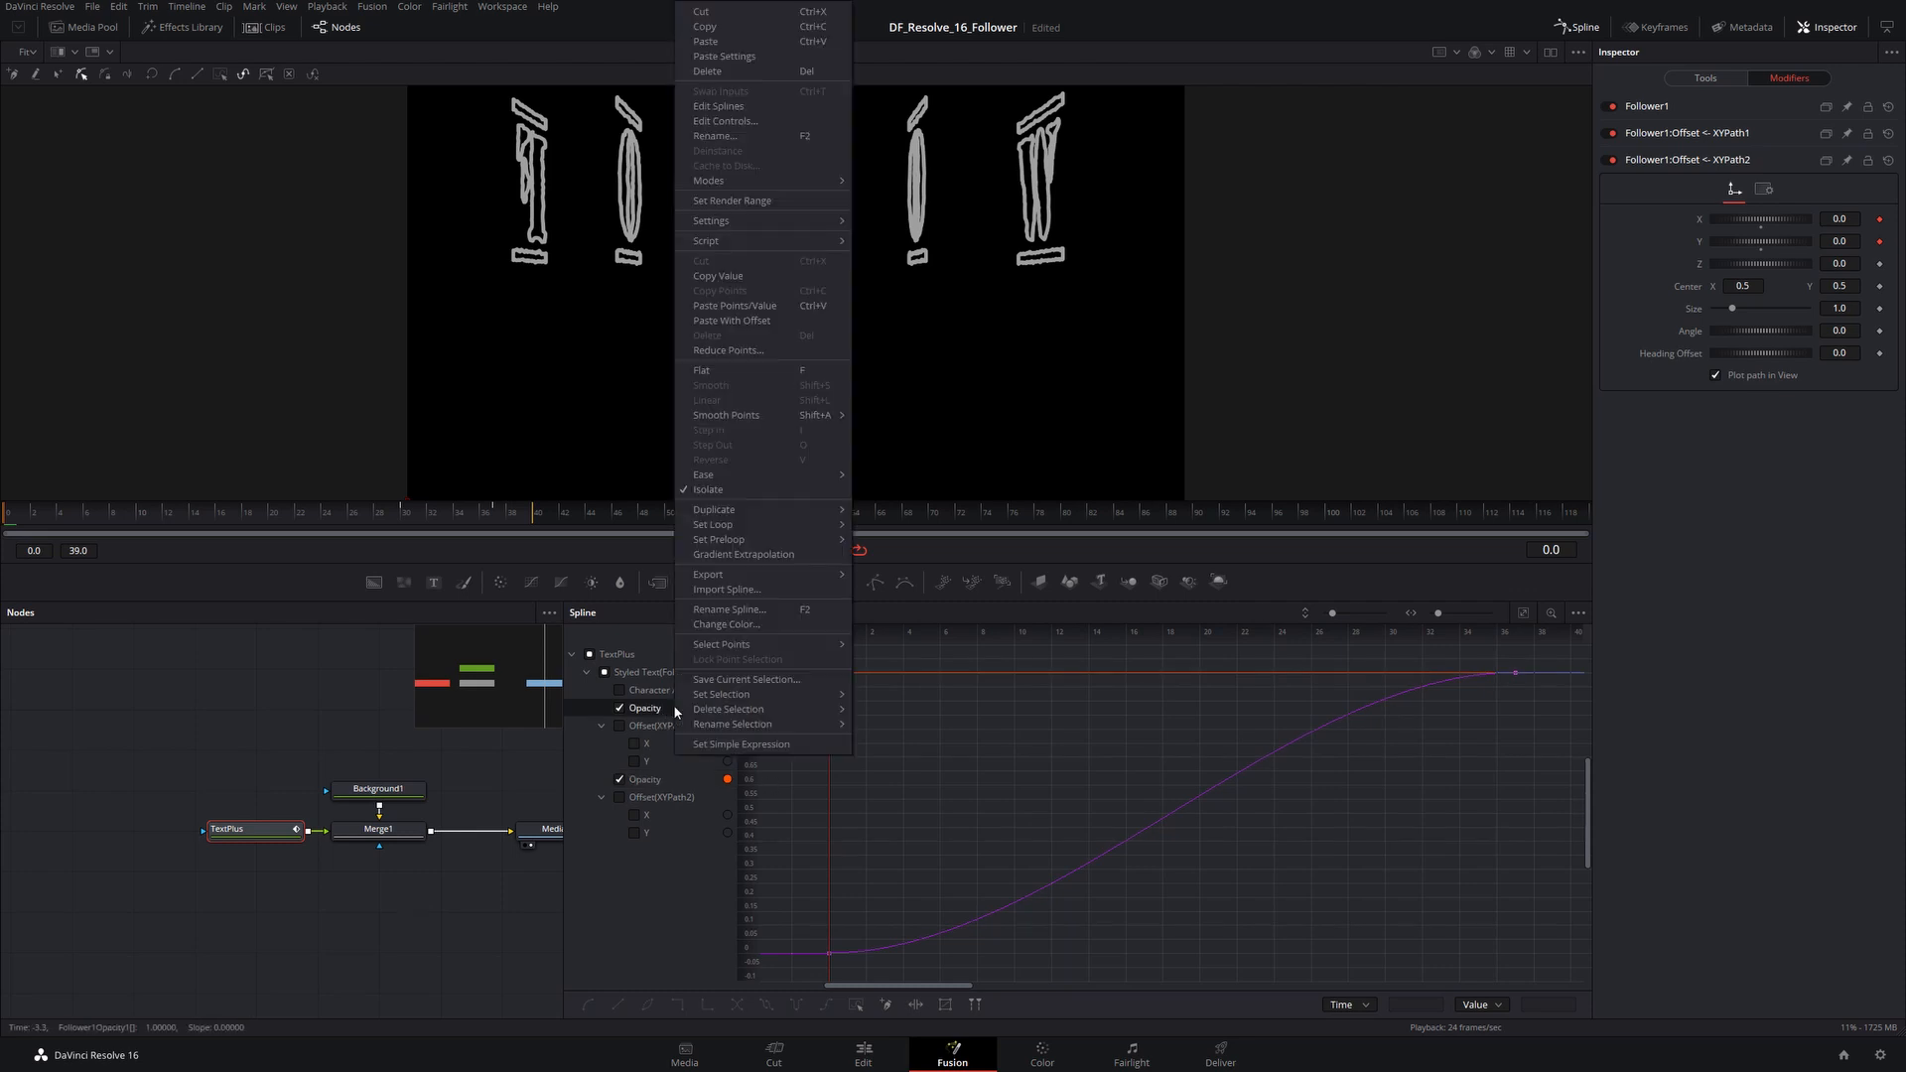
left_click(717, 30)
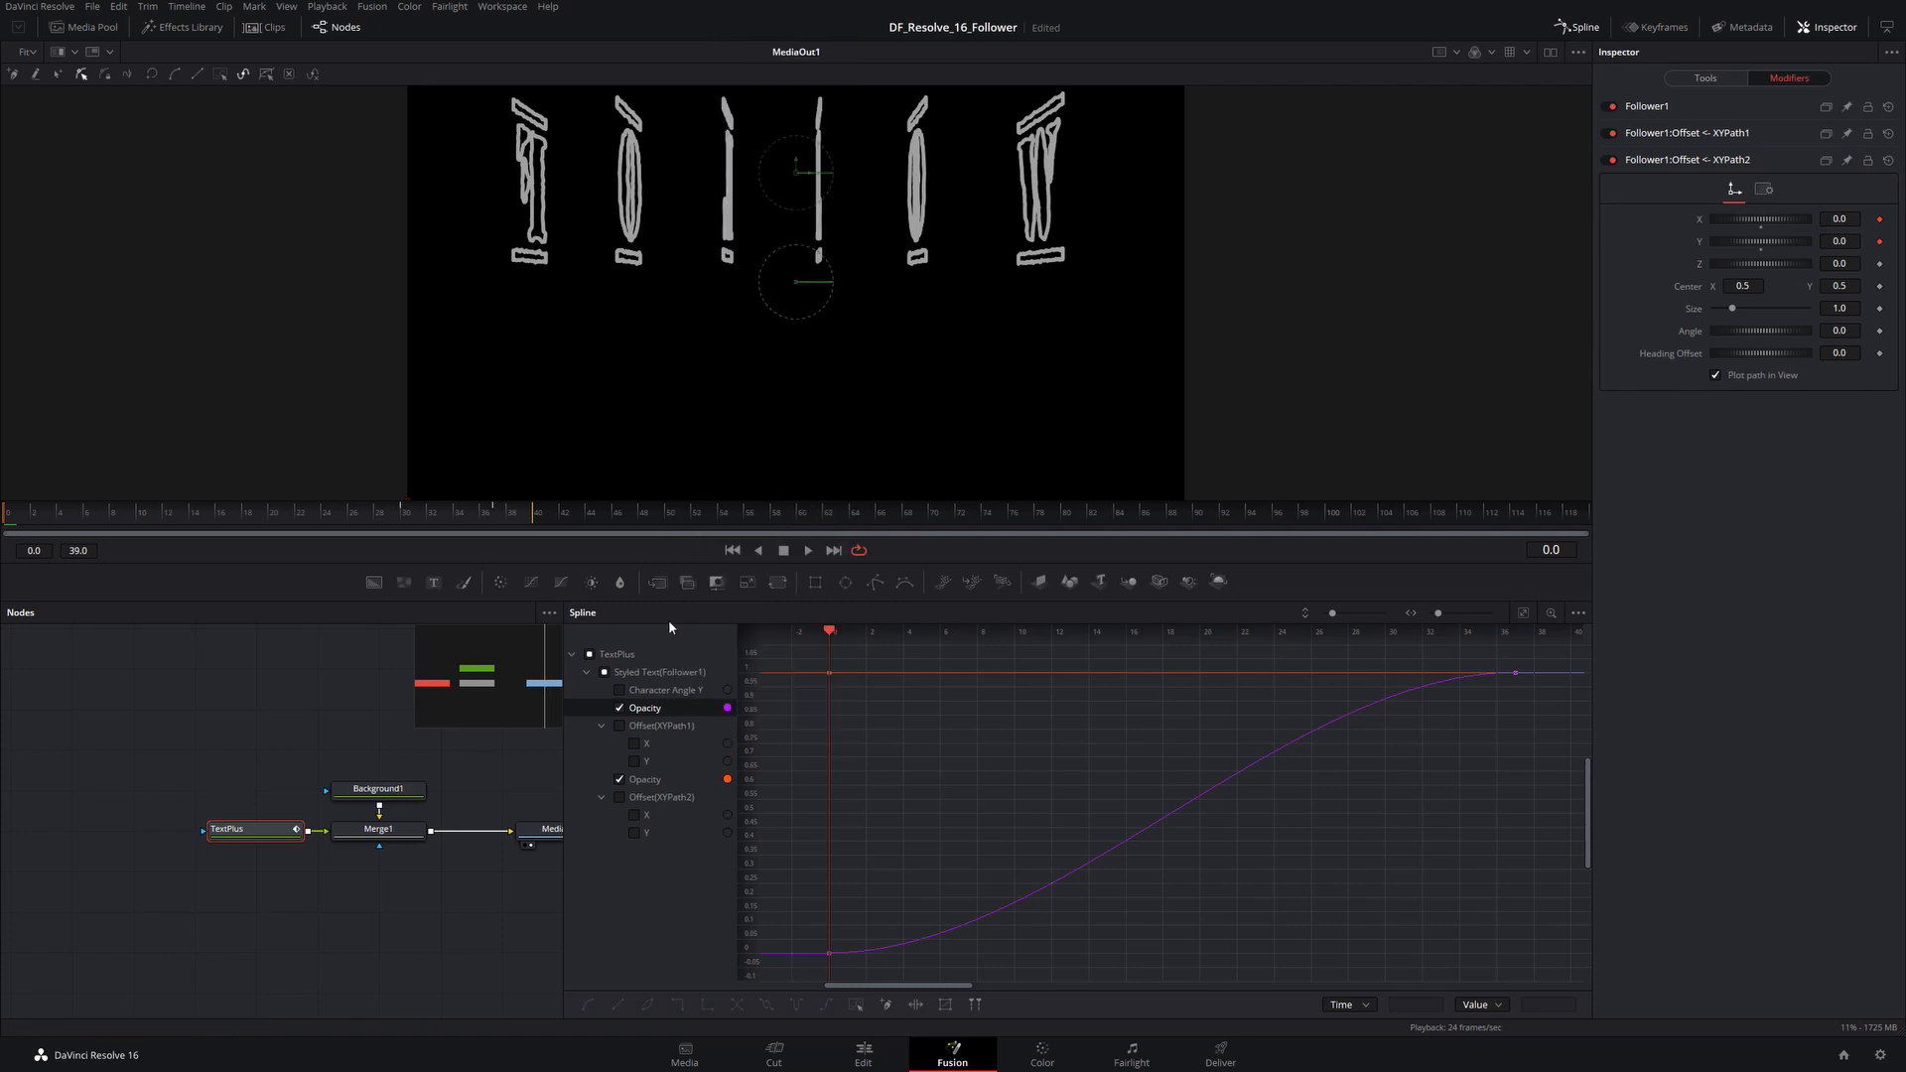
left_click(655, 781)
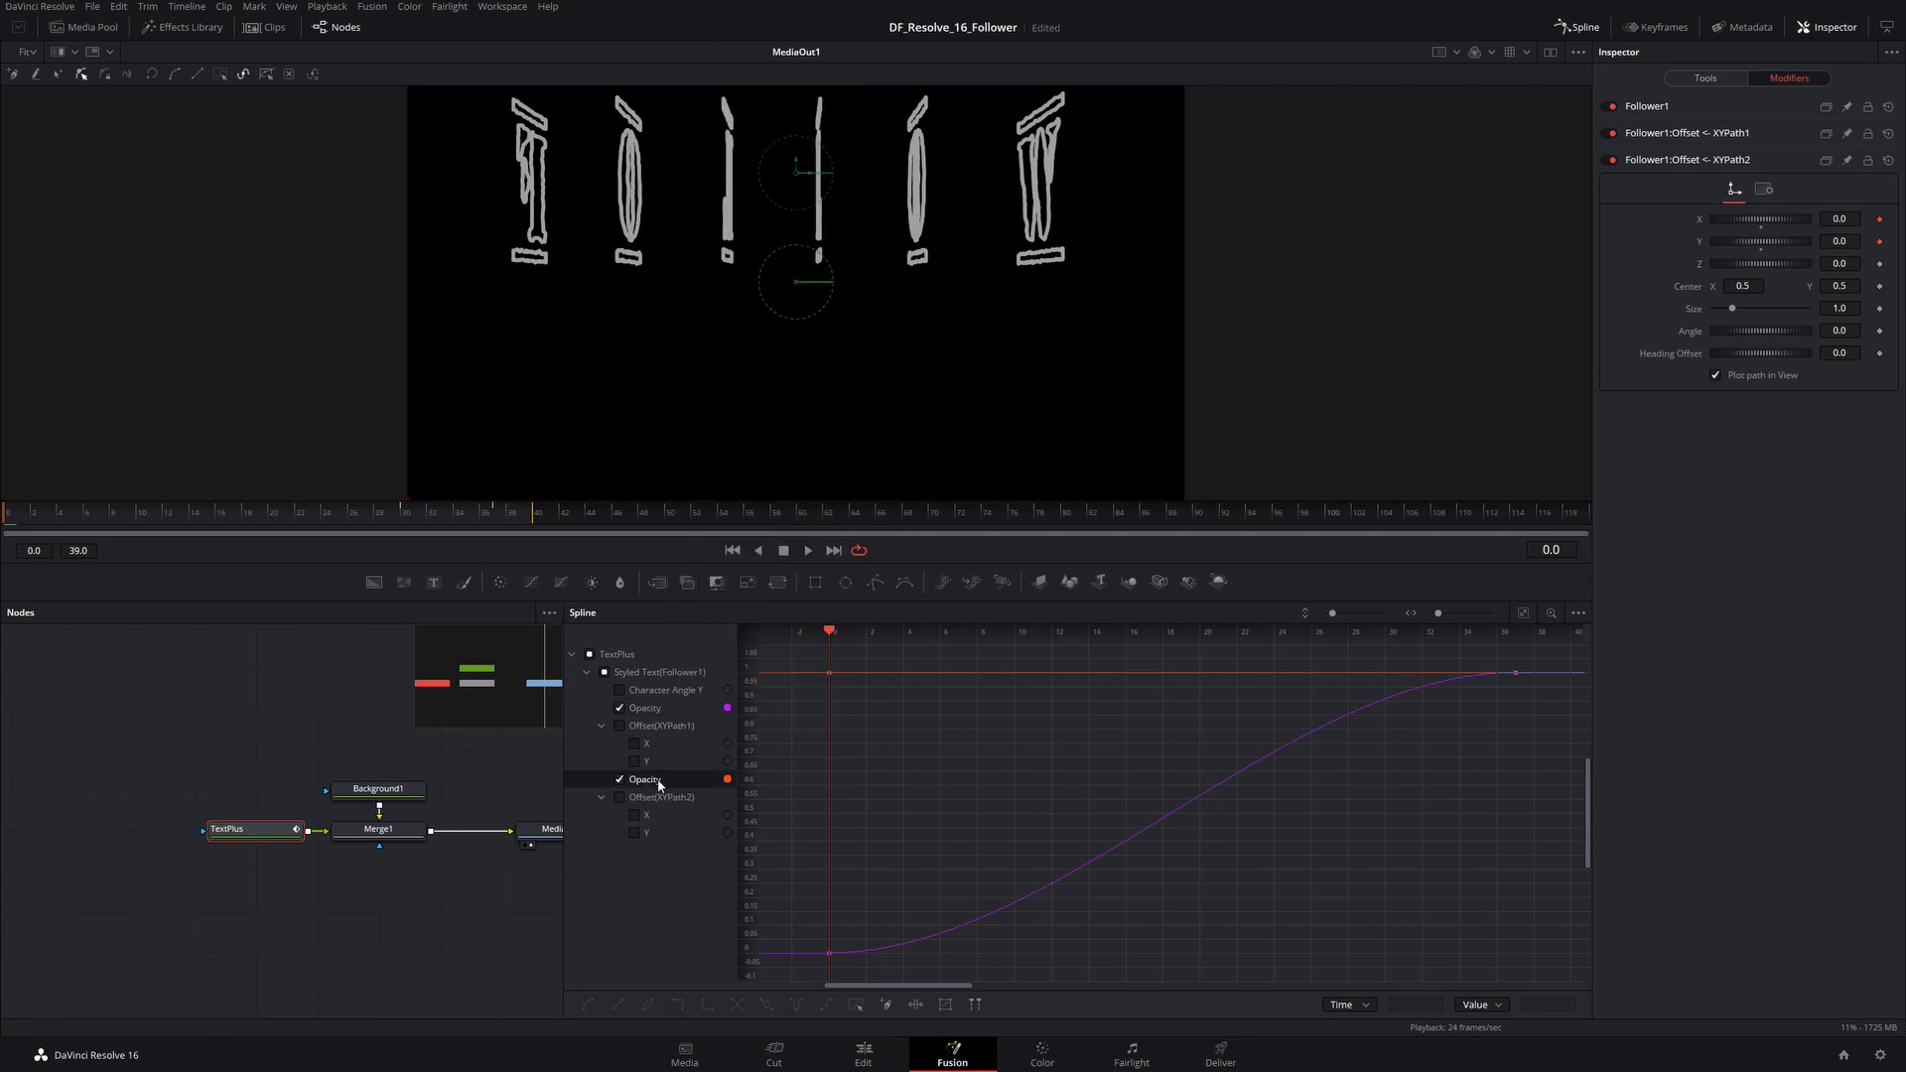
right_click(659, 782)
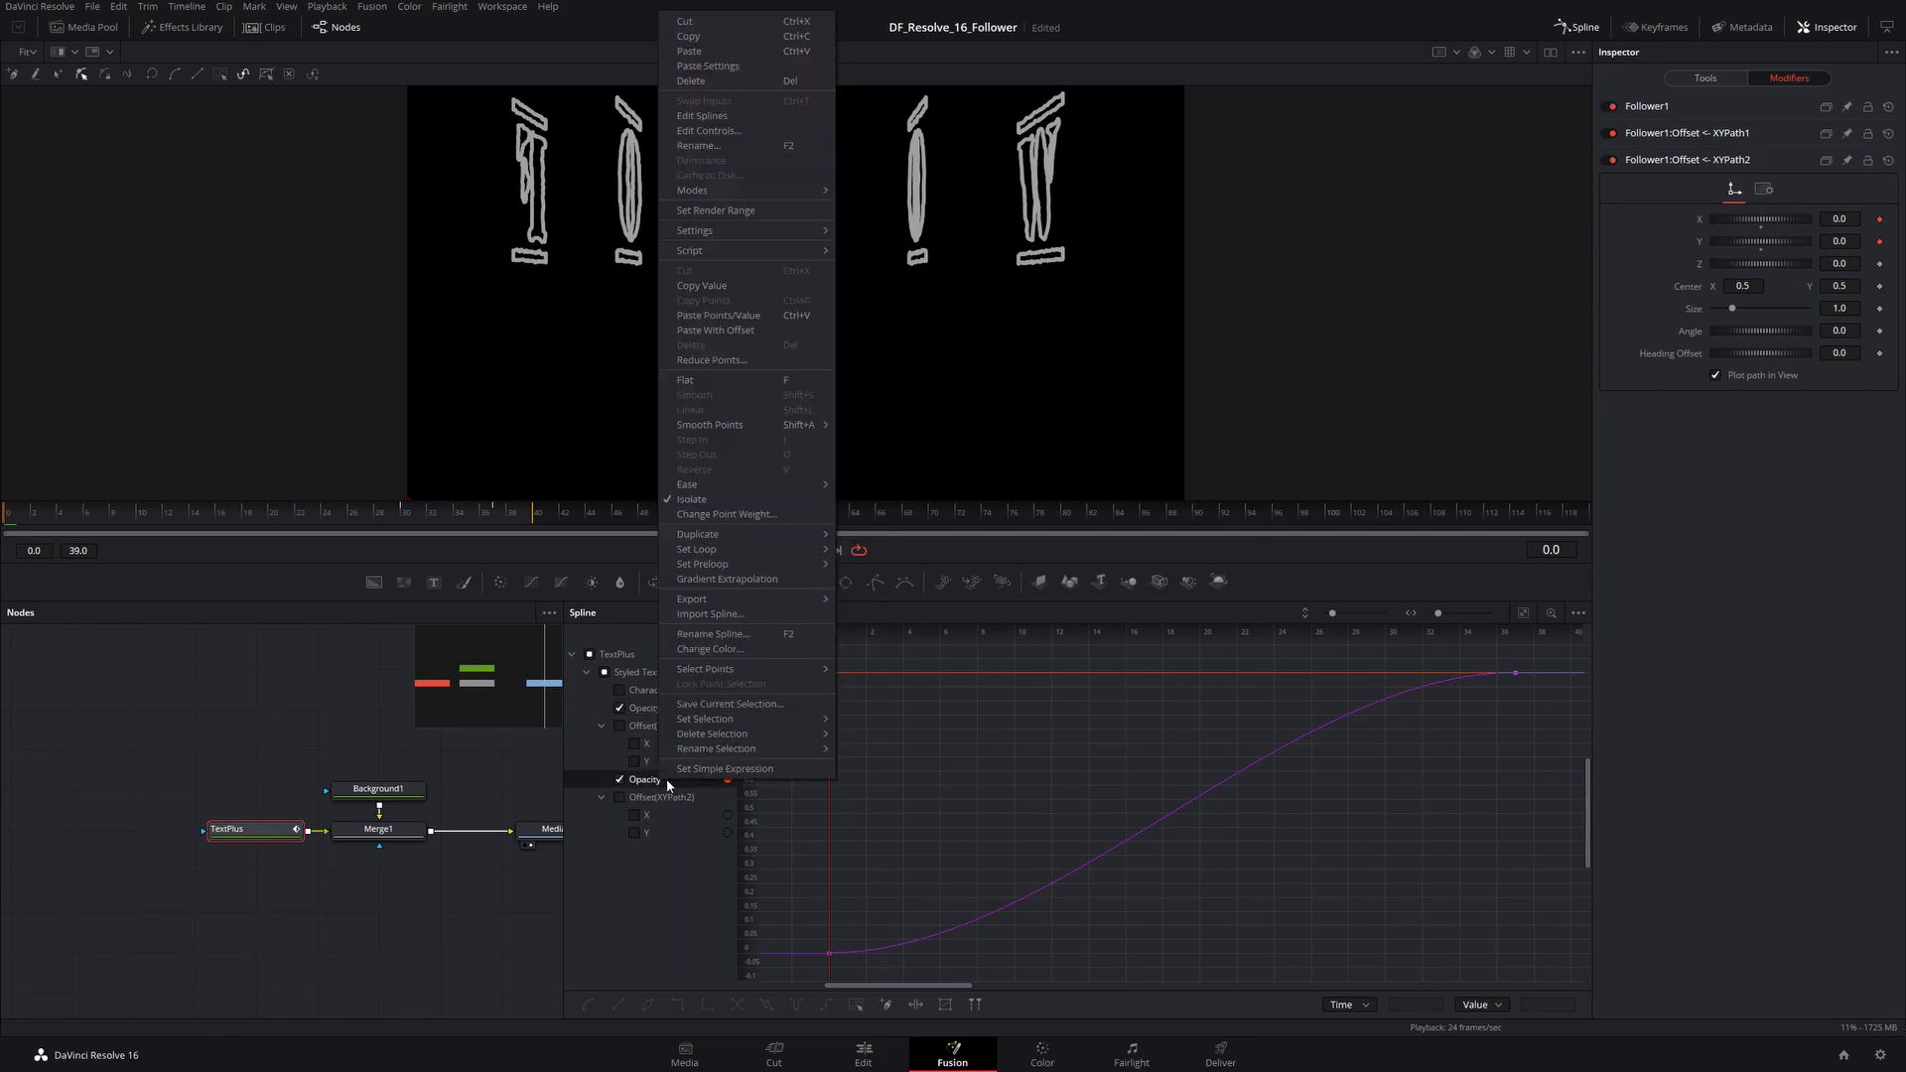
left_click(713, 71)
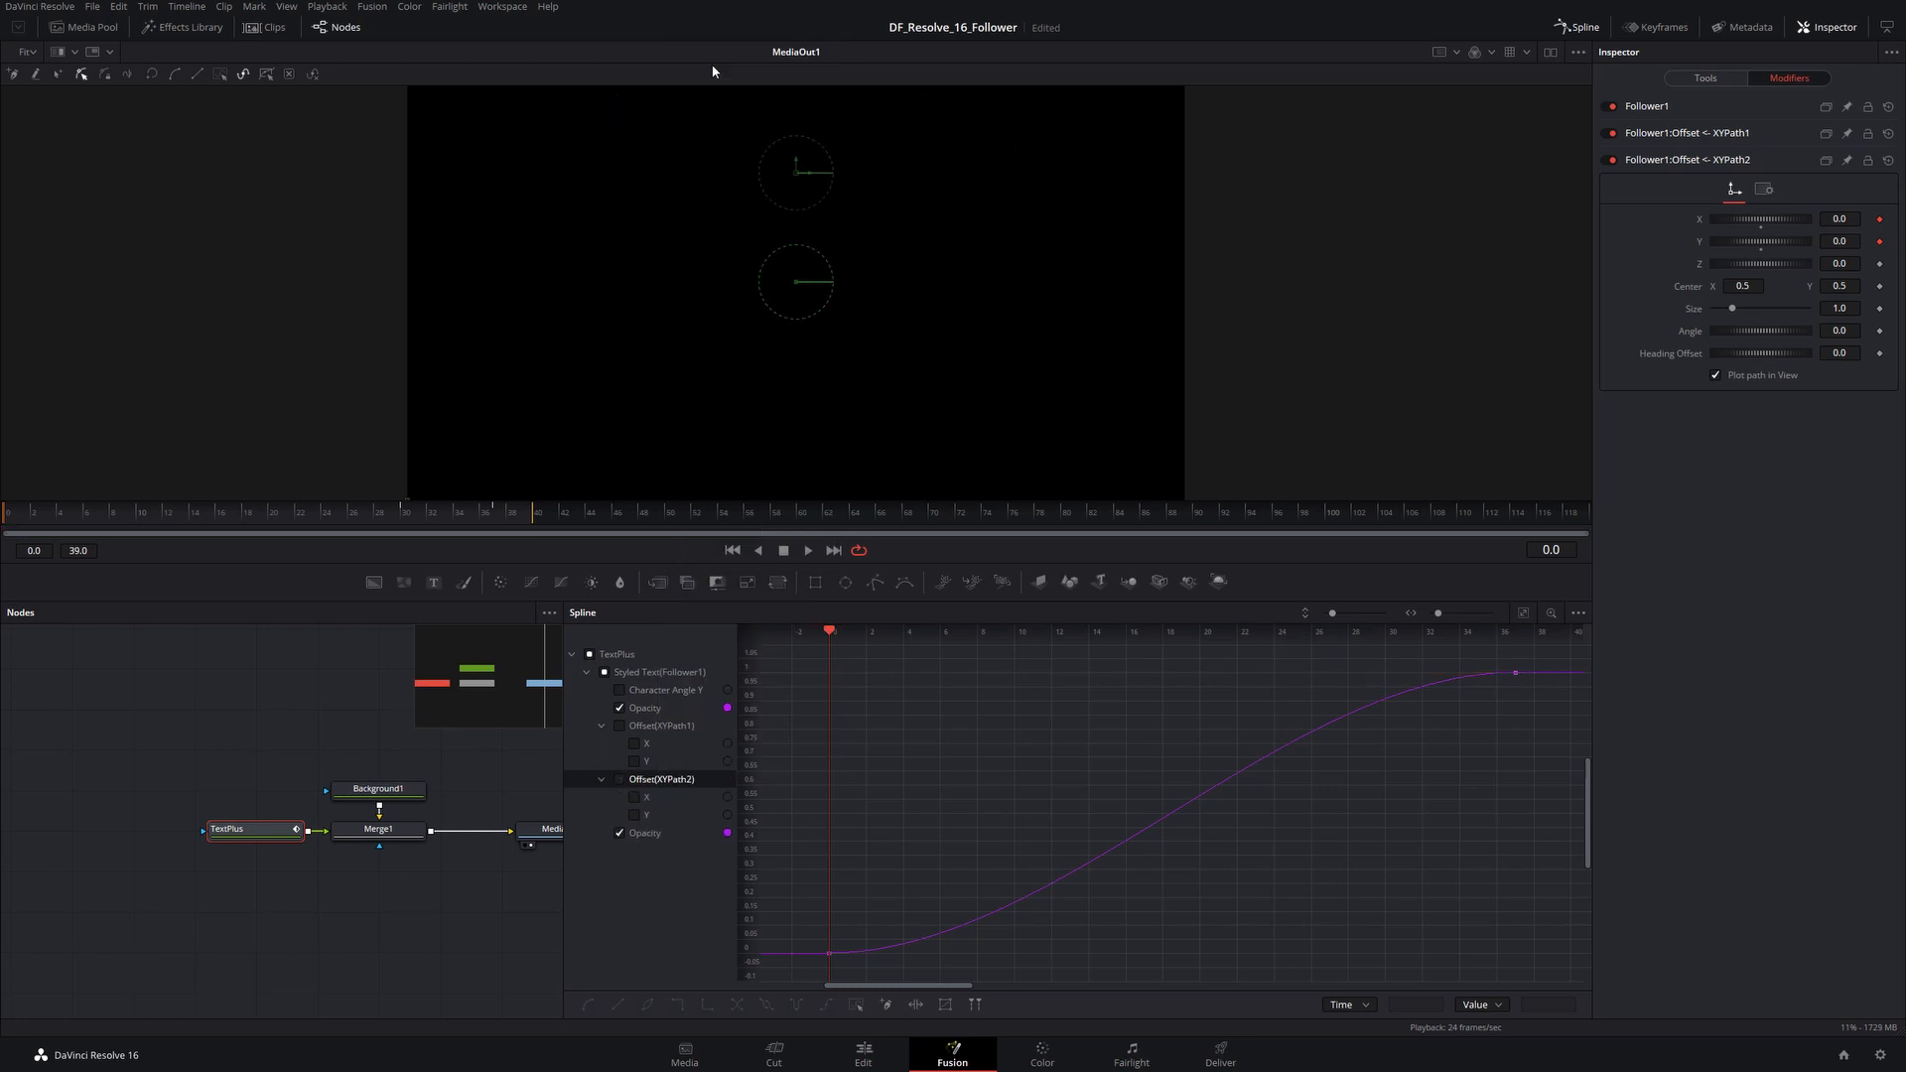
Step: Change the pasted Opacity curve's display color to red and play the animation to preview the outline fade-in
left_click(727, 834)
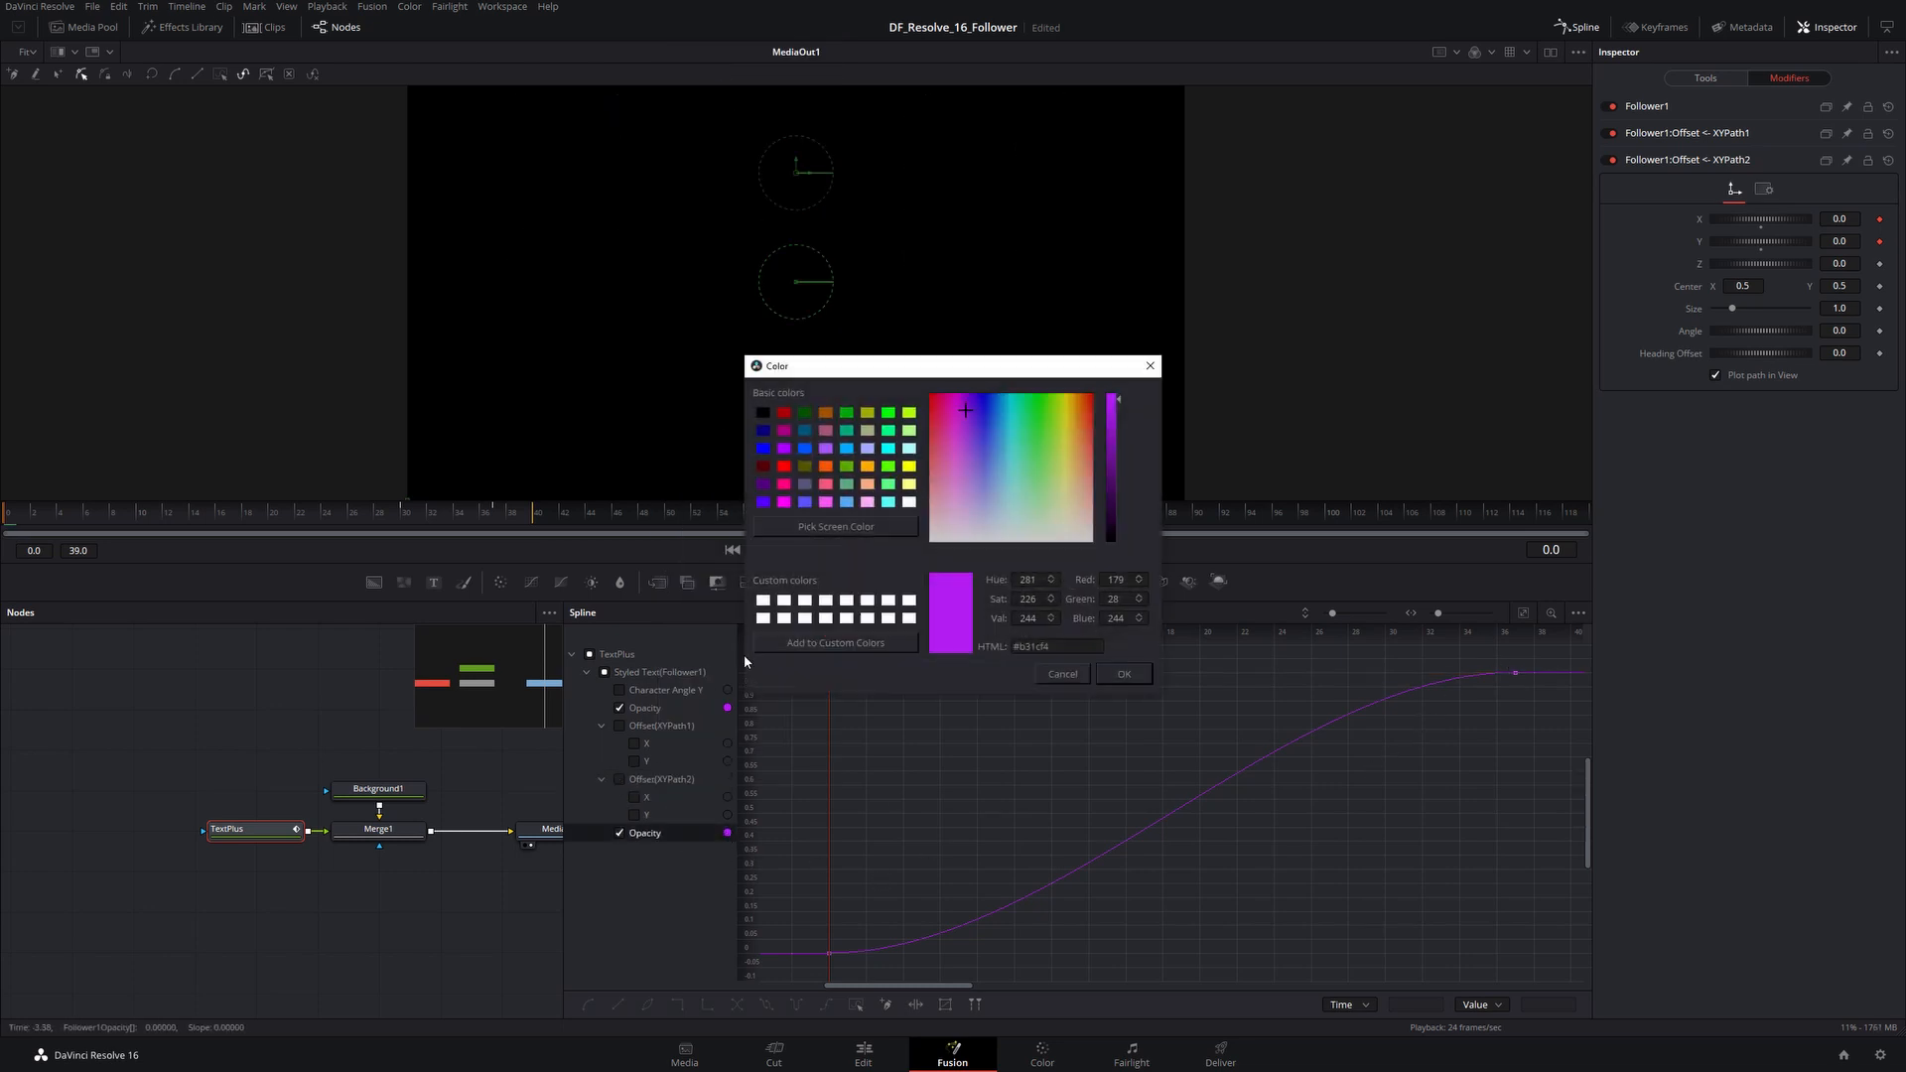
left_click(784, 465)
left_click(1118, 674)
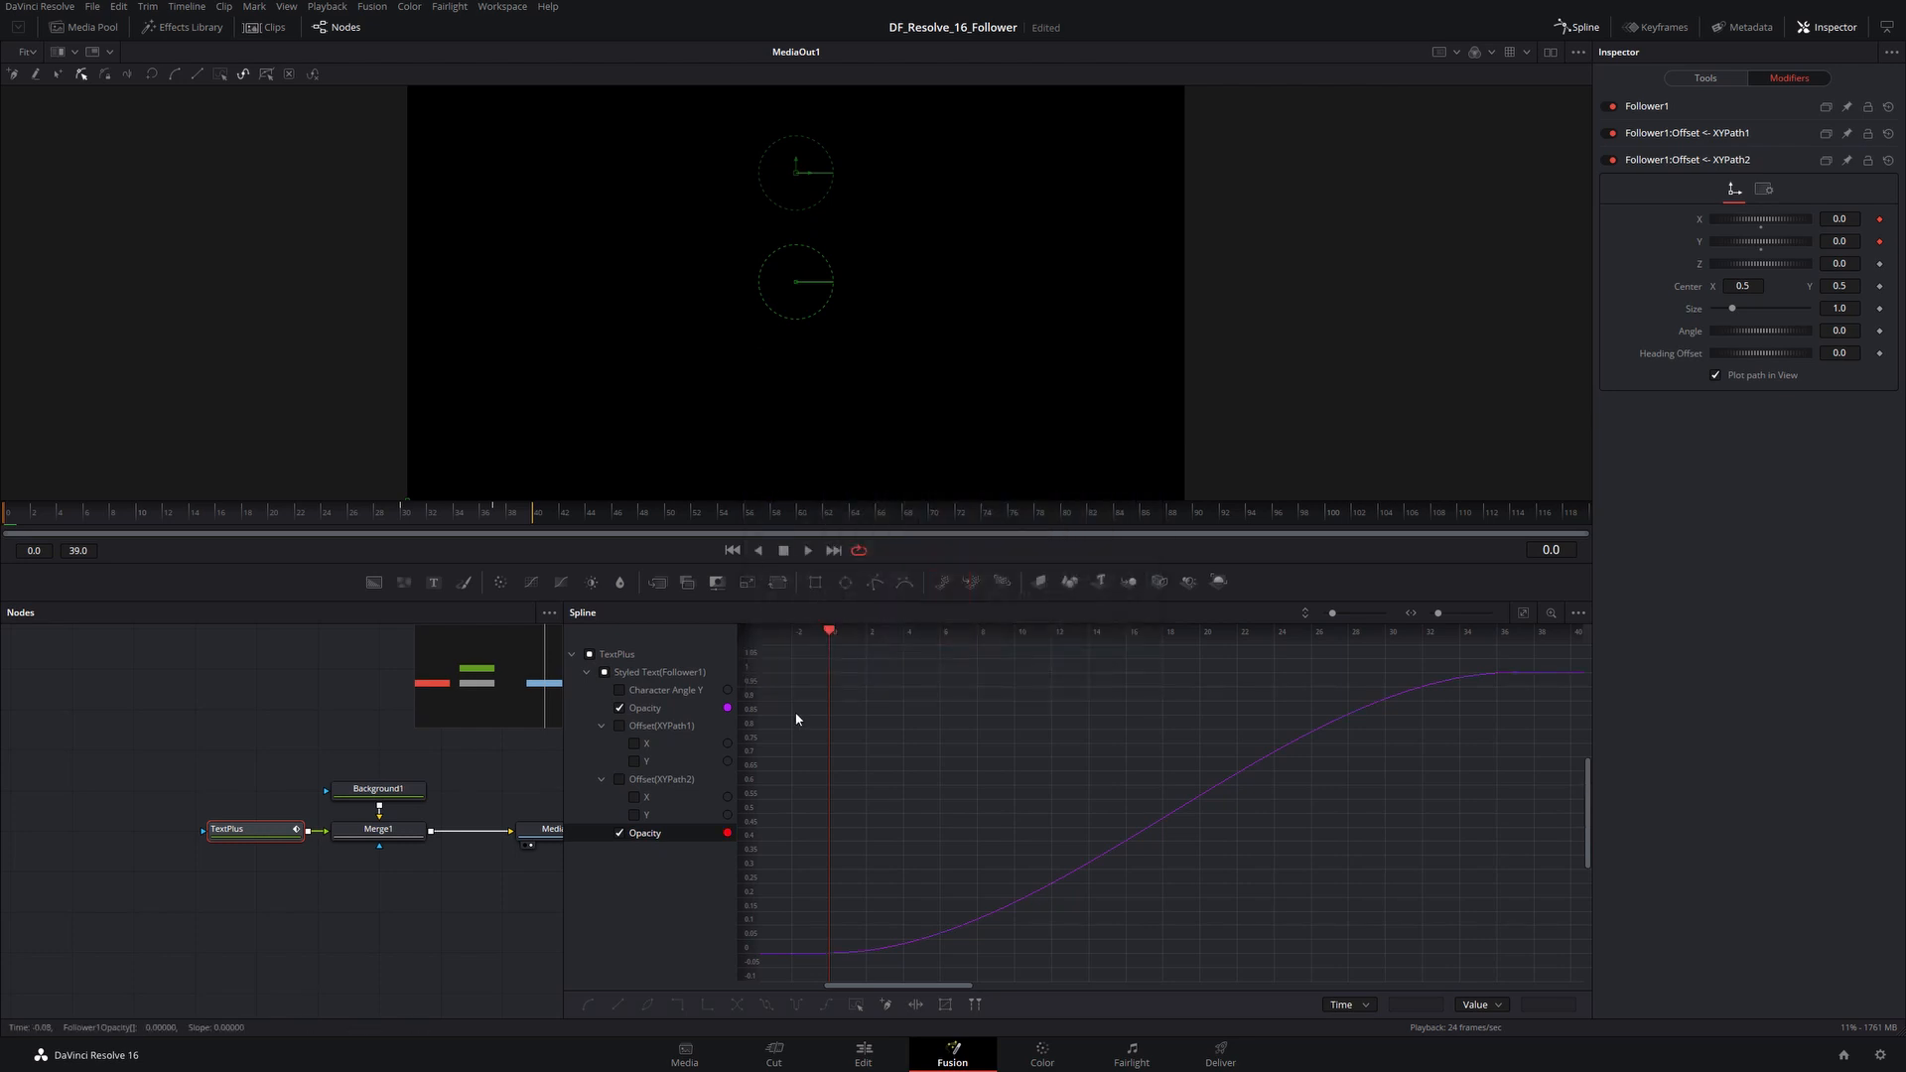
left_click(620, 709)
left_click(619, 708)
key("space")
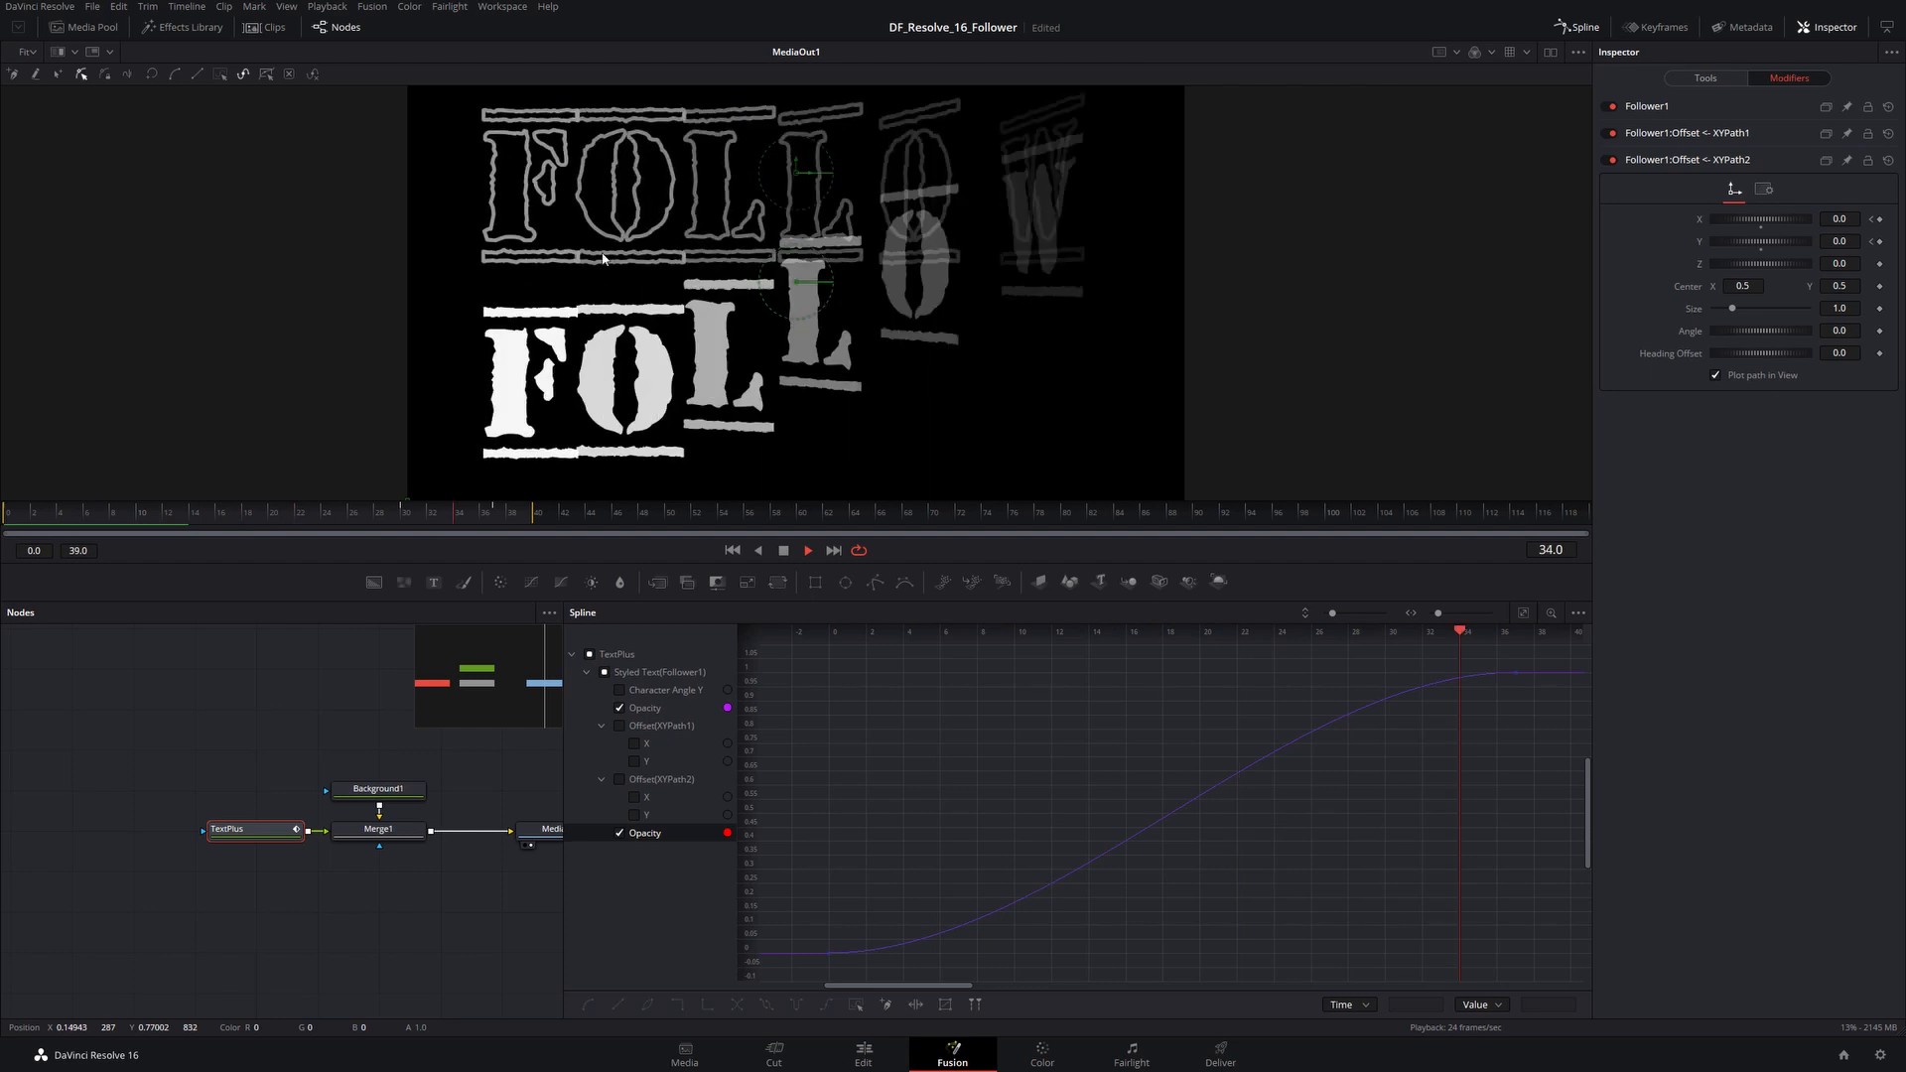
key("space")
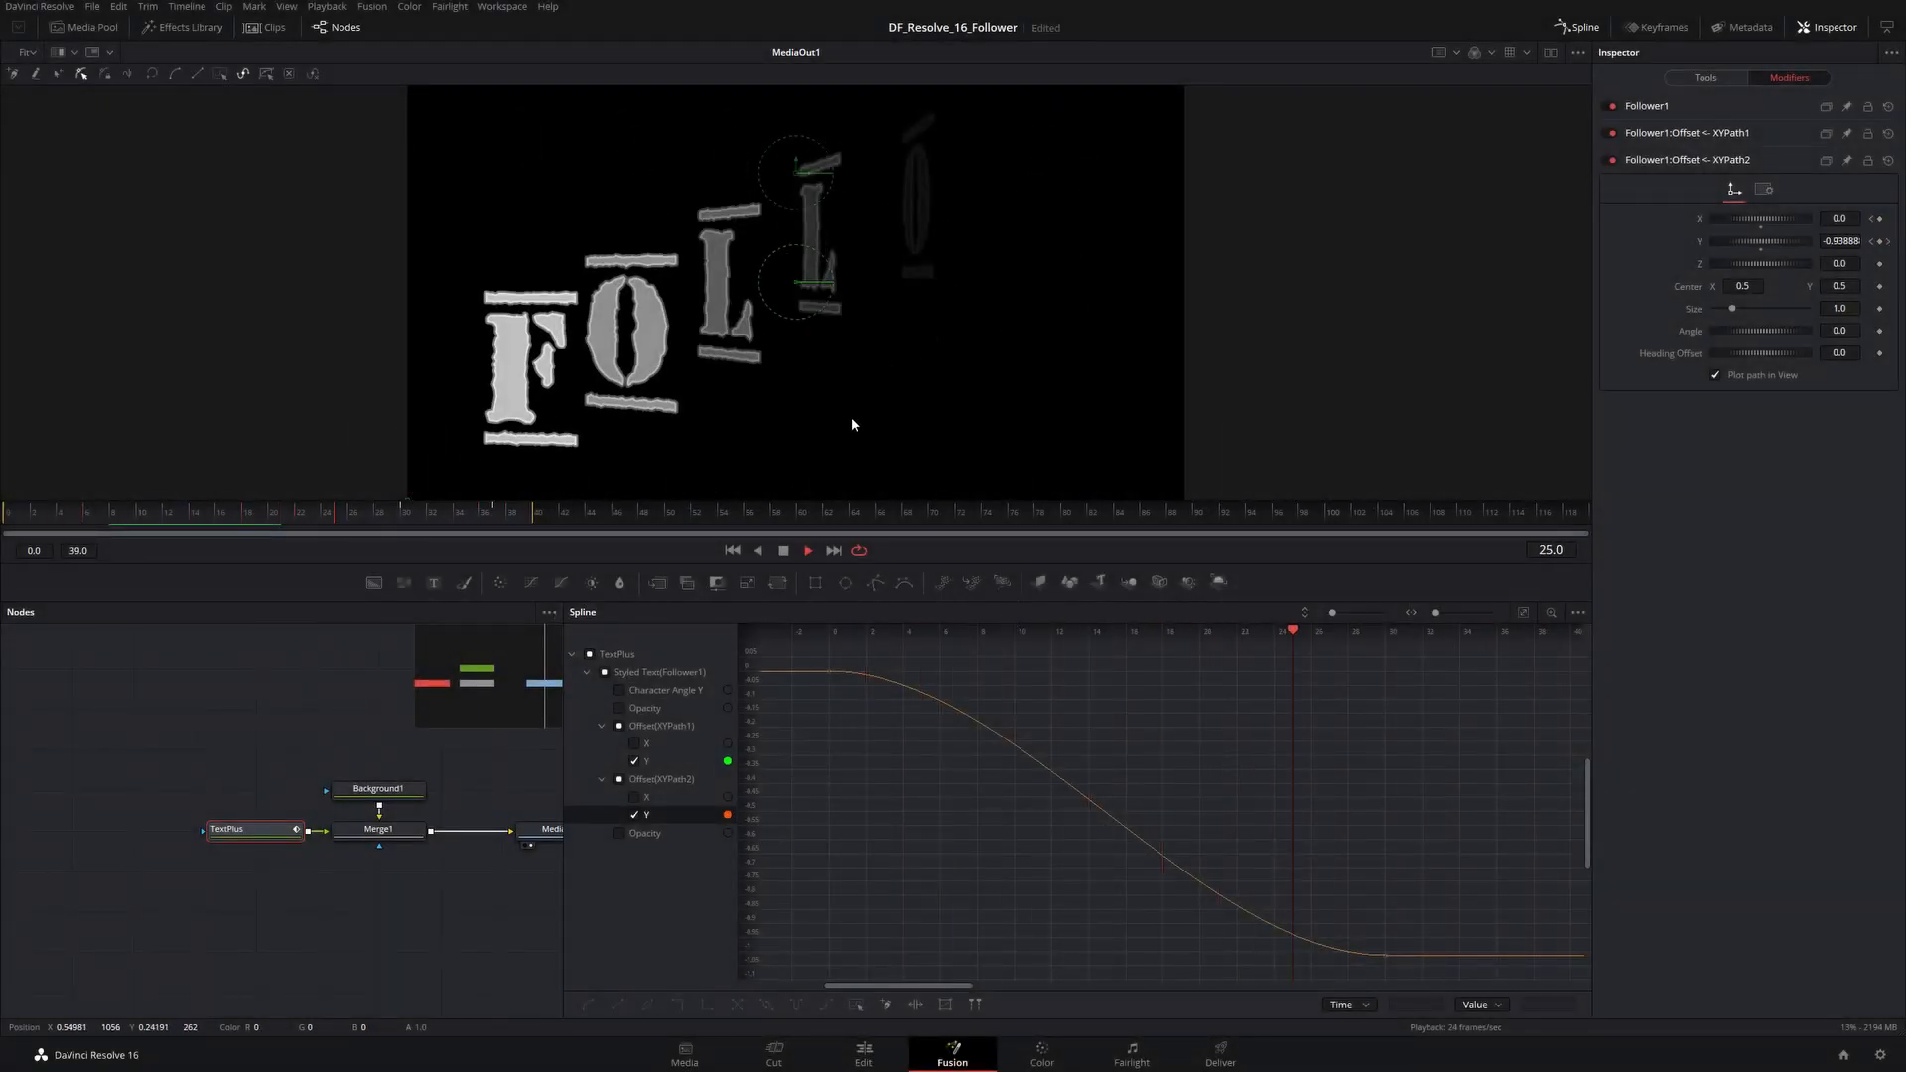
Step: Recolor TextPlus shading element 2, the outline, to pure red with Saturation 1.0 and Value 1.0
left_click(1700, 79)
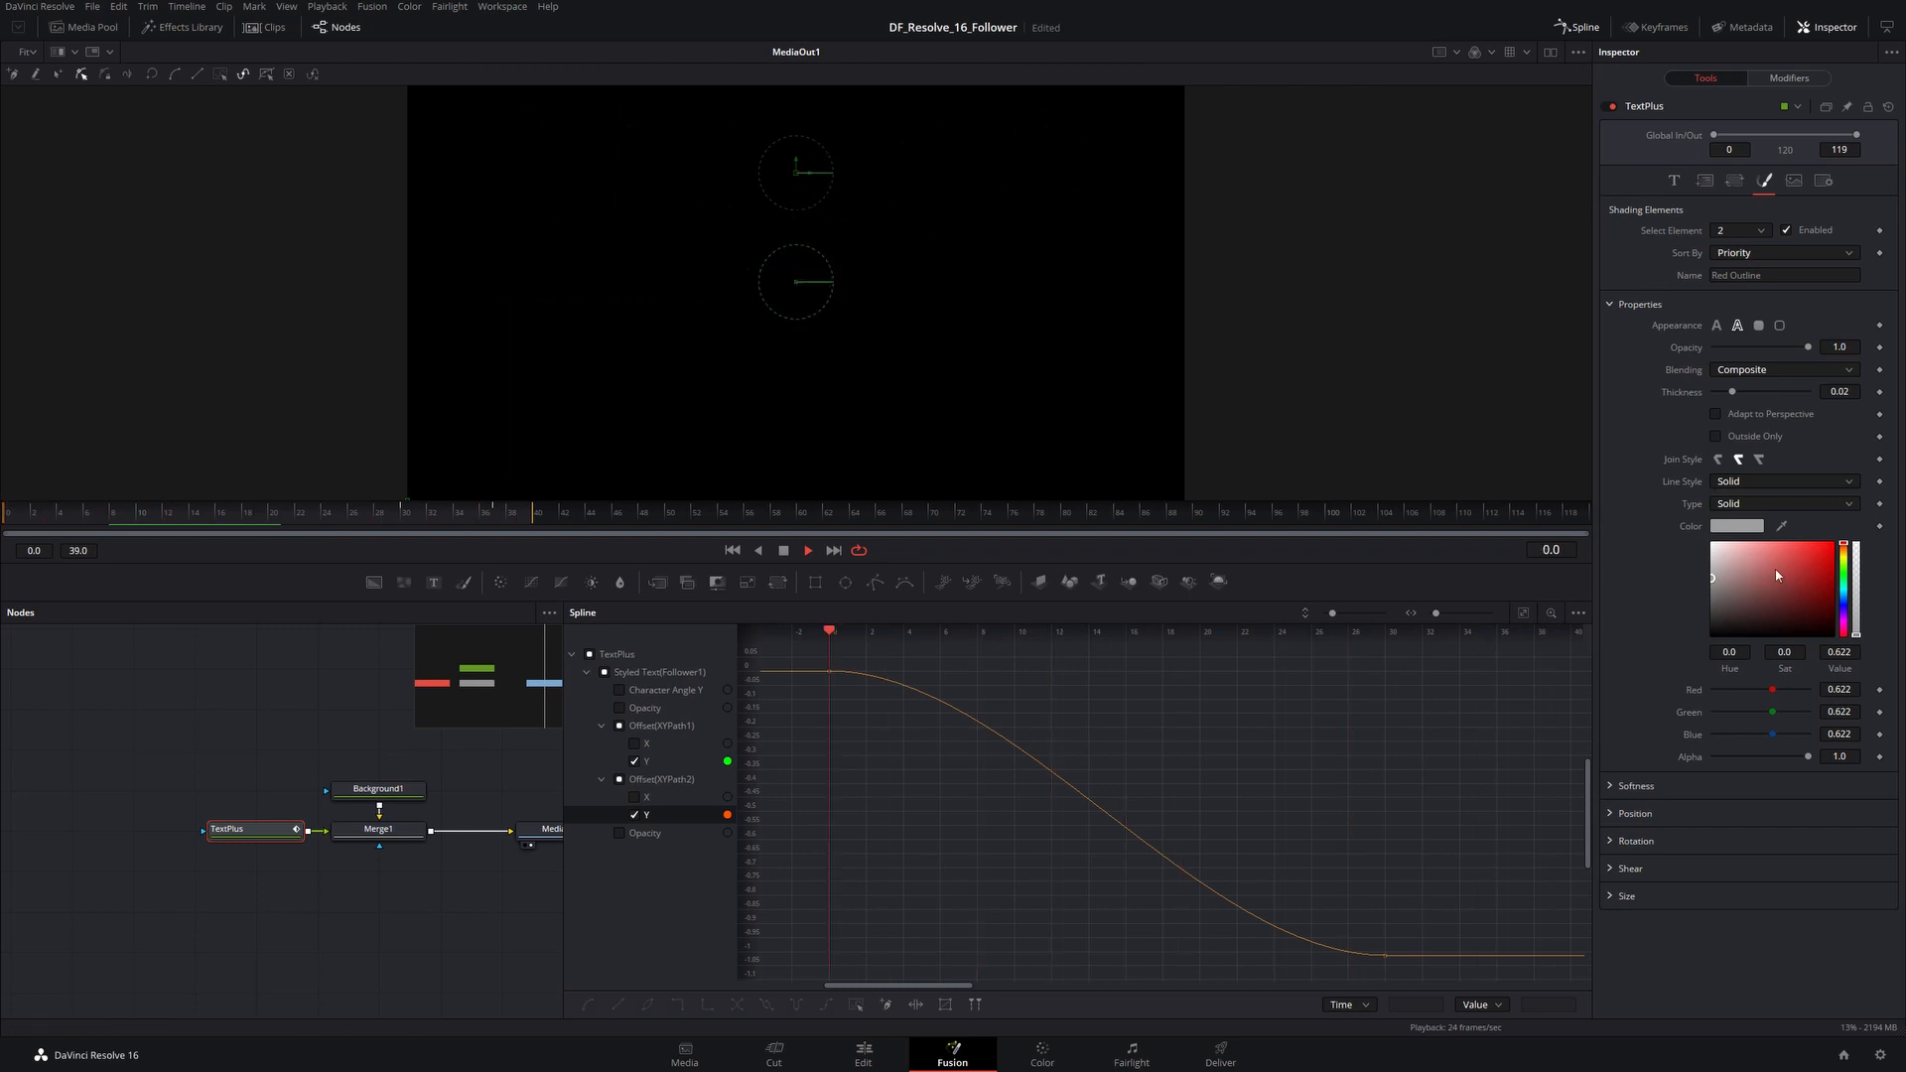
left_click_drag(1775, 569, 1836, 541)
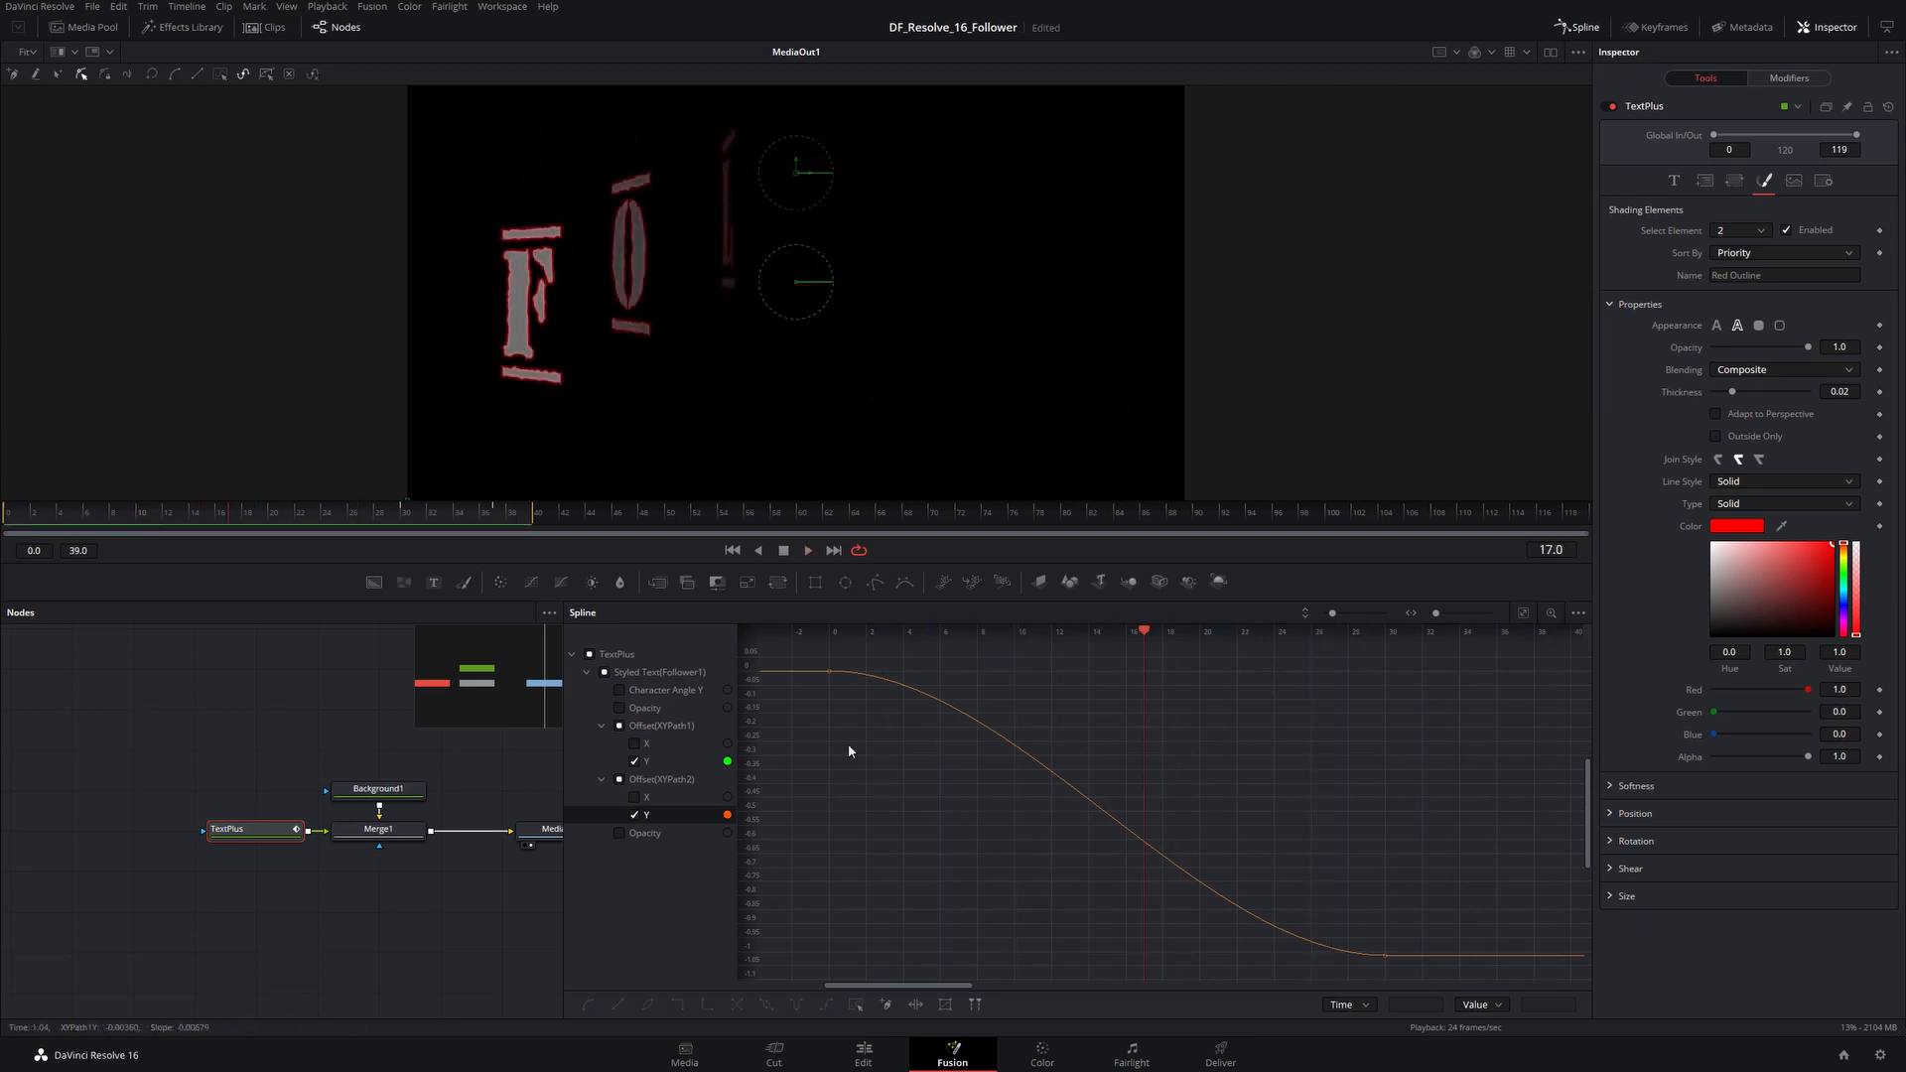
Step: Delay both Y keyframes of XYPath2 by 2 frames in the Spline editor and preview the trailing outline
left_click(635, 761)
left_click_drag(812, 663, 1419, 982)
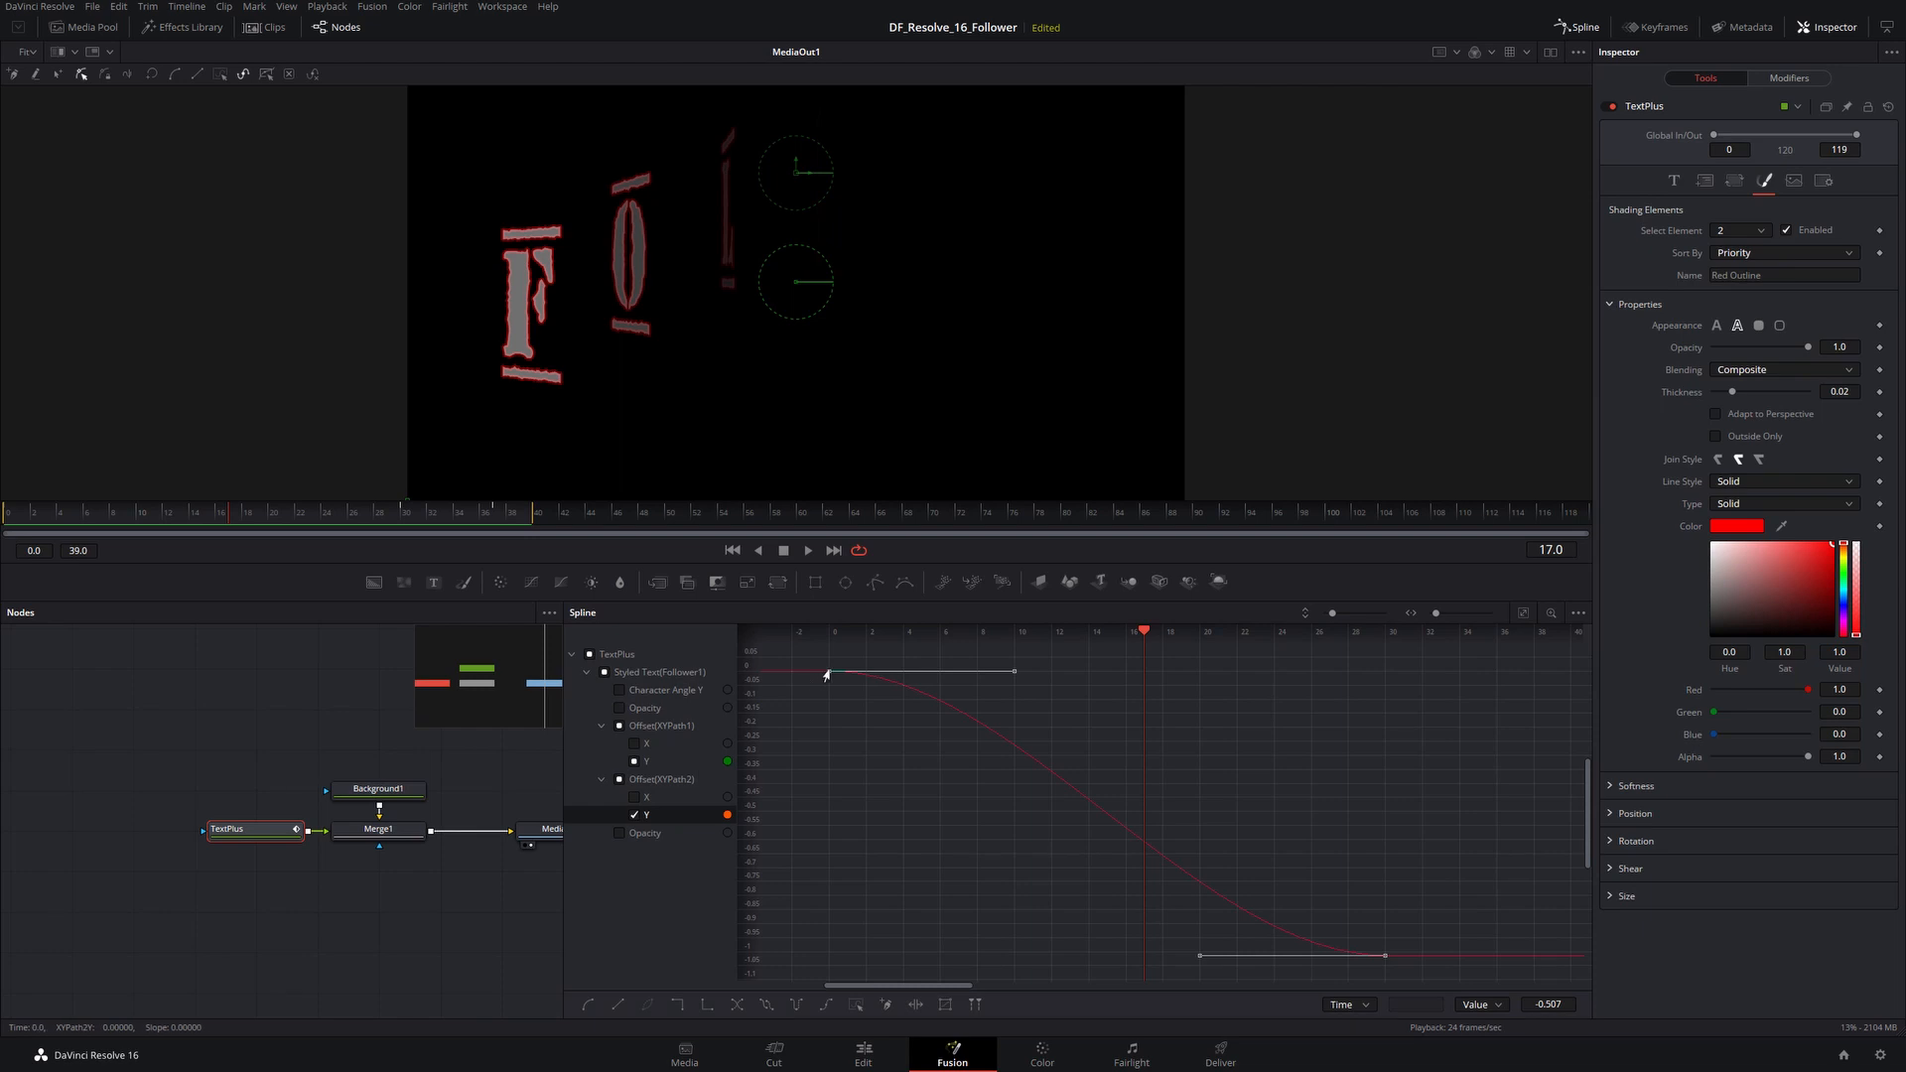
left_click_drag(828, 675, 864, 682)
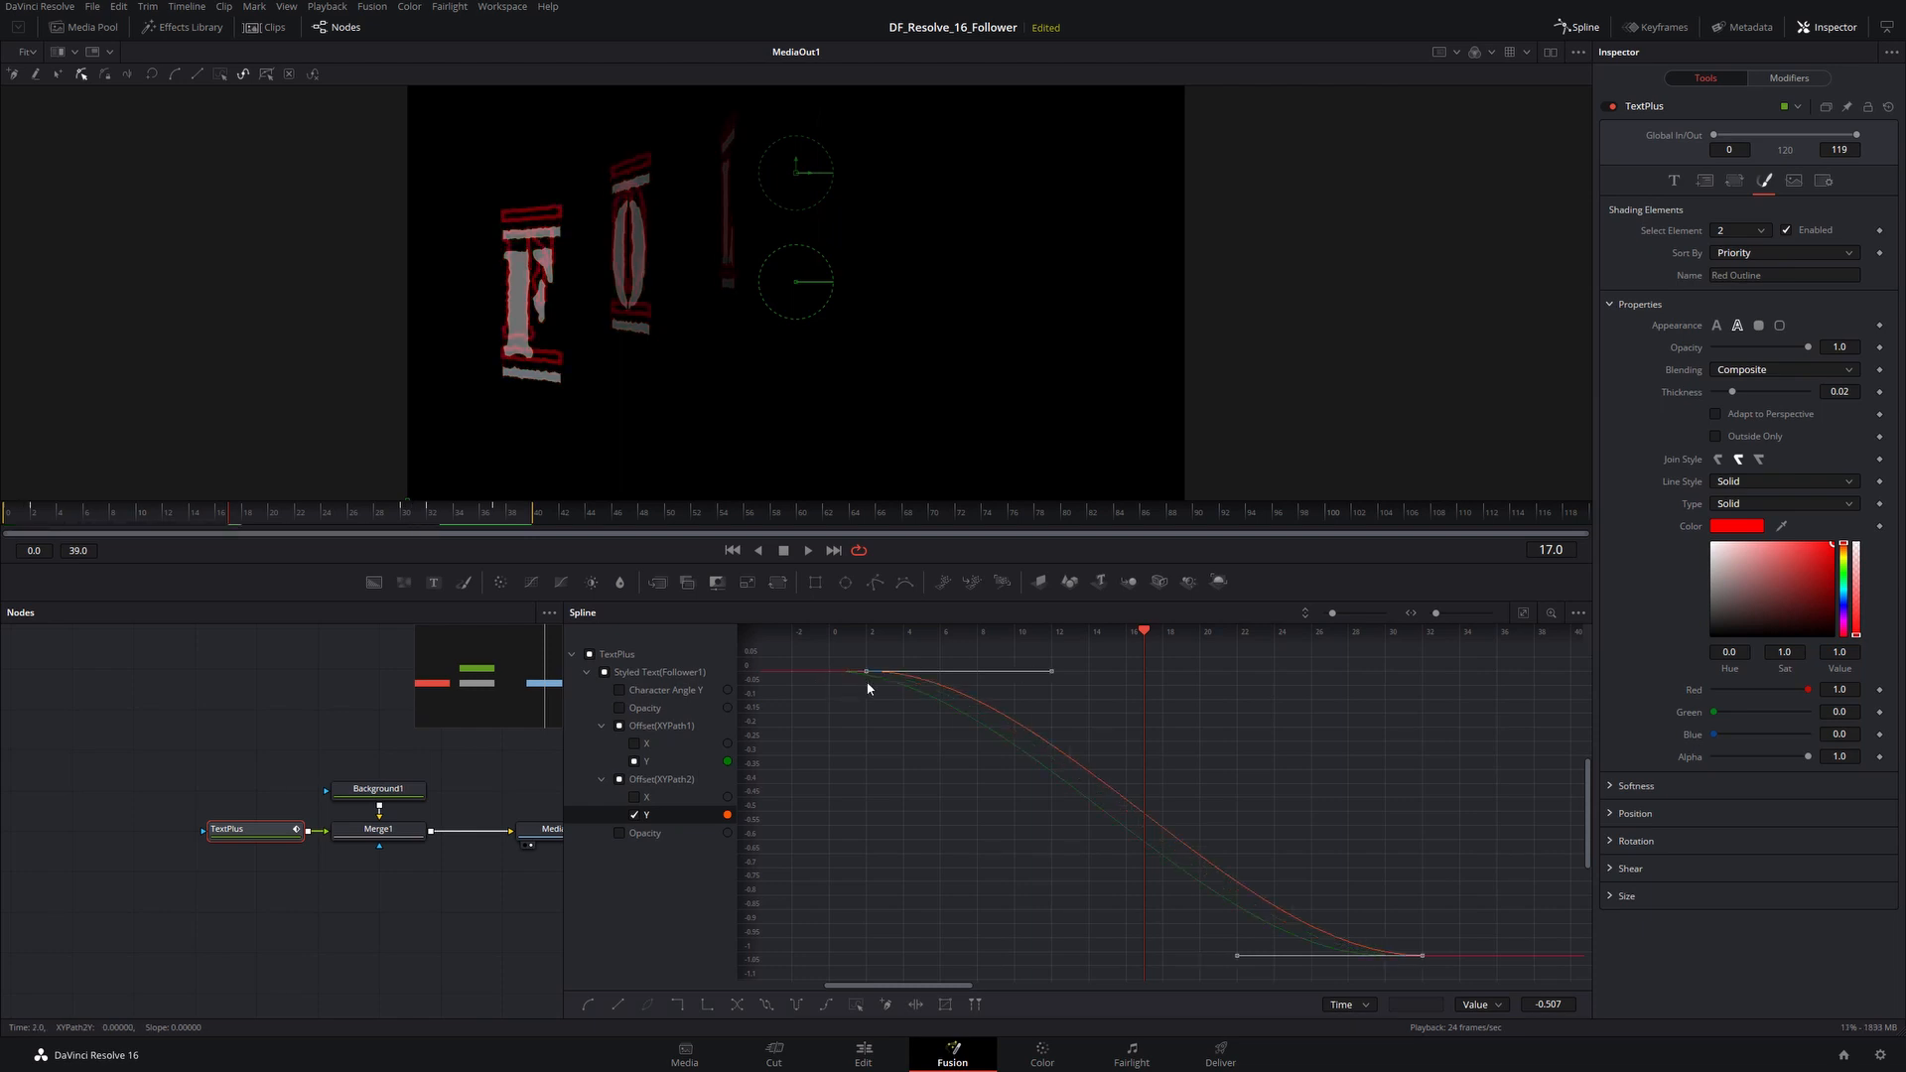
key("space")
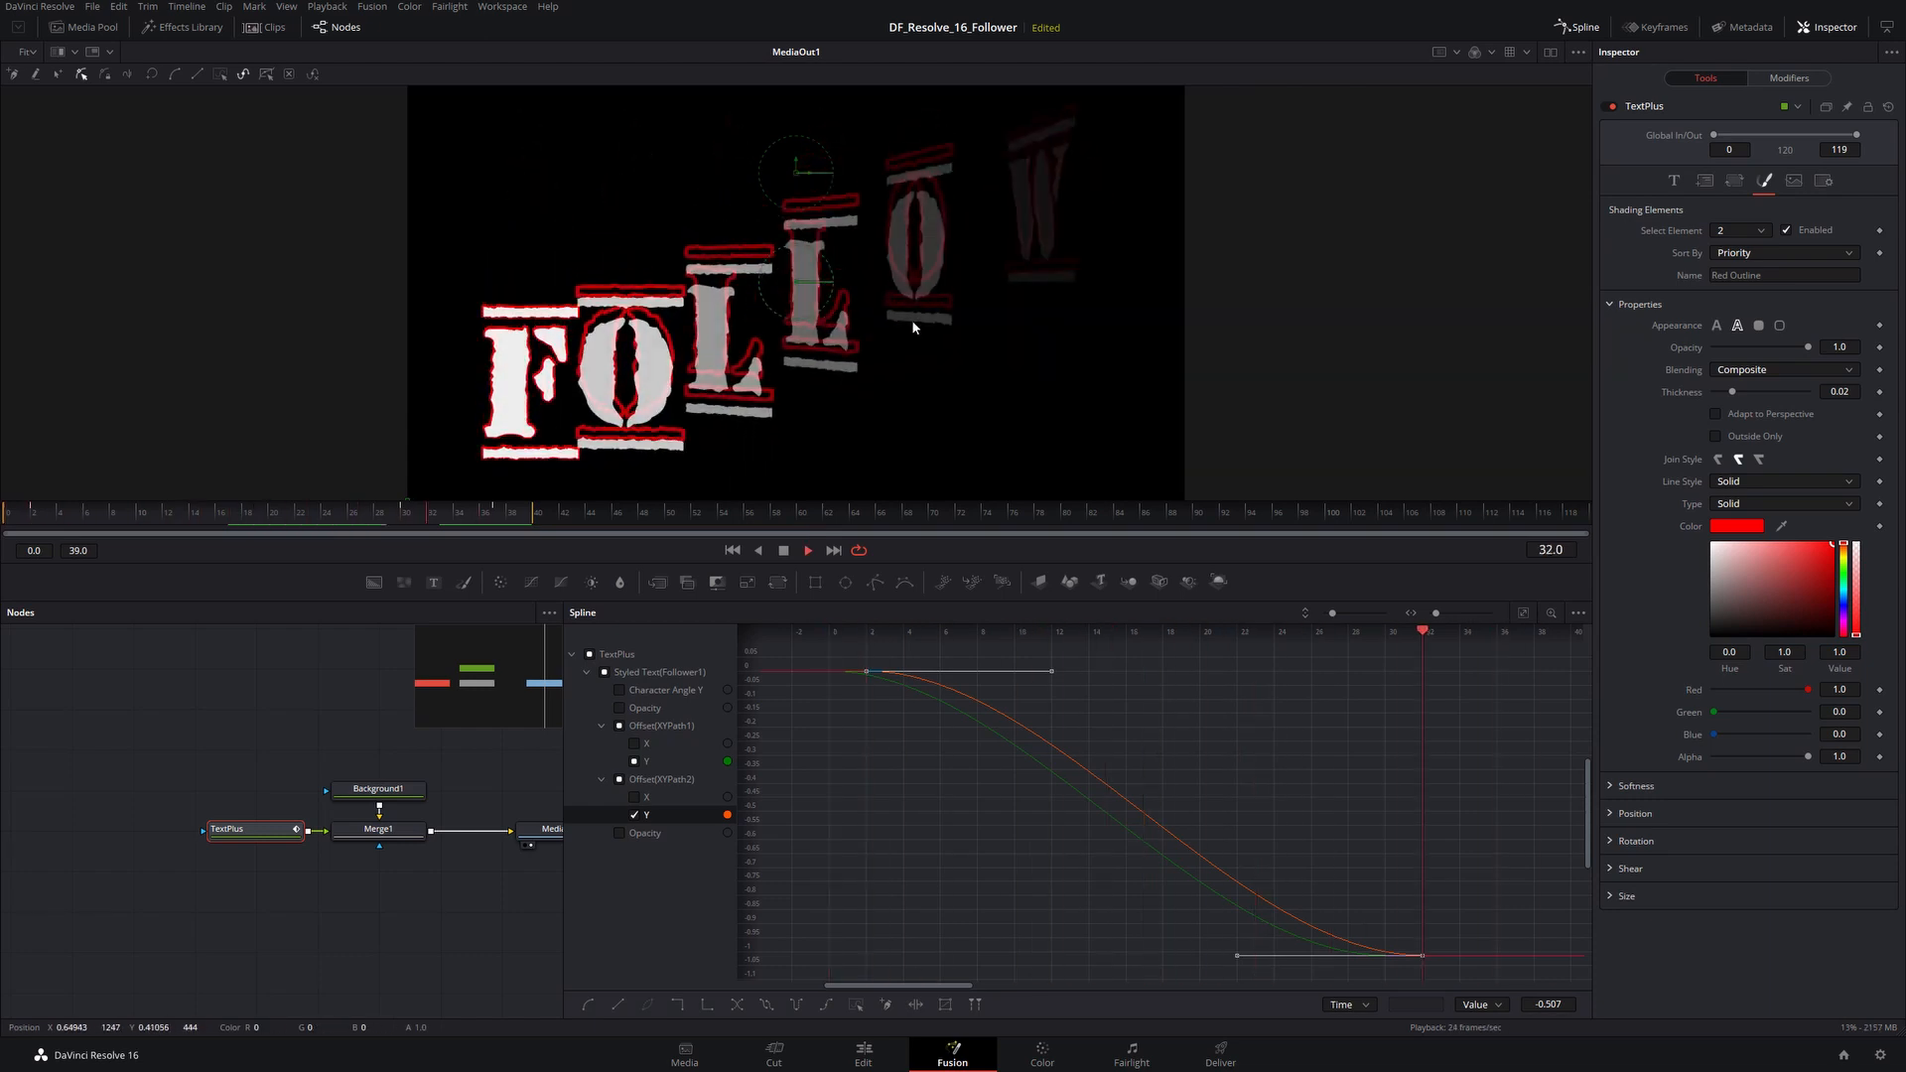
key("space")
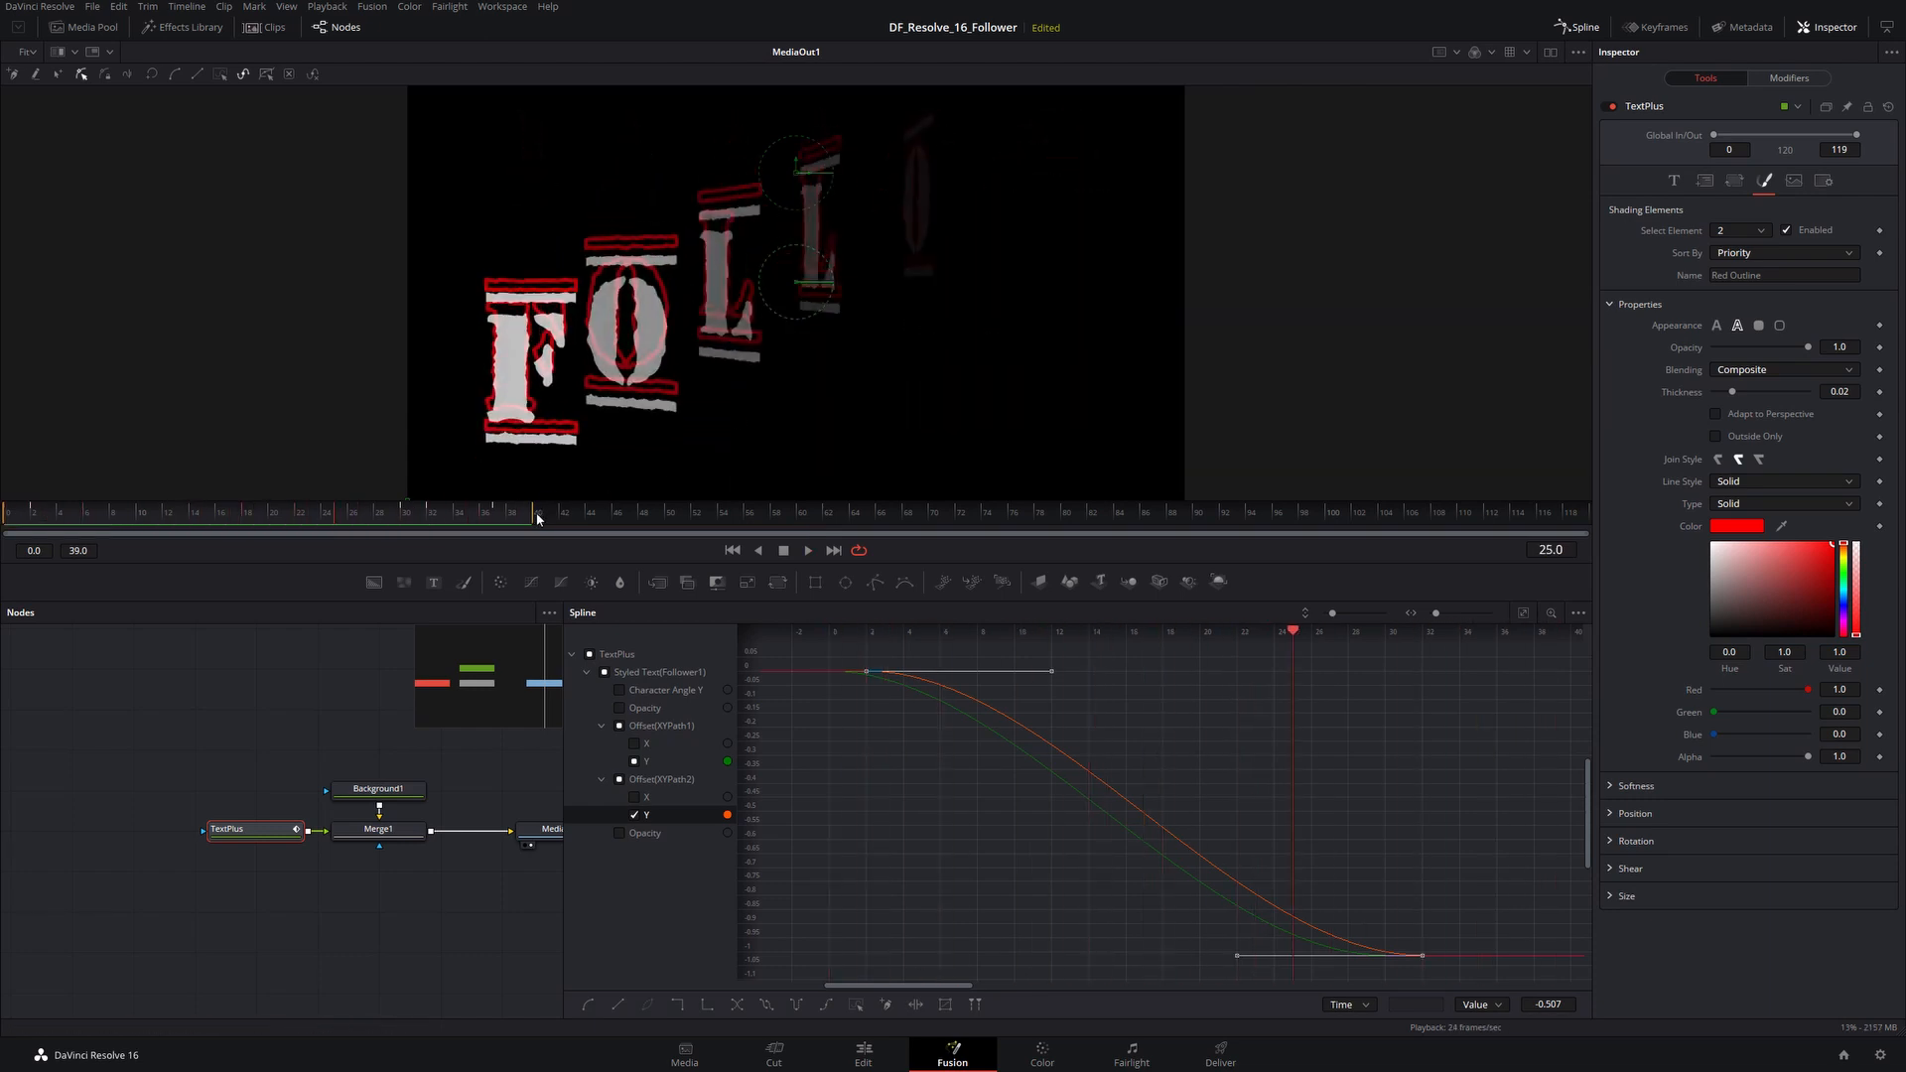
Step: Extend the render range's end to frame 60 and play the full animation
left_click_drag(533, 516, 809, 513)
key("space")
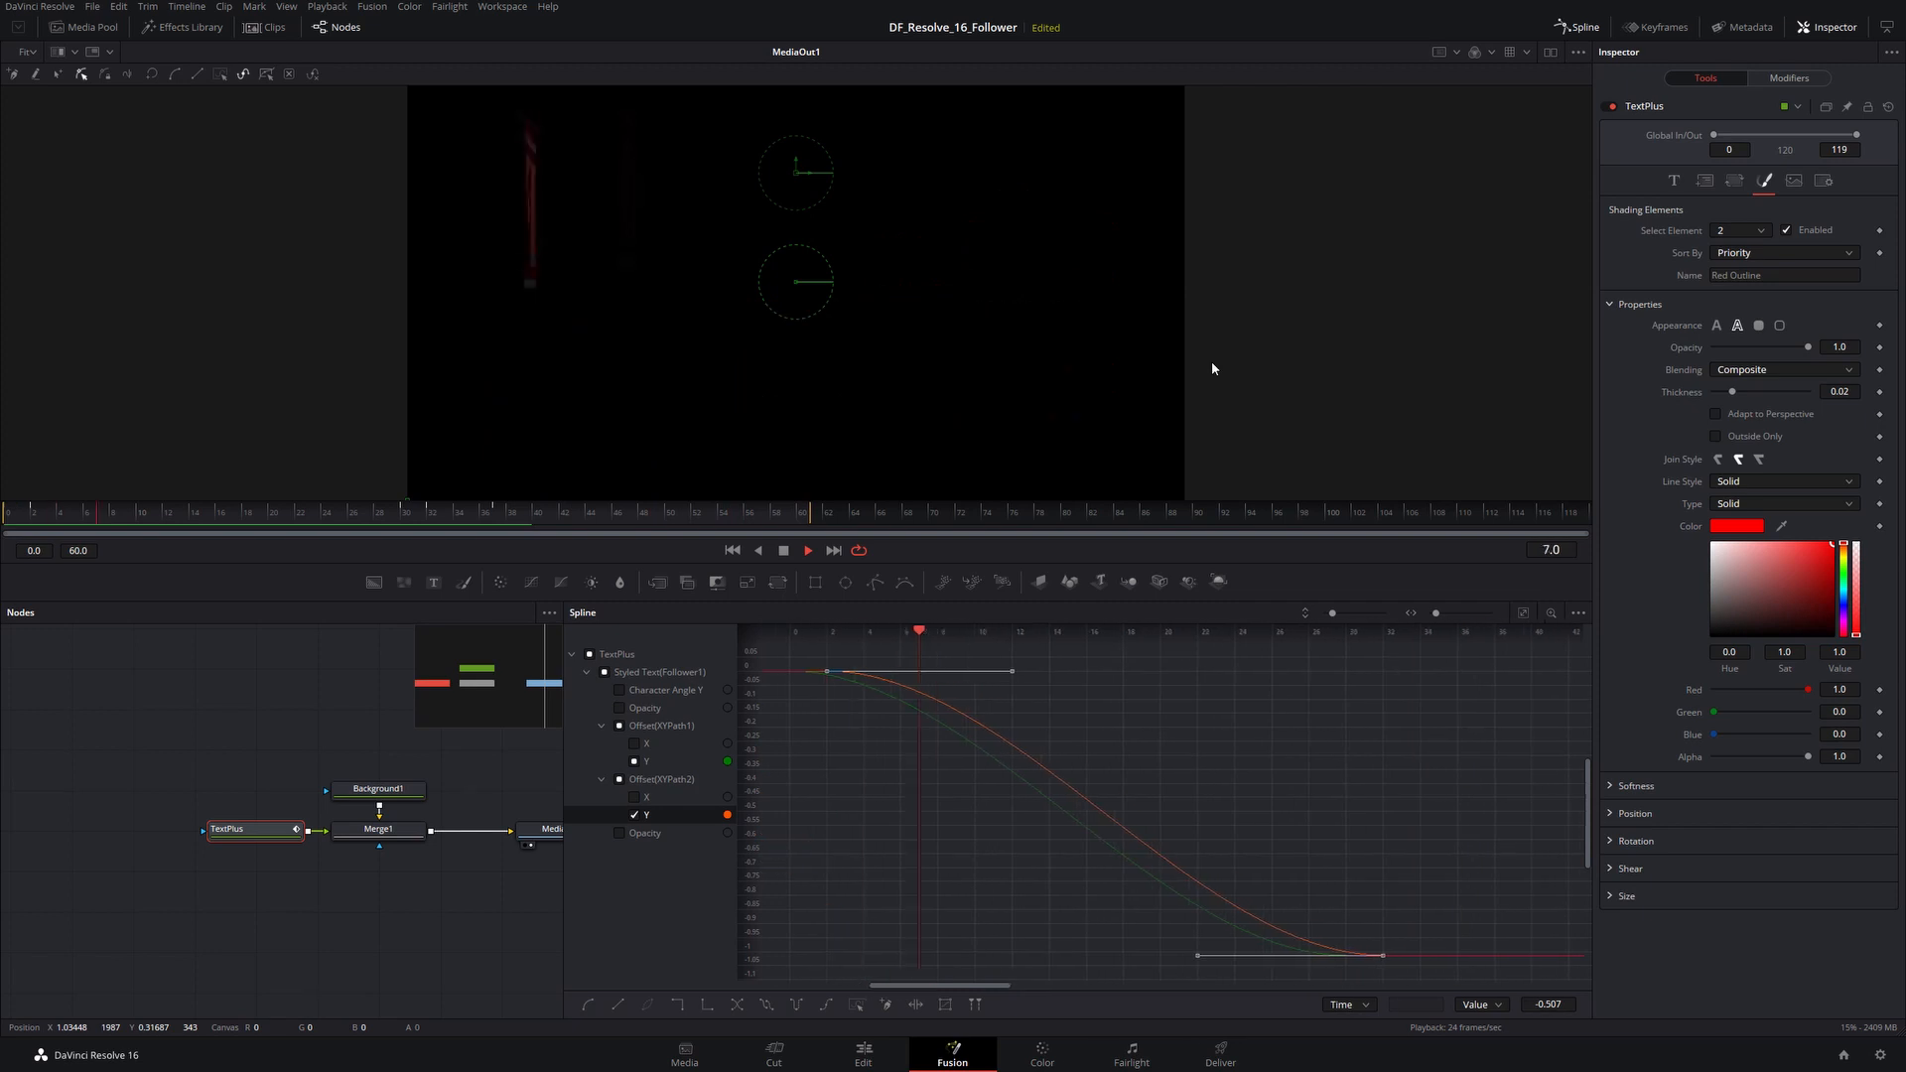
key("space")
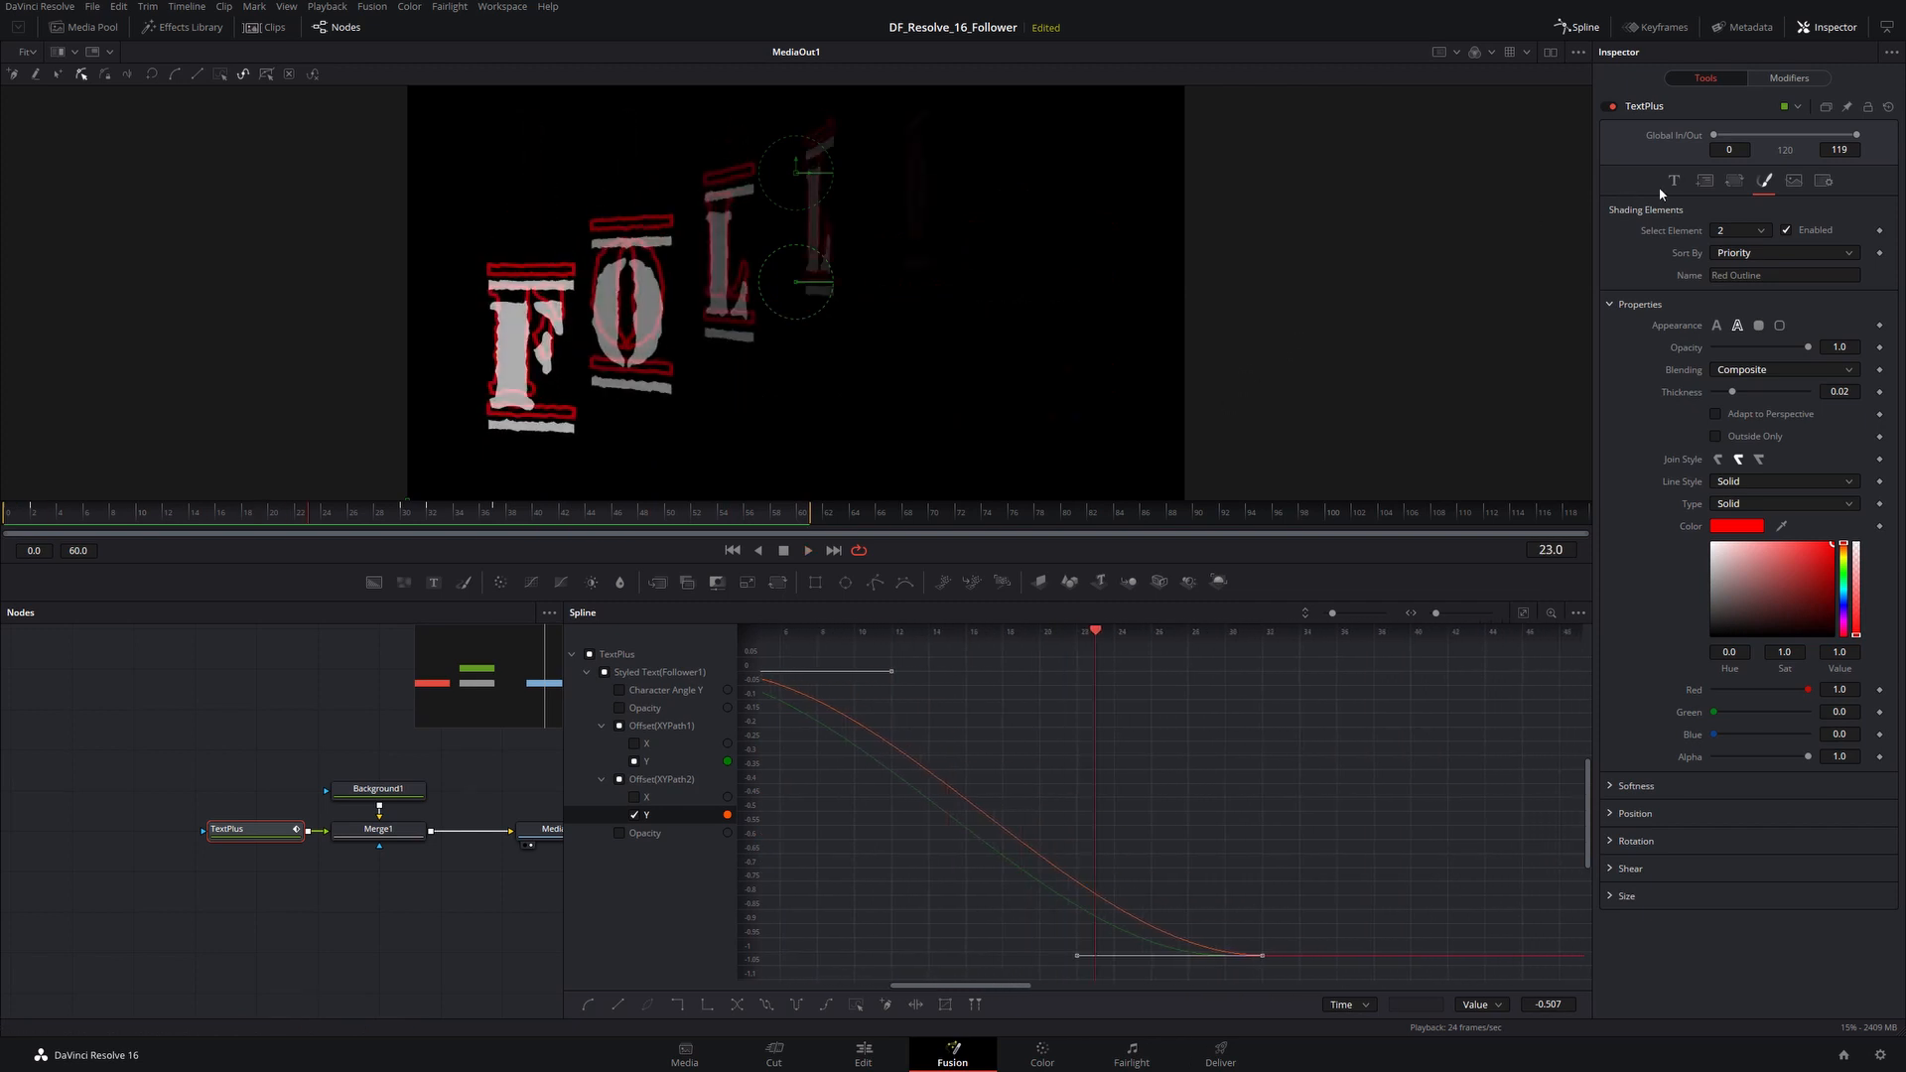
Step: Recolor the TextPlus outline element grey with Value 0.504 and play the result
left_click(1711, 544)
key("space")
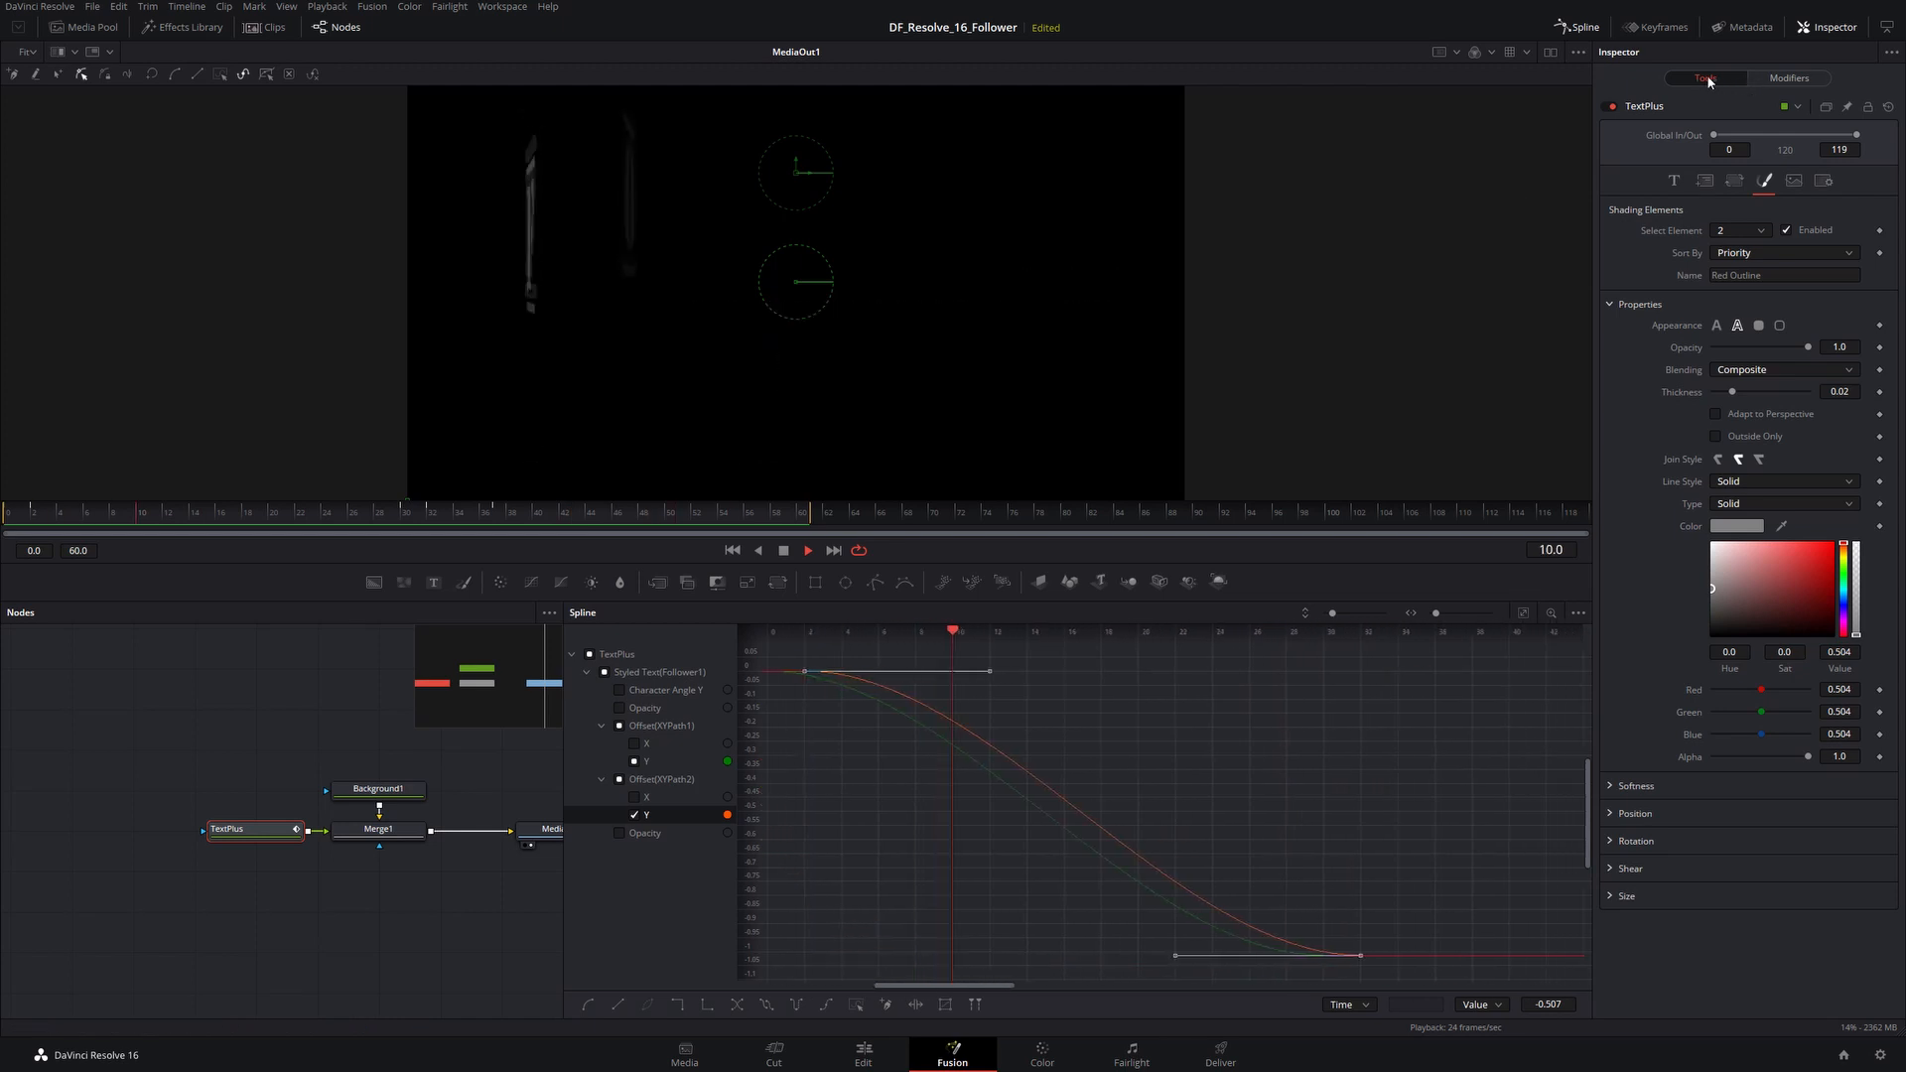
Step: Review the TextPlus node's text settings and the Follower1 modifier's shading settings for element 2
left_click(1673, 183)
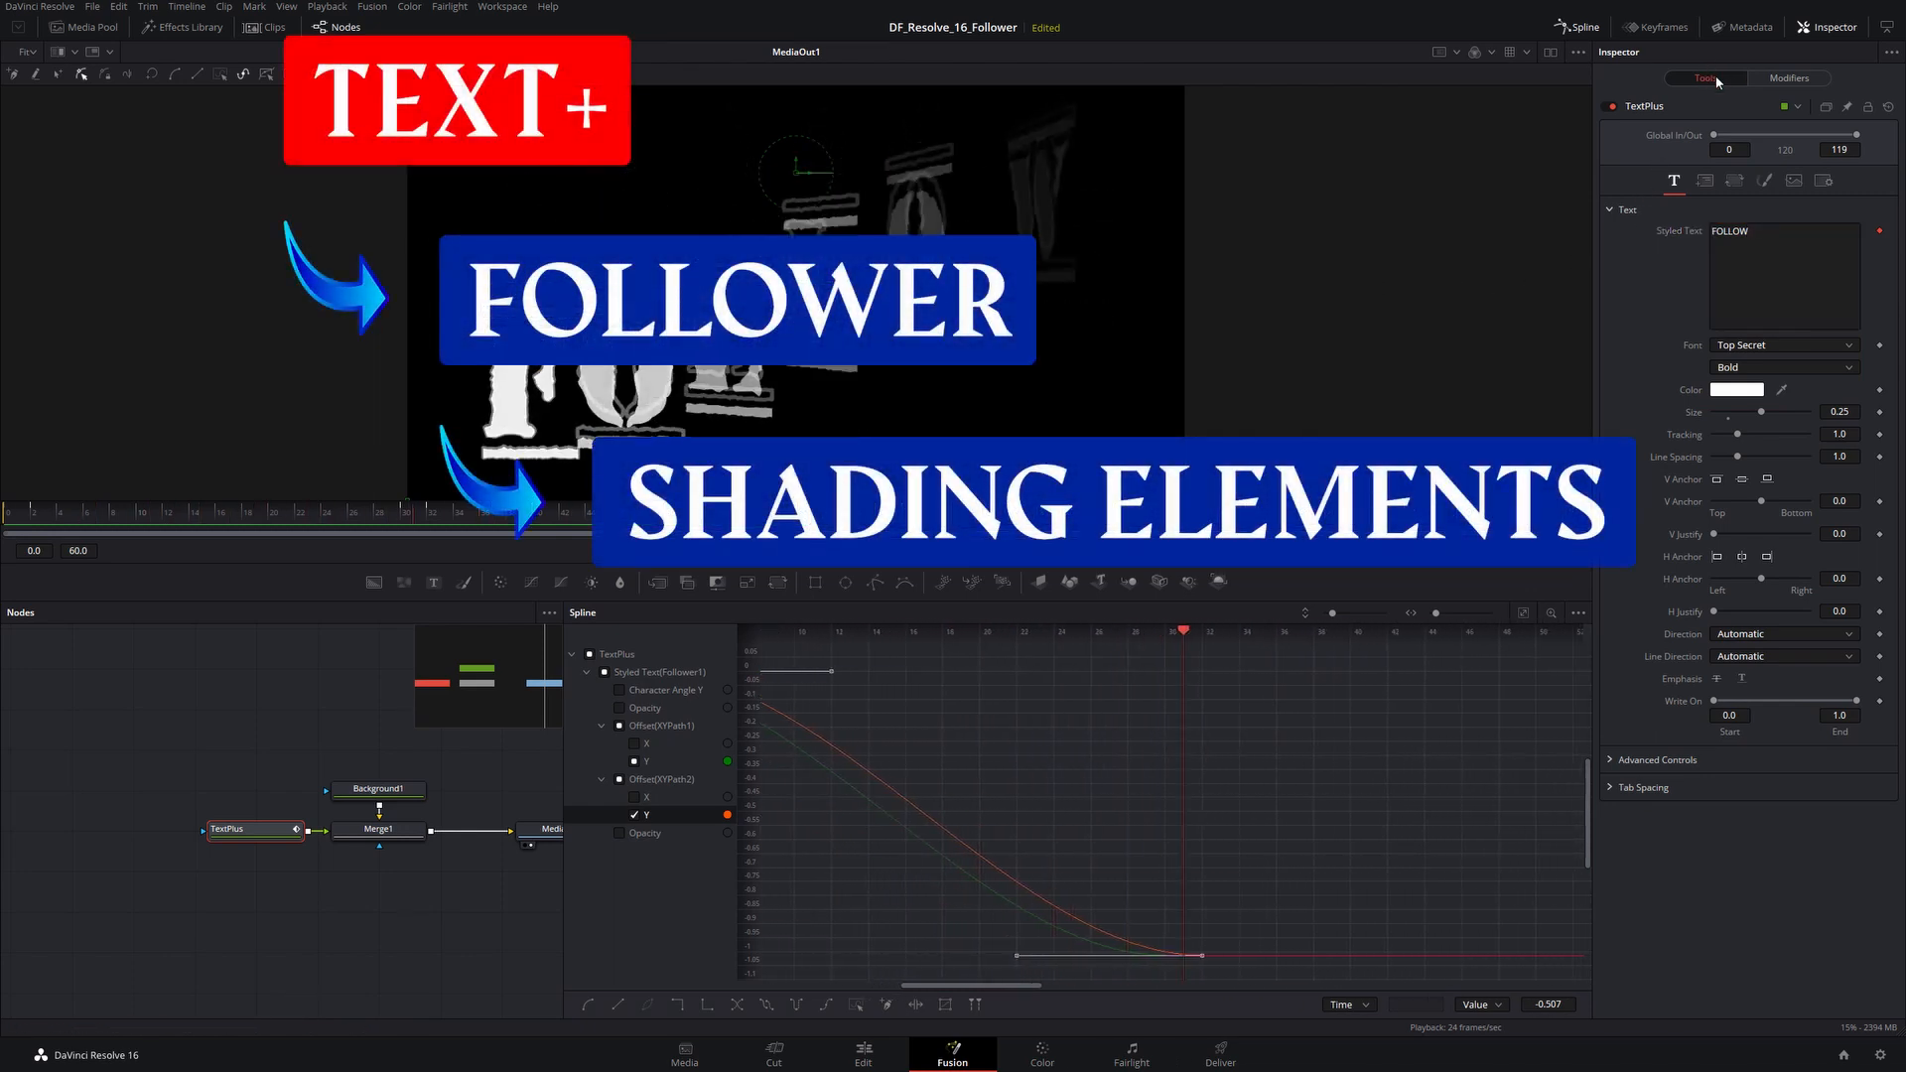
left_click(1789, 79)
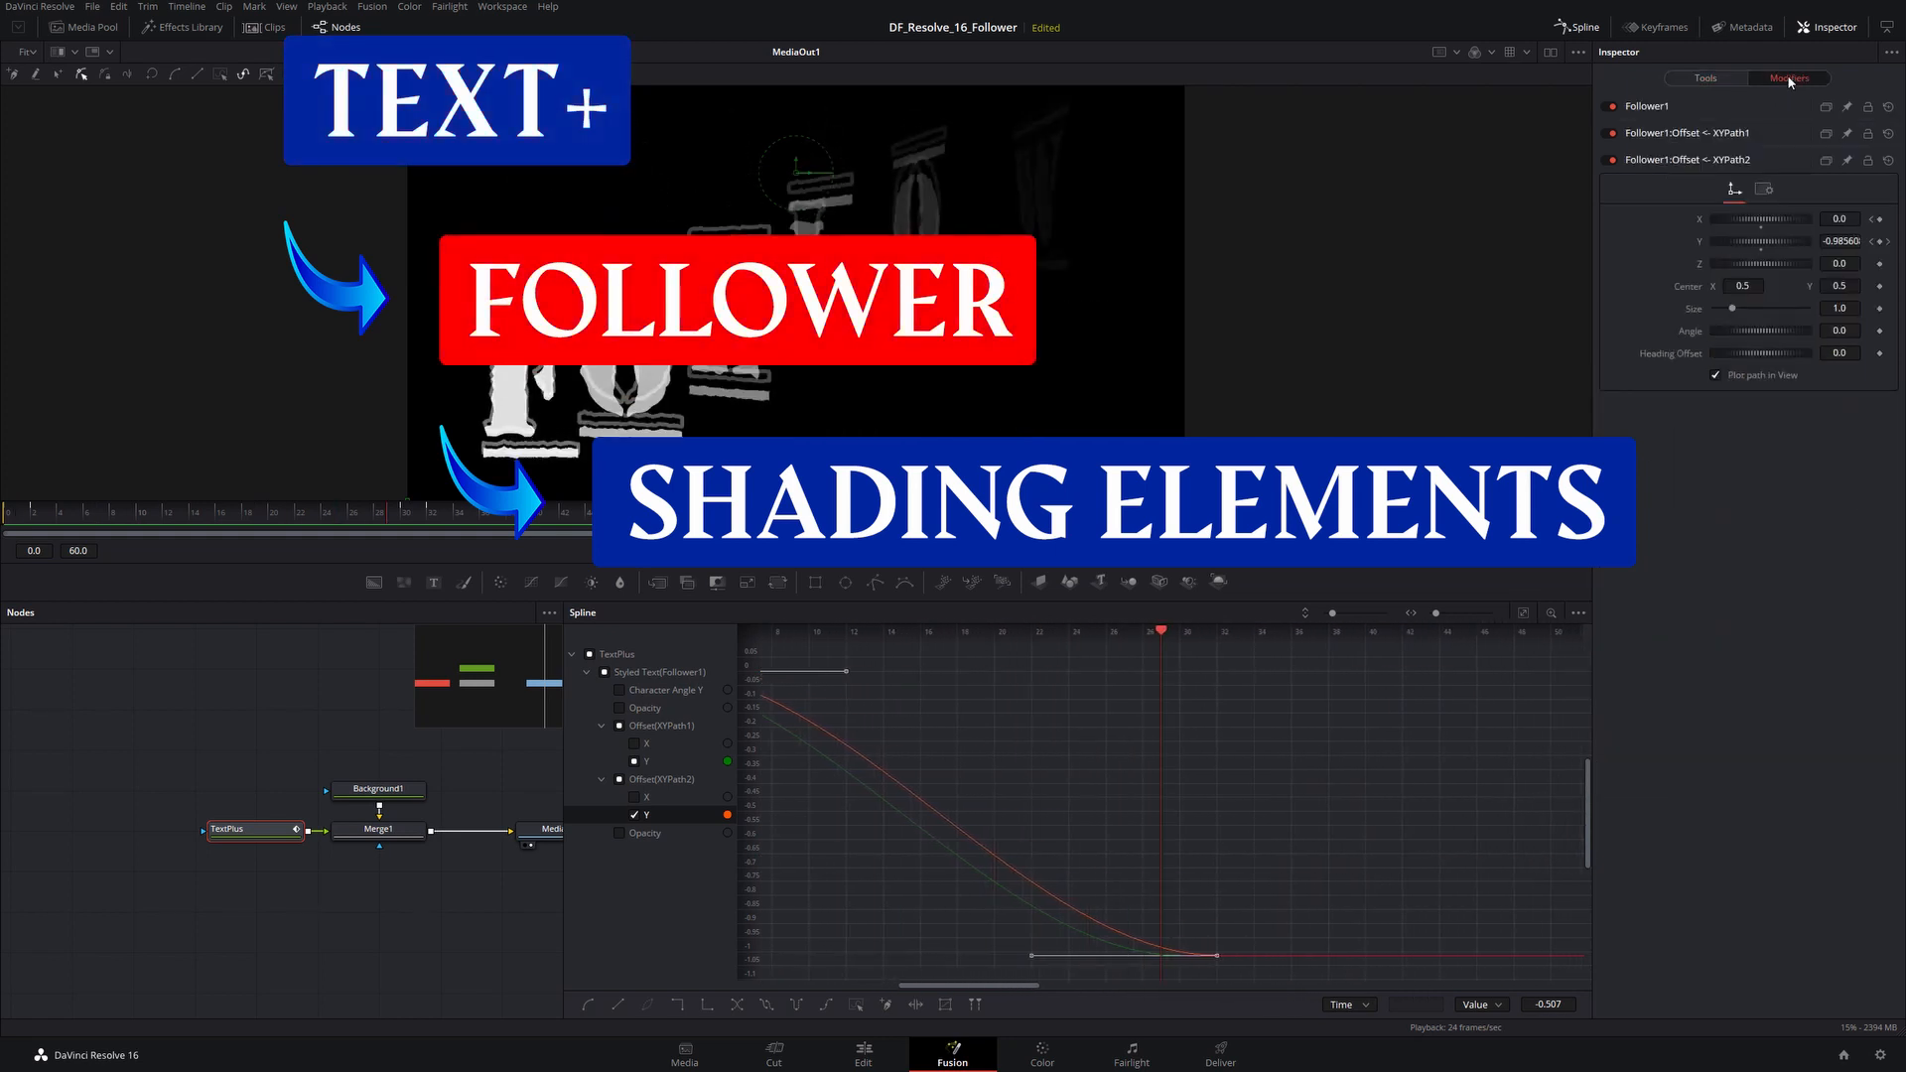
left_click(1646, 107)
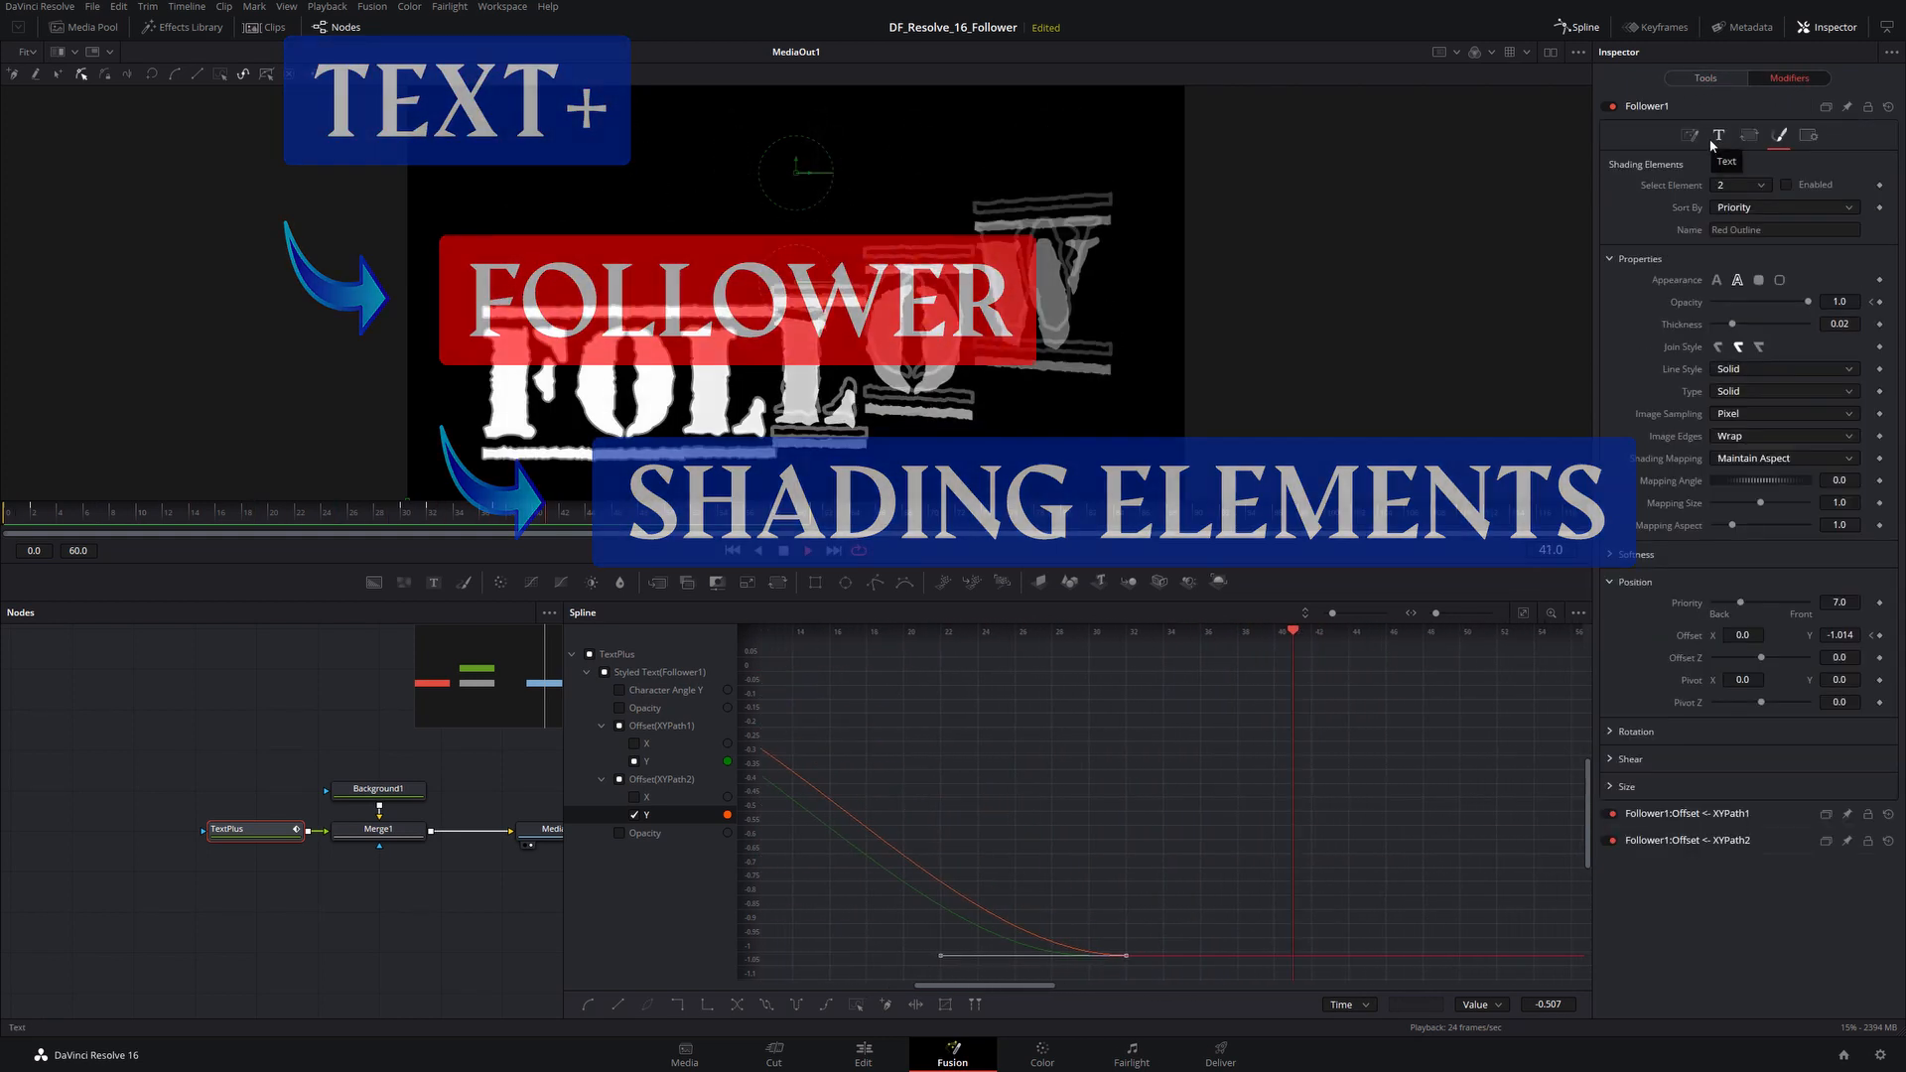